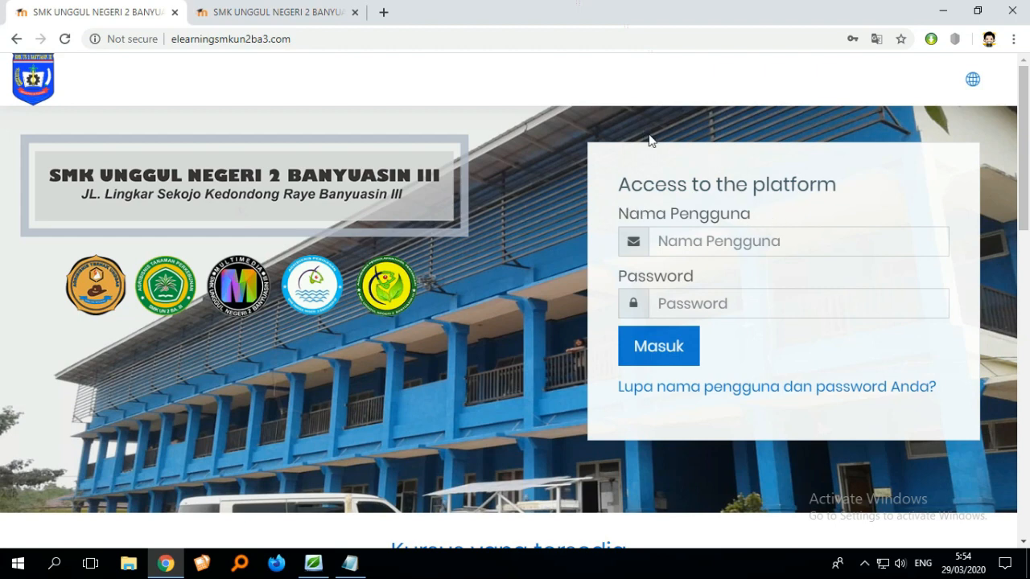
- Log in to the e-learning platform using the saved teacher account username and password
left_click(710, 237)
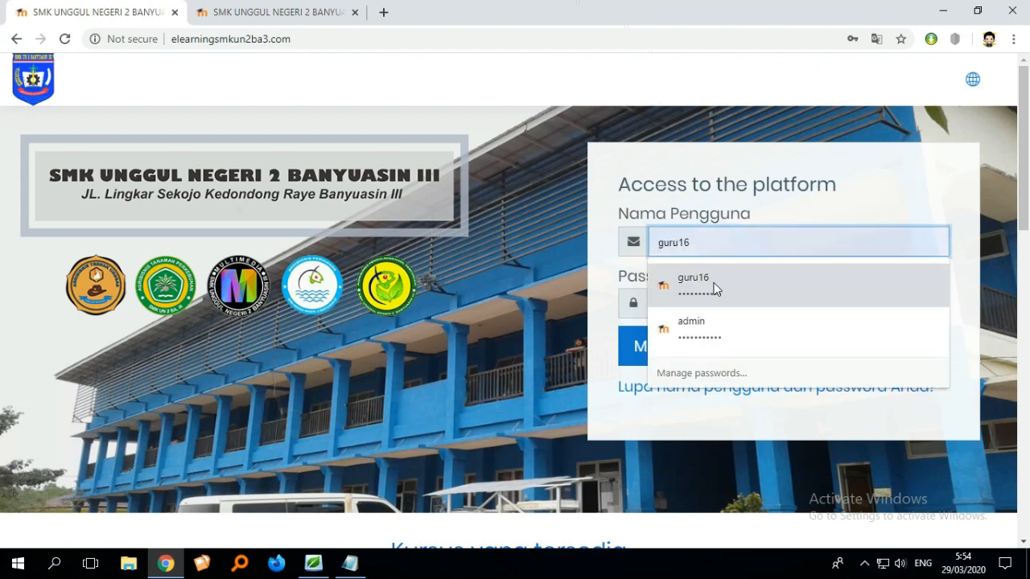
left_click(714, 288)
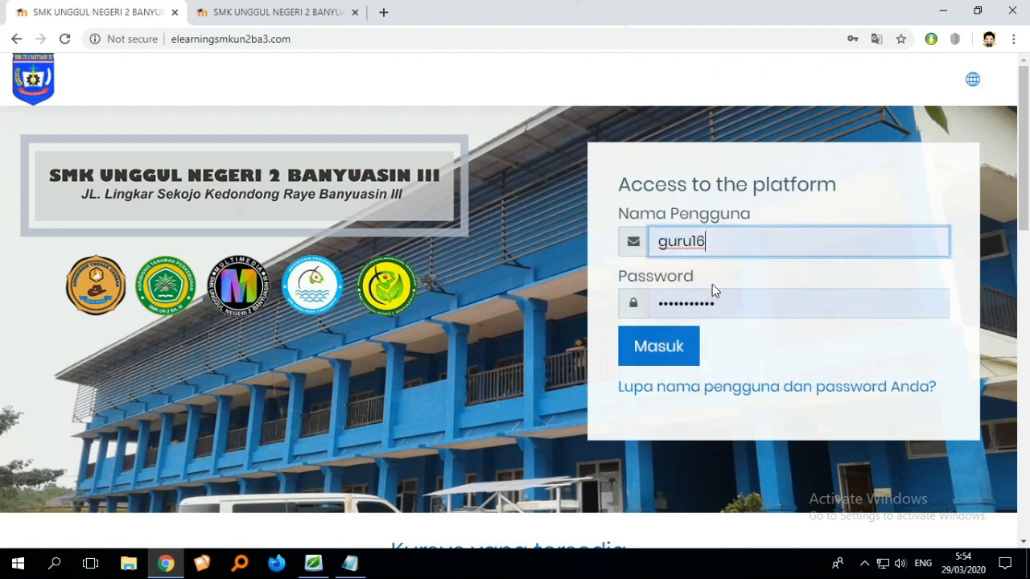
left_click(668, 348)
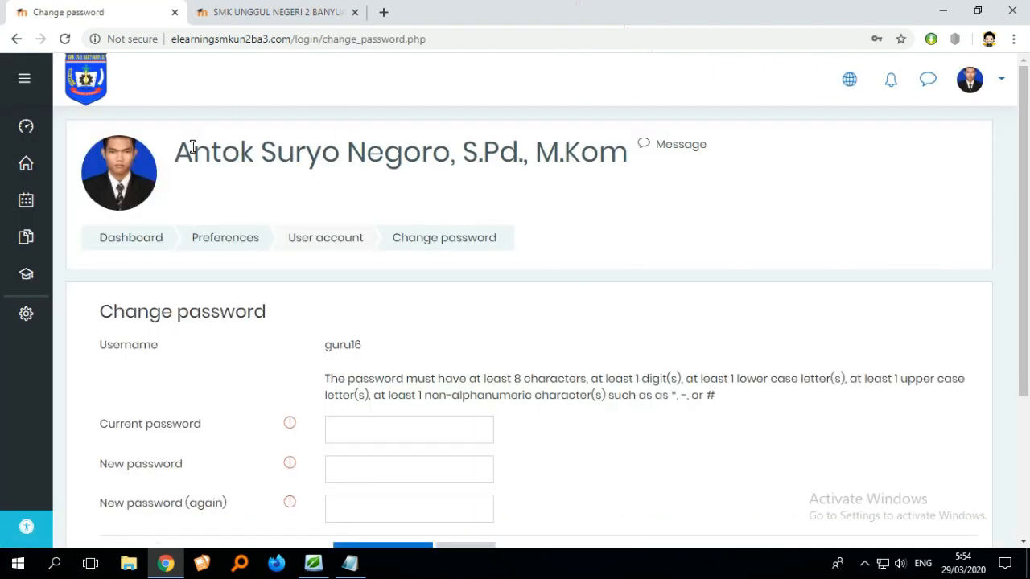
- Check the site on the second tab in the mobile preview, cancelling the logout confirmation, and view its dashboard
left_click(279, 13)
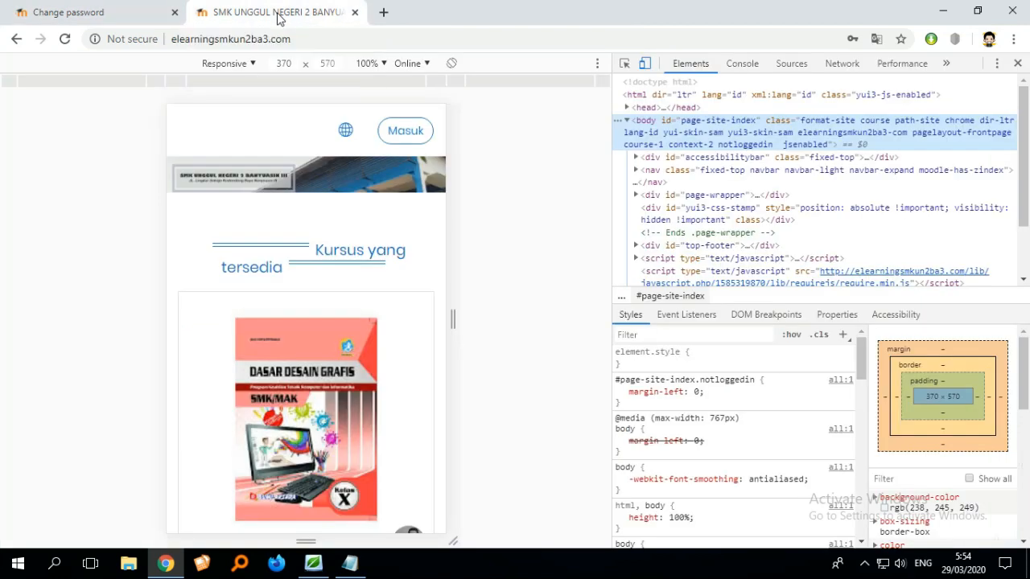
left_click(406, 130)
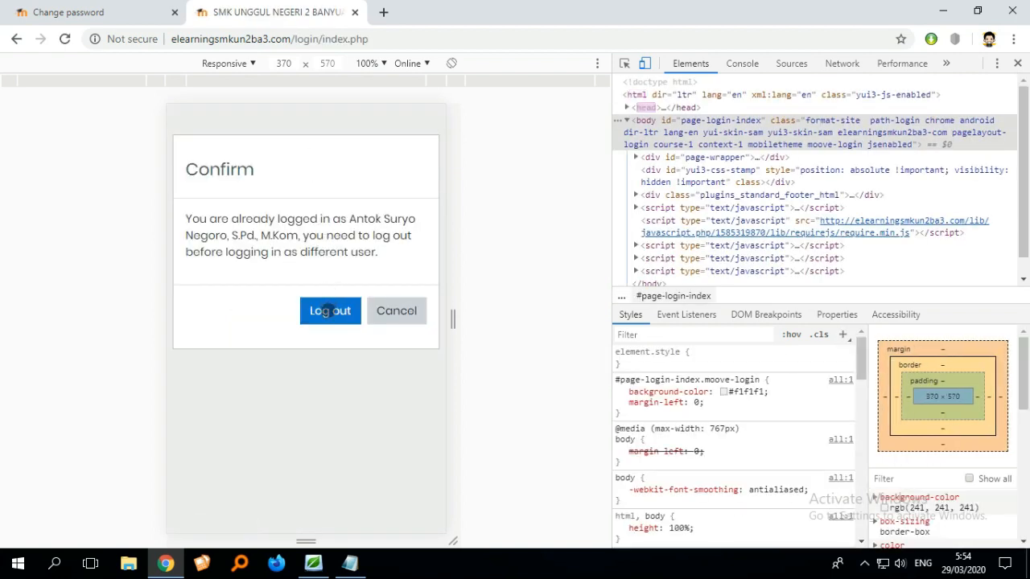
left_click(382, 315)
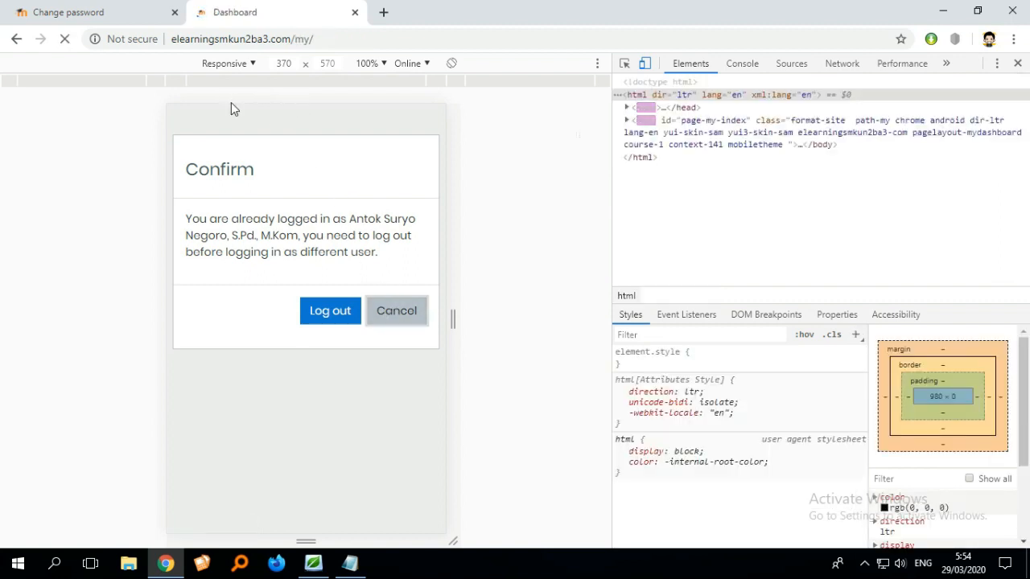
scroll(295, 175, "down", 5)
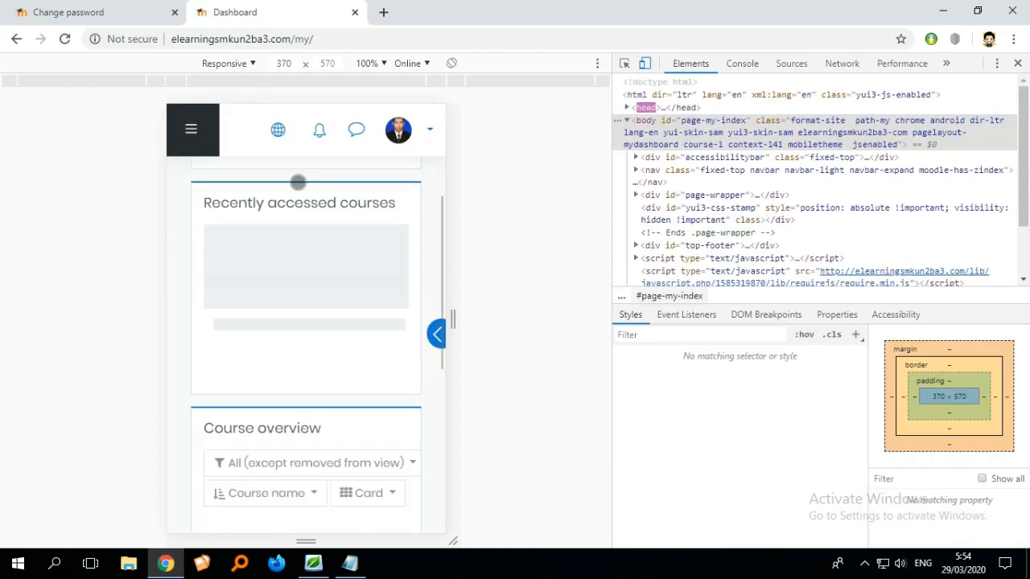
scroll(324, 242, "up", 3)
scroll(324, 246, "up", 2)
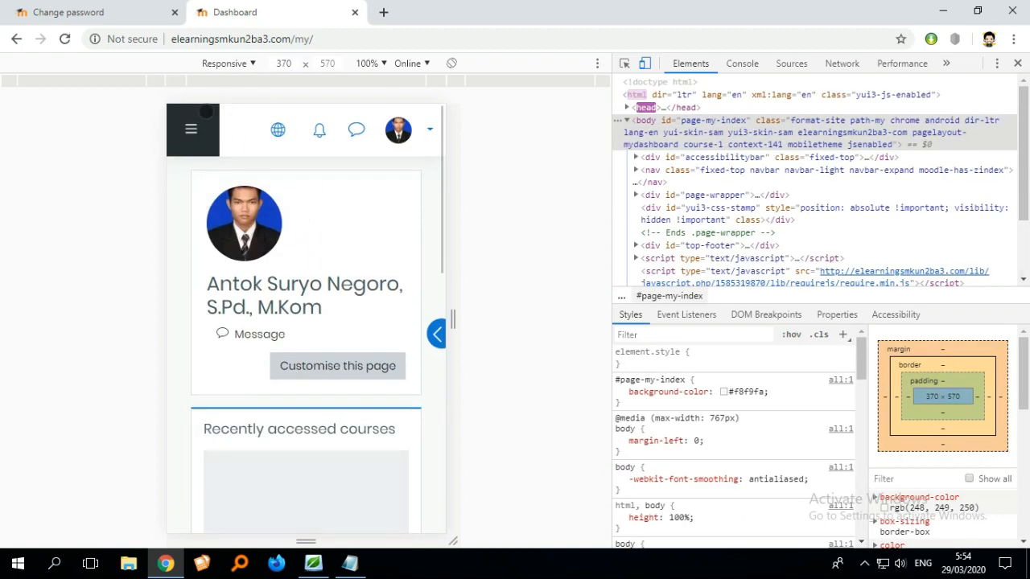
- Return to the first tab and open the TA2D3D course from My courses
left_click(133, 19)
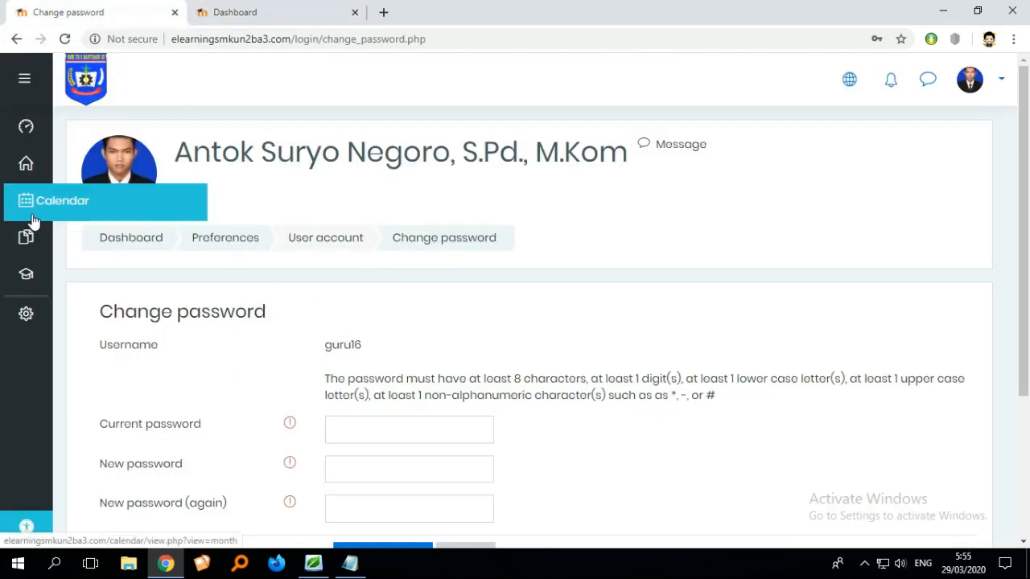
mouse_move(38, 279)
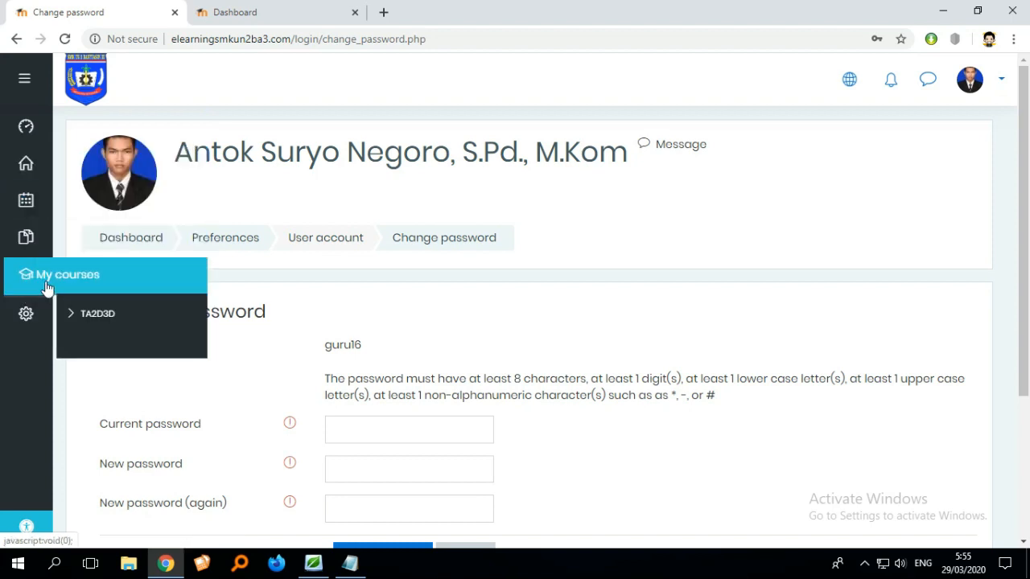
left_click(110, 321)
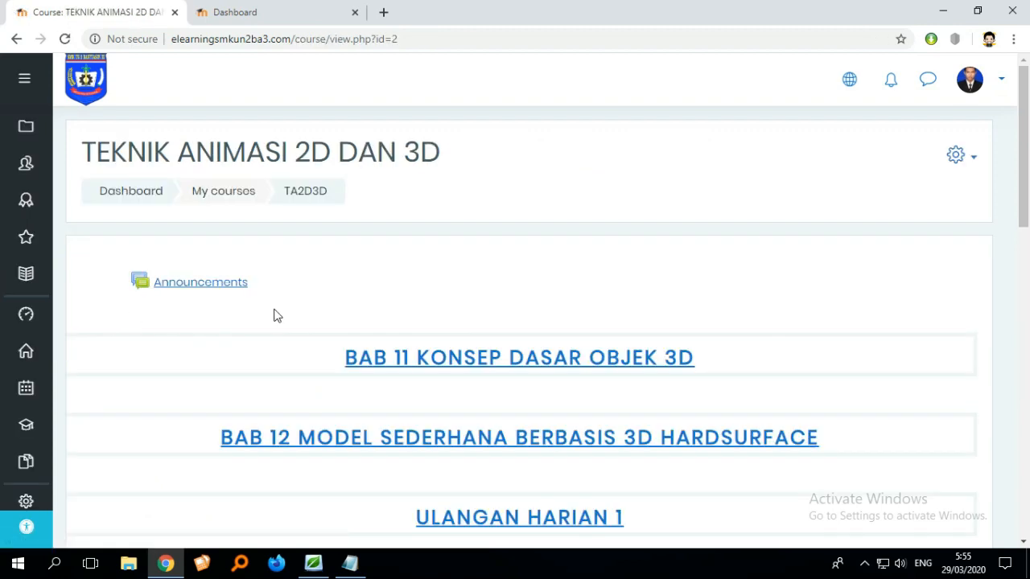
- Switch the site language to Indonesian (id)
scroll(377, 308, "down", 6)
scroll(415, 314, "up", 3)
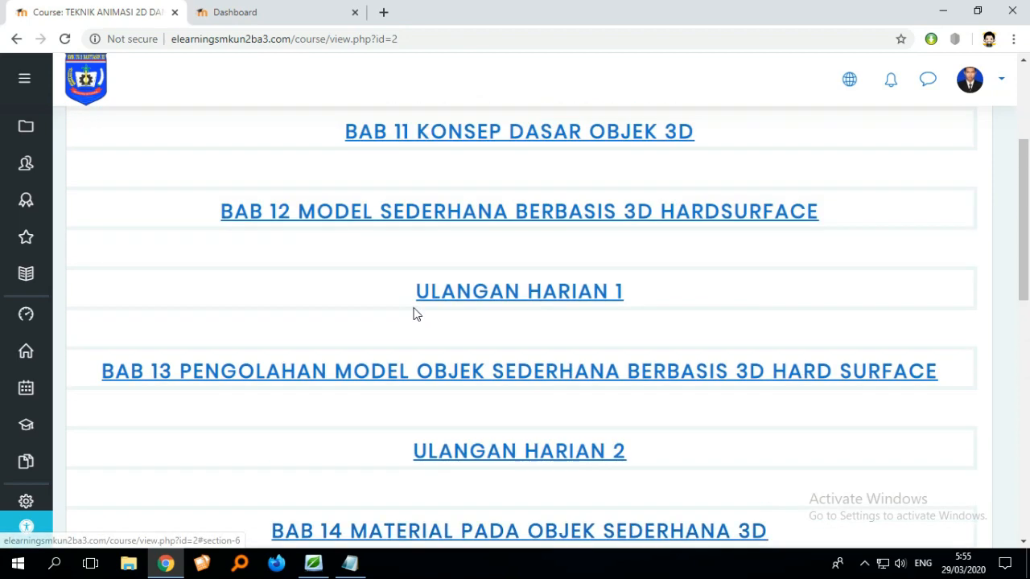
scroll(413, 302, "up", 3)
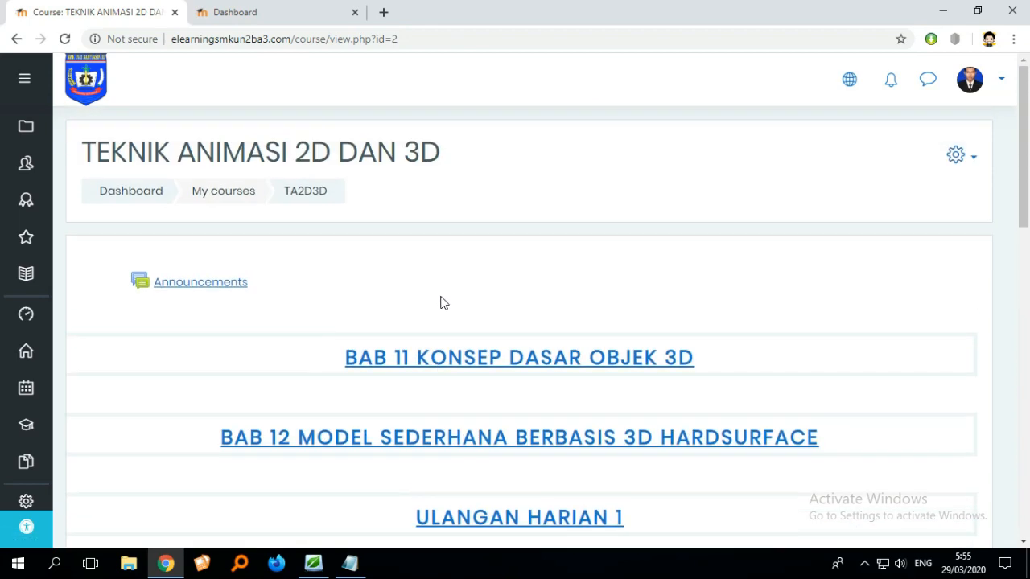
left_click(851, 83)
left_click(803, 107)
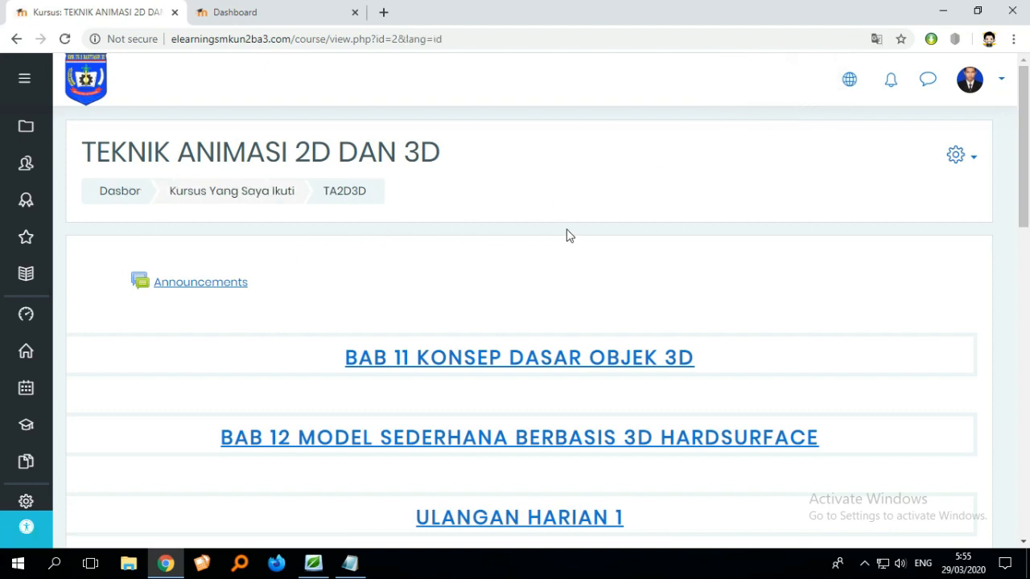
- Reselect Indonesian in the language menu
scroll(567, 235, "down", 1)
scroll(605, 233, "up", 1)
left_click(851, 94)
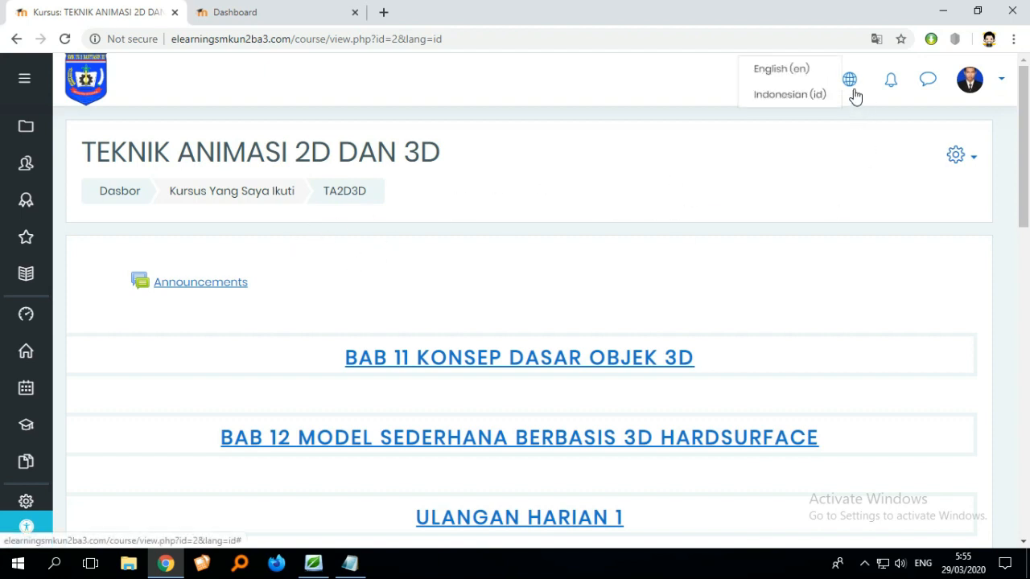
left_click(797, 107)
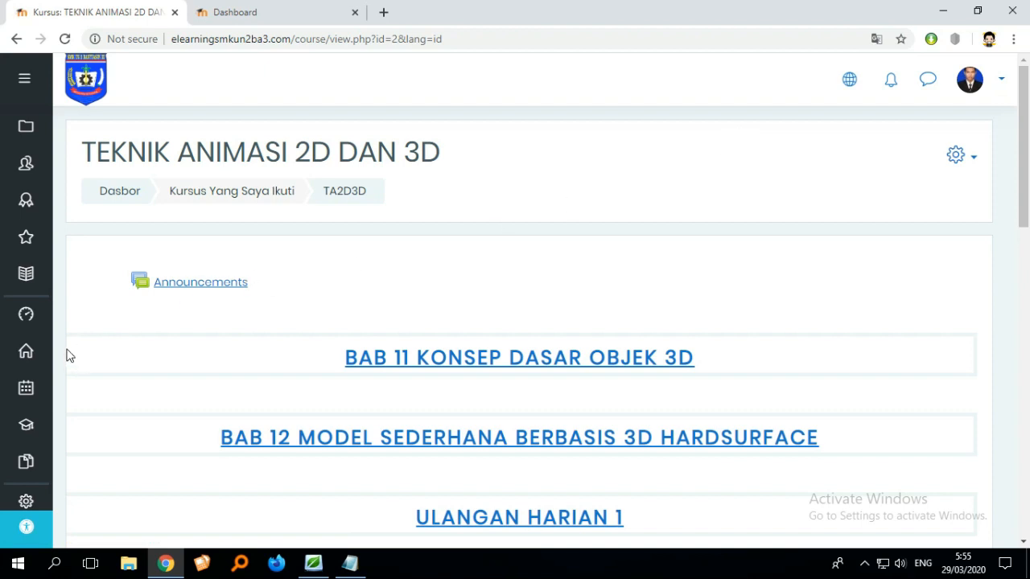
- Open Administrasi Situs from the dashboard and go to Tambah/ubah kursus
left_click(26, 316)
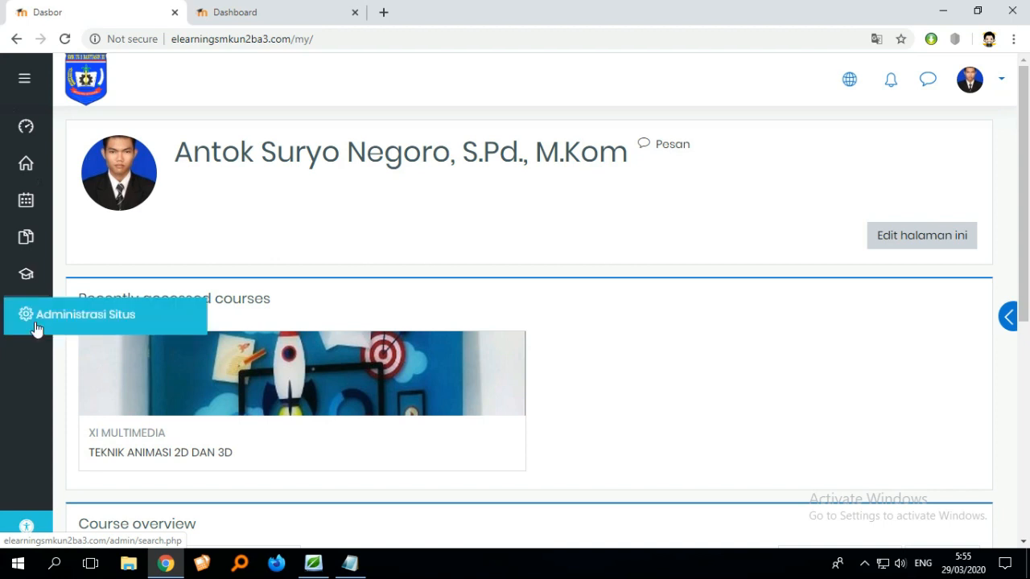
left_click(35, 327)
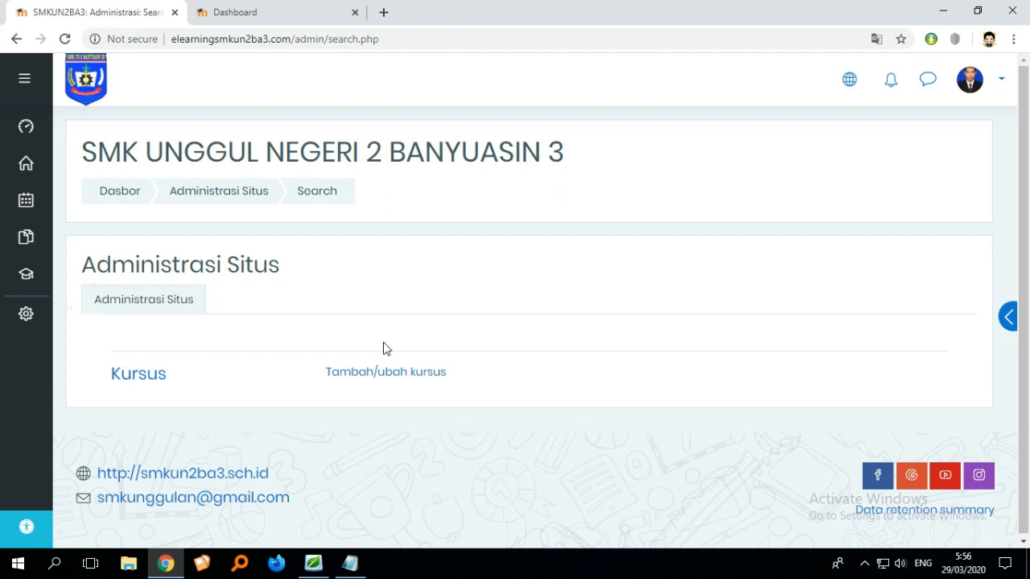
scroll(383, 344, "down", 1)
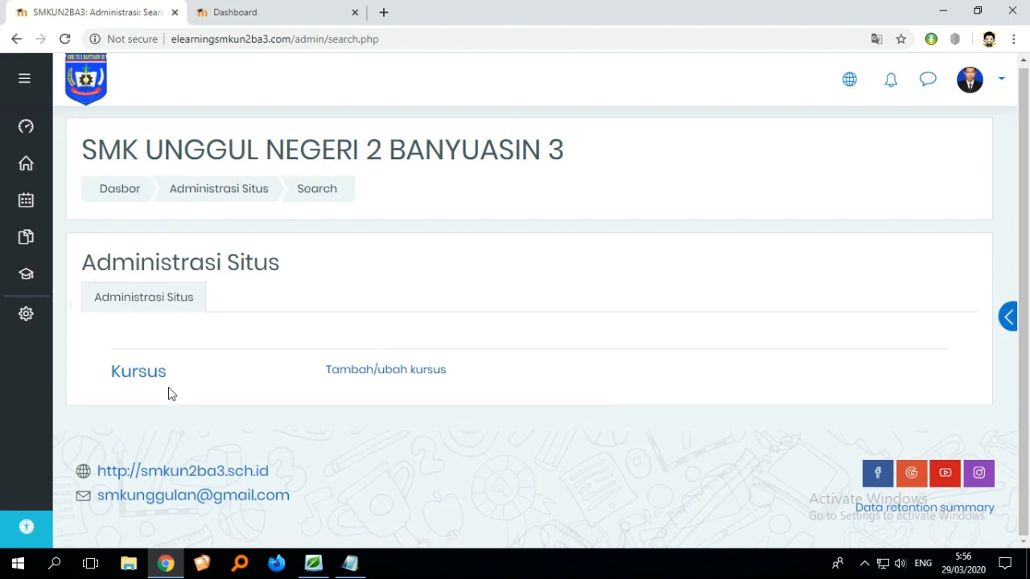
left_click(377, 375)
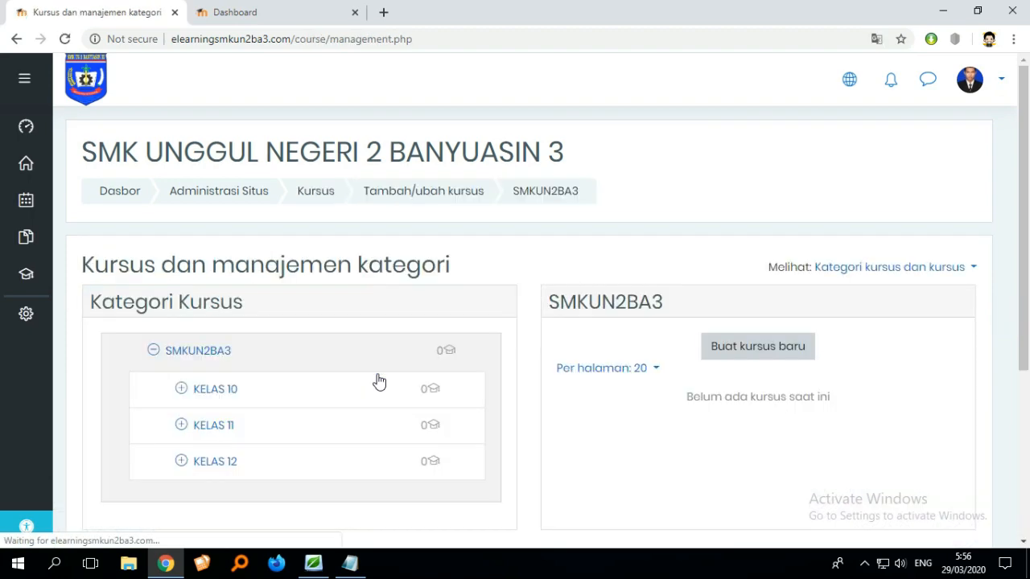
- Expand the KELAS 12 course category
scroll(379, 382, "down", 3)
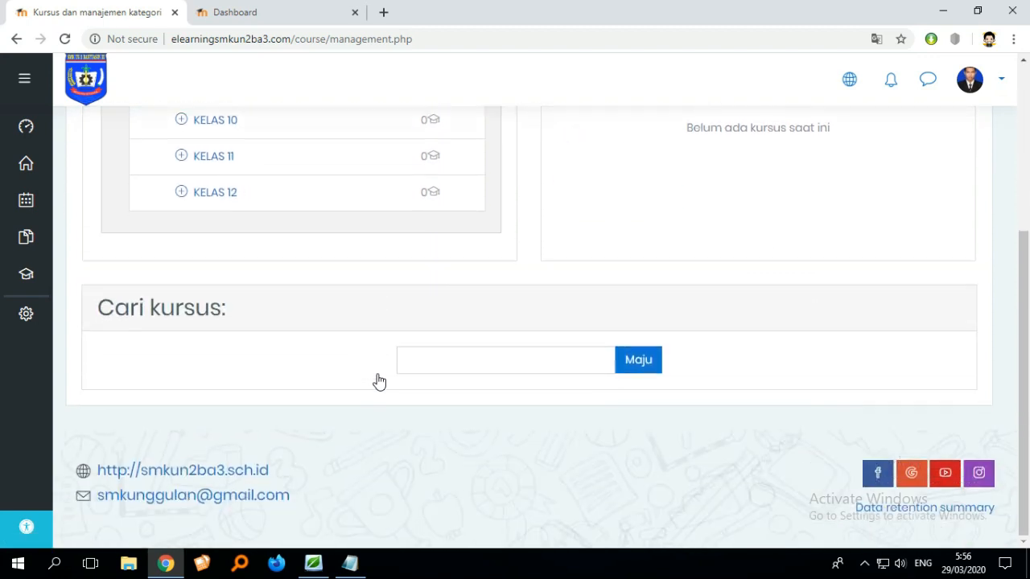
scroll(379, 382, "up", 2)
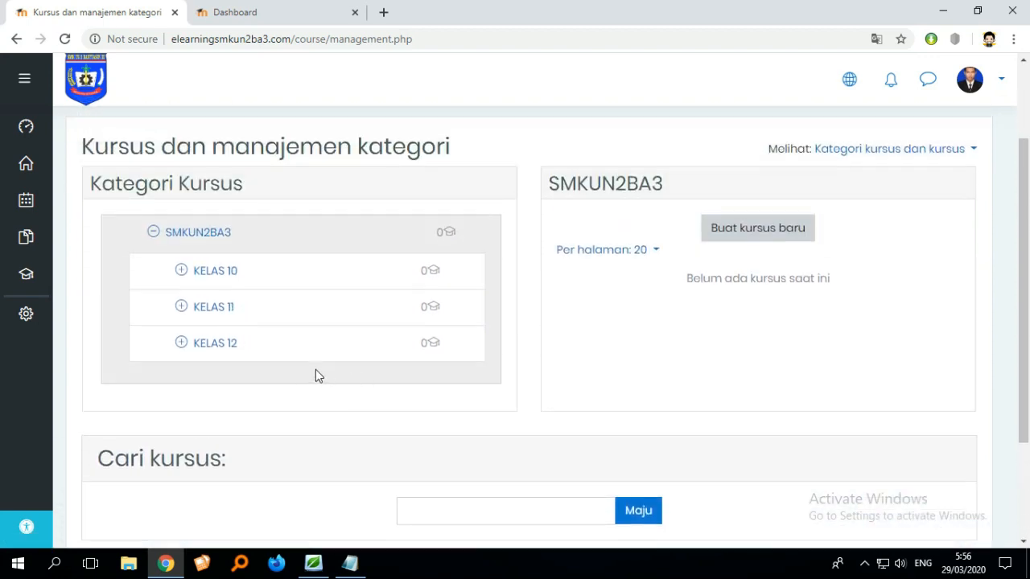
left_click(182, 344)
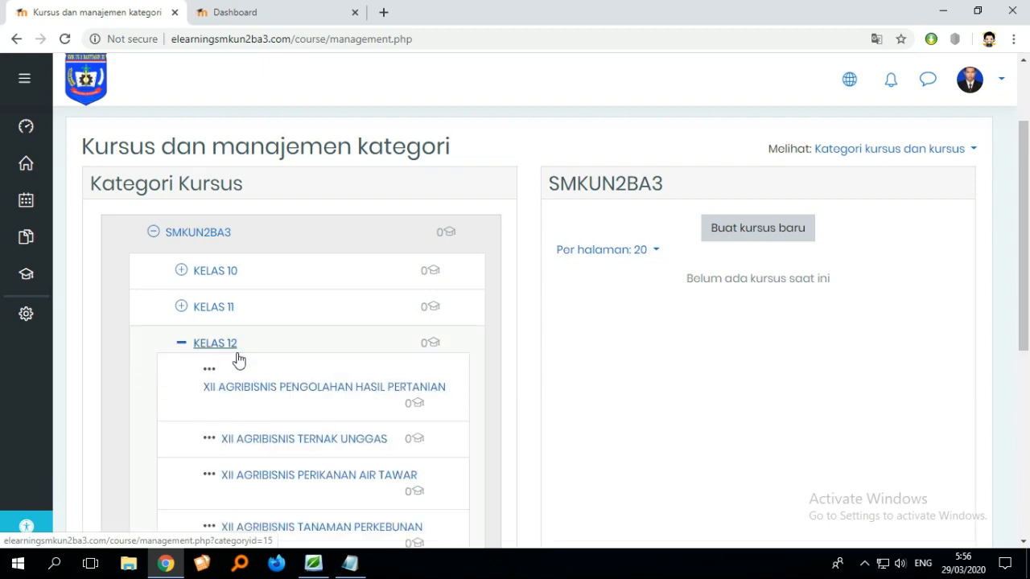
- Select the XII MULTIMEDIA category under KELAS 12
scroll(283, 367, "down", 2)
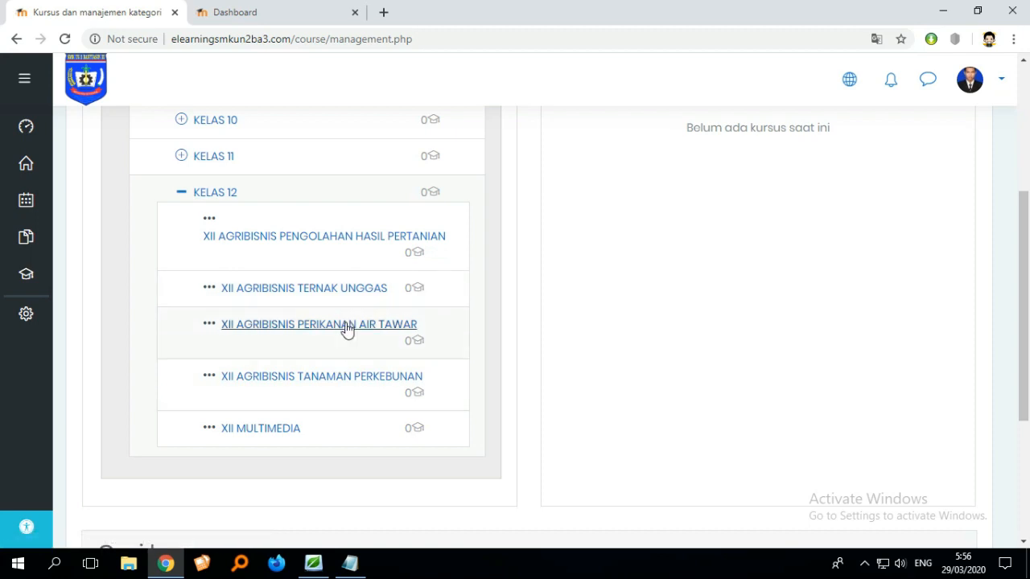
scroll(352, 297, "up", 1)
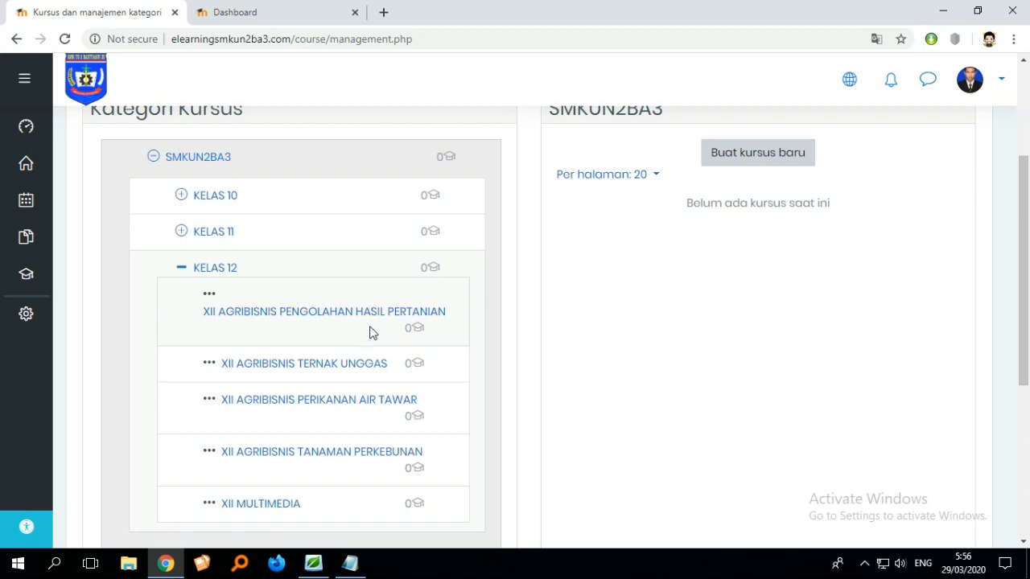
scroll(372, 332, "down", 1)
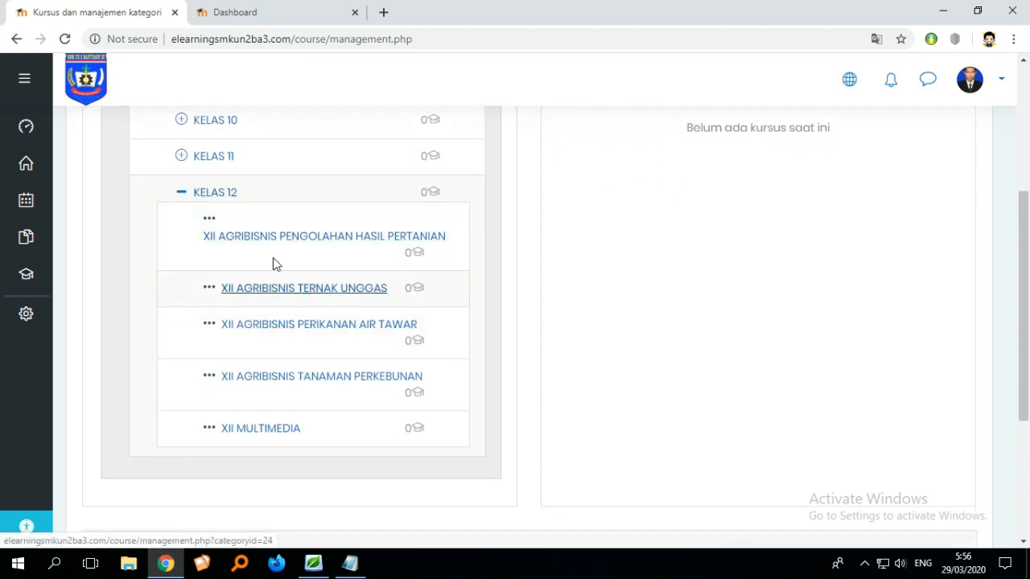
left_click(278, 435)
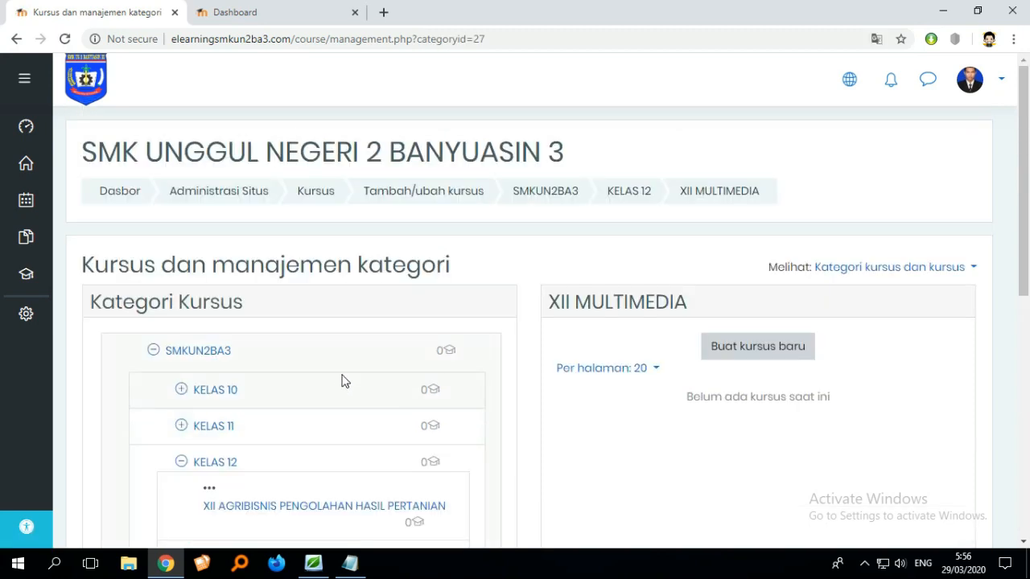
- Select the XII AGRIBISNIS TANAMAN PERKEBUNAN category
scroll(358, 368, "down", 3)
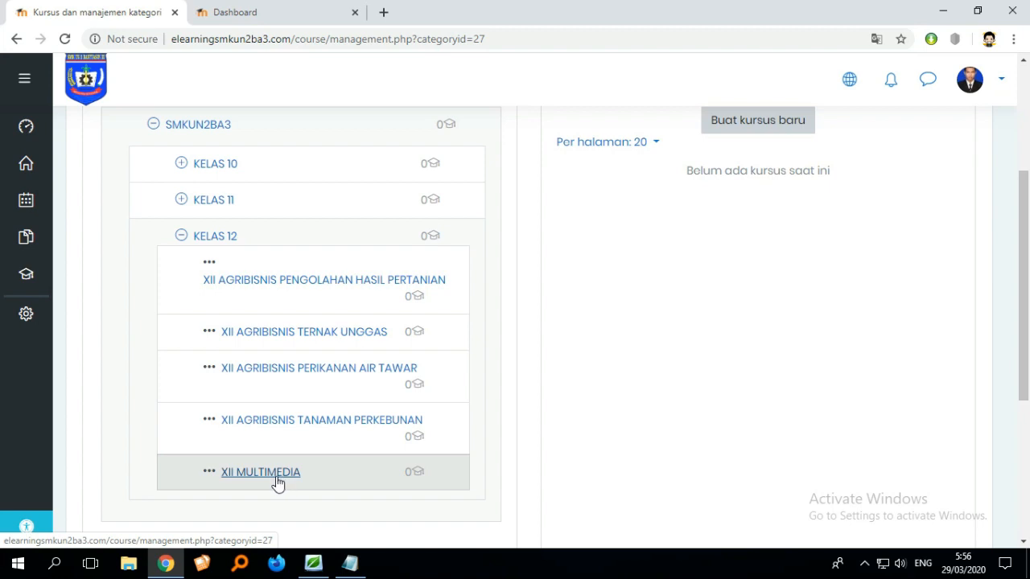
scroll(465, 478, "up", 2)
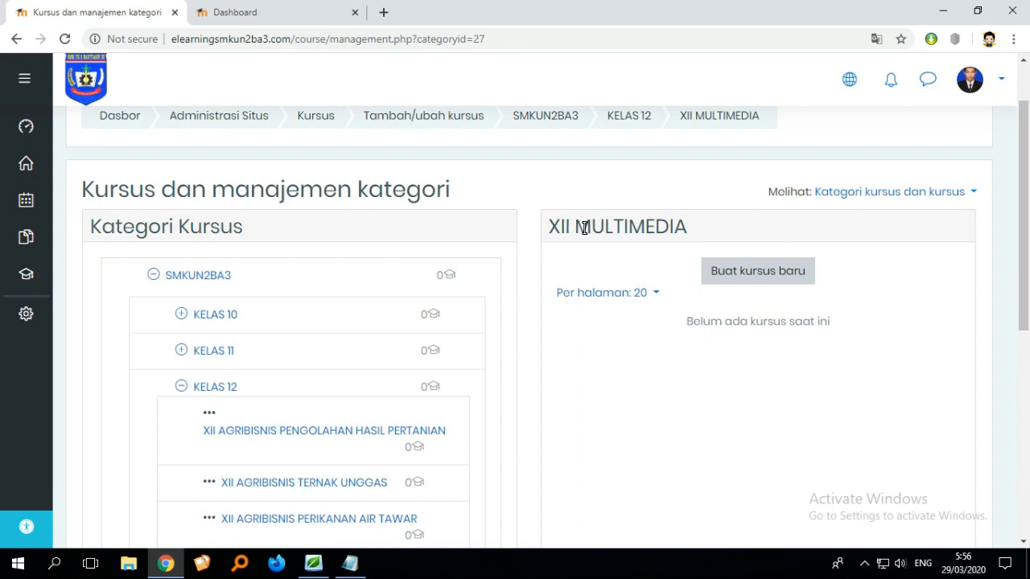
scroll(585, 227, "down", 3)
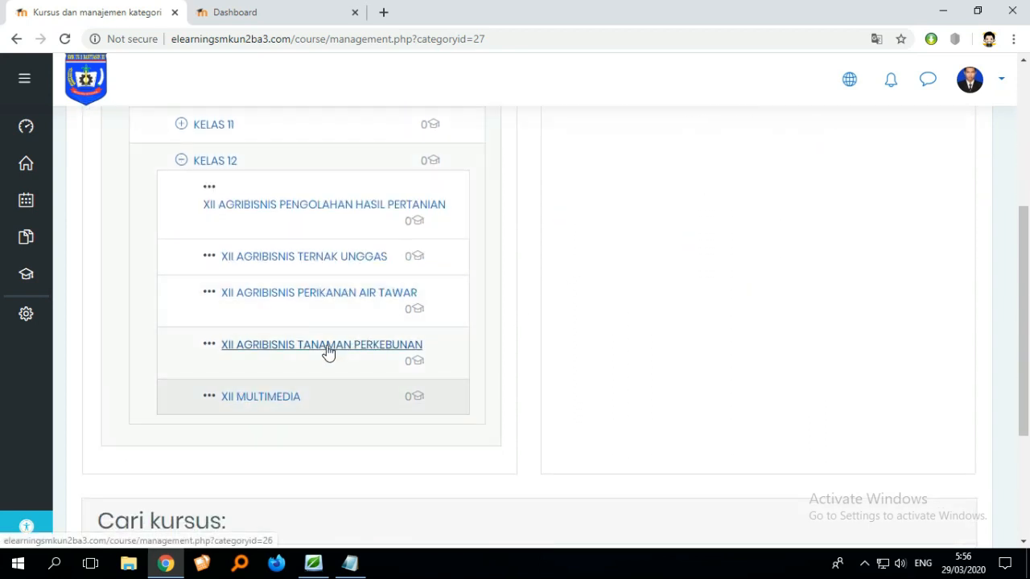
left_click(328, 348)
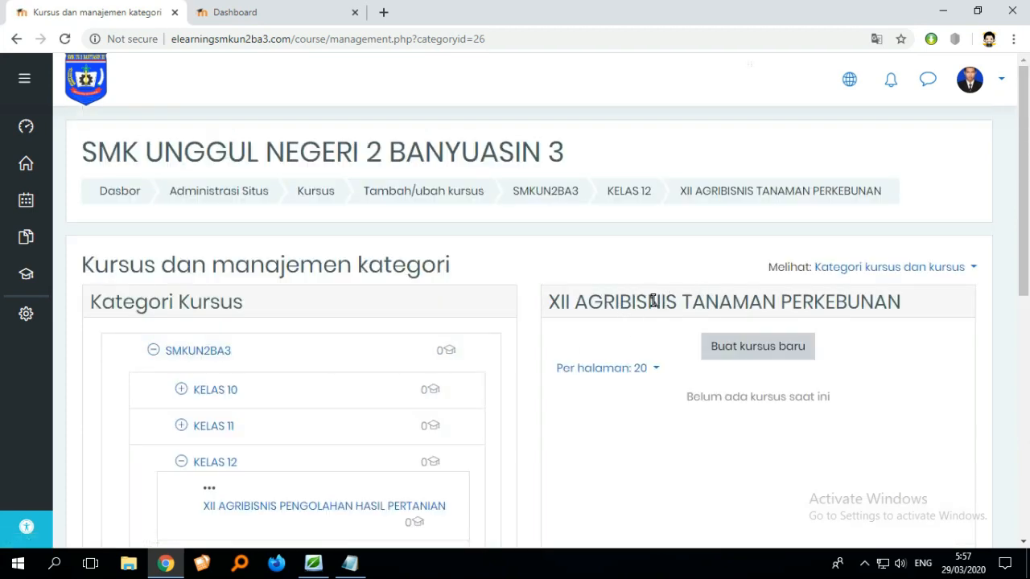
- Select the XII MULTIMEDIA category again to manage its courses
scroll(660, 305, "down", 3)
scroll(708, 282, "up", 1)
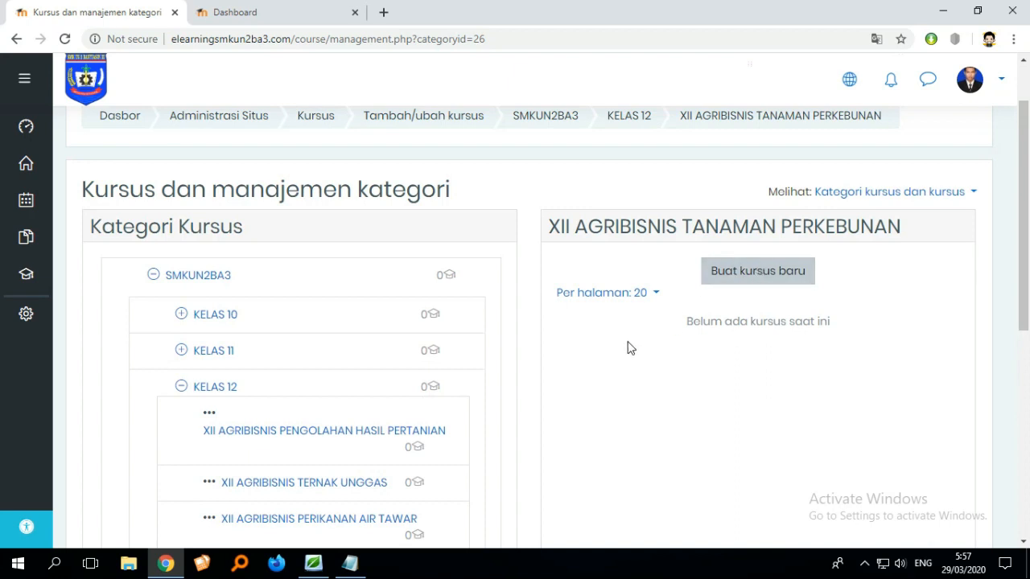
scroll(416, 419, "down", 3)
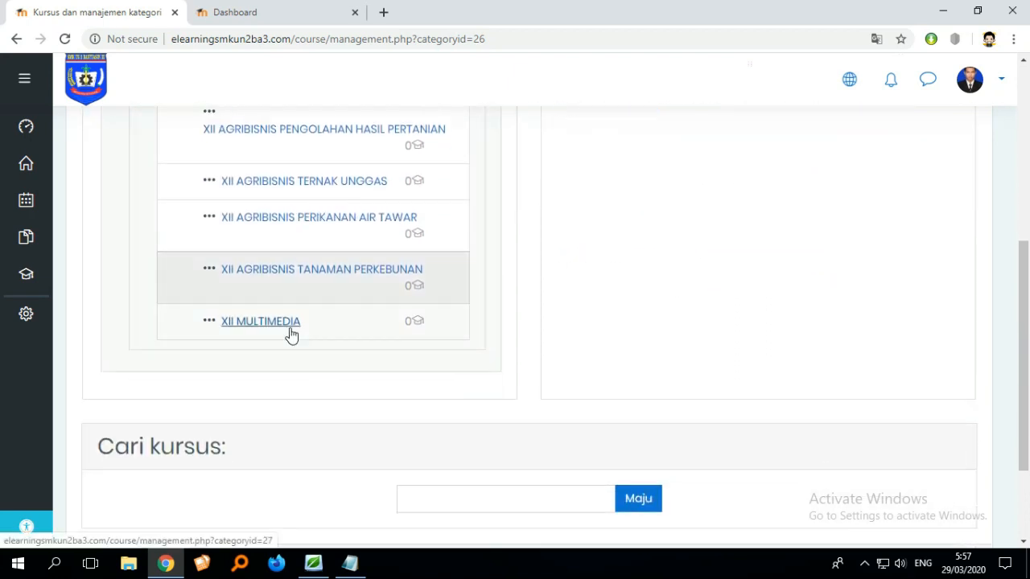
left_click(290, 332)
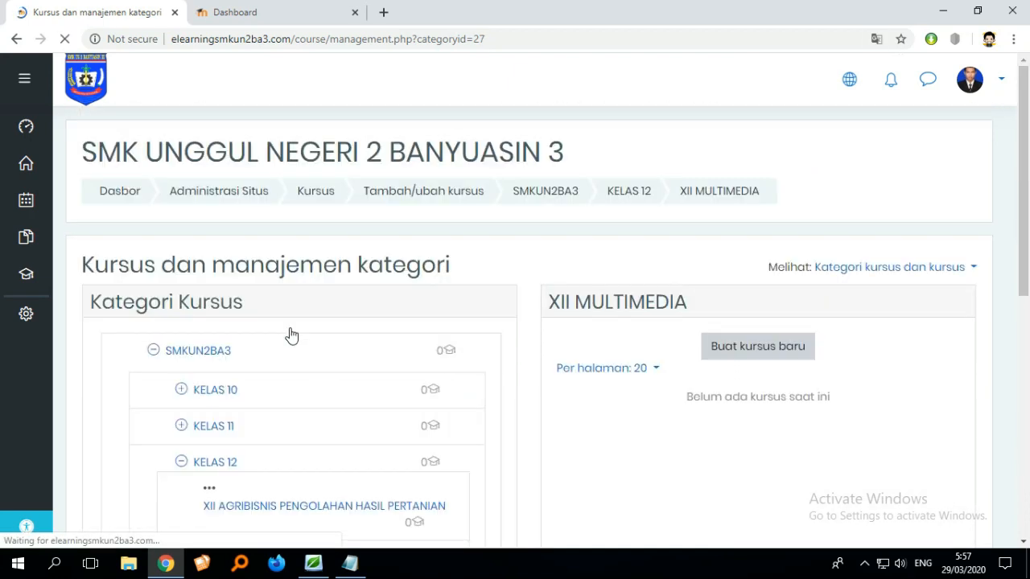
scroll(501, 374, "down", 1)
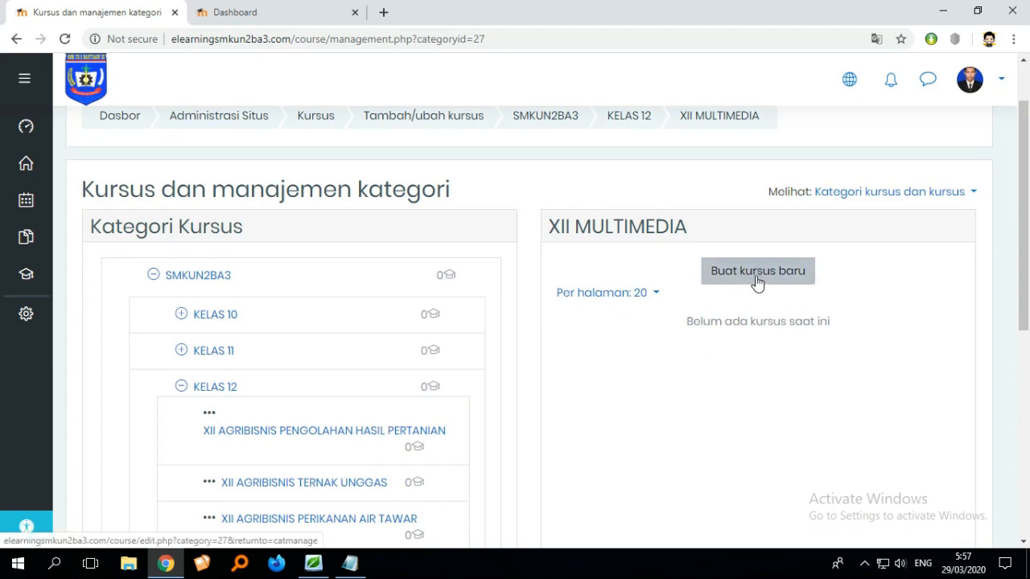
- Switch to the Dashboard tab in the mobile preview and toggle the navigation drawer open and closed
left_click(233, 13)
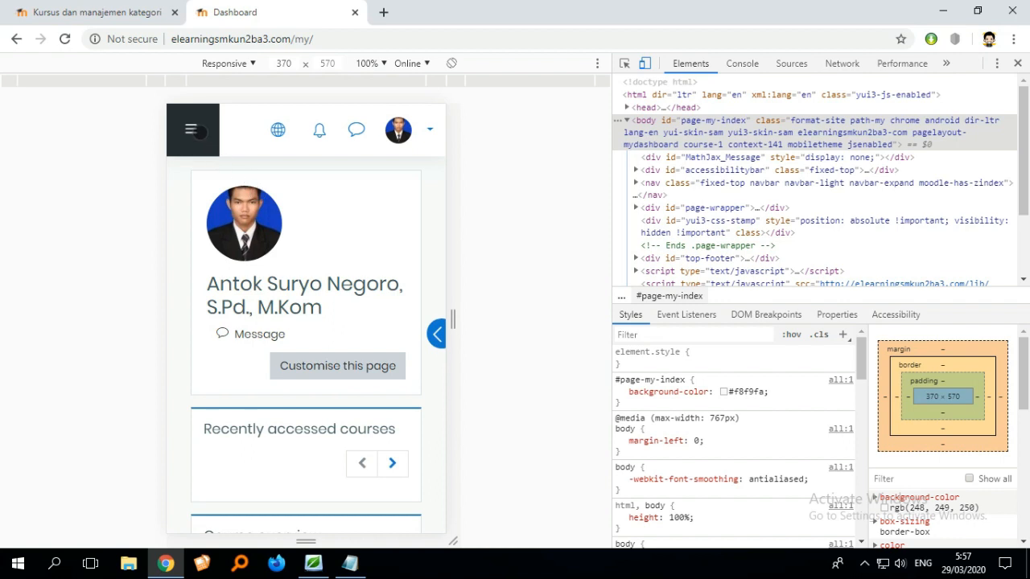
left_click(193, 130)
left_click(193, 131)
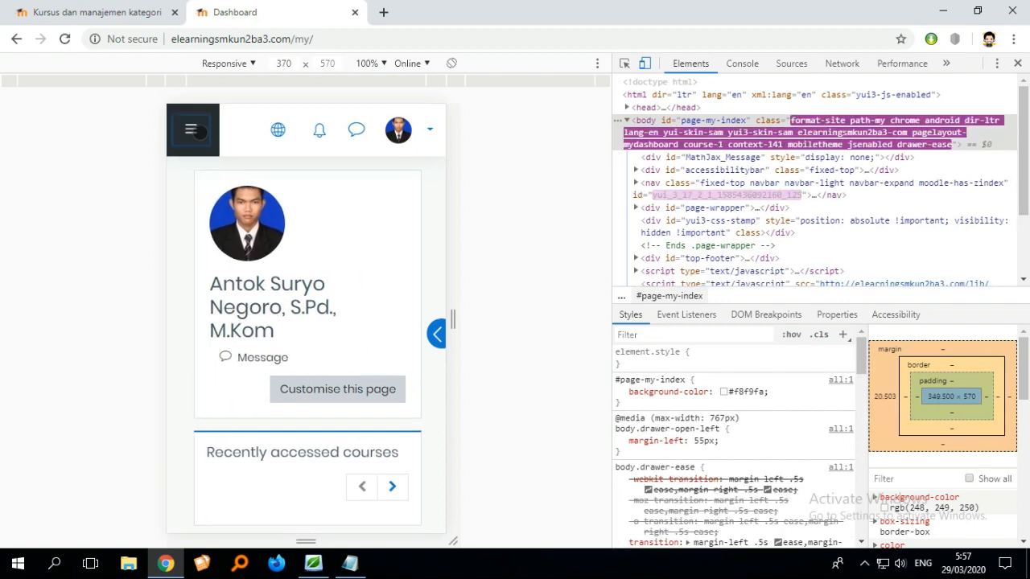
left_click(193, 130)
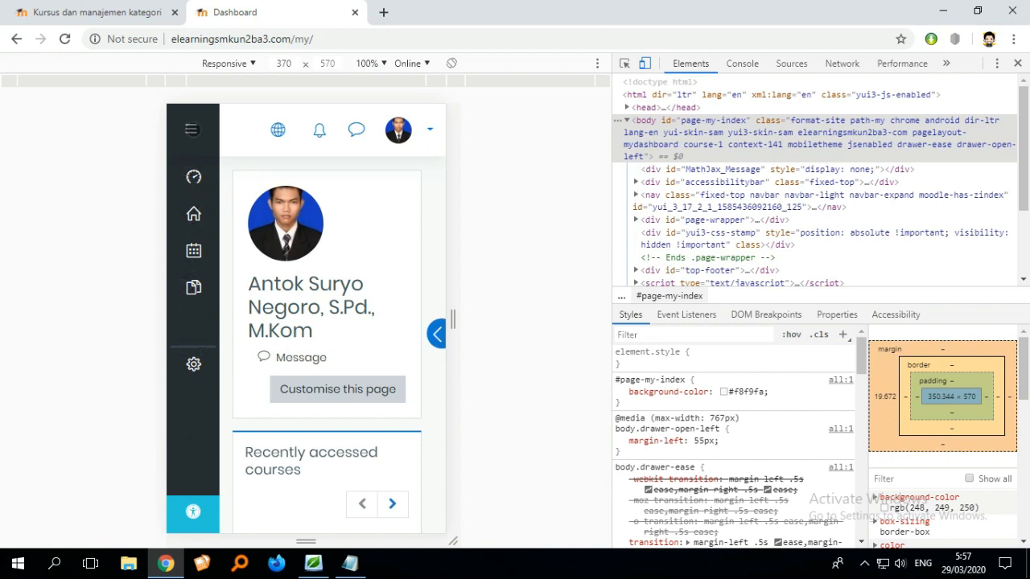
left_click(191, 129)
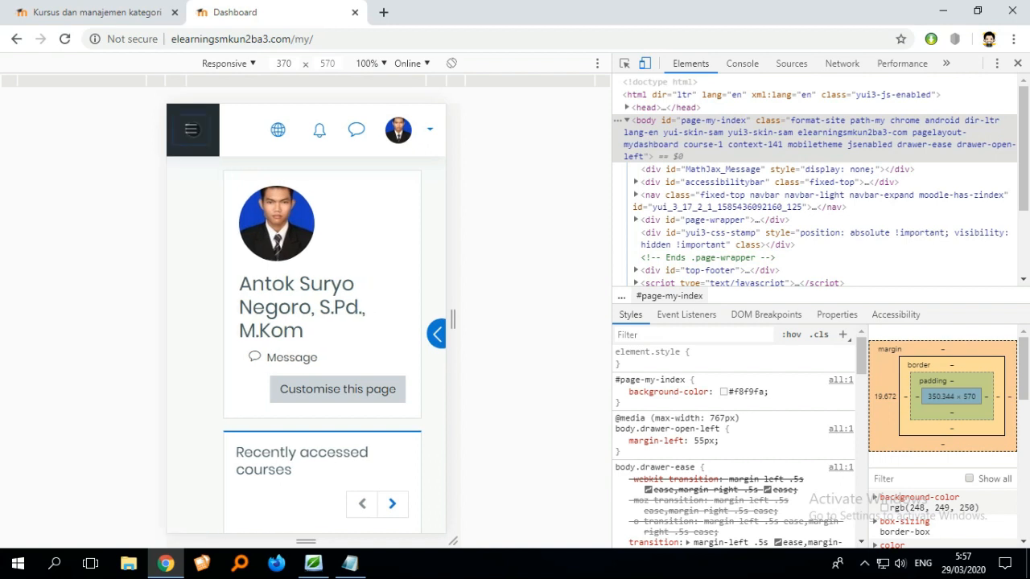
- Open the side block drawer, browse its blocks, and close it again
left_click(436, 334)
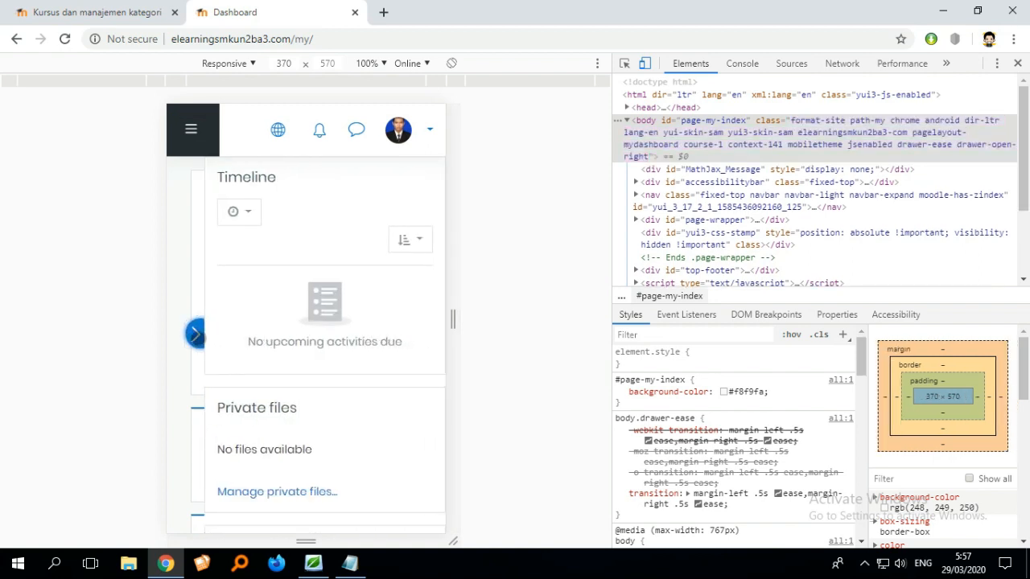
scroll(273, 342, "down", 6)
scroll(275, 359, "up", 2)
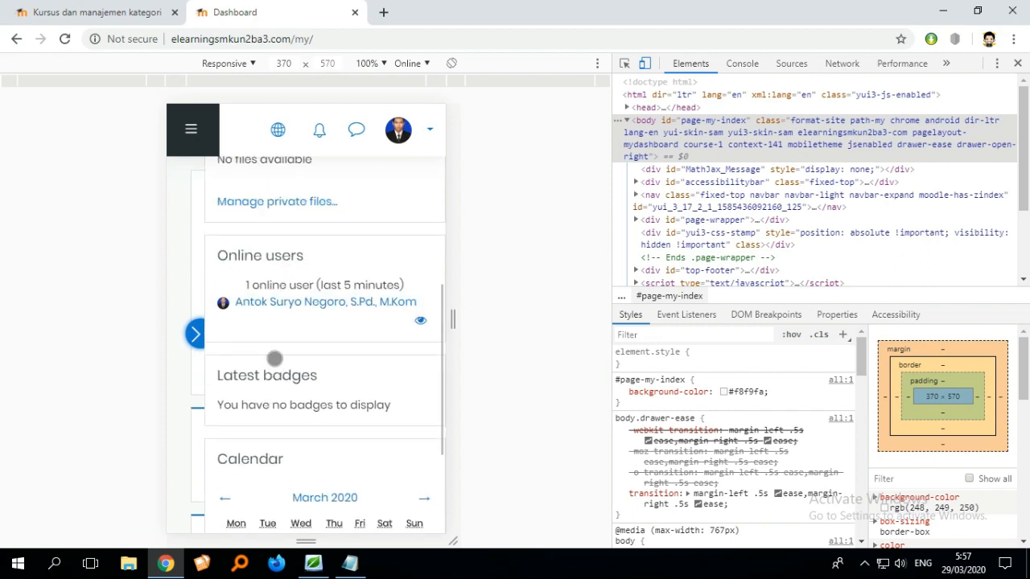
scroll(275, 359, "up", 2)
left_click(198, 338)
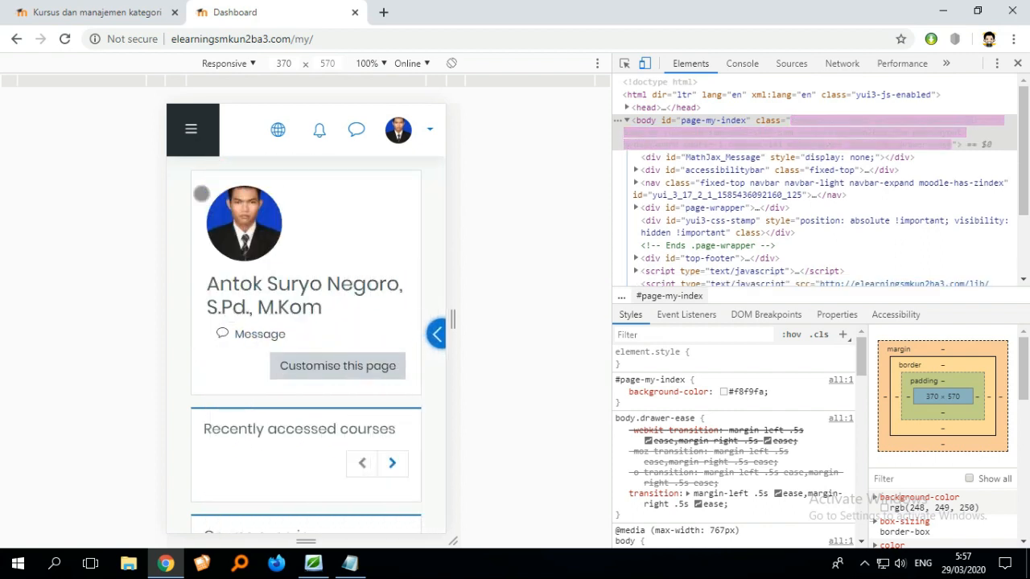
- Open Site administration from the navigation drawer and go to Tambah/ubah kursus course management
left_click(193, 131)
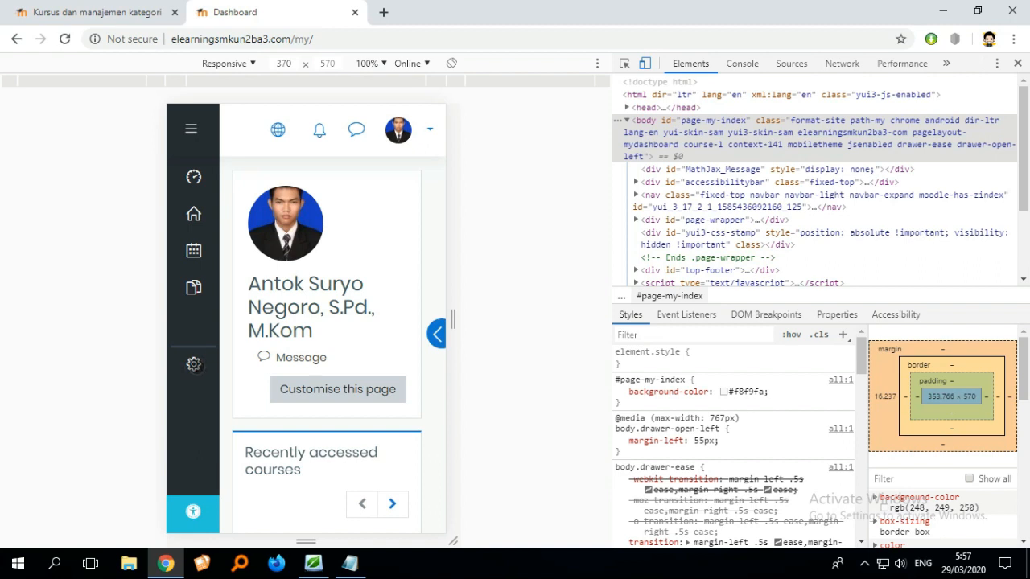
left_click(194, 364)
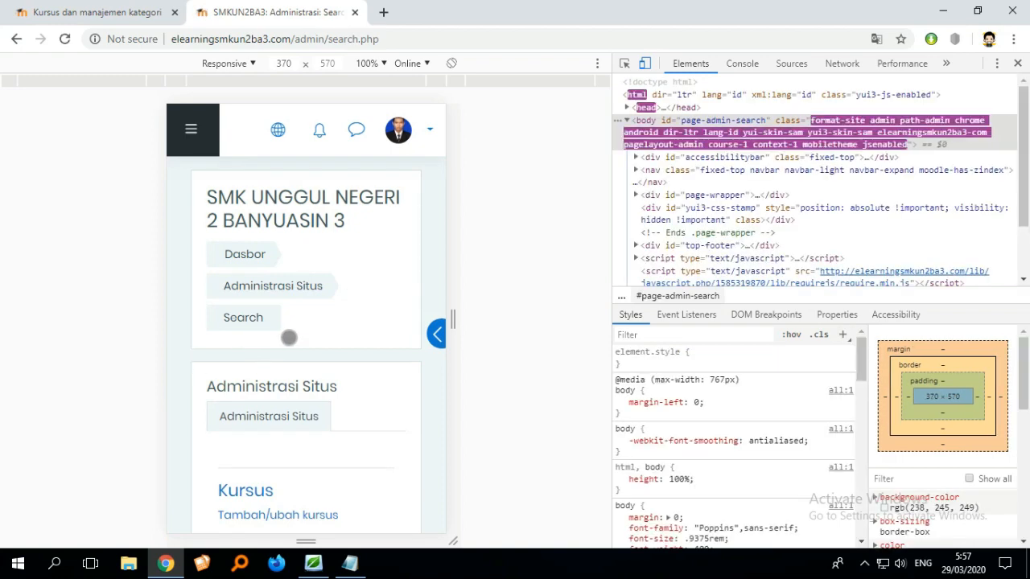
scroll(310, 330, "down", 1)
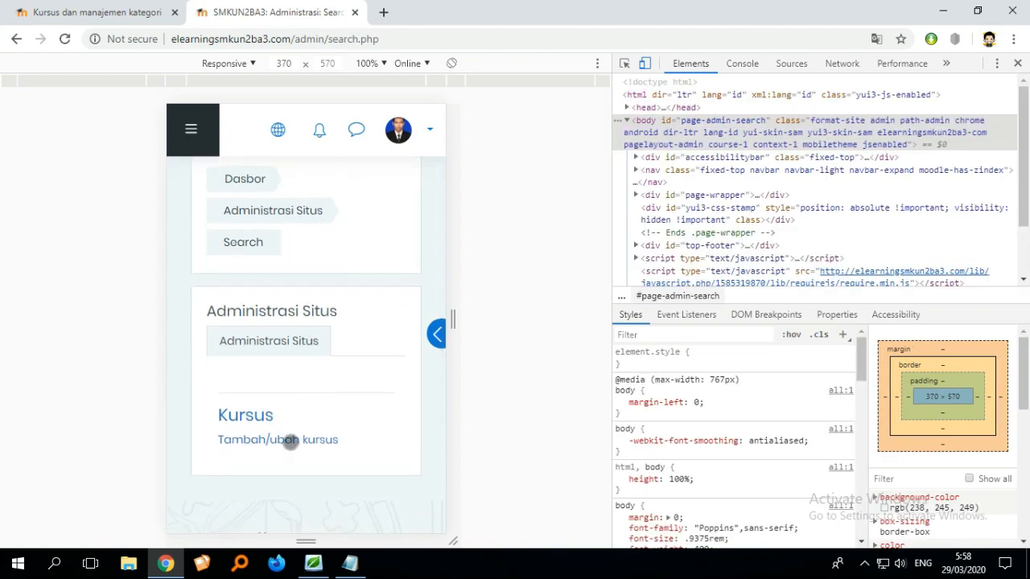
left_click(290, 441)
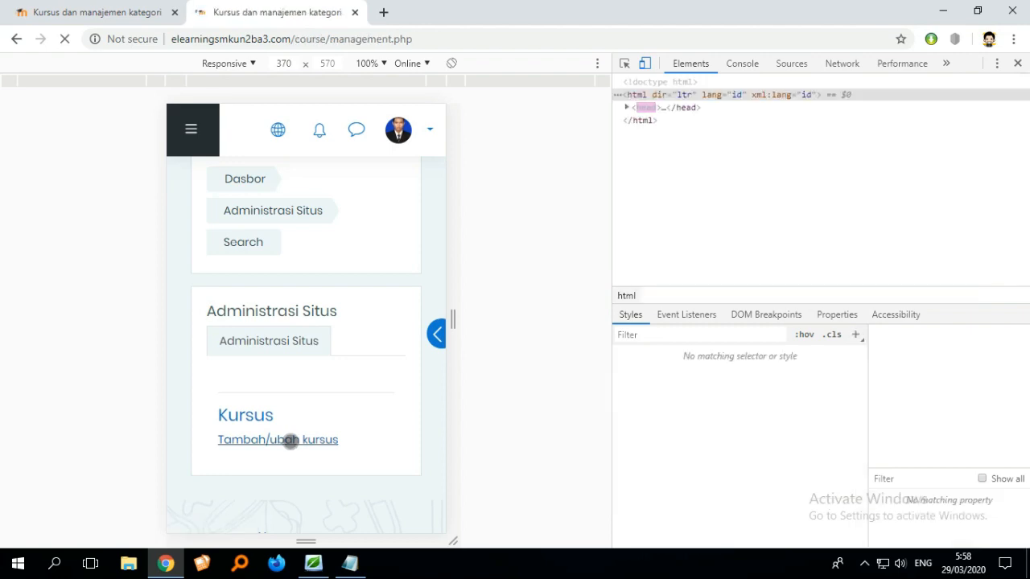
- Browse the course category tree in the mobile layout
scroll(322, 395, "down", 4)
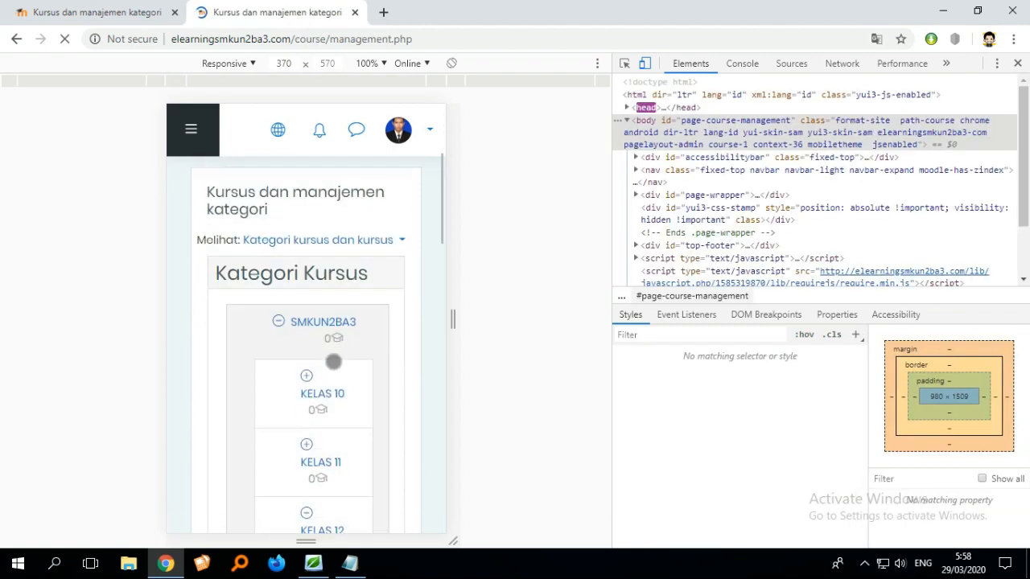
scroll(349, 356, "down", 2)
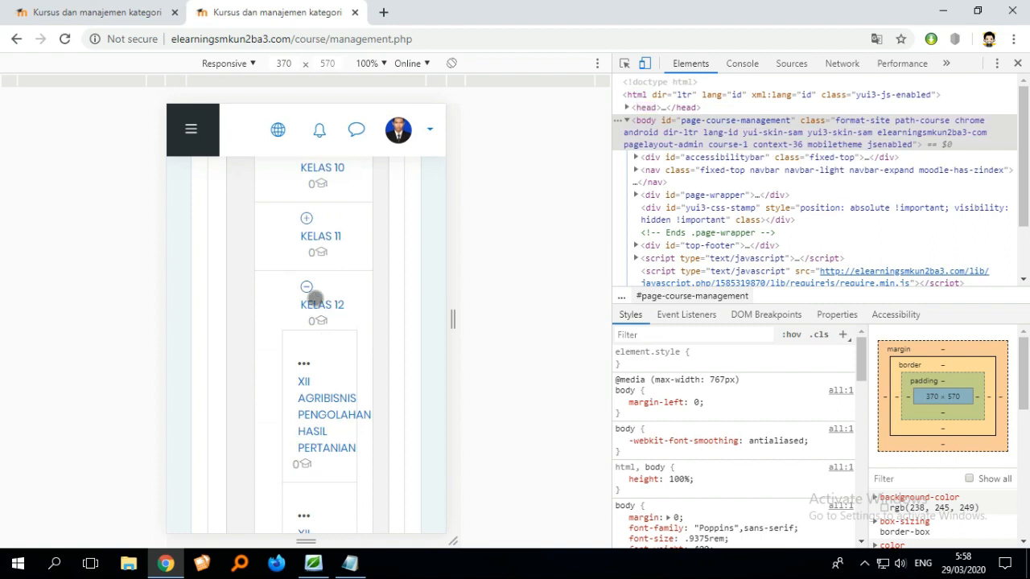
scroll(328, 305, "down", 3)
scroll(325, 250, "up", 2)
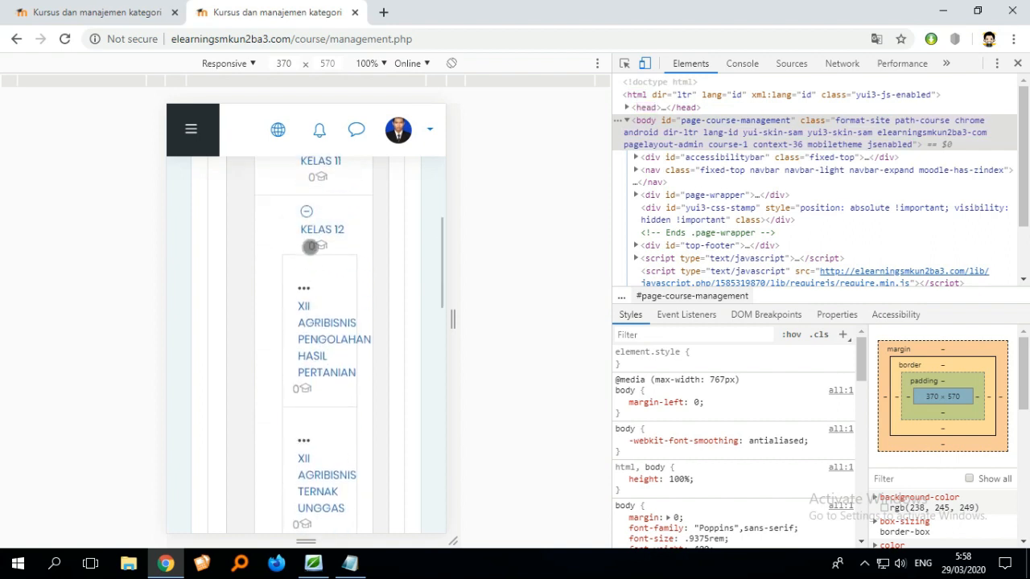
scroll(335, 268, "down", 1)
scroll(332, 279, "up", 1)
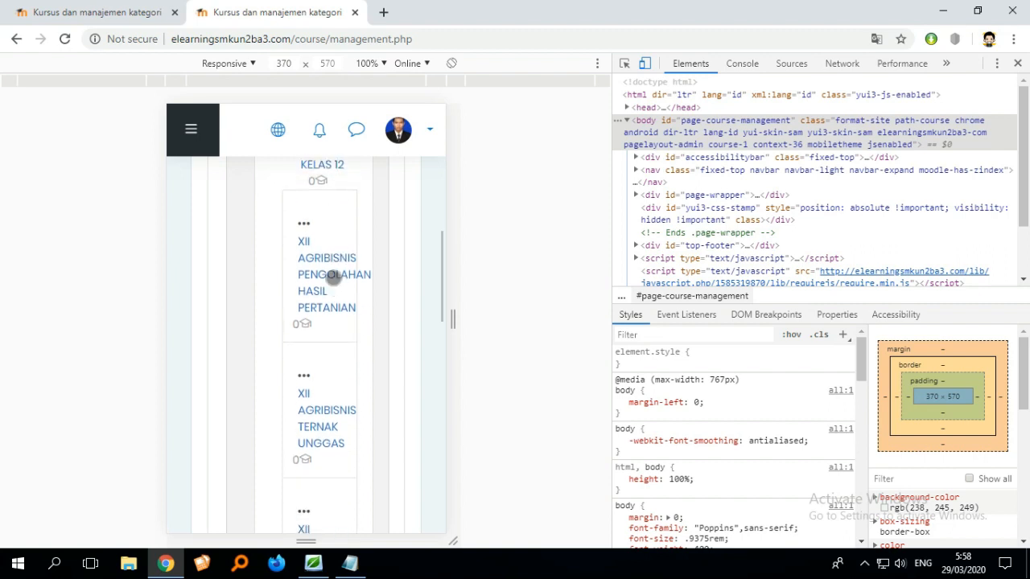
scroll(315, 257, "up", 2)
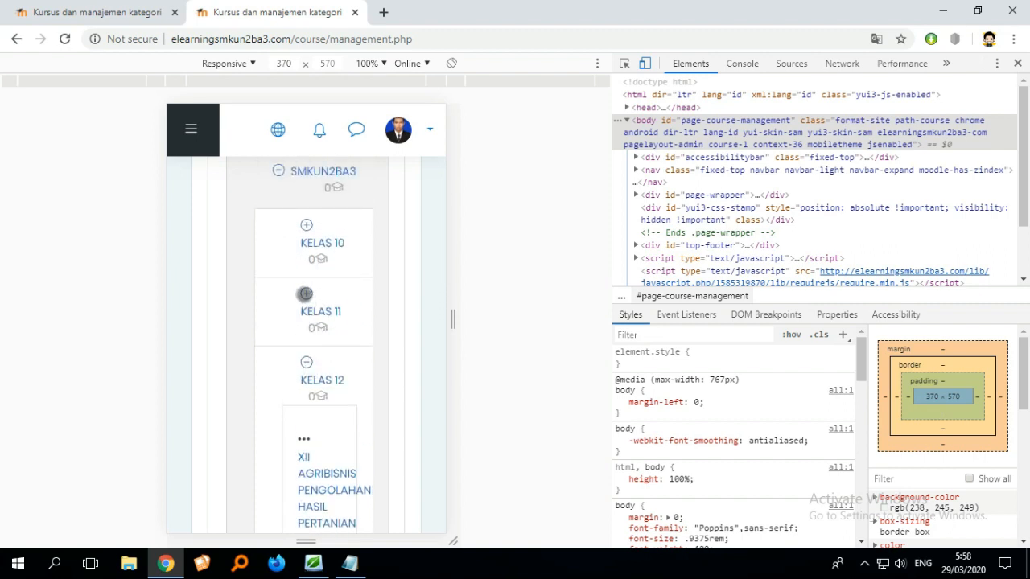
- Expand the KELAS 11 category and scroll through its subcategories and the category course panel
left_click(305, 292)
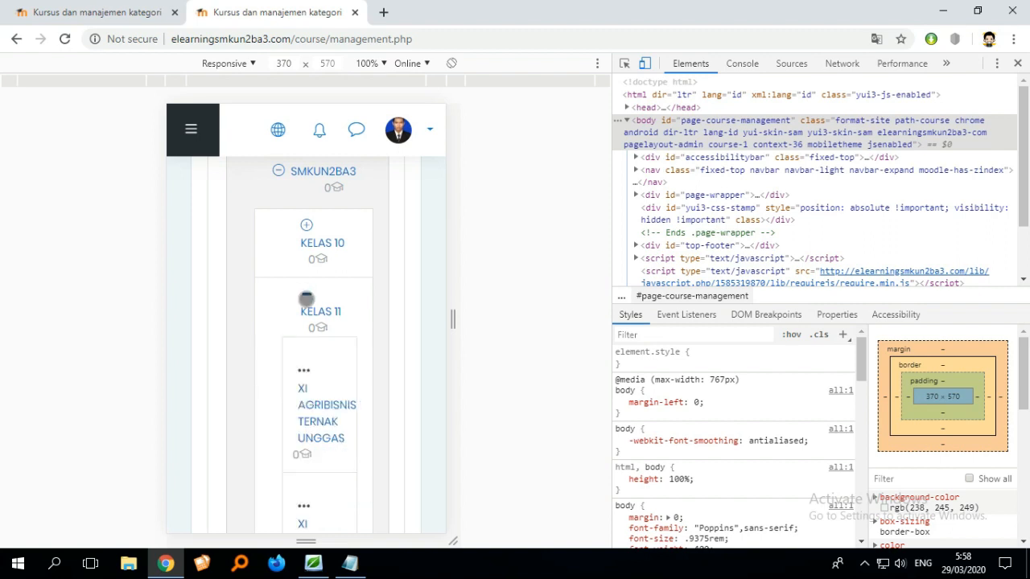
scroll(318, 320, "down", 8)
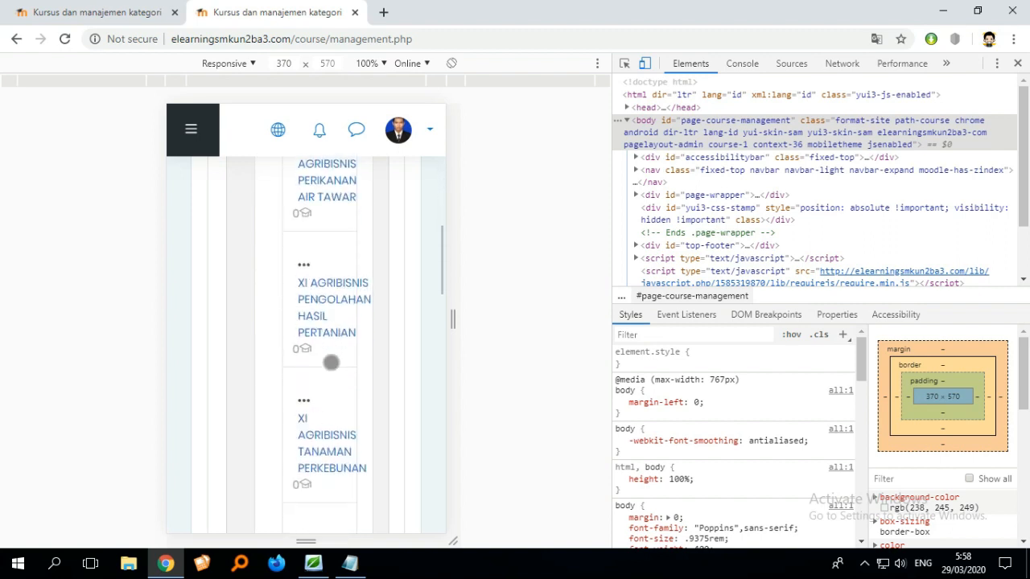
scroll(331, 363, "up", 8)
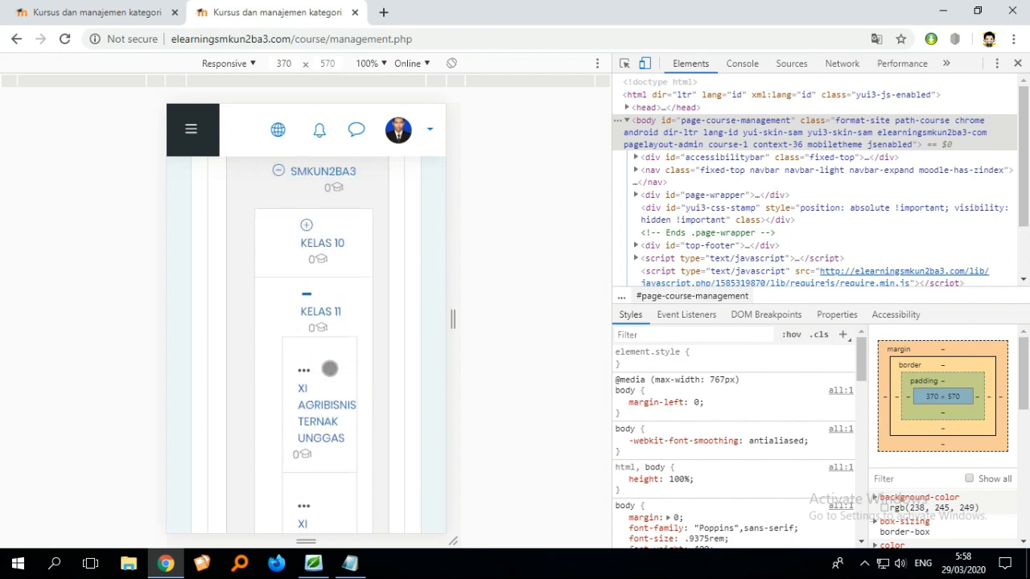
scroll(335, 362, "down", 1)
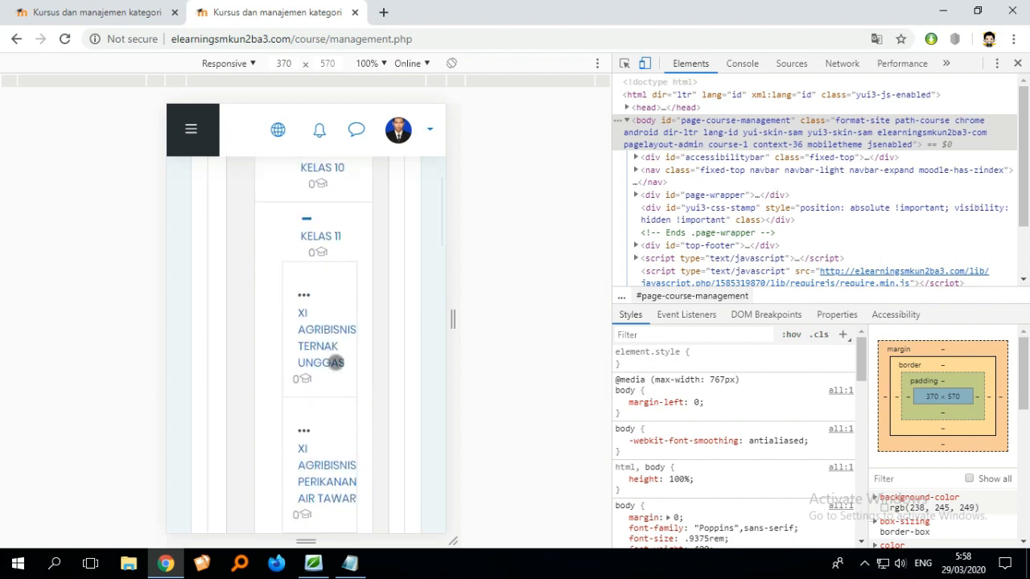
scroll(335, 363, "down", 2)
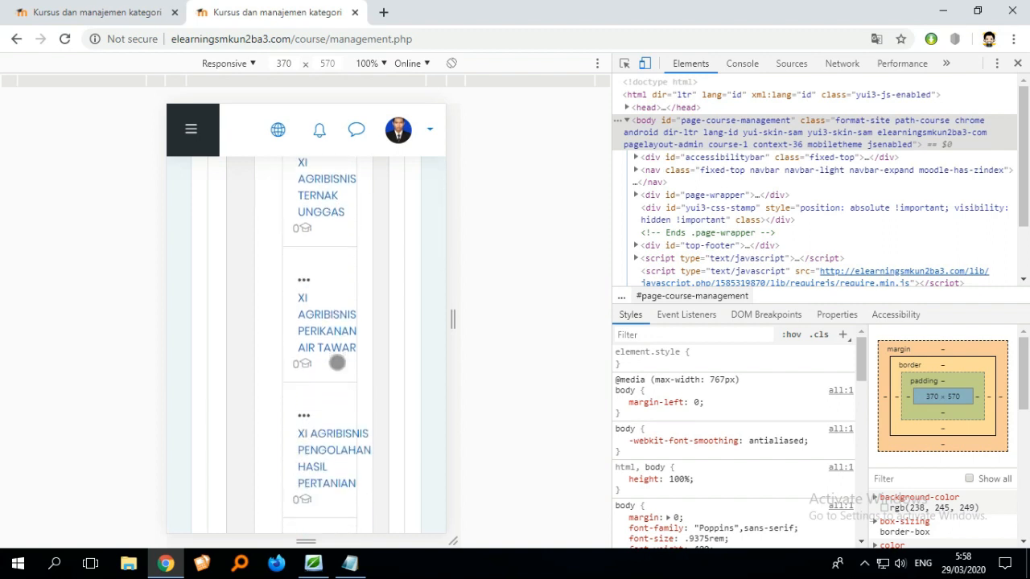
scroll(337, 363, "down", 9)
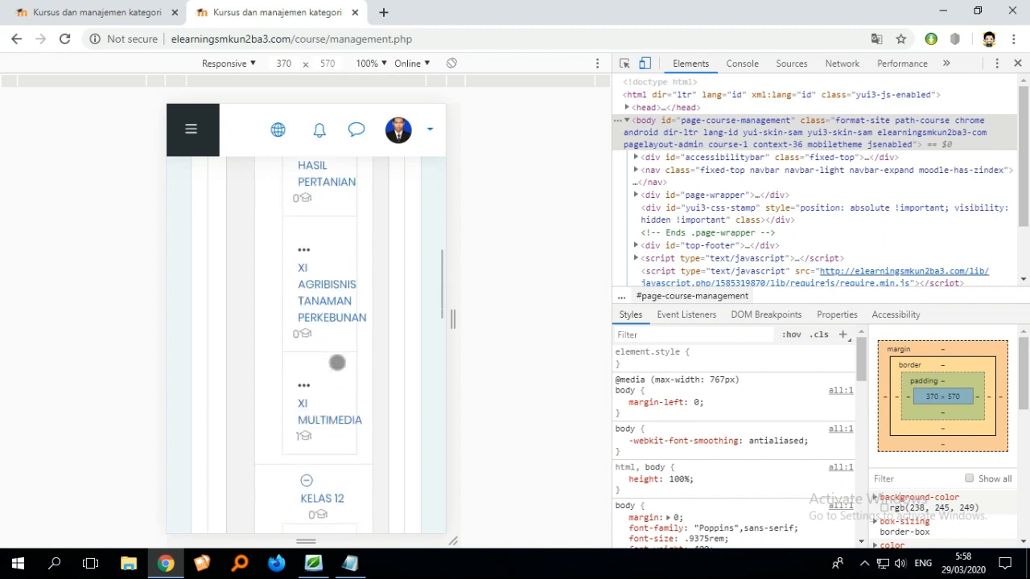
scroll(335, 368, "up", 2)
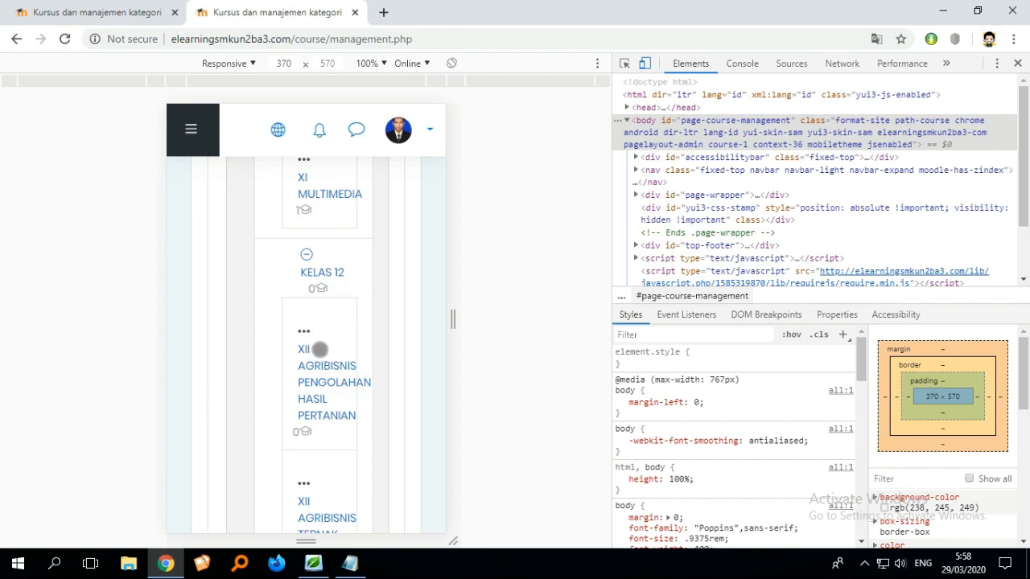
scroll(323, 348, "down", 15)
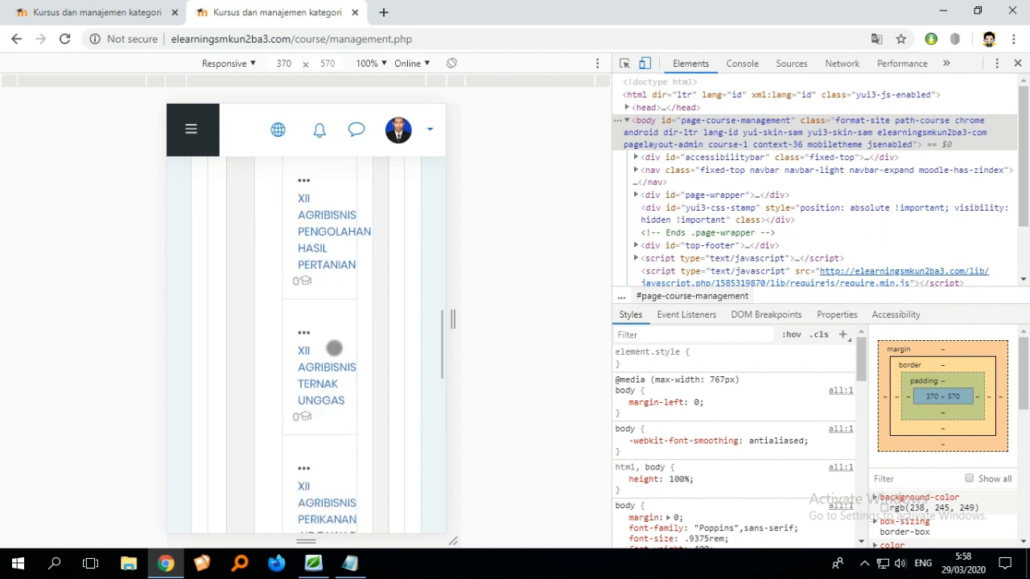
scroll(358, 401, "up", 2)
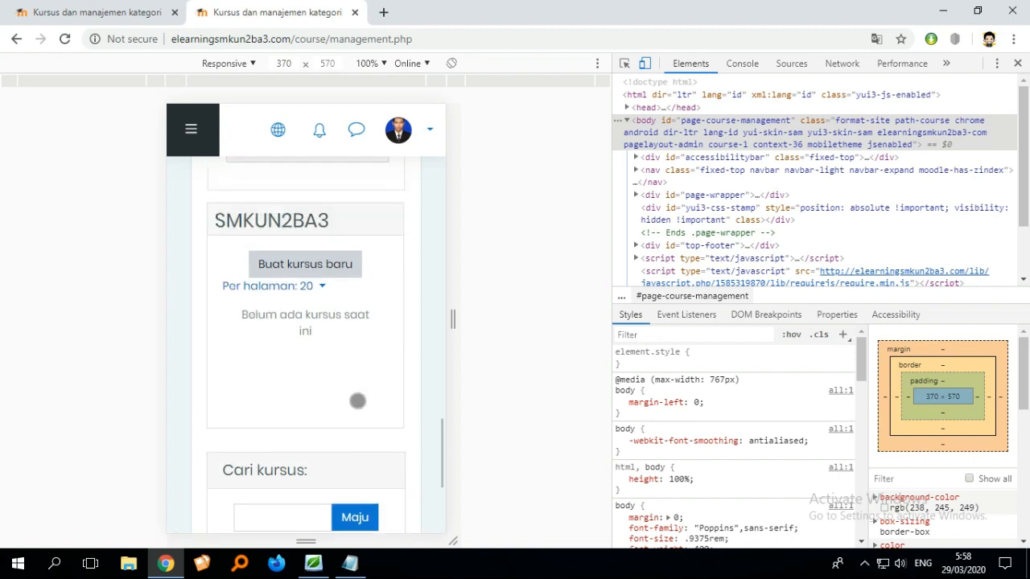
scroll(354, 395, "down", 3)
scroll(349, 374, "up", 5)
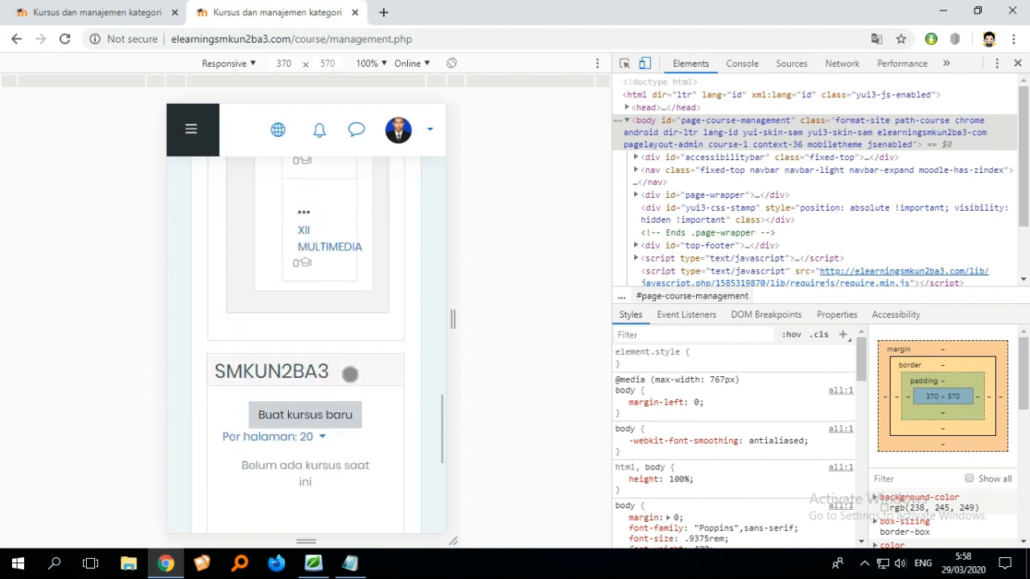
- Select the XII MULTIMEDIA category in the mobile layout and scroll through its course panel
left_click(309, 246)
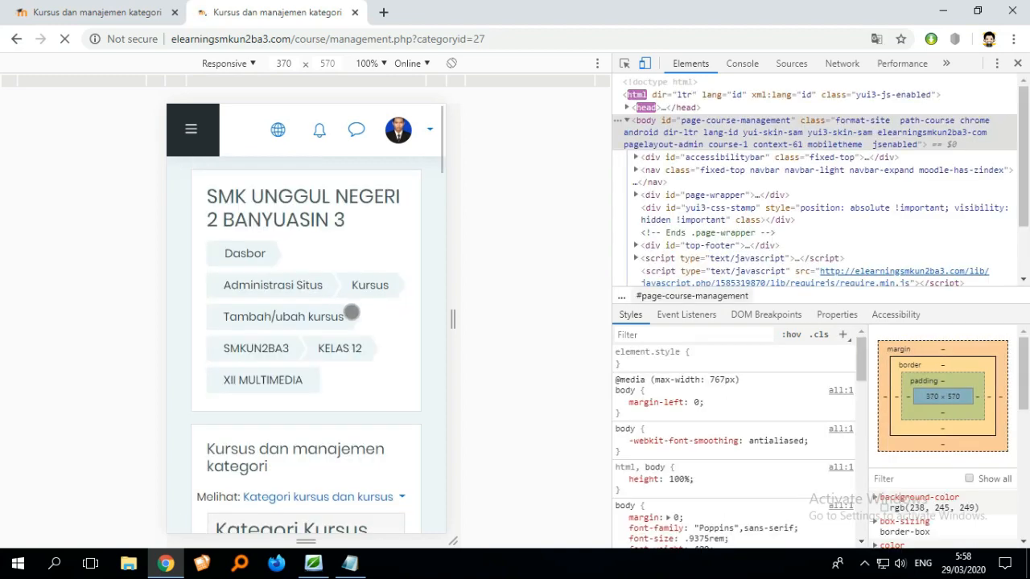
scroll(350, 310, "down", 4)
scroll(337, 346, "down", 12)
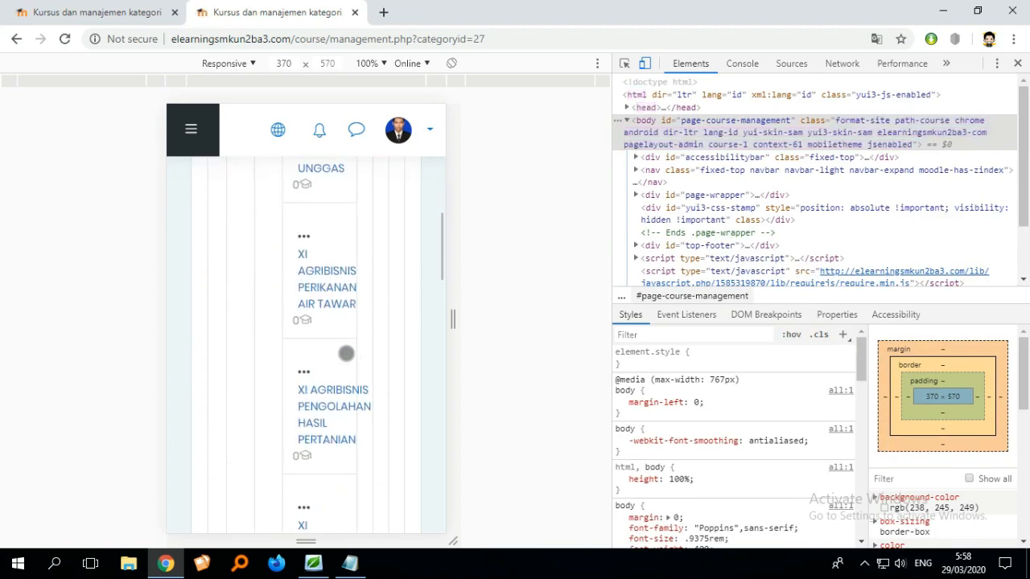
scroll(361, 376, "down", 6)
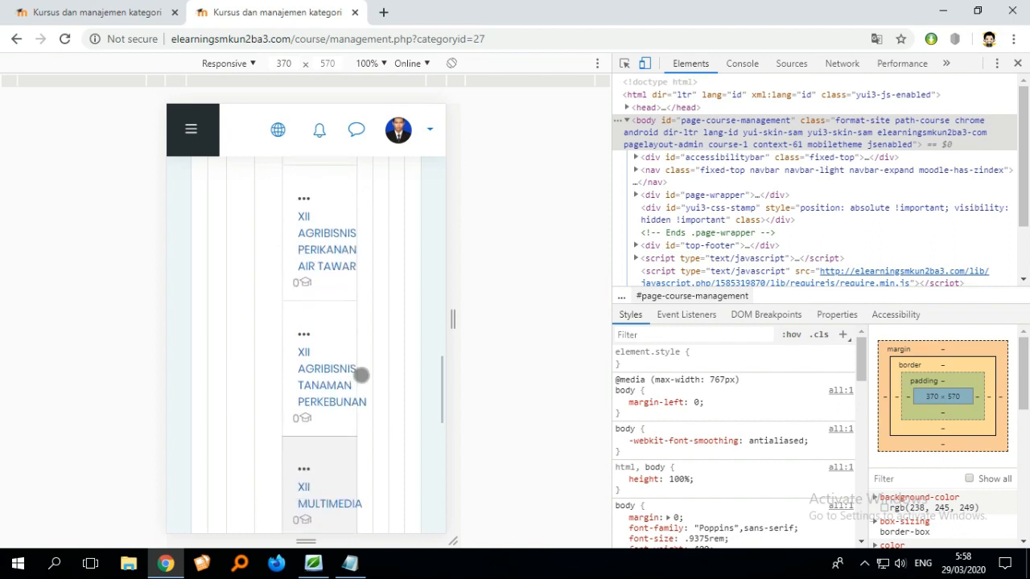
scroll(367, 363, "down", 6)
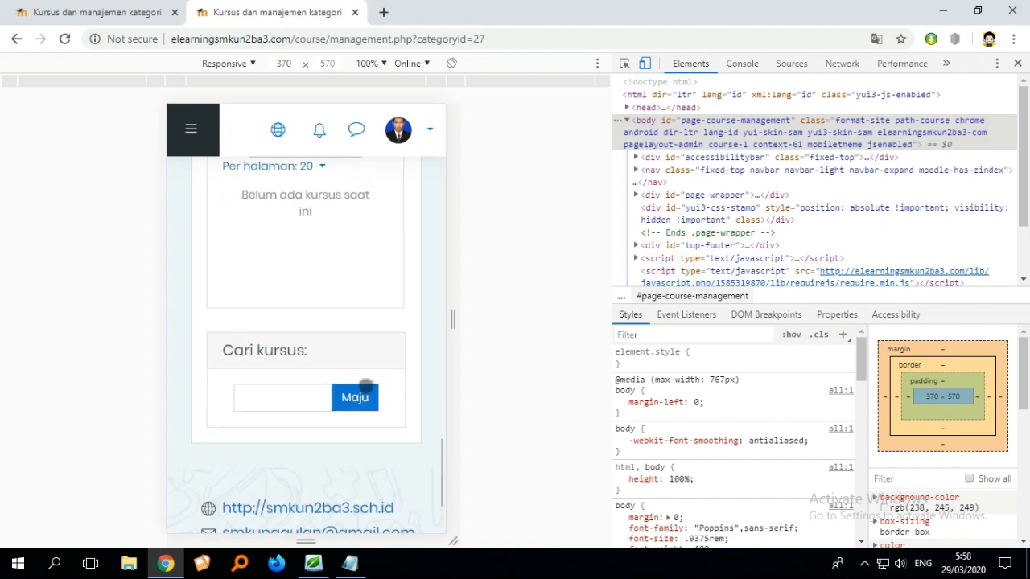
scroll(370, 382, "up", 4)
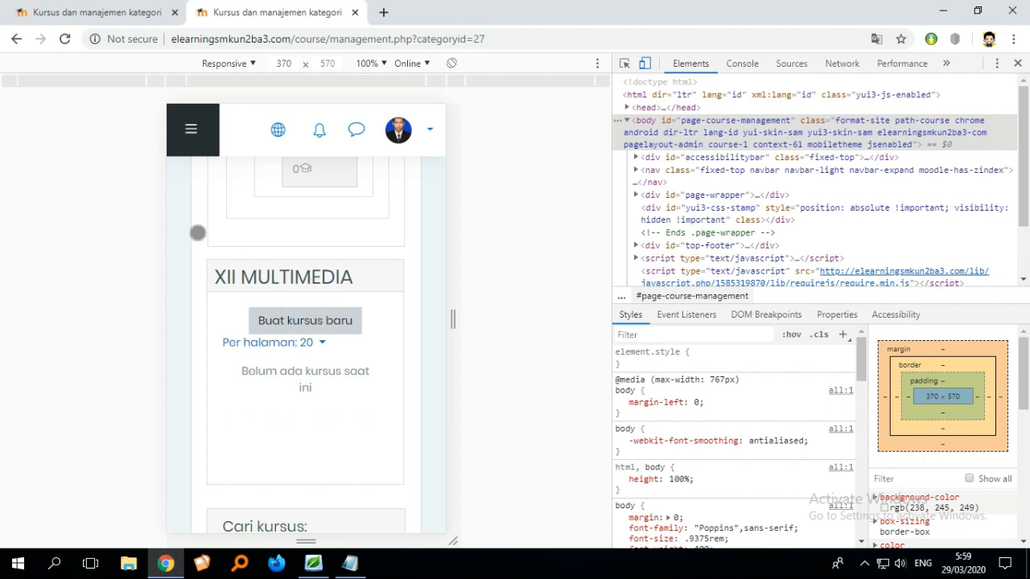
- Open a new course form in the XII MULTIMEDIA category and enter Perakitan Komputer as the full name
left_click(112, 19)
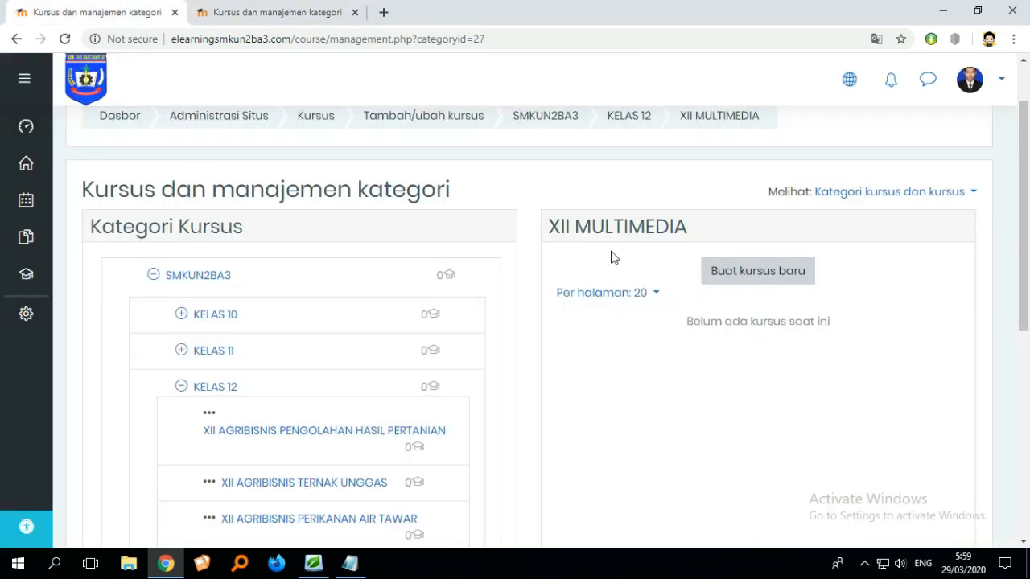
left_click(780, 285)
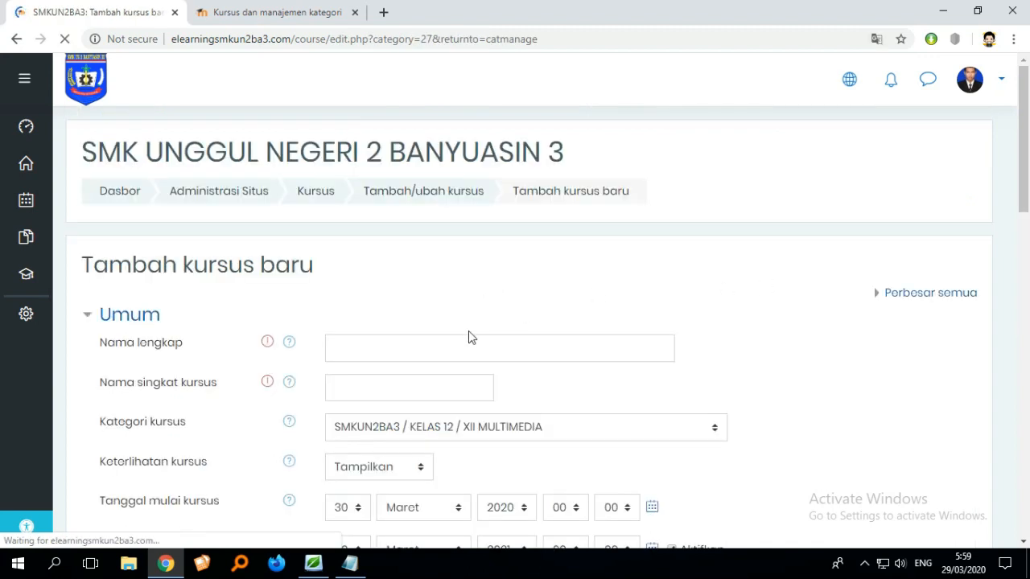
scroll(427, 338, "down", 2)
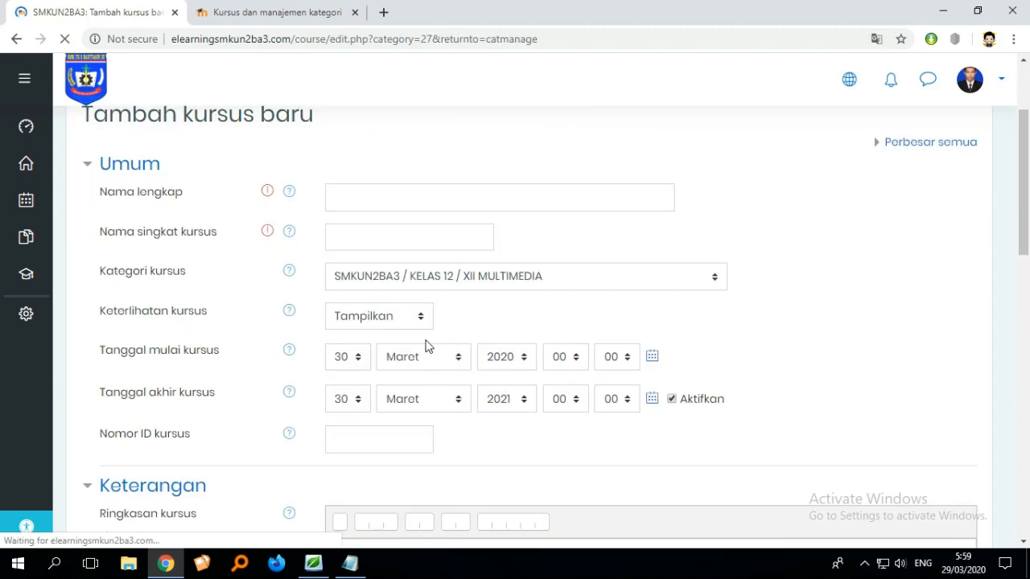
left_click(459, 200)
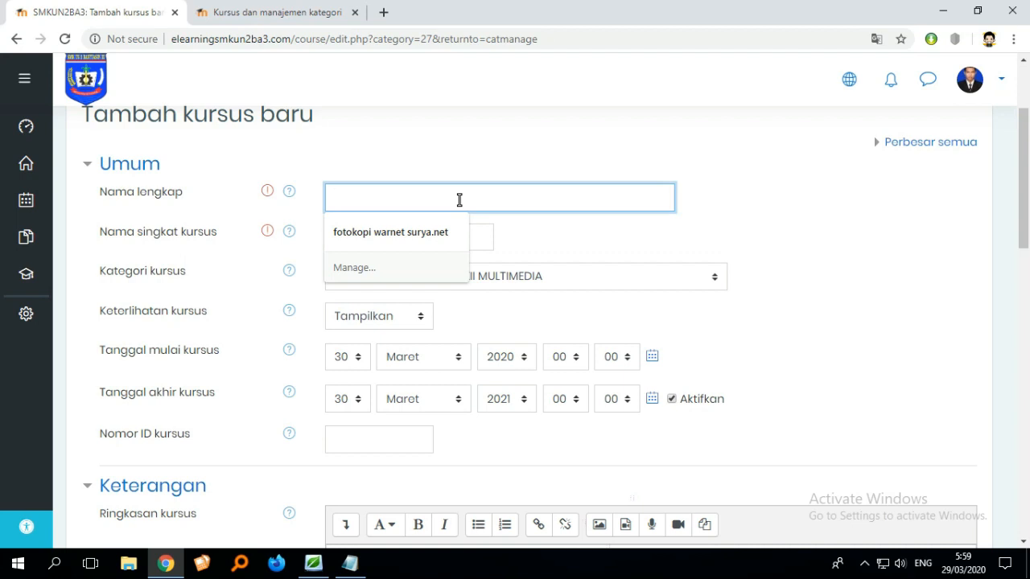
type("p")
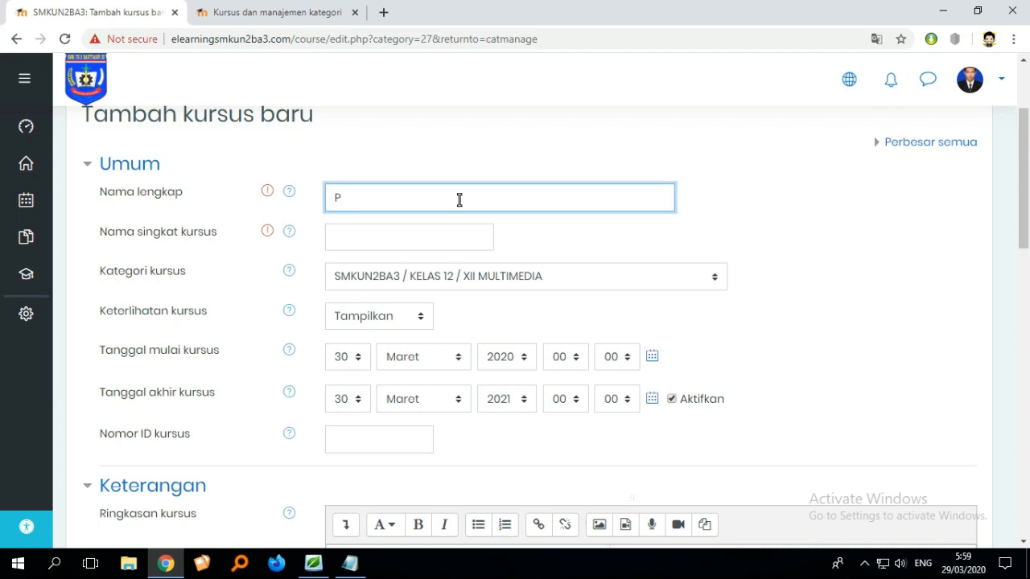
type("er")
type("akitan ")
type("Komputer")
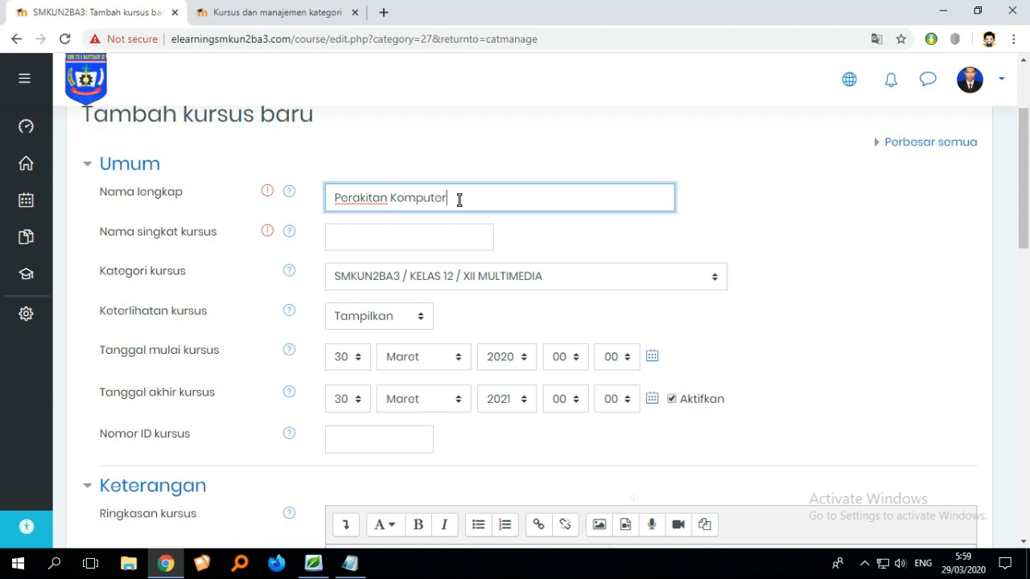
- Set the full course name to Perakitan Komputer XII.MM and the short name to Rakit.XII.MM
left_click(410, 246)
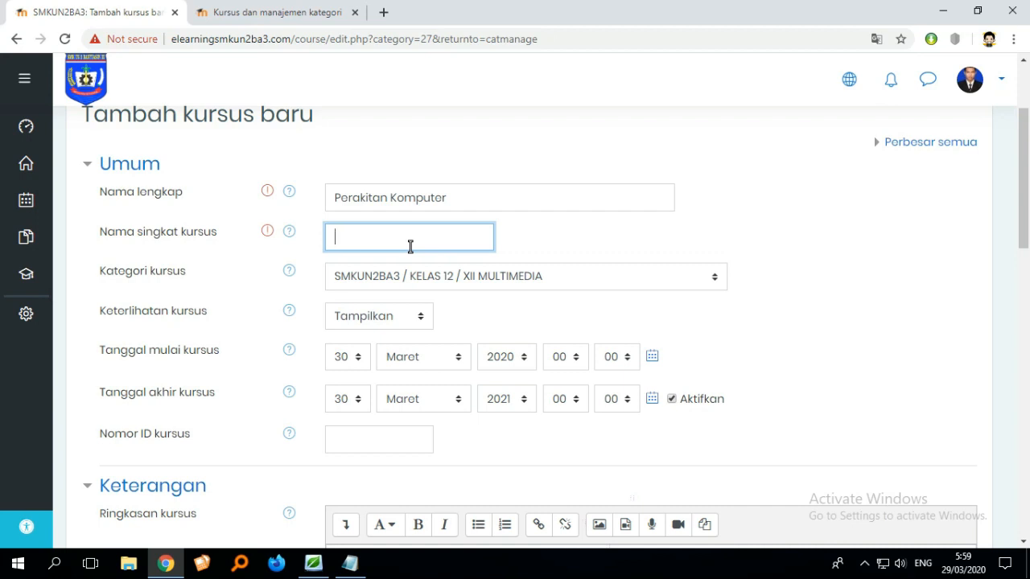
left_click(472, 196)
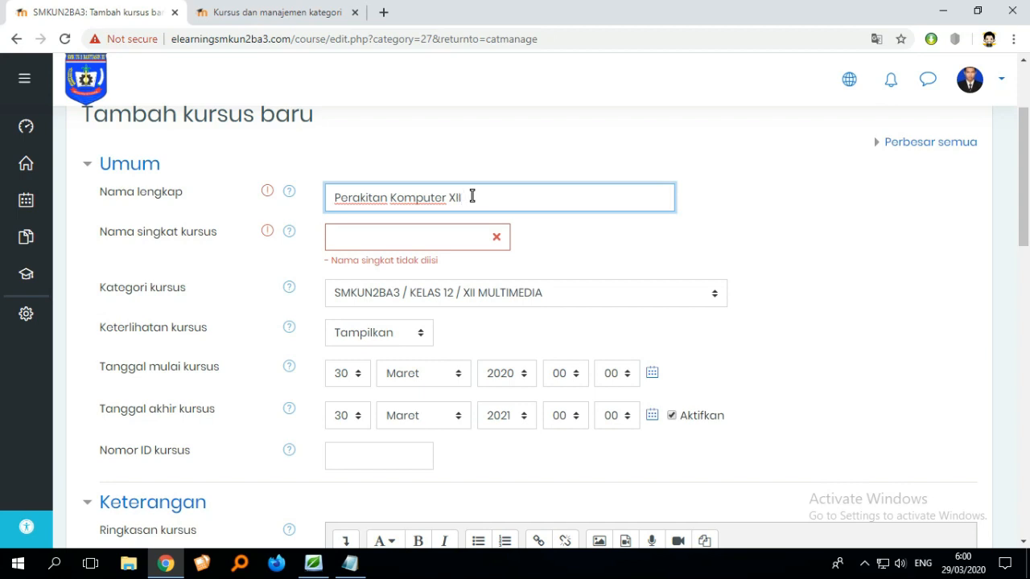
left_click(435, 235)
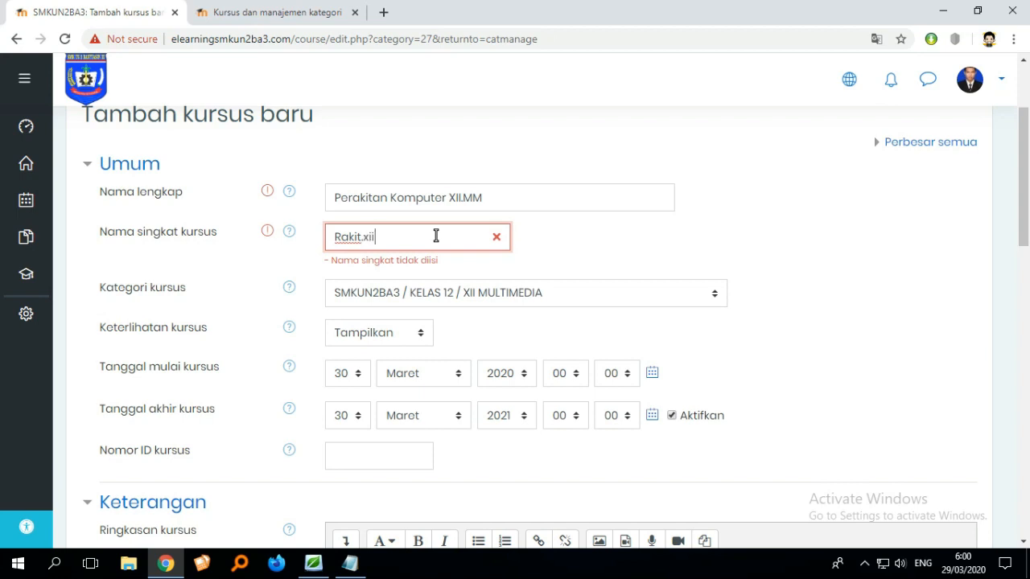
type("m")
key("BackSpace")
key("BackSpace")
key("BackSpace")
key("BackSpace")
key("BackSpace")
type("XII.MM")
- Review the general course fields and the save buttons at the end of the form
scroll(451, 249, "down", 1)
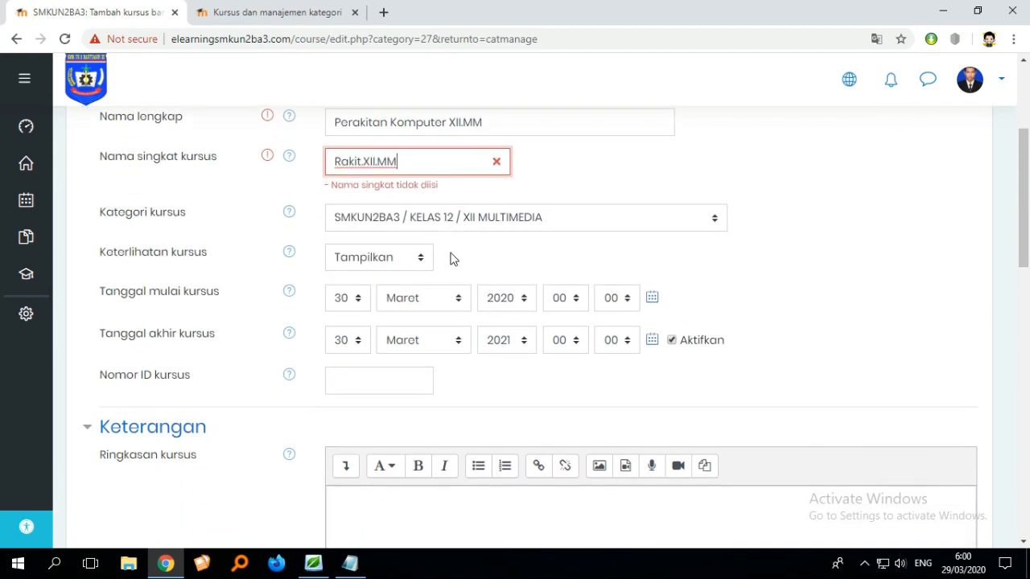
scroll(351, 299, "up", 1)
left_click(572, 251)
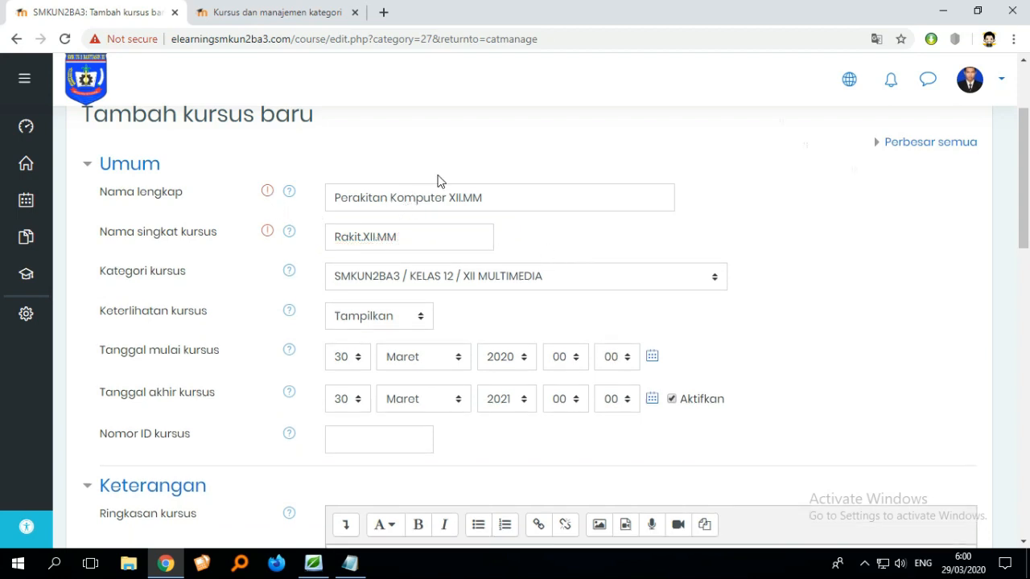
scroll(467, 218, "down", 2)
scroll(466, 218, "up", 2)
mouse_move(270, 198)
left_click(449, 239)
left_click(547, 193)
scroll(598, 258, "down", 1)
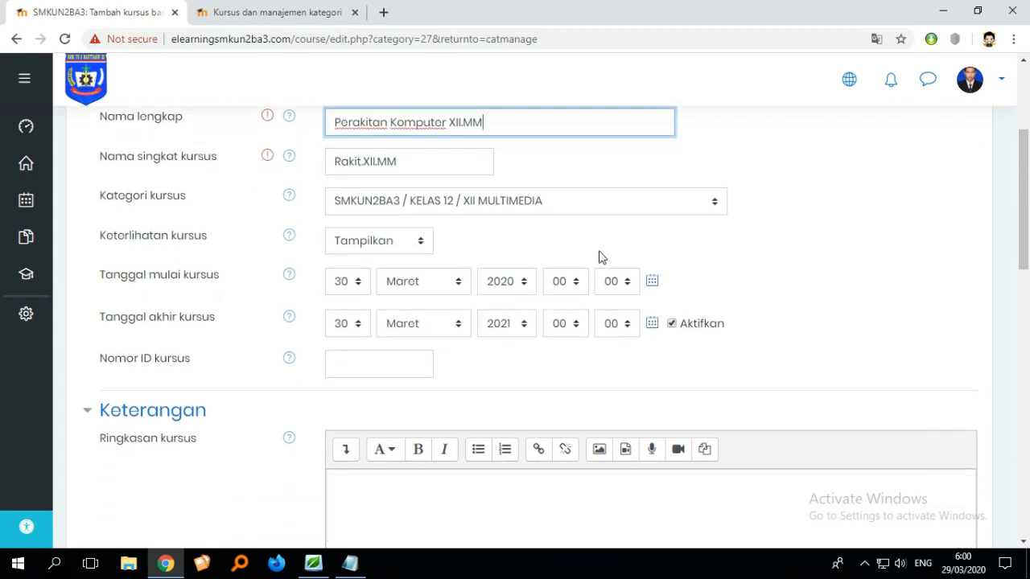
scroll(599, 258, "down", 12)
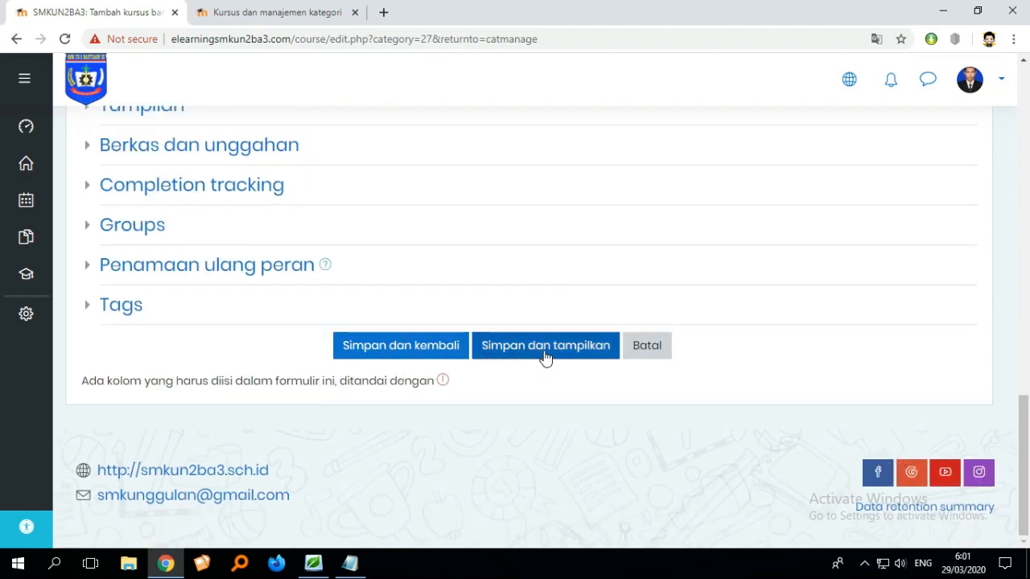
scroll(546, 354, "up", 14)
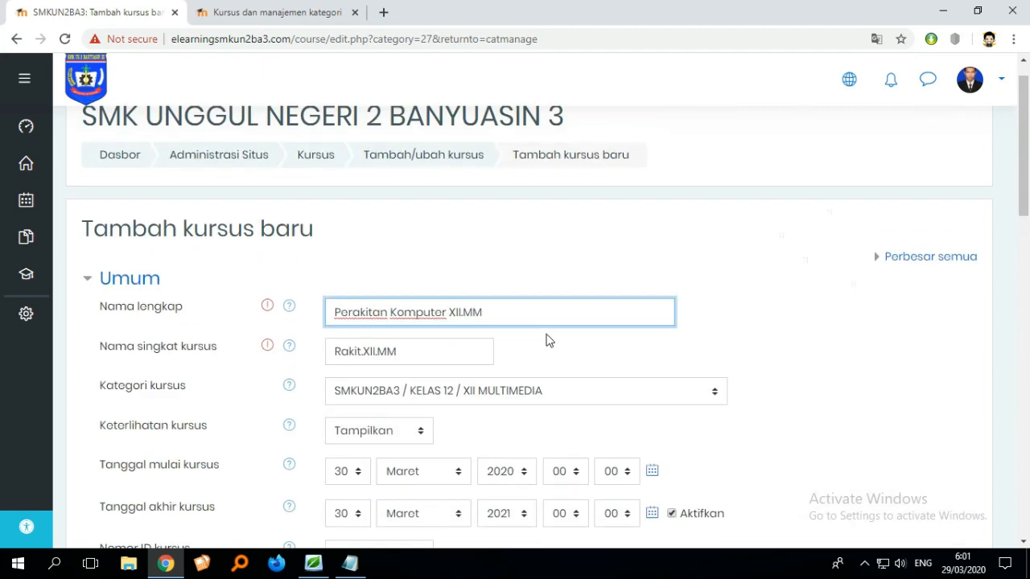
scroll(548, 317, "down", 2)
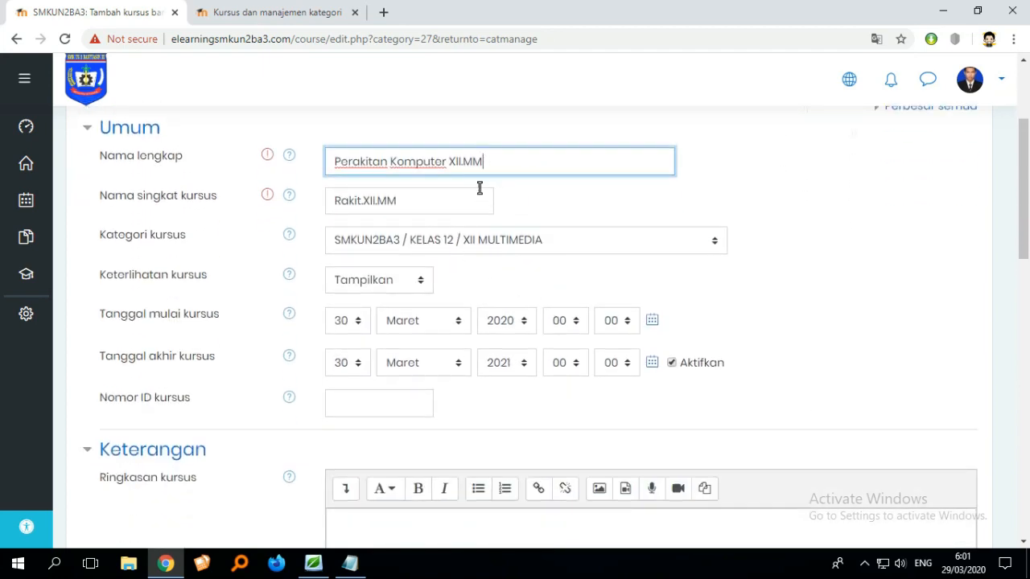
left_click(440, 200)
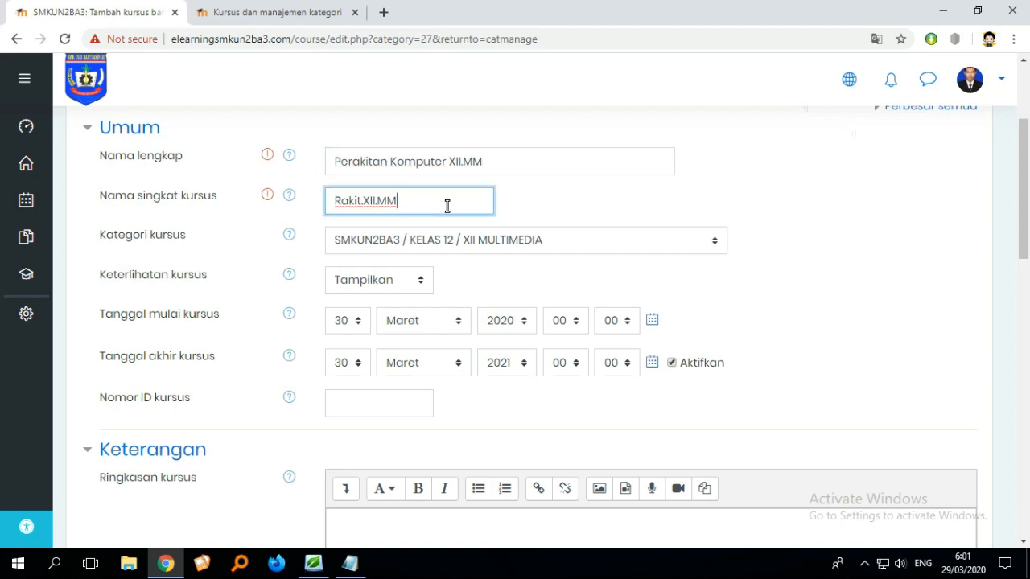
scroll(449, 204, "down", 1)
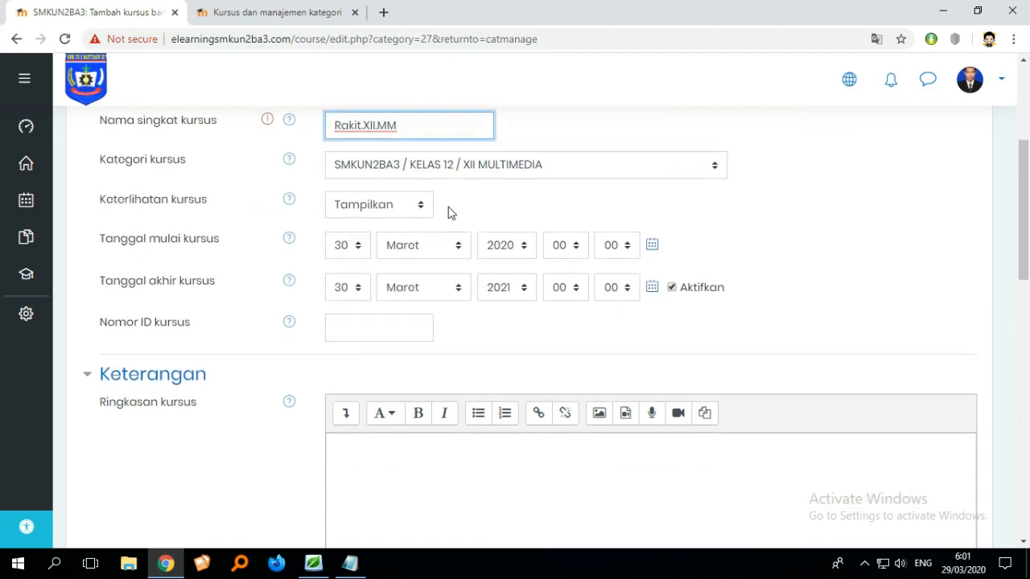
- Set the course start date to 30 Juli 2019
left_click(441, 253)
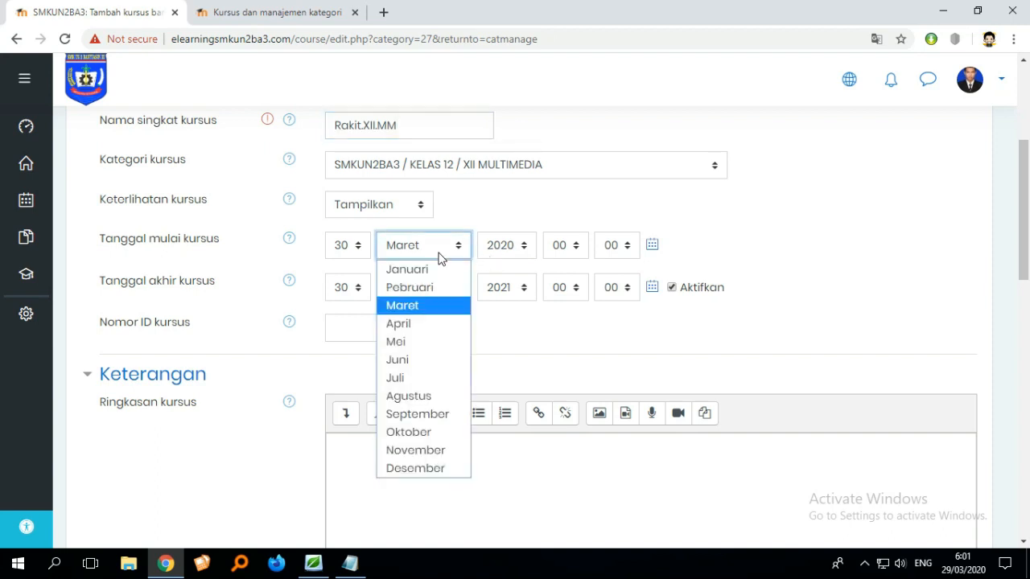
left_click(419, 379)
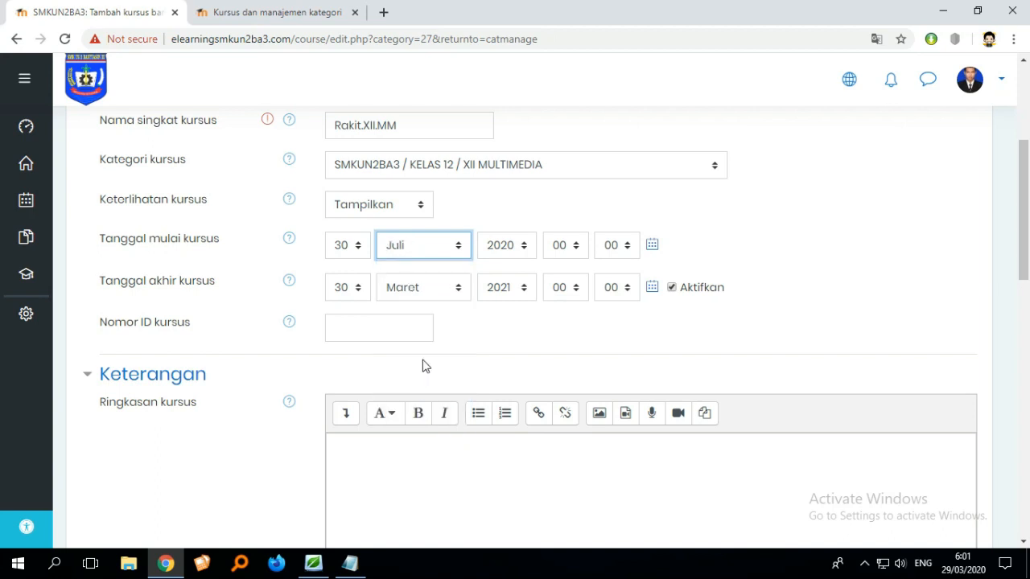
left_click(508, 255)
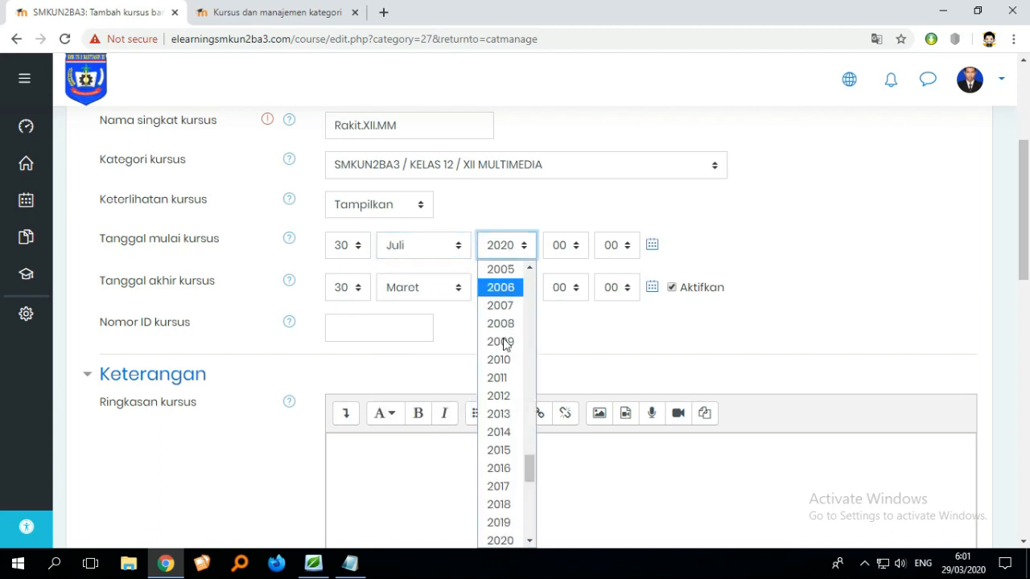
scroll(508, 435, "down", 5)
scroll(507, 402, "up", 3)
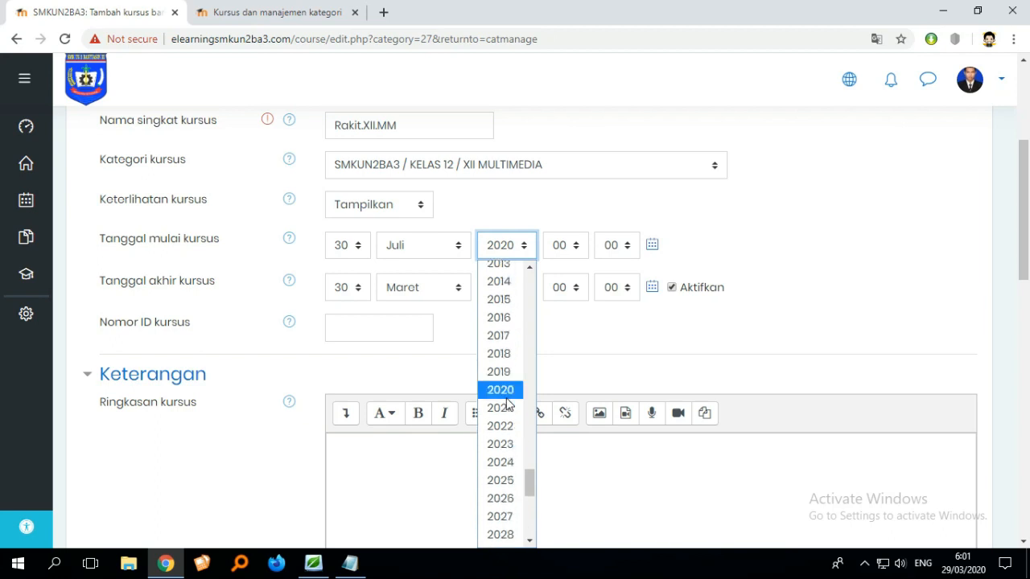
left_click(502, 368)
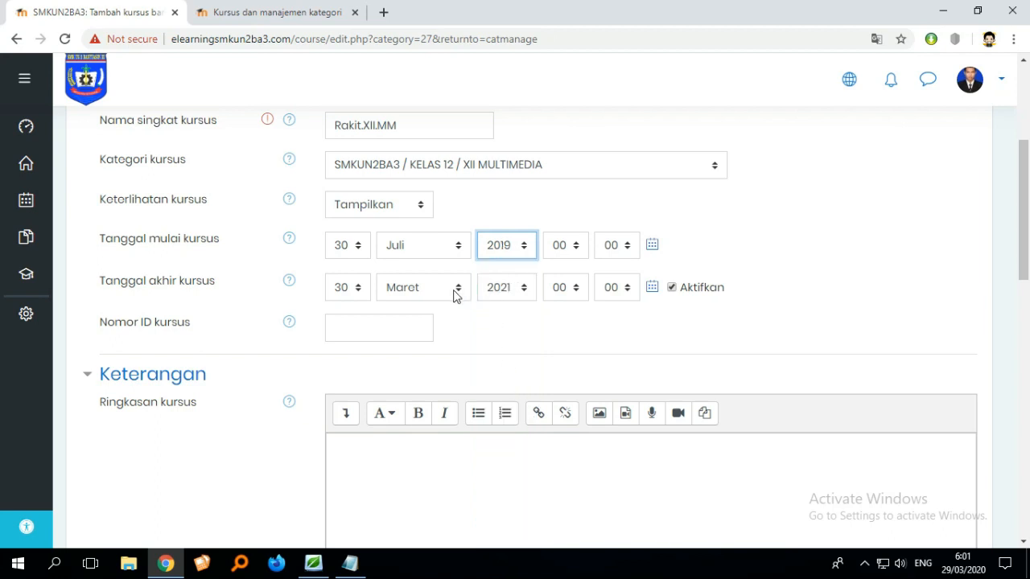
- Set the course end date to 30 Juni 2020
left_click(432, 296)
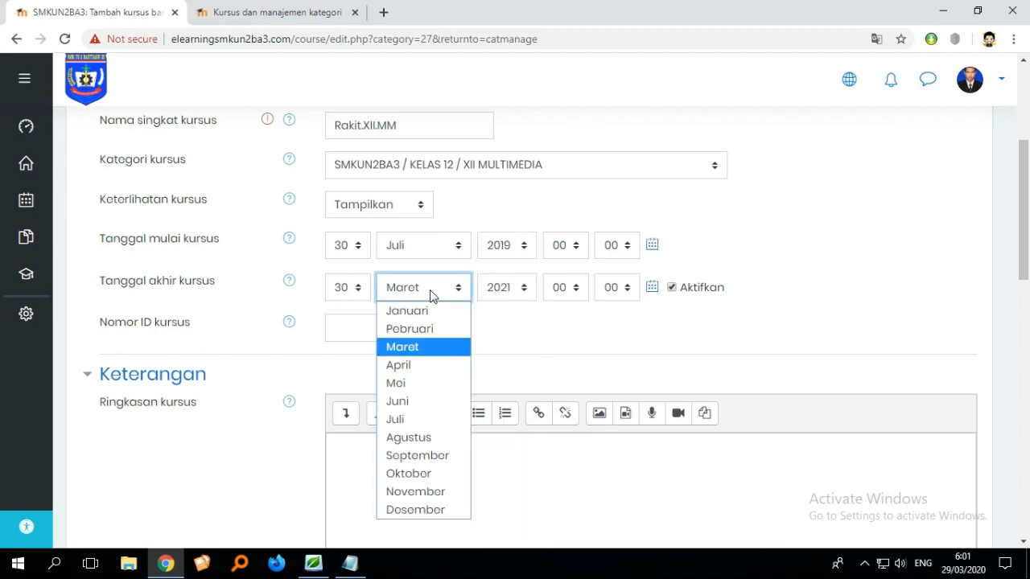
left_click(417, 402)
left_click(509, 288)
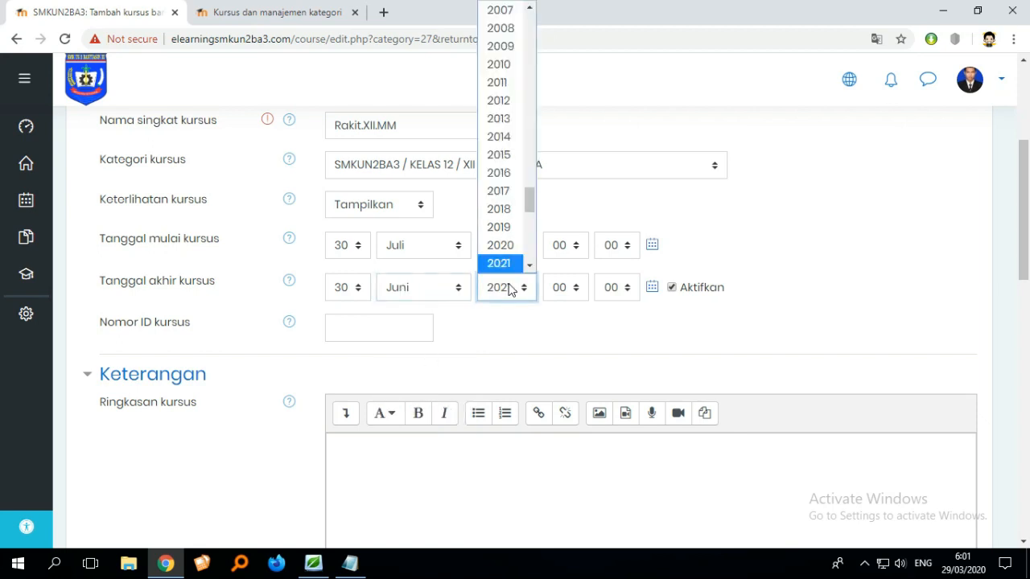
scroll(510, 271, "down", 1)
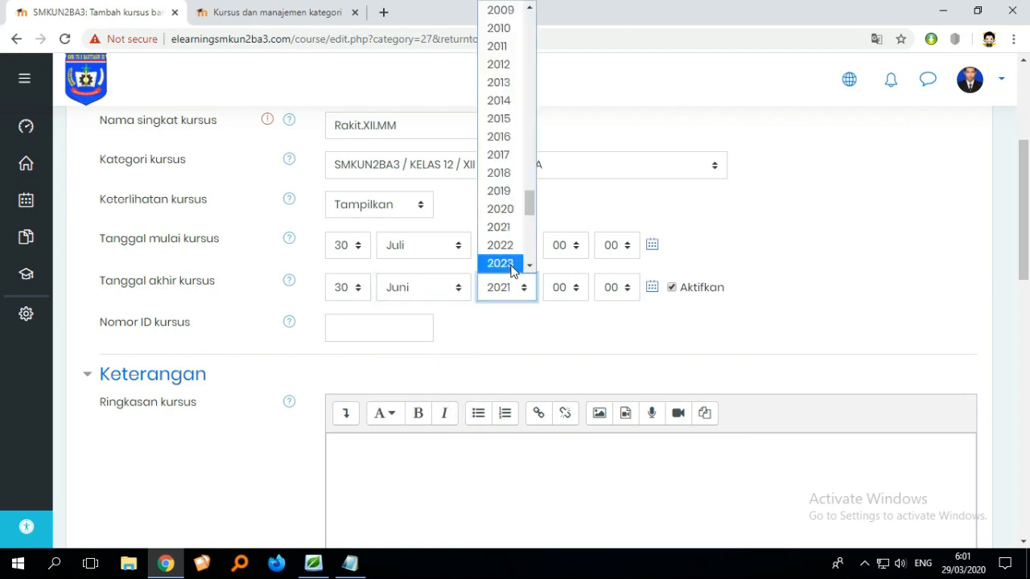
left_click(500, 209)
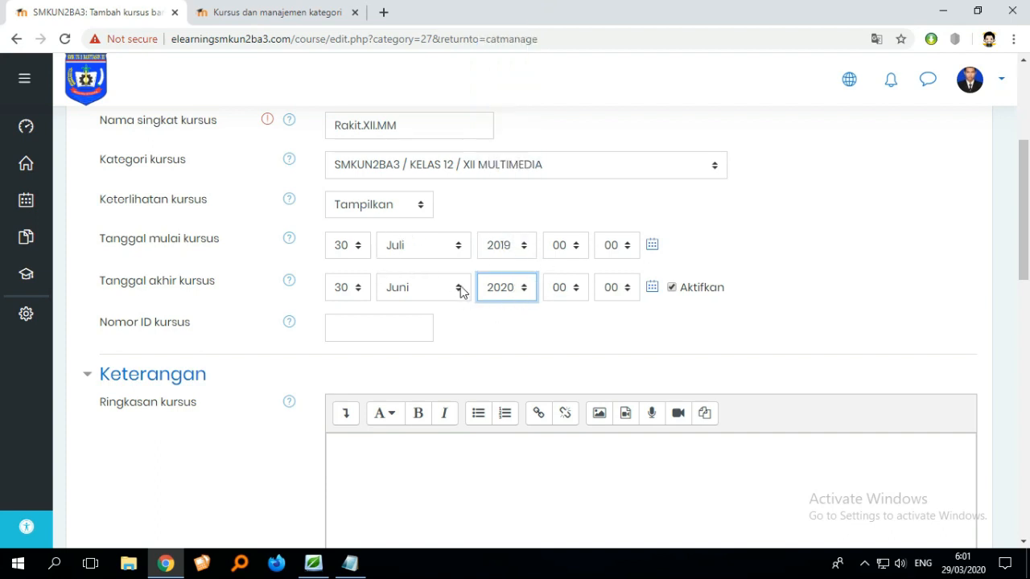
- Scroll through the course form to examine the description and summary file sections
scroll(523, 325, "up", 1)
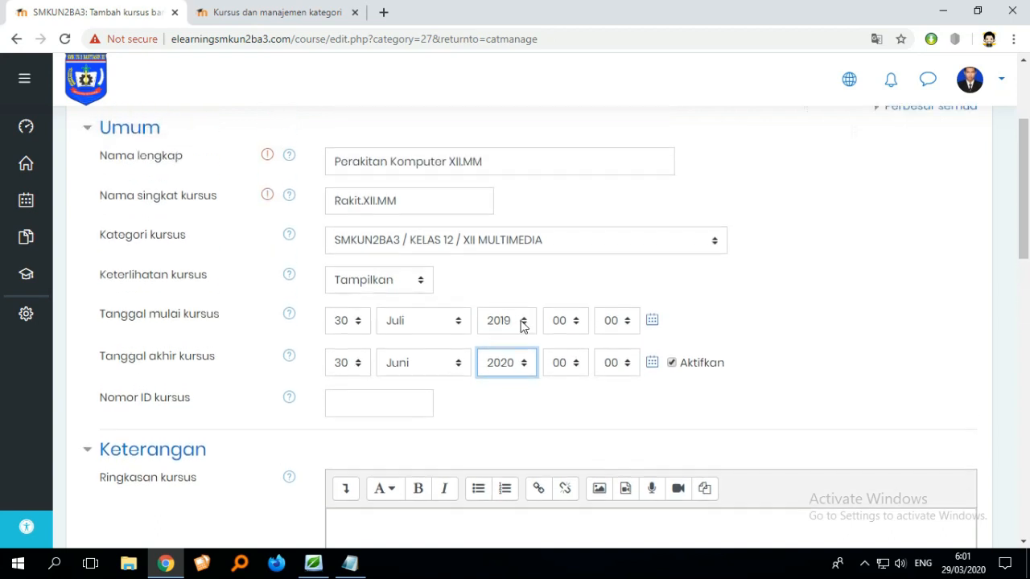
scroll(564, 338, "down", 1)
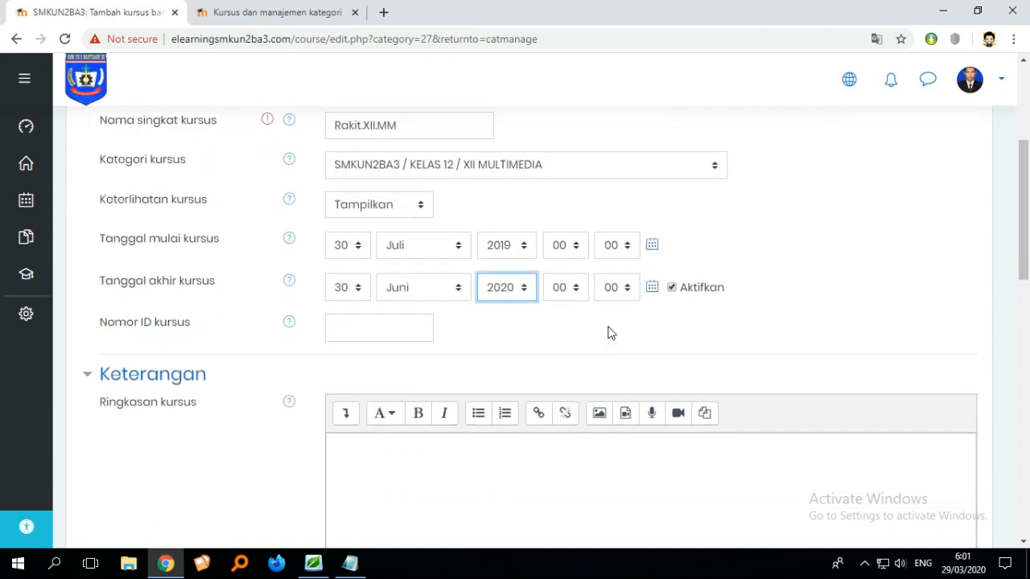
scroll(501, 304, "down", 1)
scroll(494, 297, "down", 5)
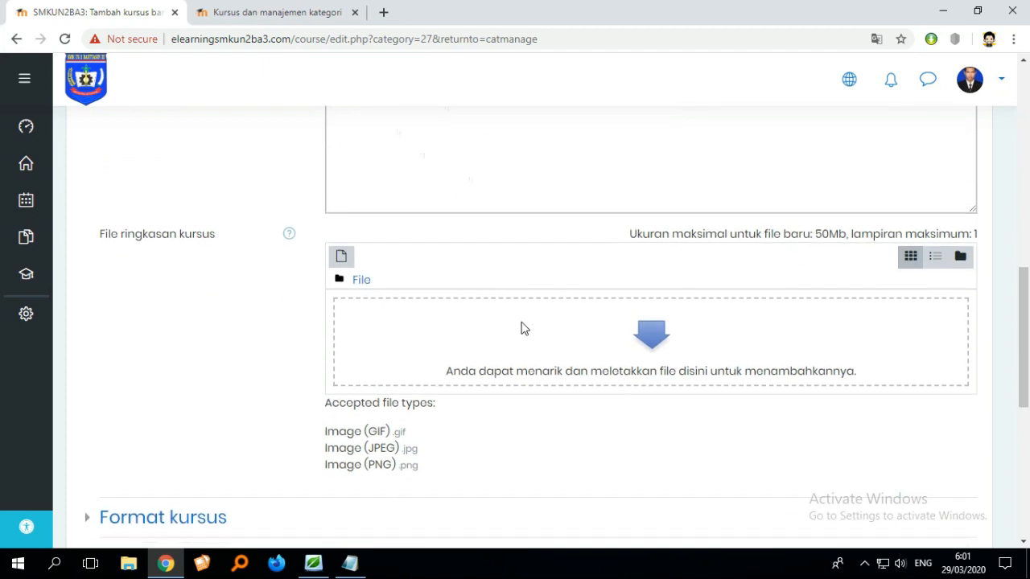
scroll(588, 322, "down", 1)
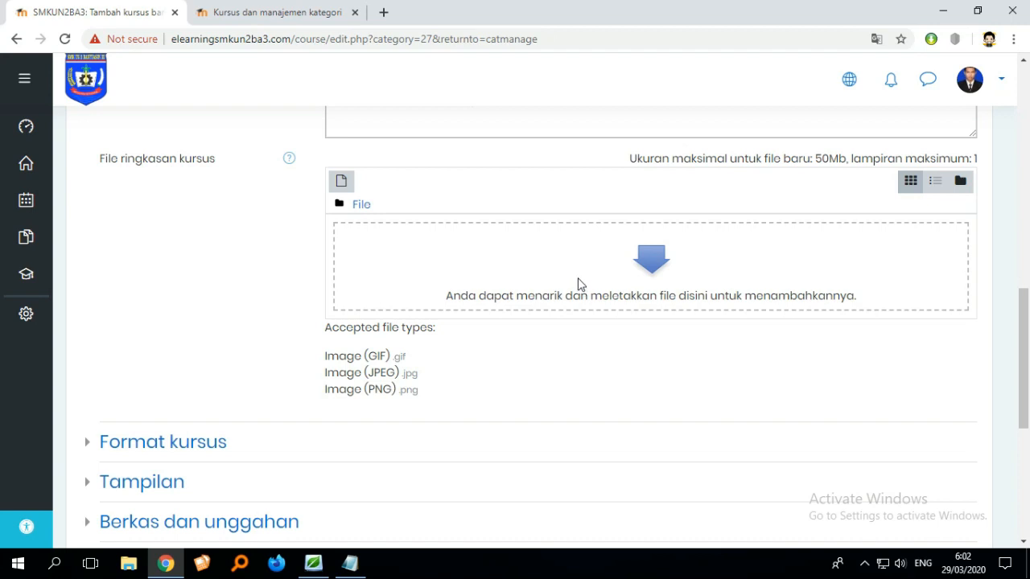
scroll(577, 281, "up", 3)
scroll(576, 279, "up", 5)
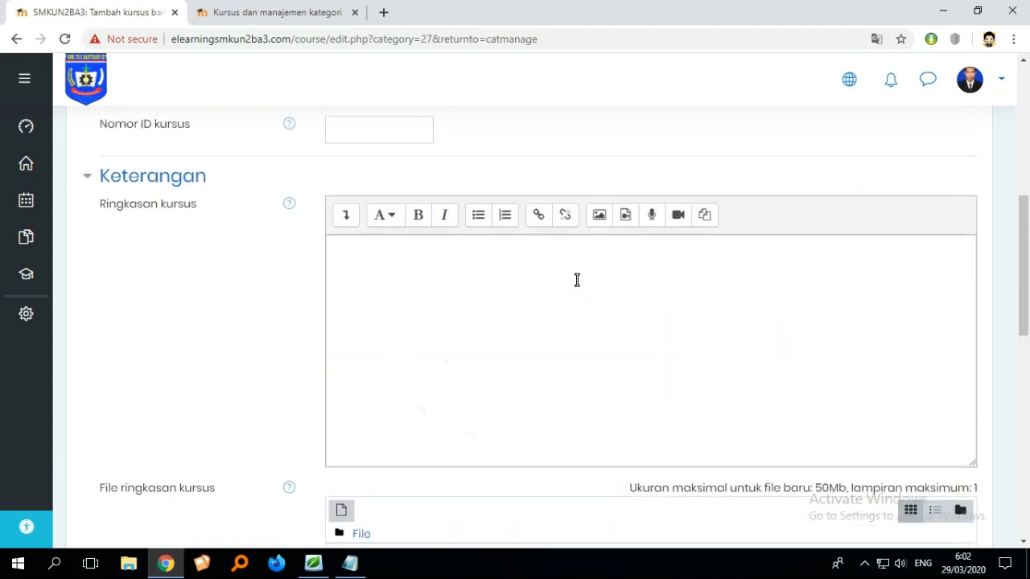
scroll(580, 287, "up", 2)
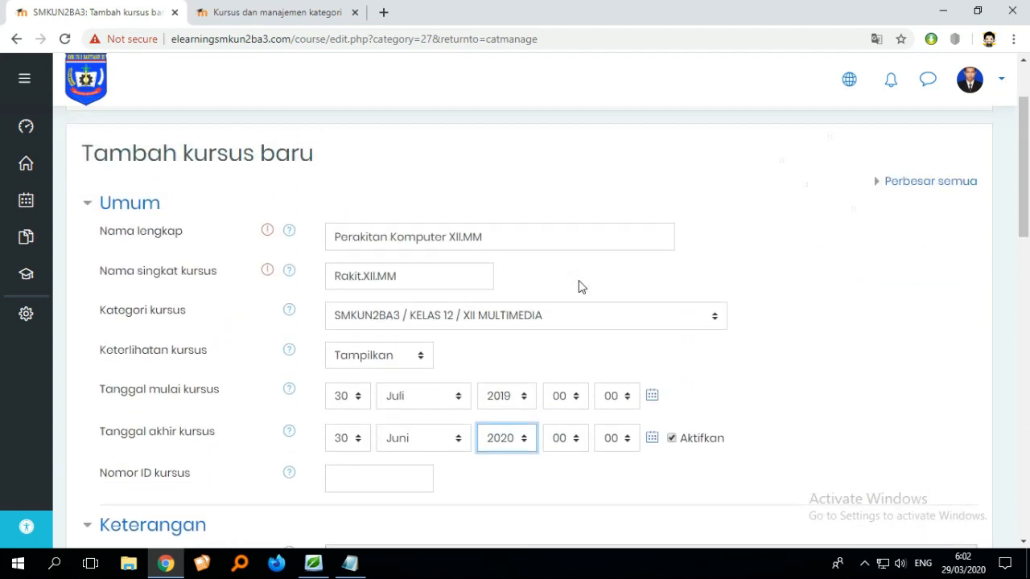
scroll(579, 287, "down", 4)
scroll(580, 287, "down", 5)
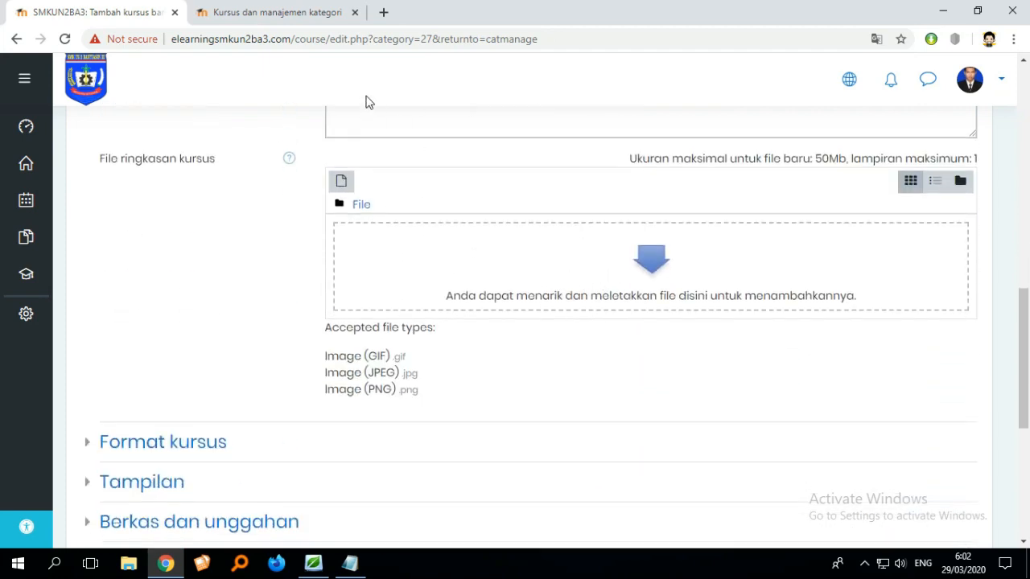
- Open a new browser tab and search Google for perakitan komputer
left_click(383, 13)
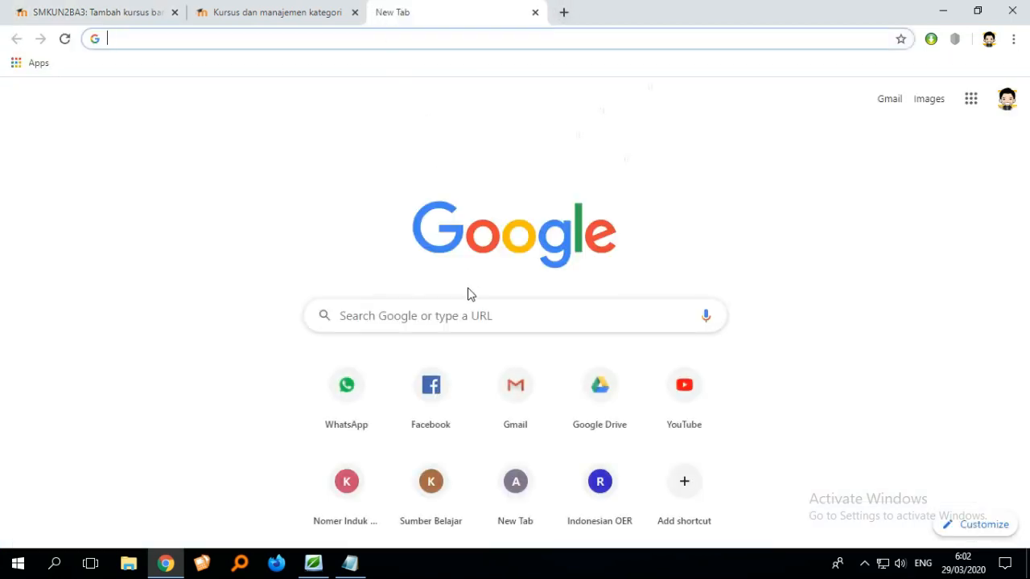
left_click(459, 313)
type("P")
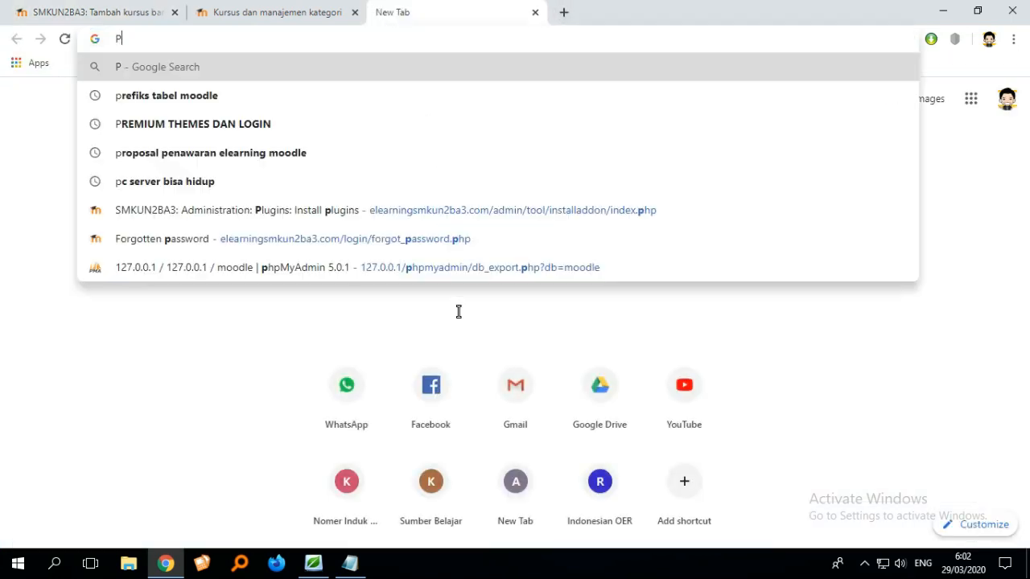
type("ERAKITAN")
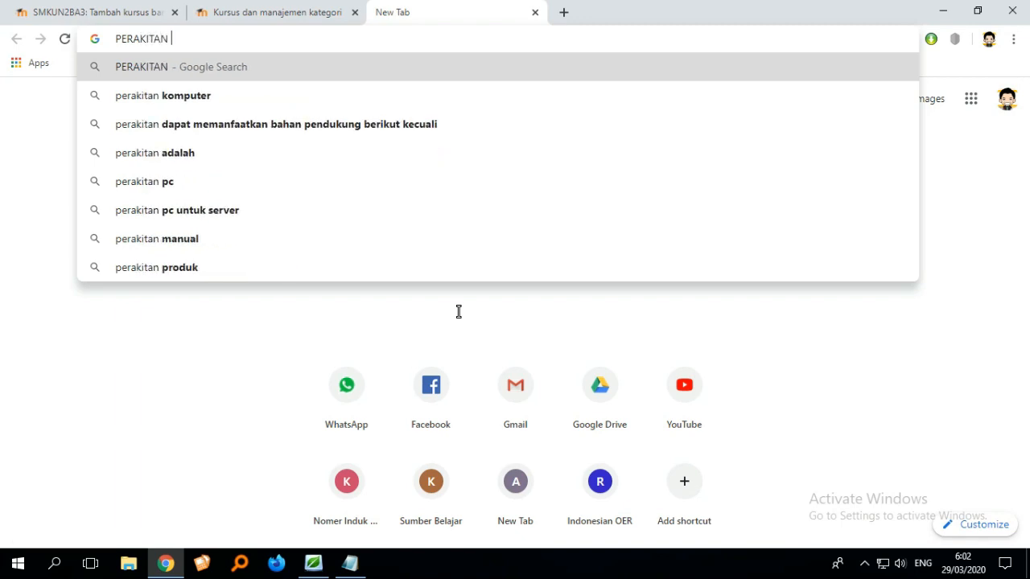
type(" KOM")
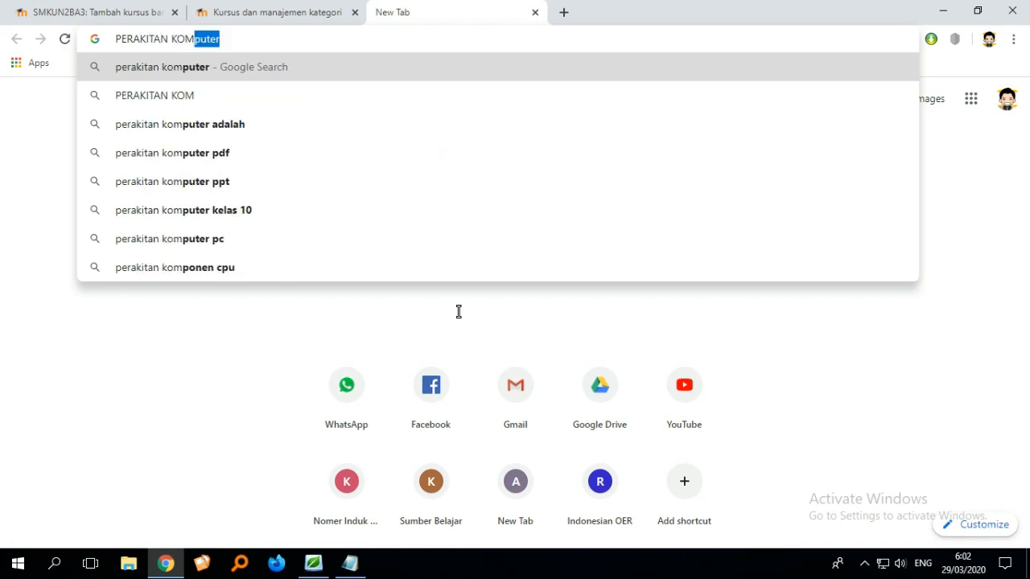
left_click(234, 67)
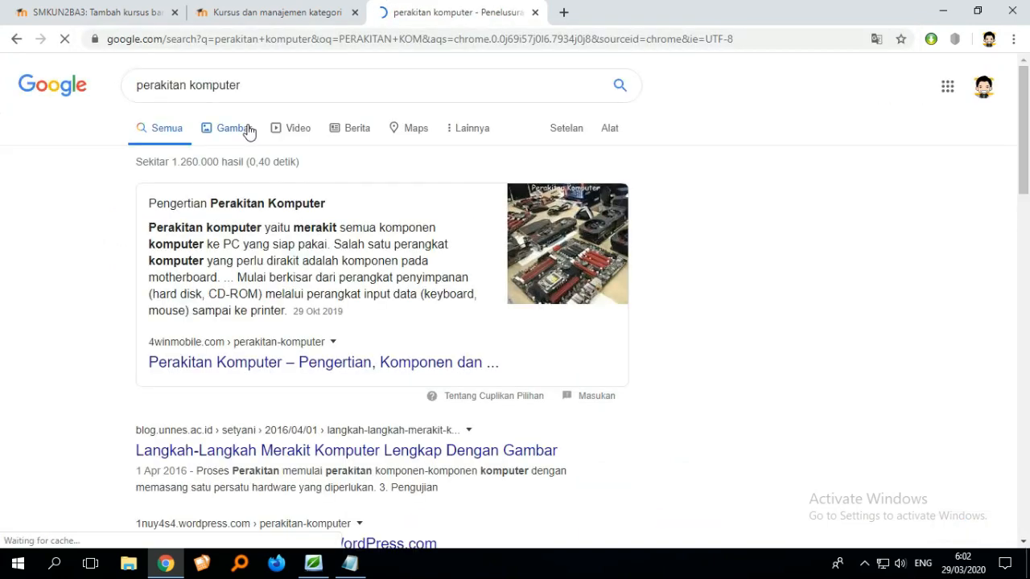
- Search Google Images for BUKU perakitan komputer ERLANGGA
left_click(248, 132)
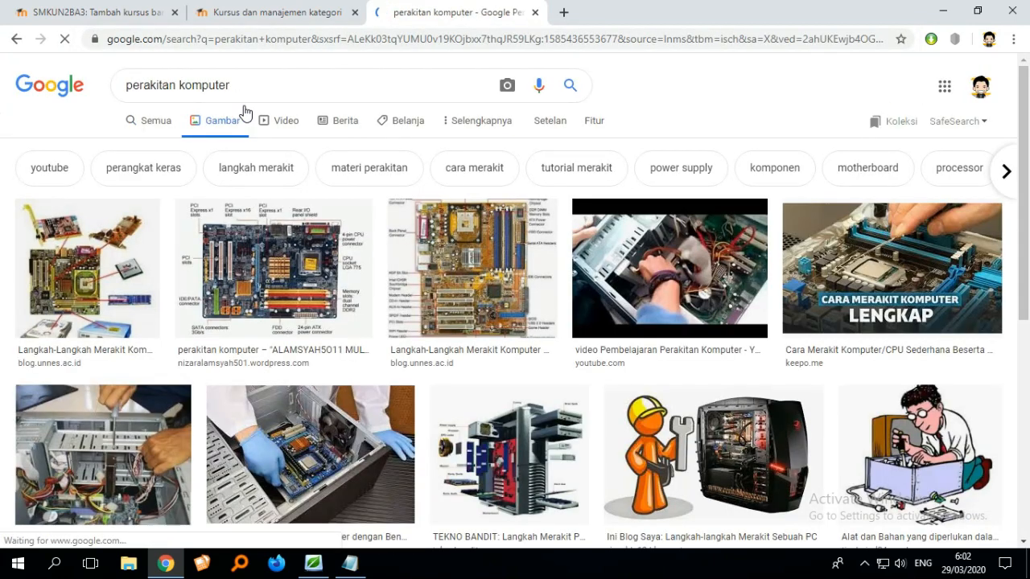
left_click(126, 83)
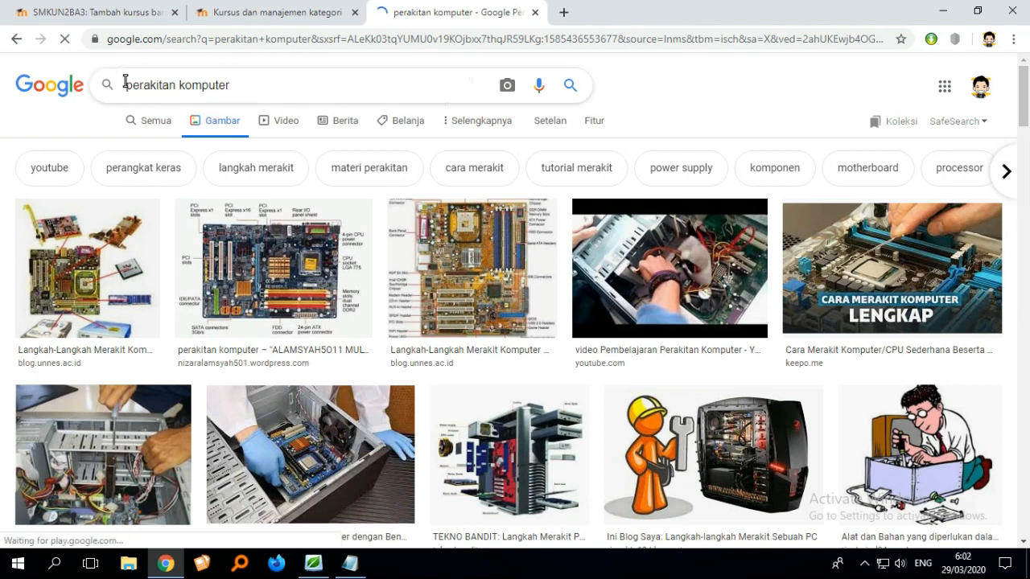
type("BUKU")
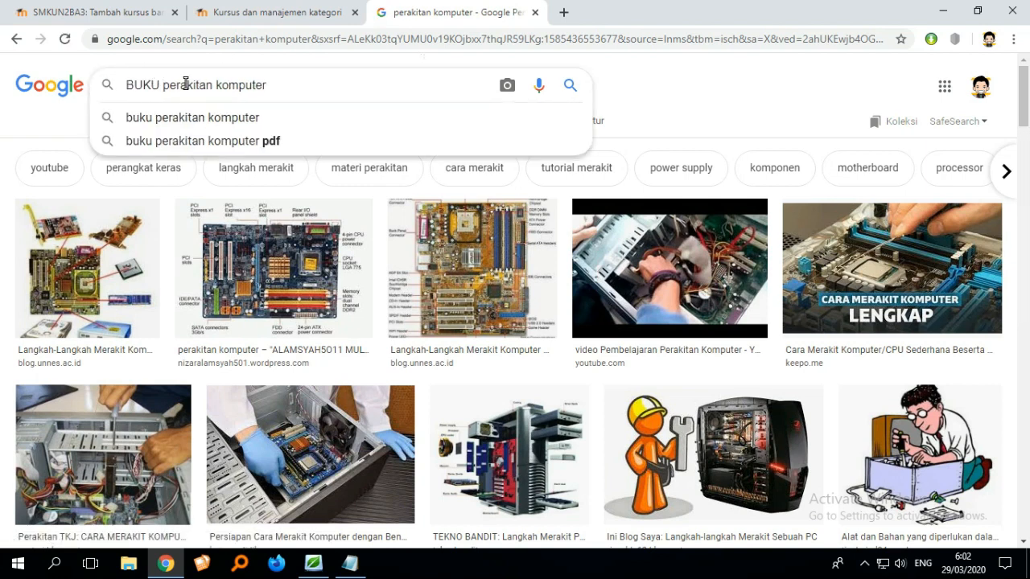
left_click(289, 86)
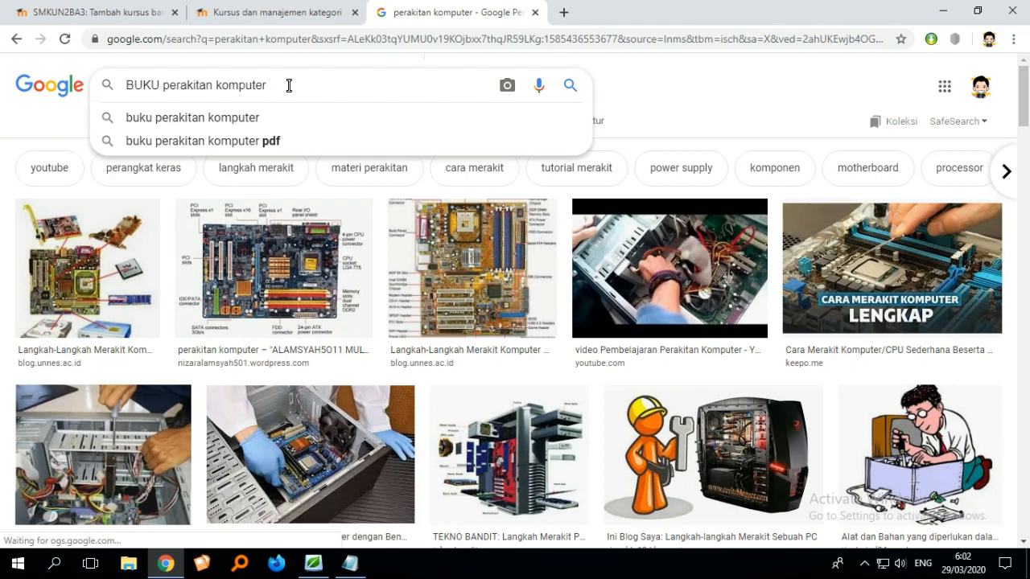
type("ERLANG")
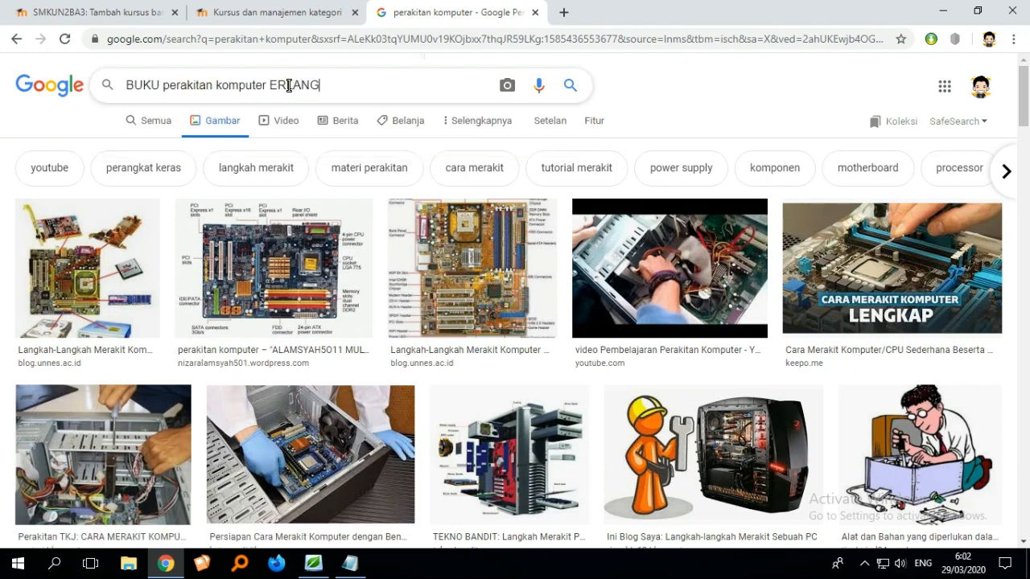
type("GA")
key("Return")
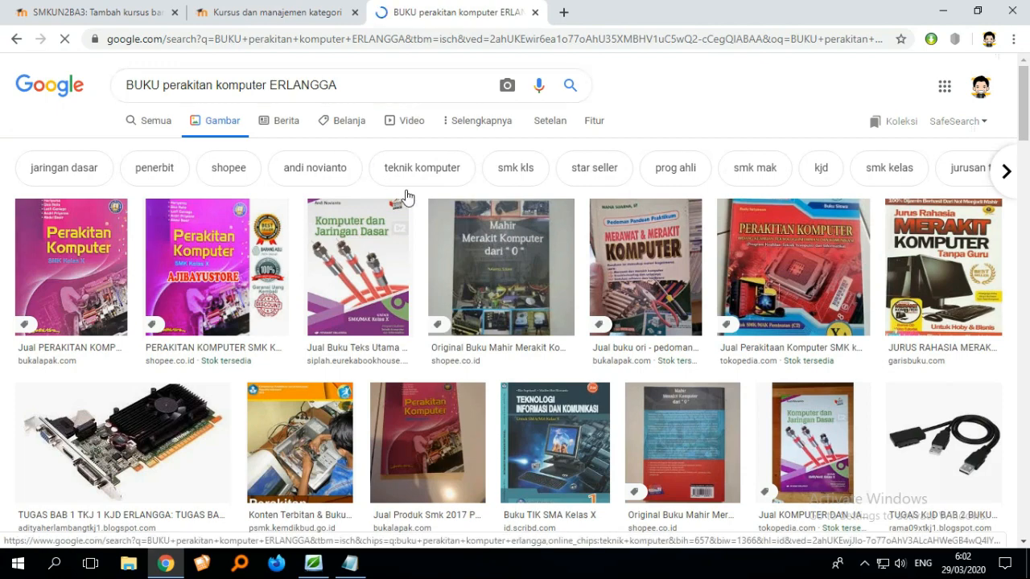
- Open the preview of the Perakitan Komputer 1 book cover image from the results
scroll(622, 226, "down", 3)
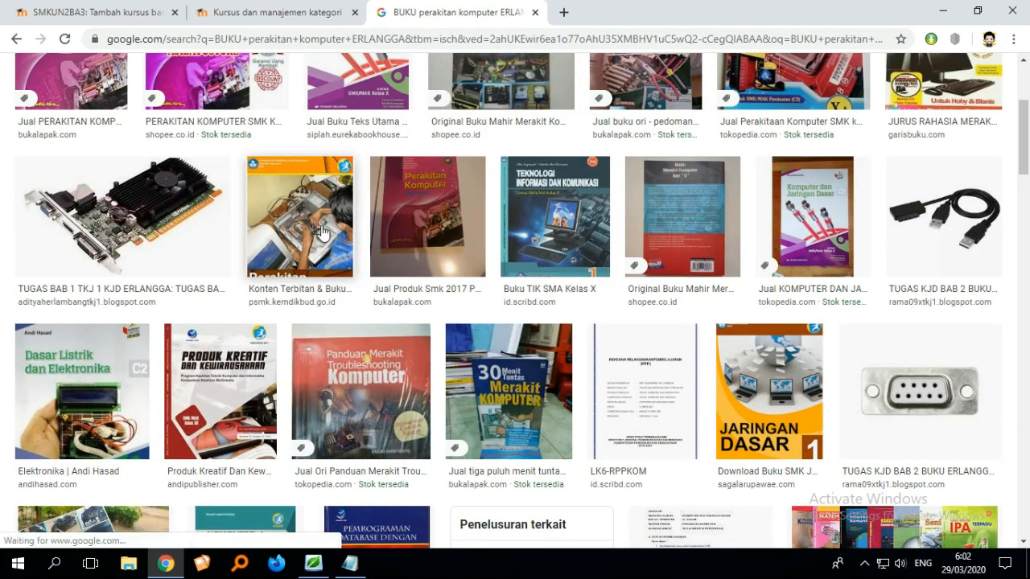
left_click(321, 232)
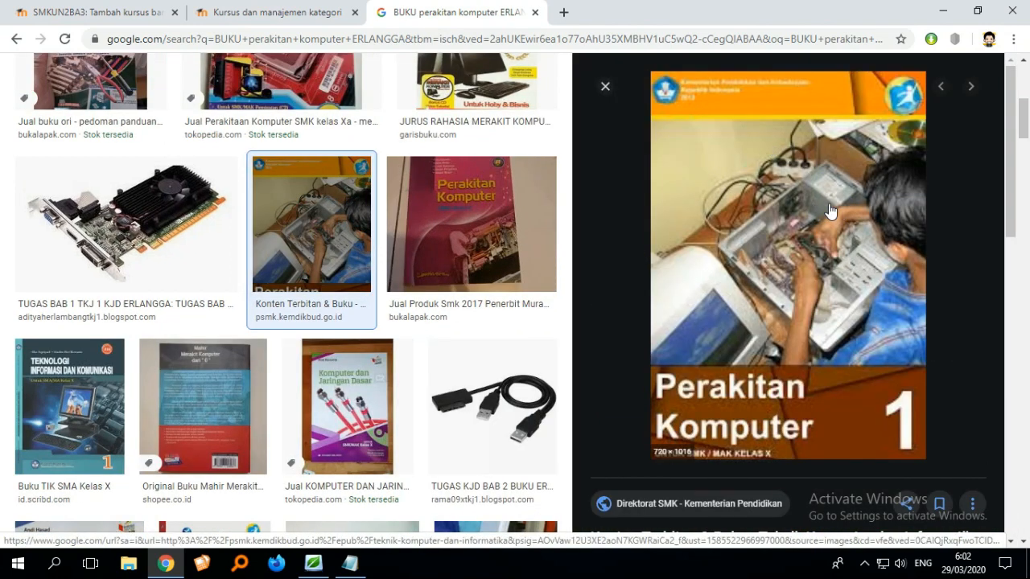
scroll(837, 257, "up", 2)
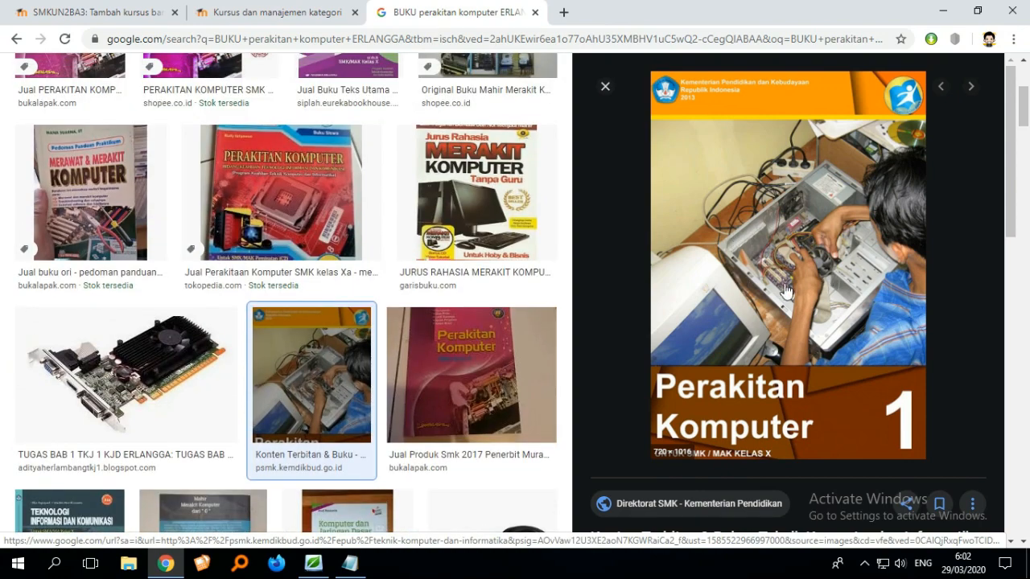
scroll(804, 298, "up", 3)
scroll(822, 305, "down", 2)
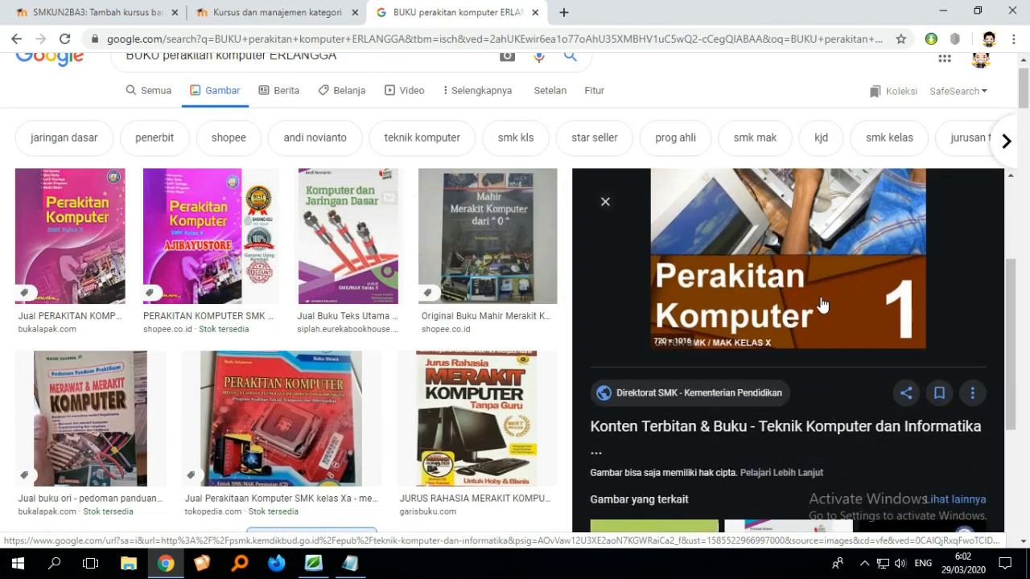
scroll(823, 305, "up", 2)
- Save the book cover image to the Desktop as RAKIT.jpg
right_click(797, 274)
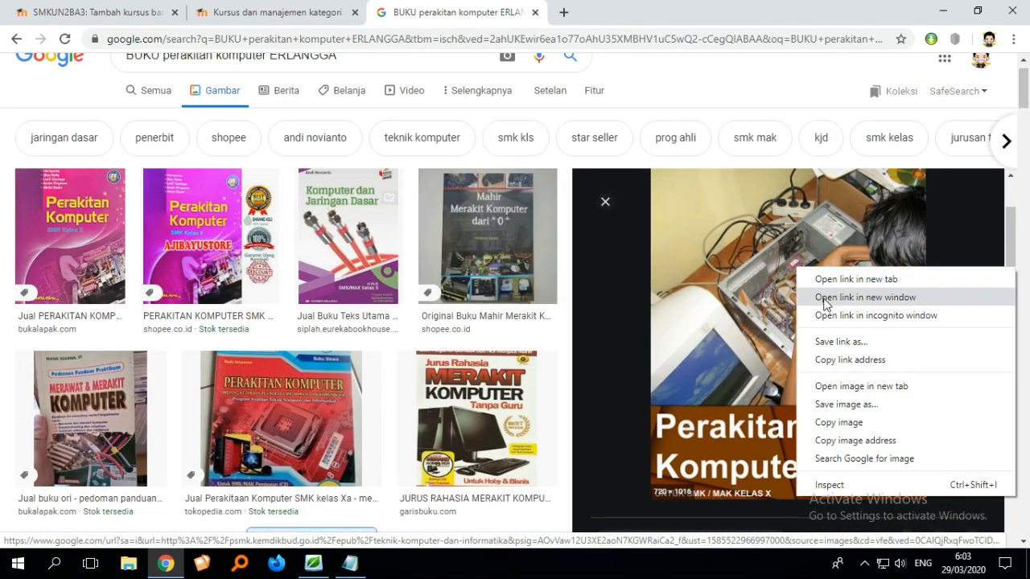
left_click(837, 405)
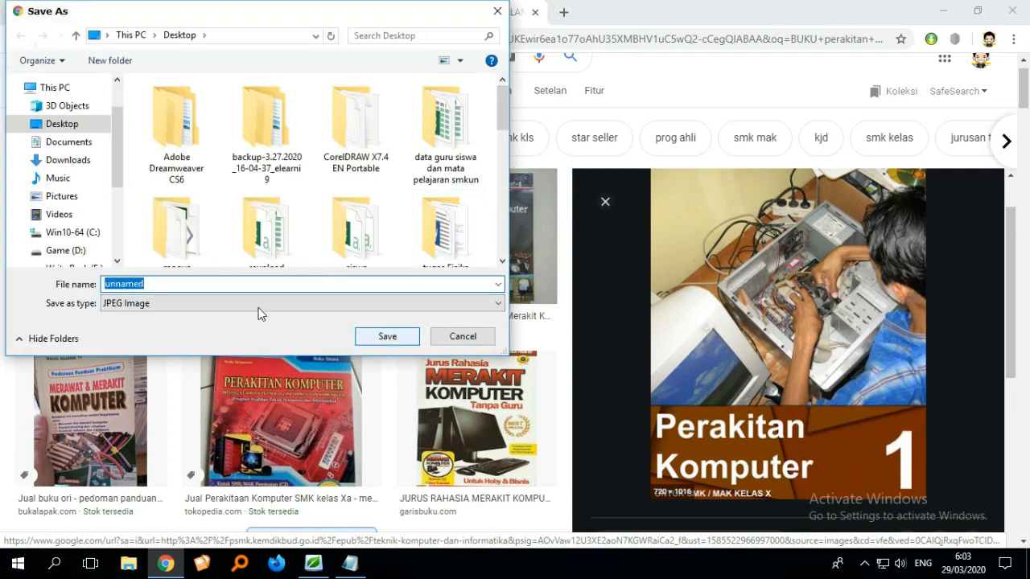
type("RAKIT")
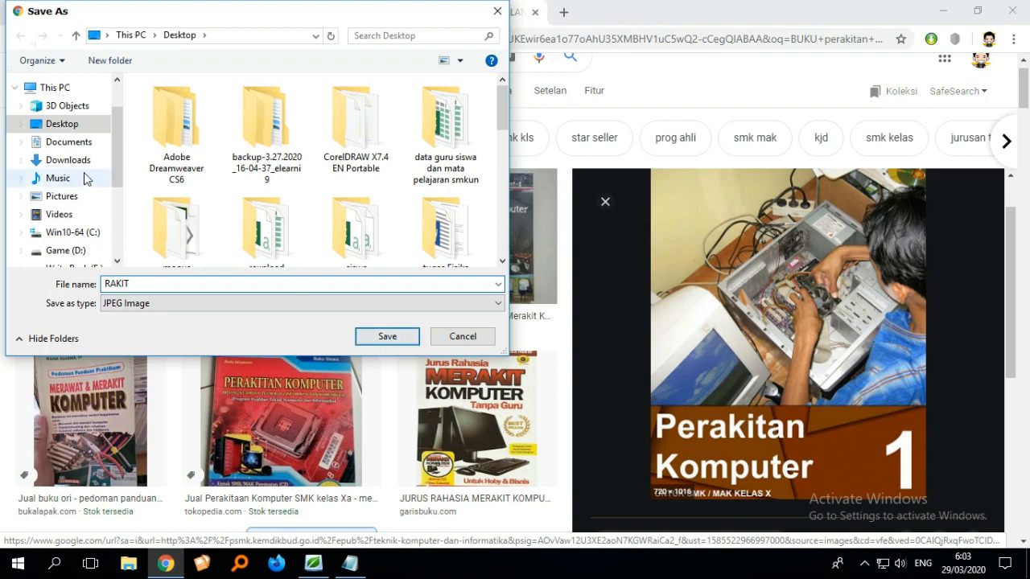
left_click(378, 337)
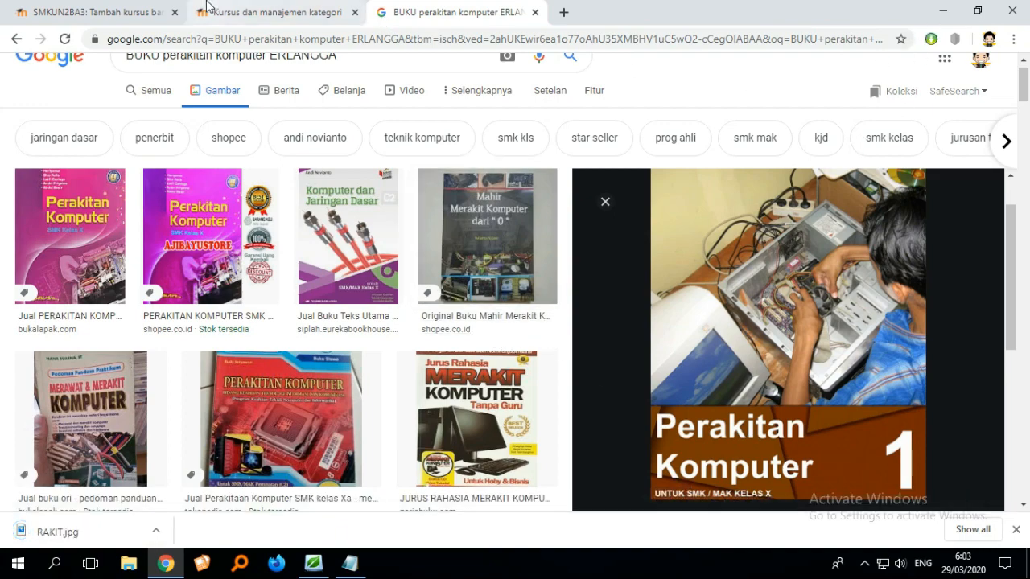
- Try to upload the course summary image through the file picker's Upload a file option
left_click(111, 17)
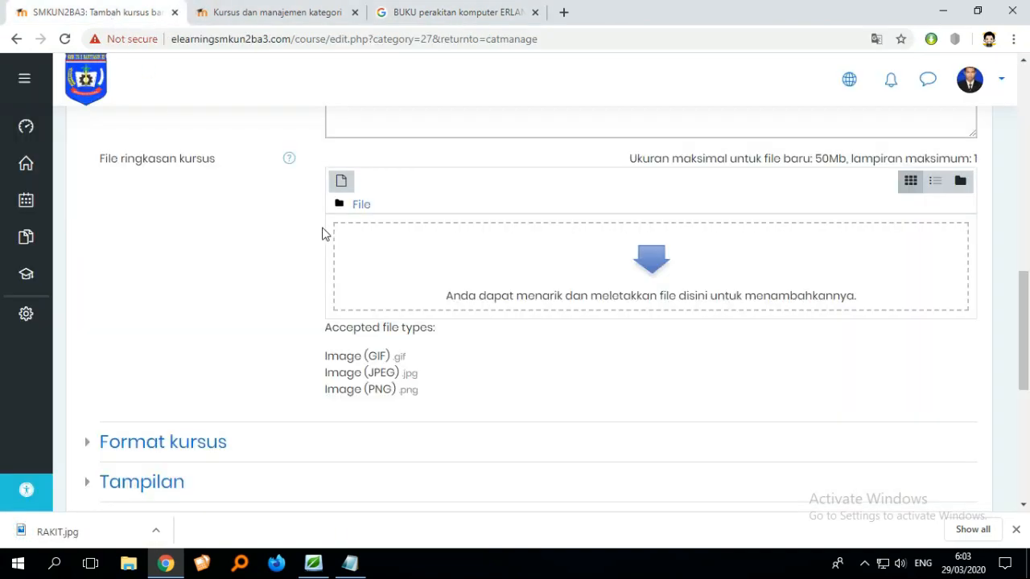
scroll(346, 241, "up", 2)
scroll(449, 292, "down", 2)
scroll(547, 321, "up", 1)
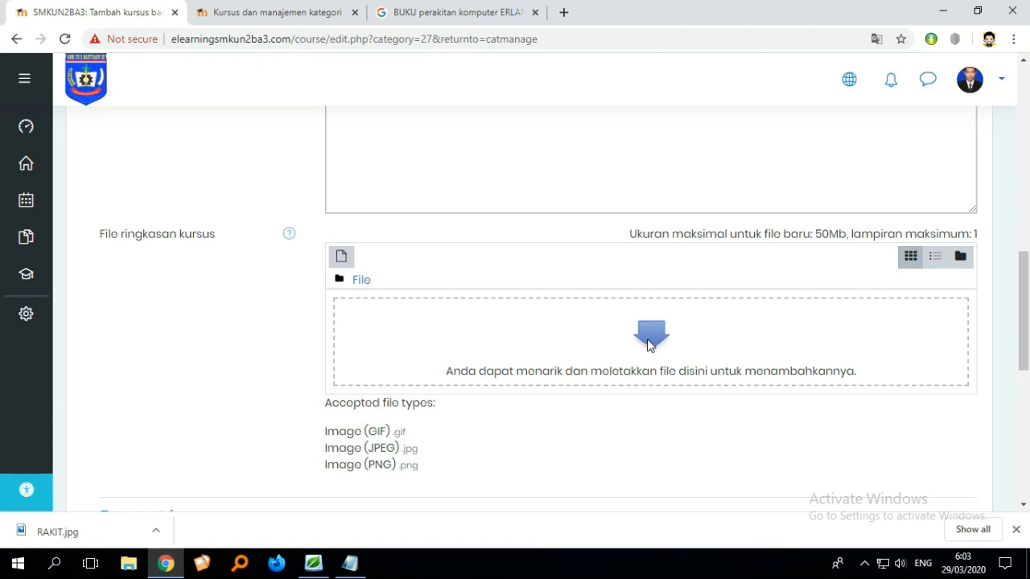
left_click(651, 336)
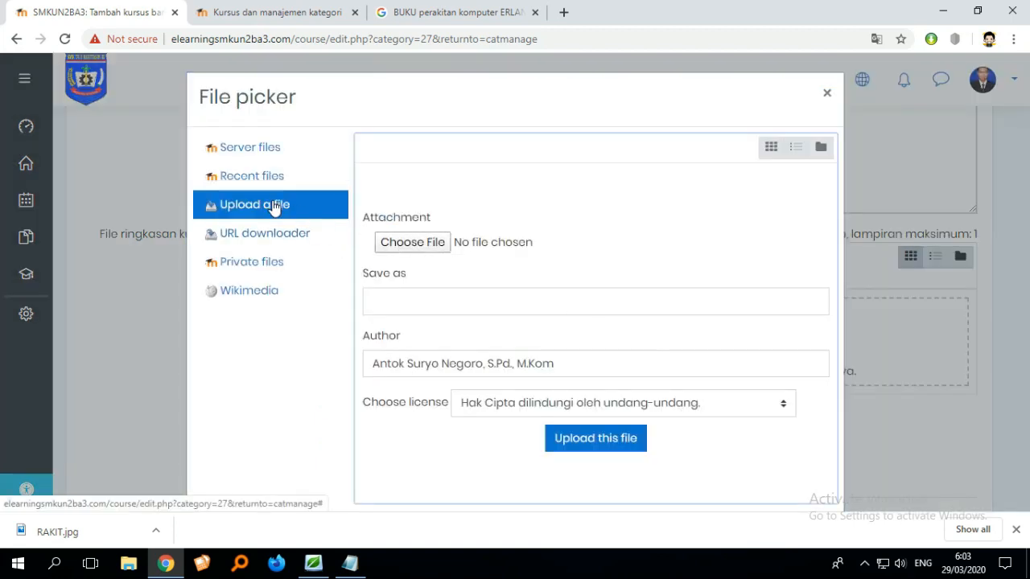
left_click(432, 244)
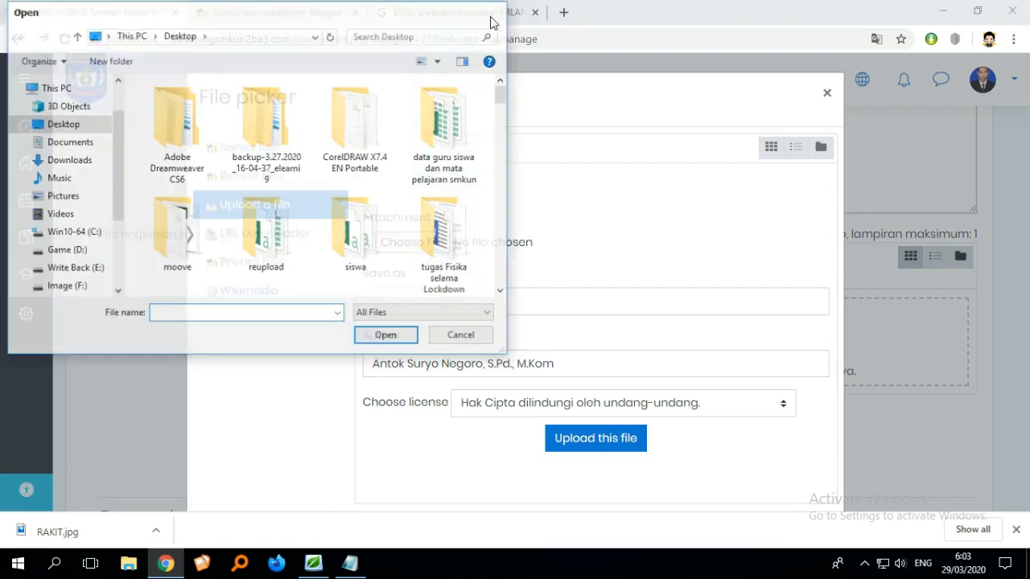
left_click(490, 17)
left_click(826, 93)
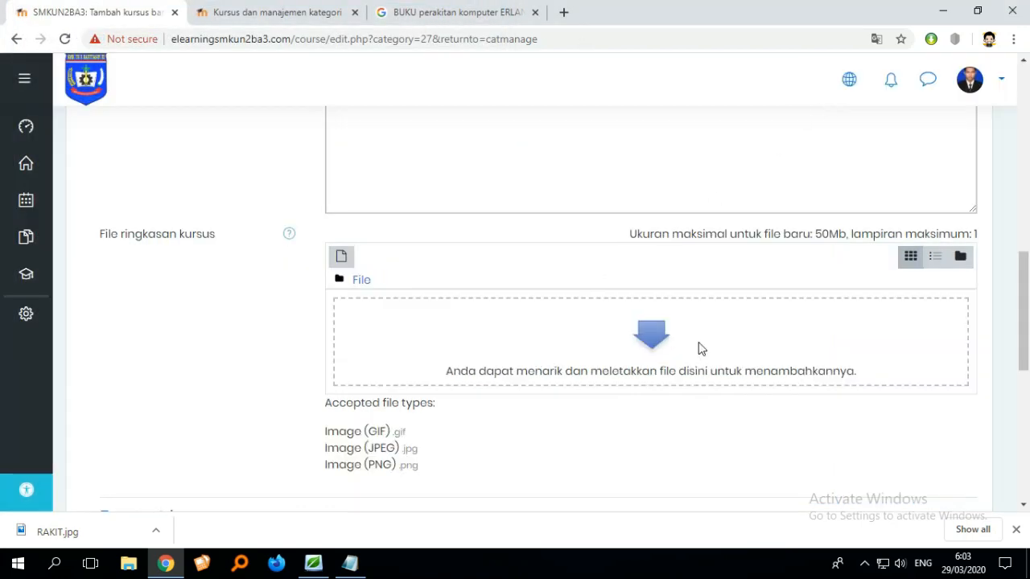
- Add RAKIT.jpg from the Desktop to the course summary files area
left_click(1027, 568)
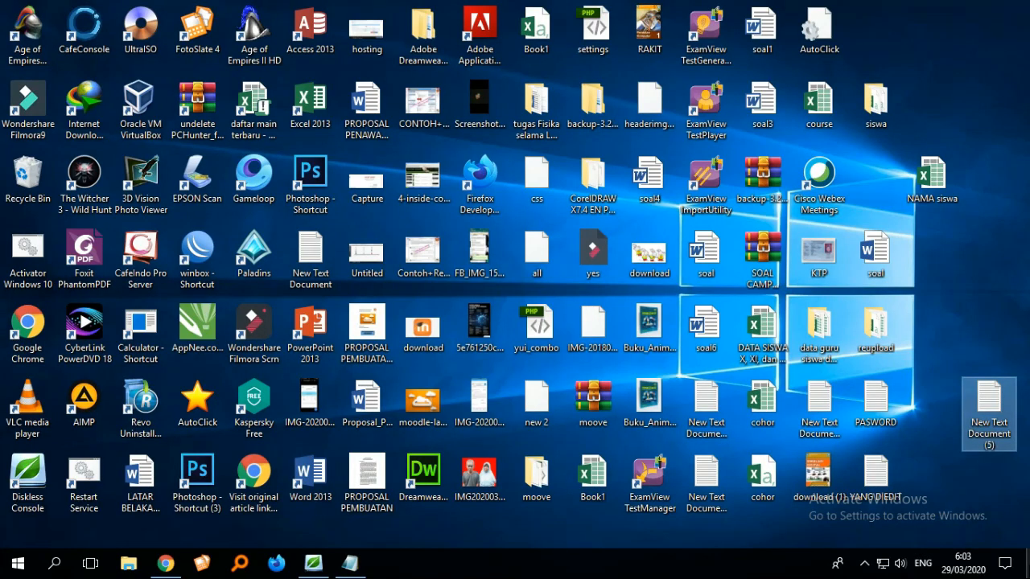
left_click(834, 498)
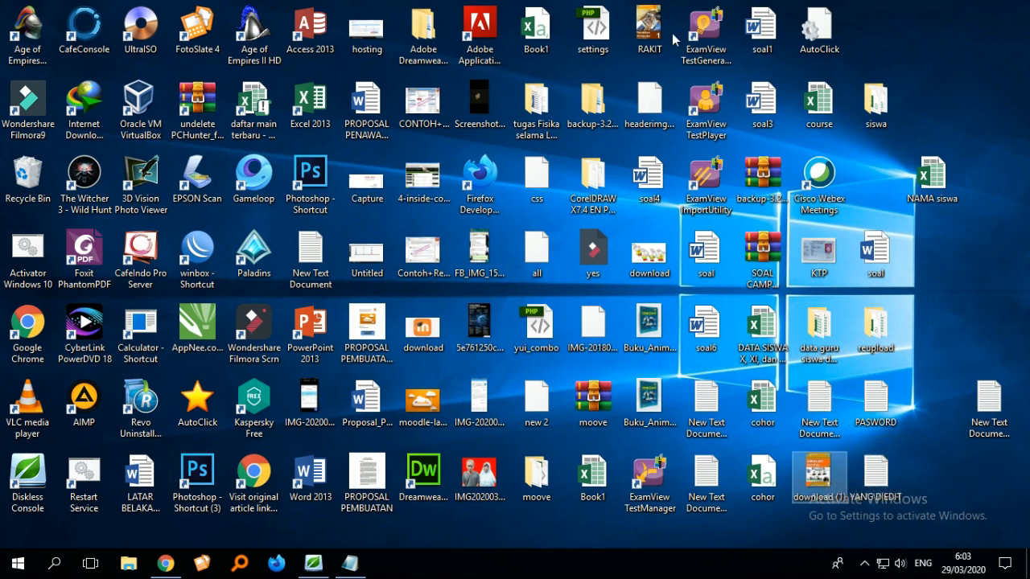
left_click_drag(653, 38, 561, 341)
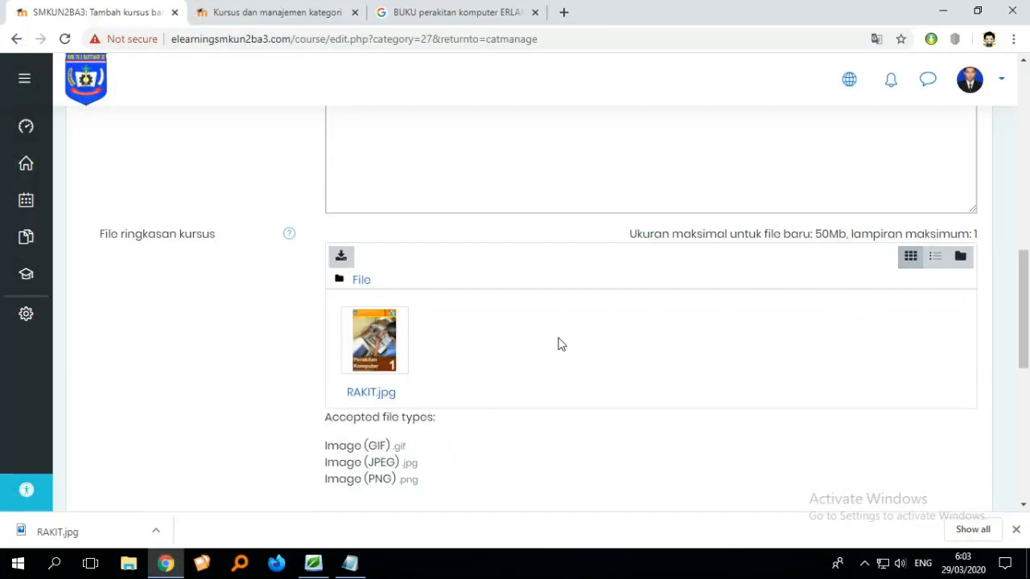
- Scroll through the course form to review the settings and the attached summary image
scroll(421, 371, "down", 3)
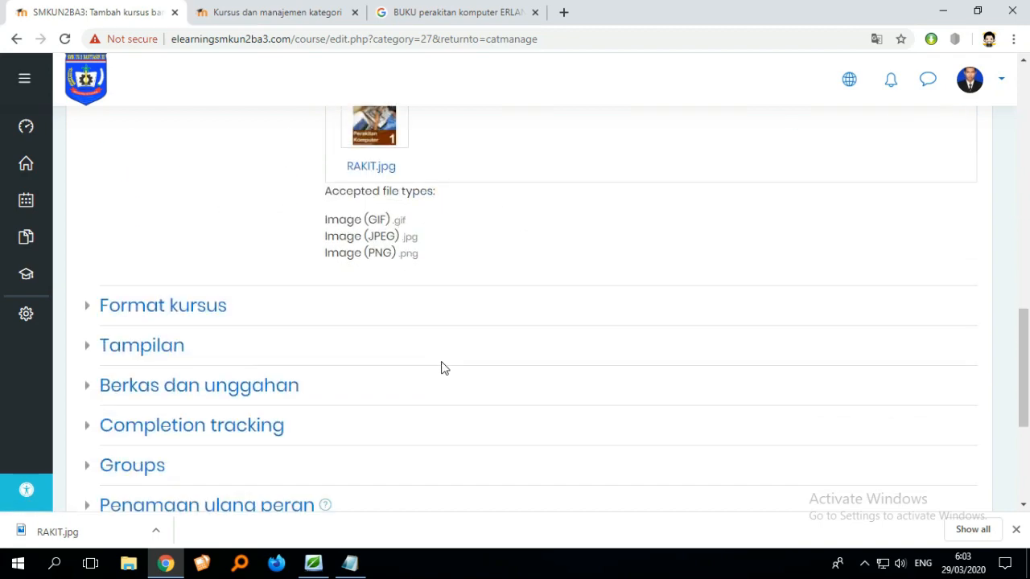
scroll(442, 365, "up", 4)
scroll(441, 368, "up", 3)
scroll(451, 360, "down", 3)
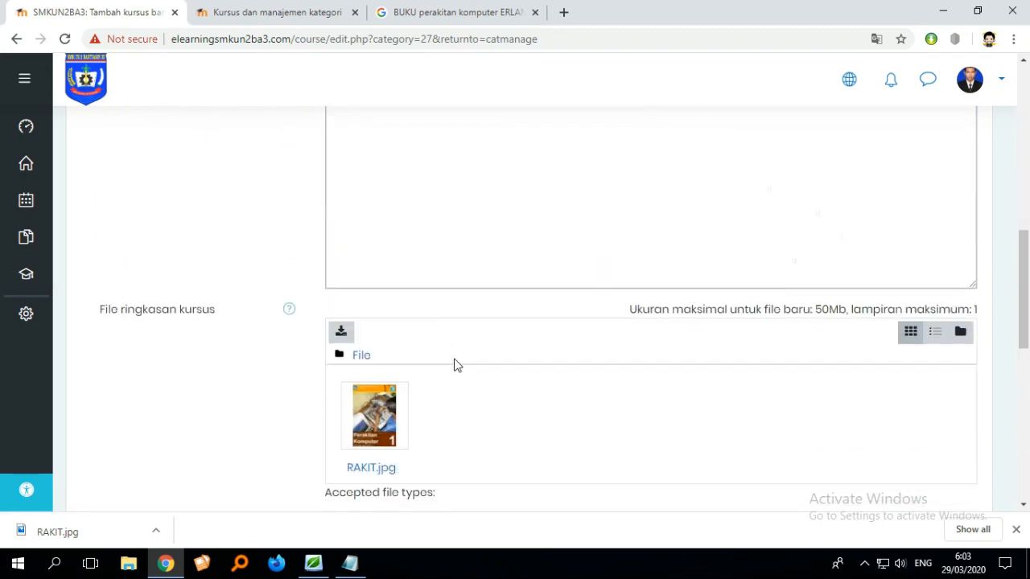
scroll(456, 362, "up", 3)
scroll(455, 358, "up", 4)
scroll(459, 361, "down", 6)
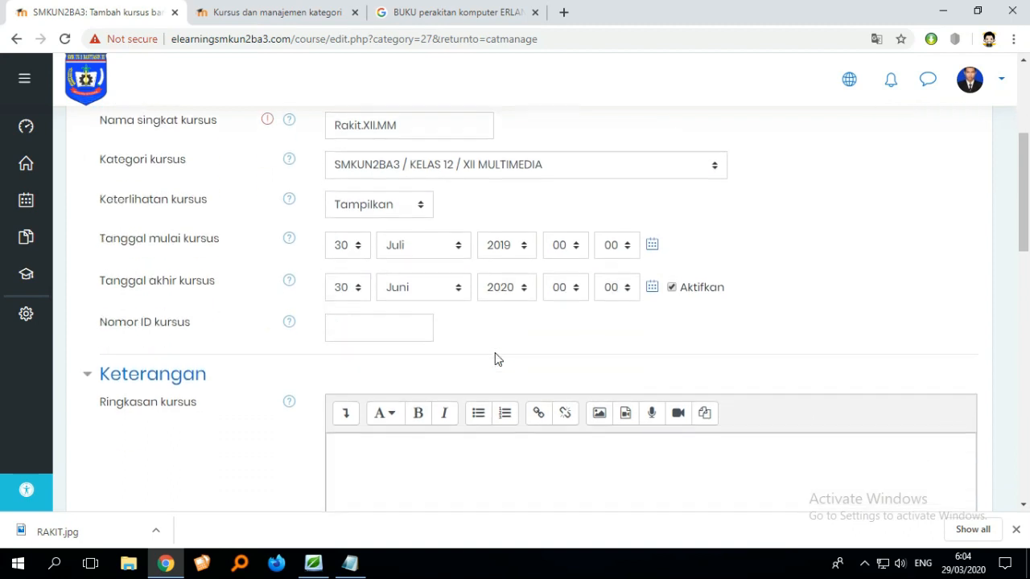
scroll(496, 355, "down", 4)
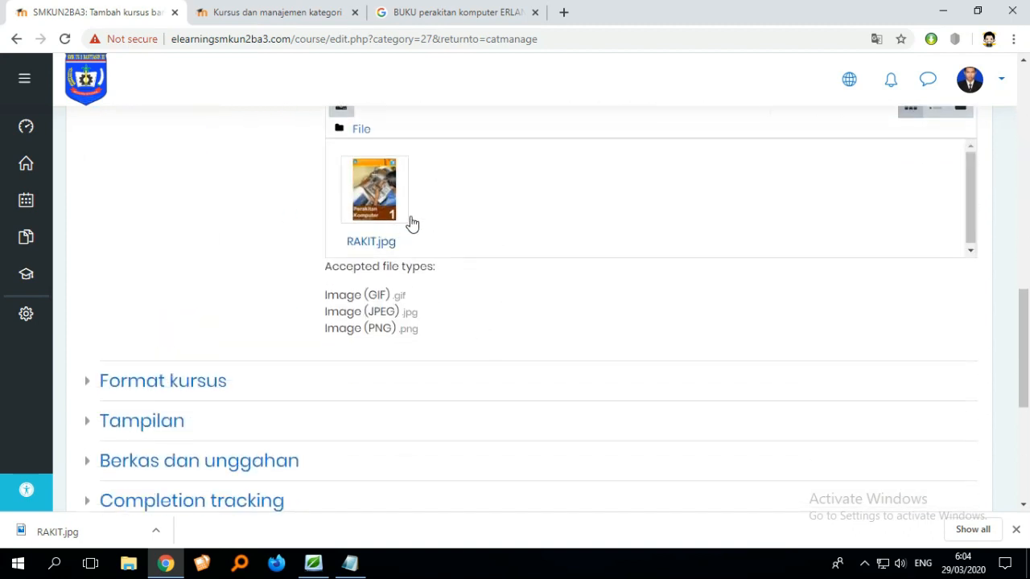
scroll(419, 235, "down", 4)
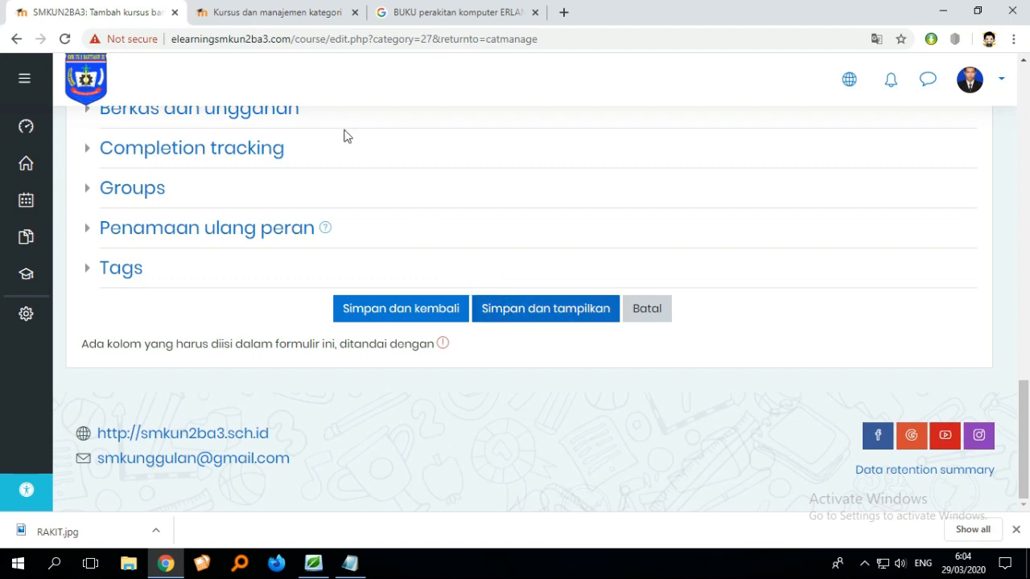
- Check the XII MULTIMEDIA category's course list in the course management tab
left_click(283, 16)
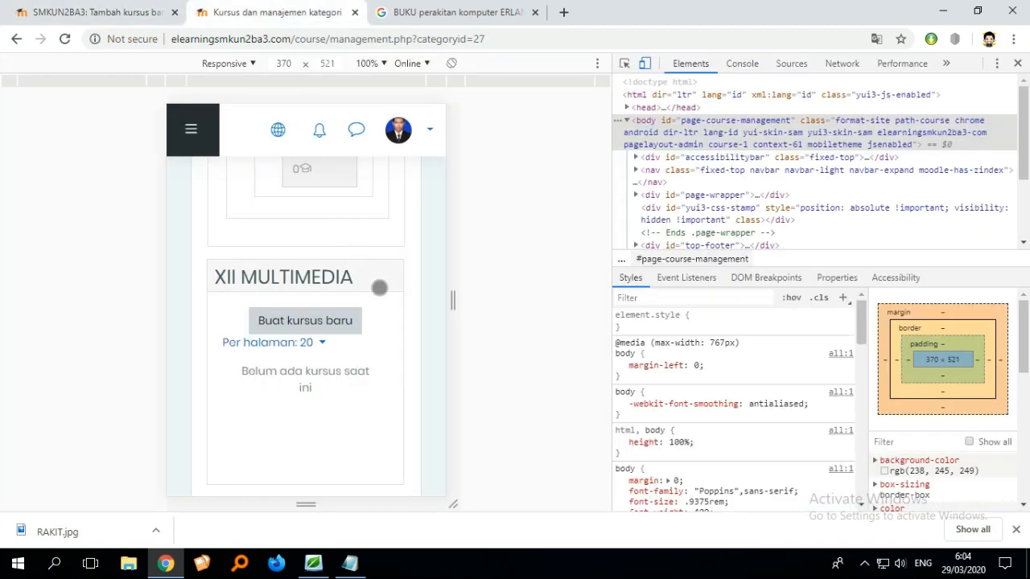
scroll(387, 288, "down", 3)
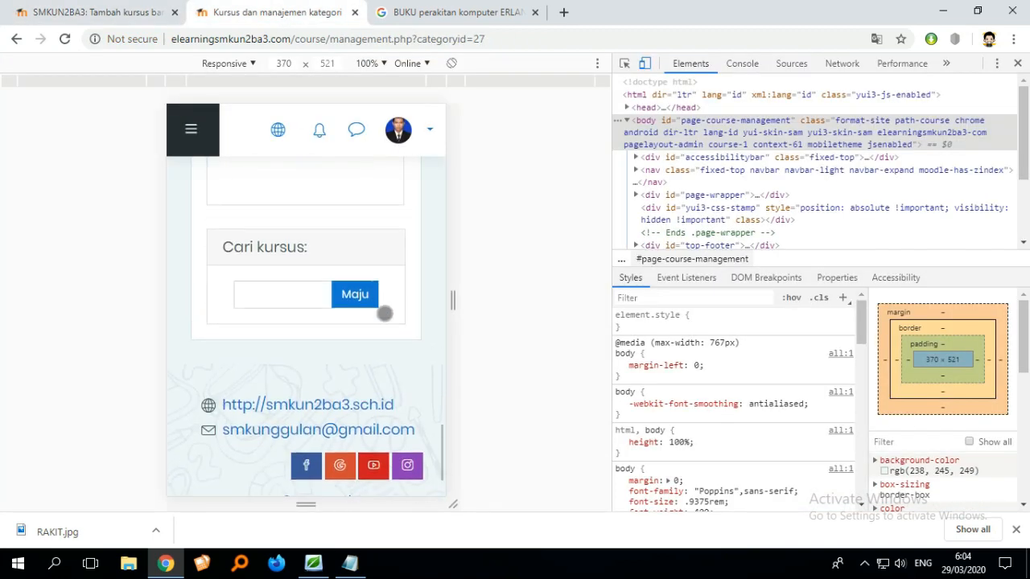
scroll(380, 289, "up", 3)
scroll(364, 299, "up", 1)
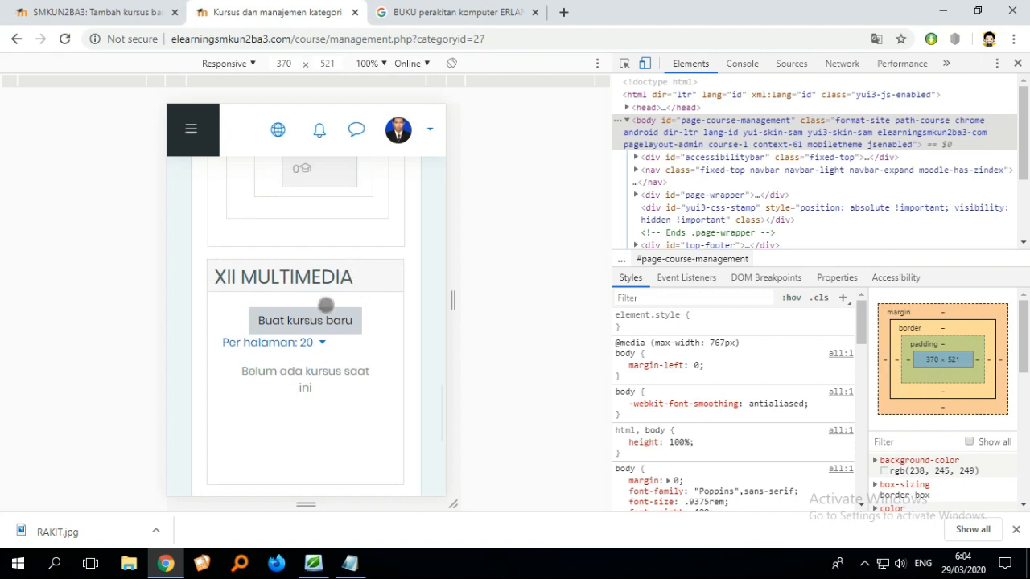
- Look over the XII MULTIMEDIA category's course list and a blank new-course form in the responsive preview tab
scroll(317, 322, "up", 5)
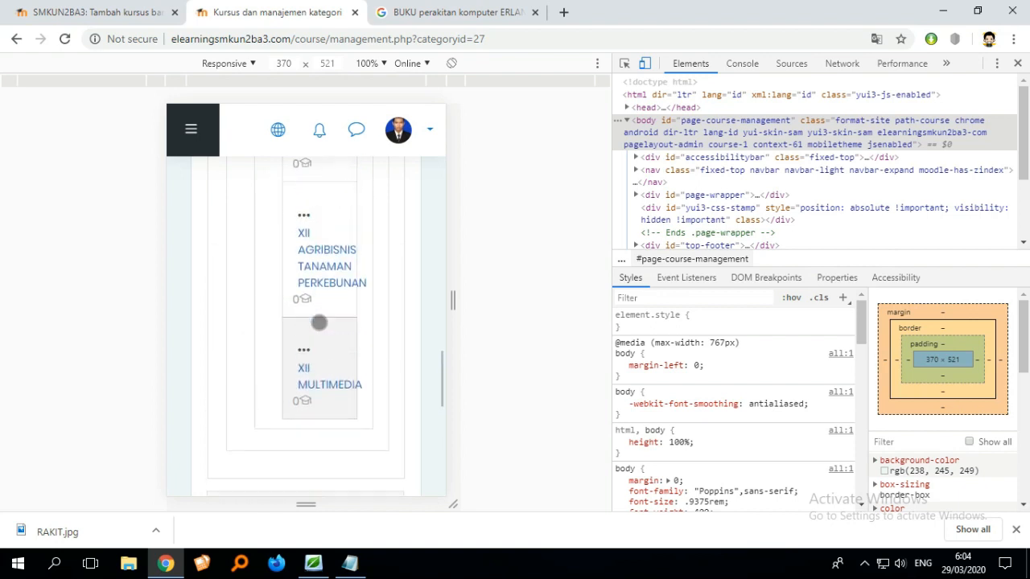
scroll(324, 322, "down", 5)
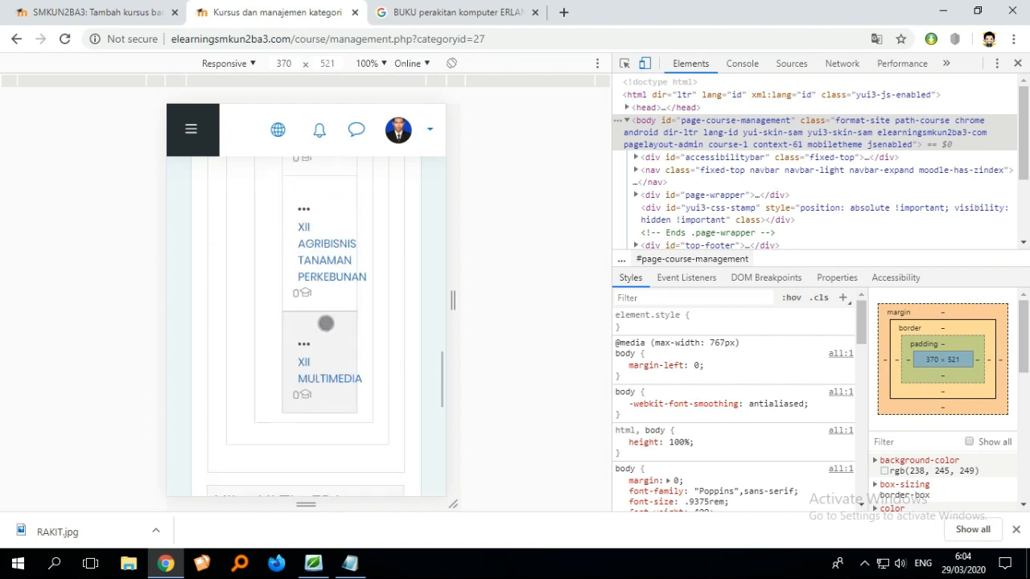
scroll(321, 302, "up", 5)
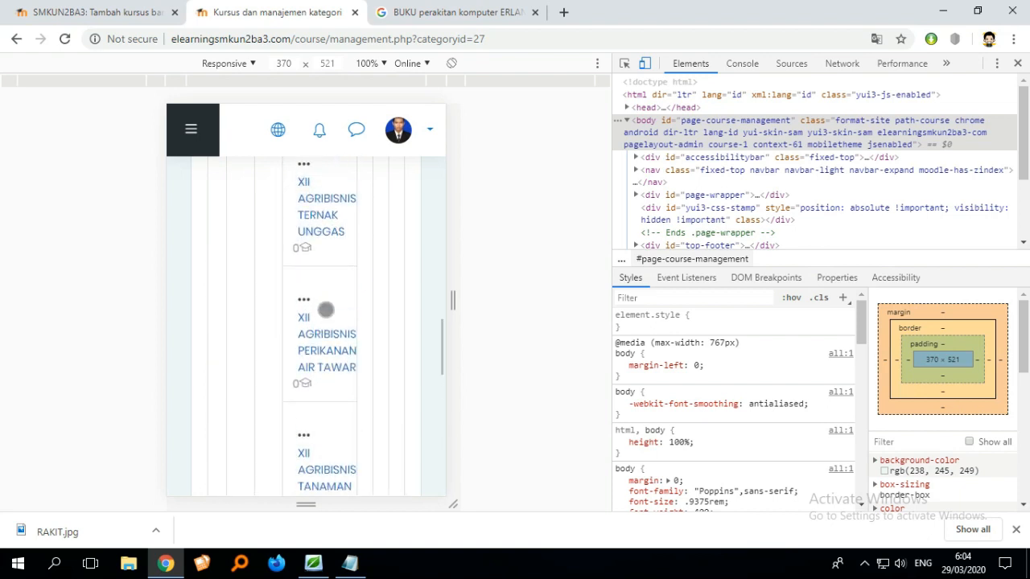
scroll(326, 338, "down", 5)
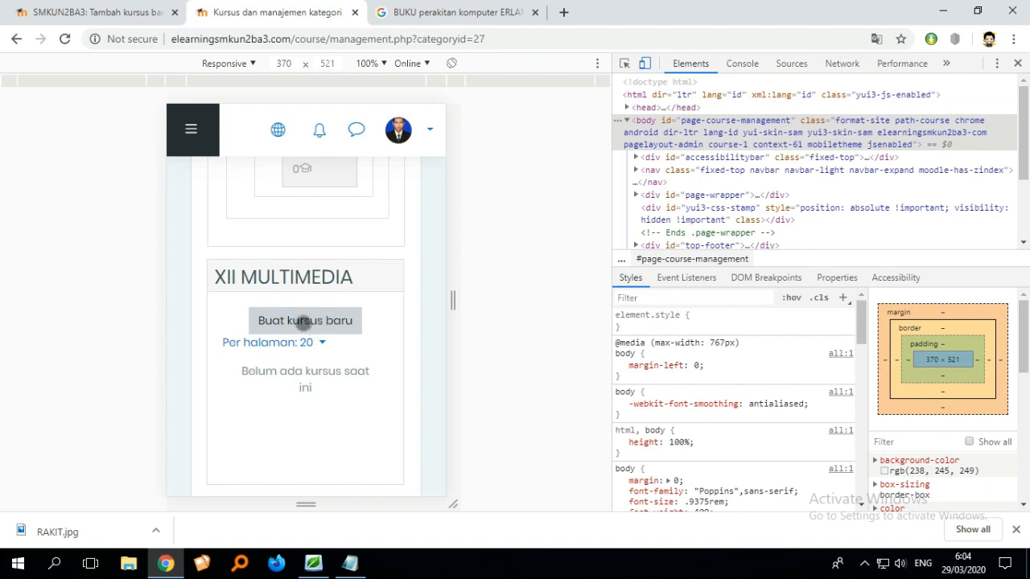
left_click(305, 322)
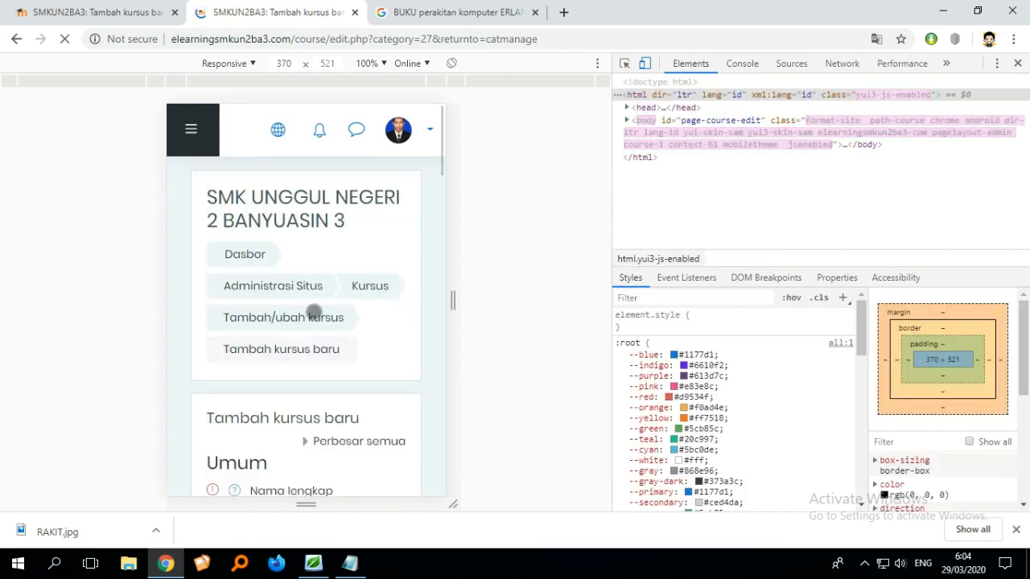
scroll(325, 294, "down", 3)
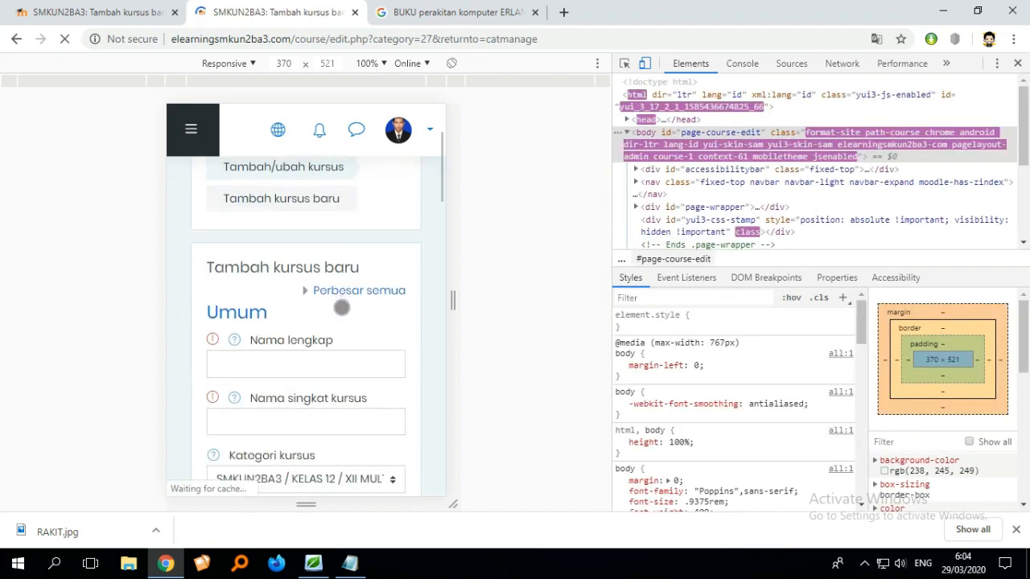
scroll(306, 286, "down", 1)
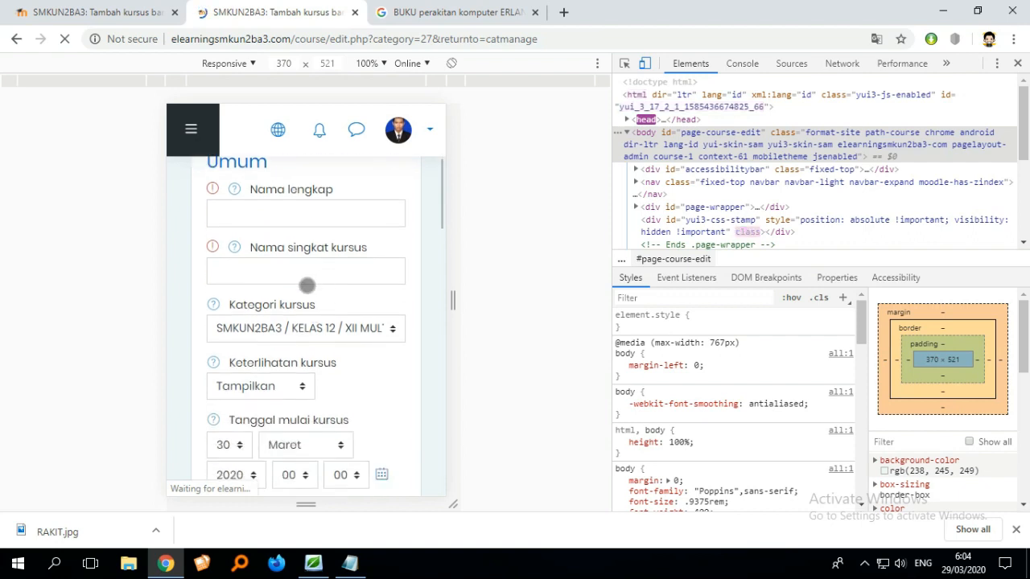
scroll(322, 322, "down", 6)
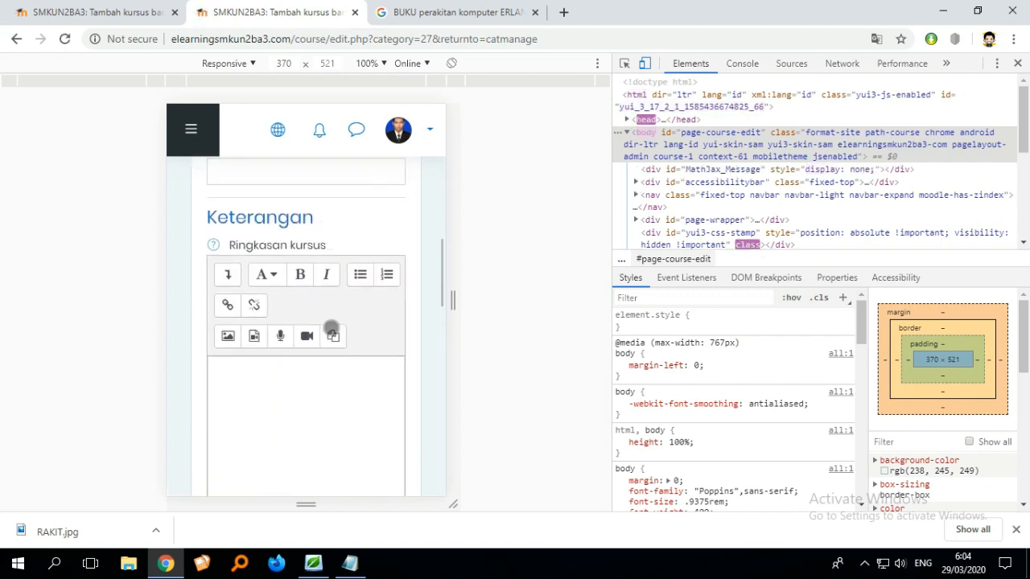
scroll(338, 326, "up", 2)
scroll(339, 323, "down", 6)
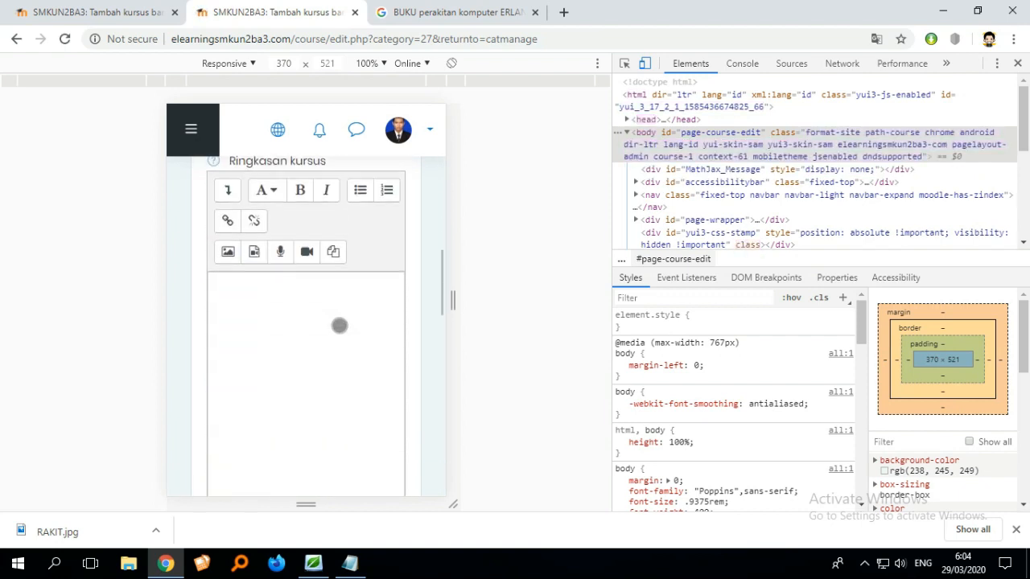
scroll(342, 298, "down", 3)
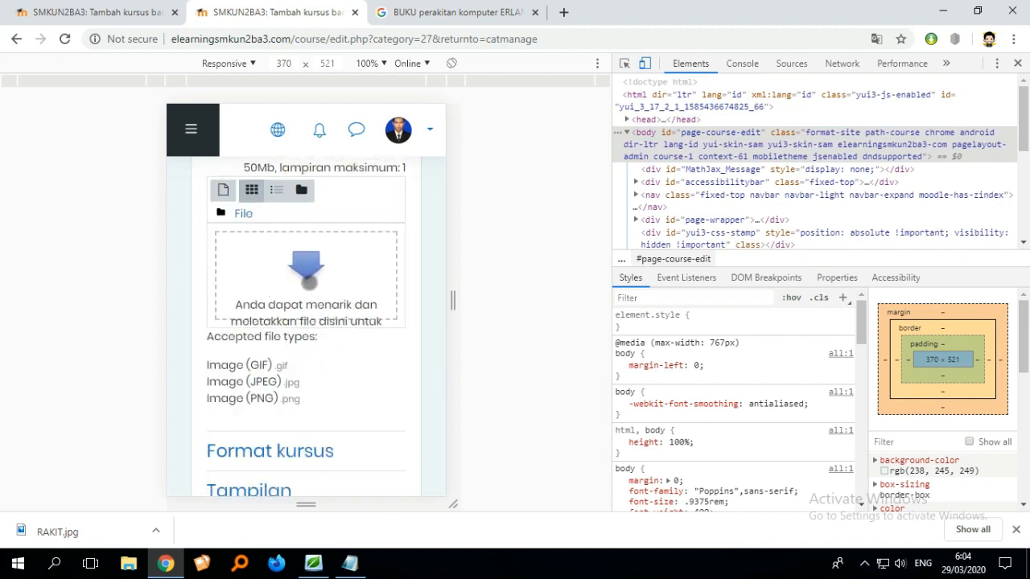
scroll(338, 258, "down", 1)
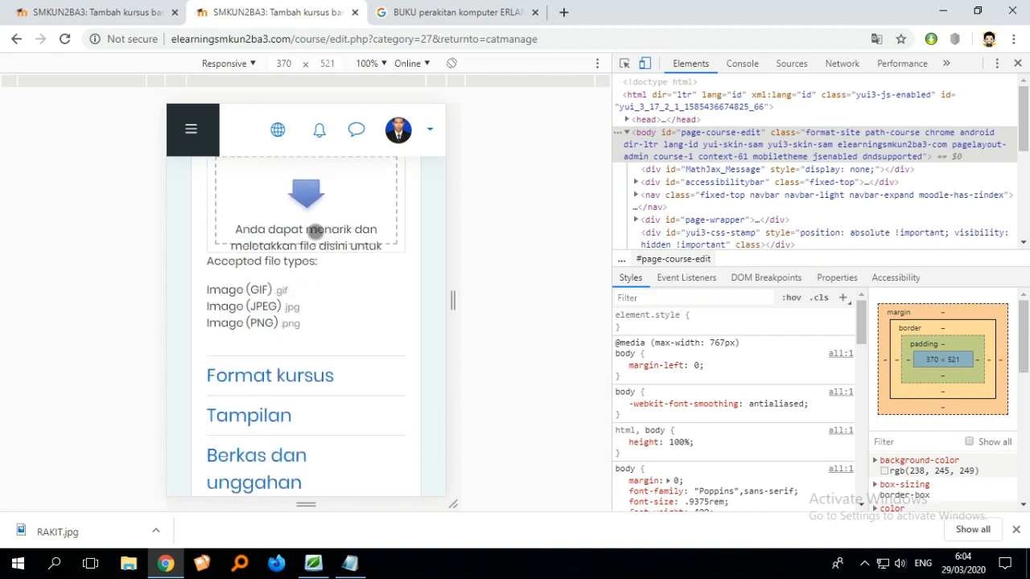
scroll(338, 248, "down", 5)
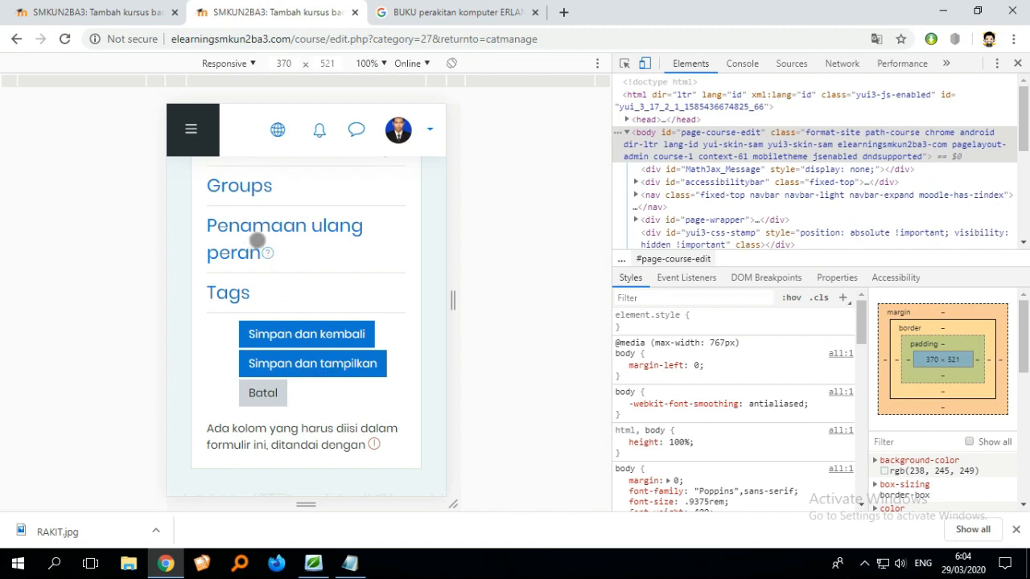
- Return to the filled-in course form and save the new course, displaying it
left_click(116, 19)
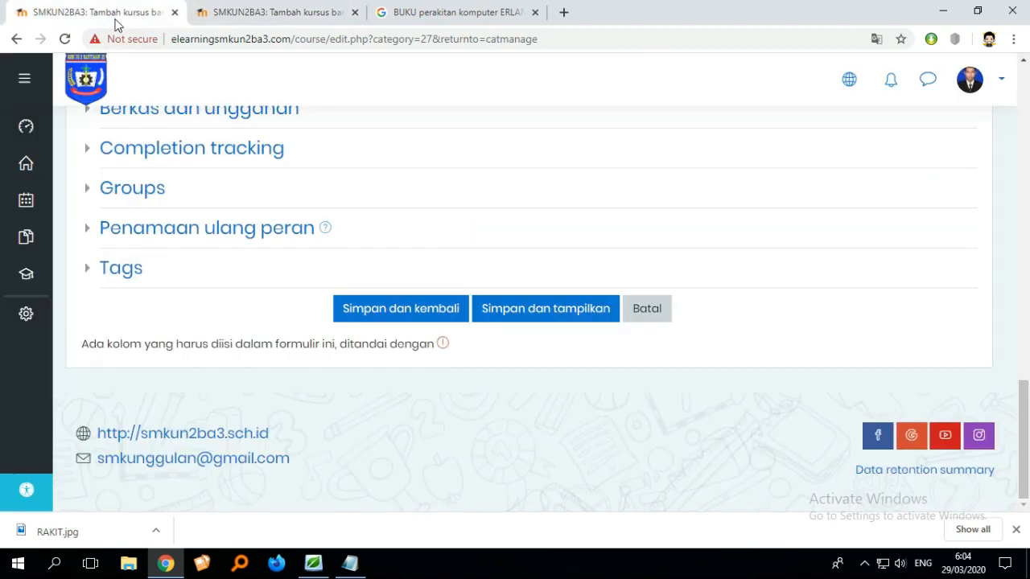
scroll(478, 241, "up", 5)
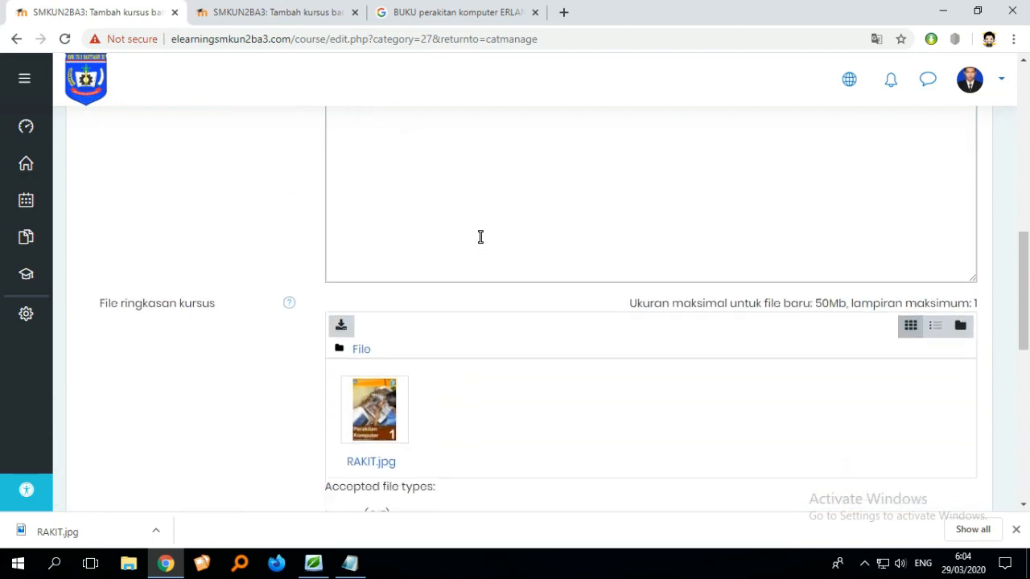
scroll(494, 231, "down", 3)
left_click(541, 461)
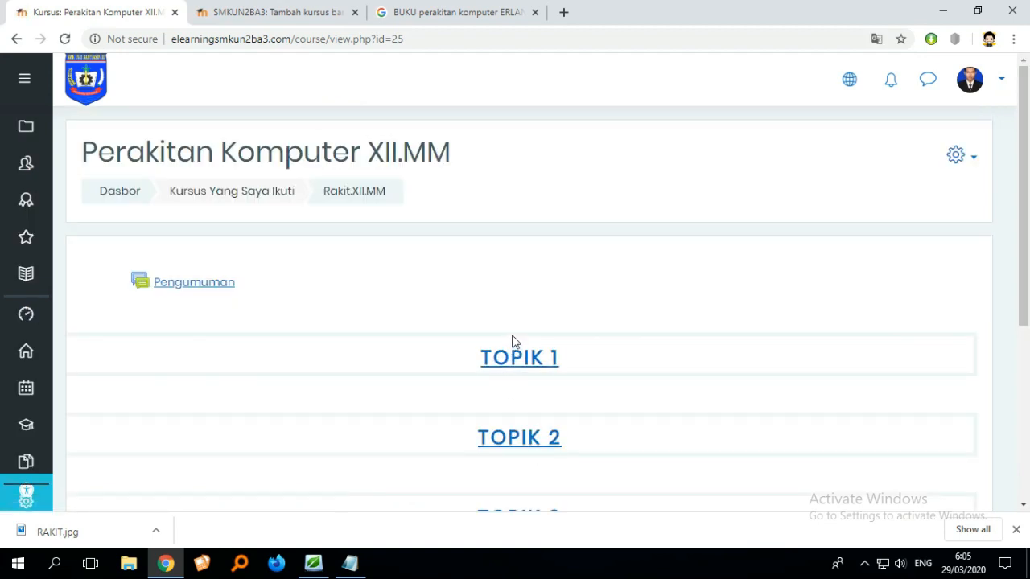
- Scroll through the new course page to review its announcement forum and topic sections
scroll(689, 252, "down", 4)
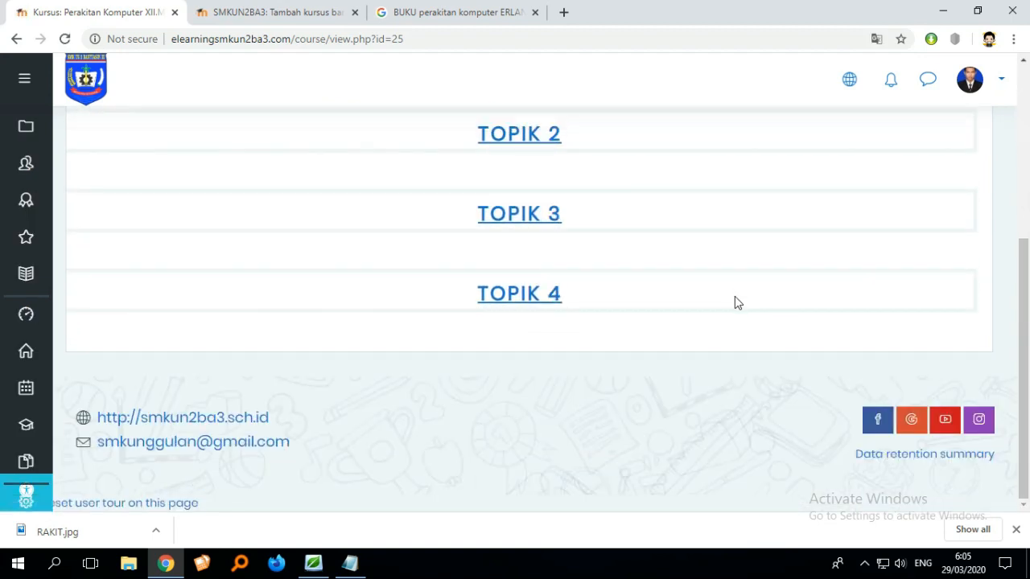
scroll(734, 302, "up", 3)
scroll(734, 302, "up", 1)
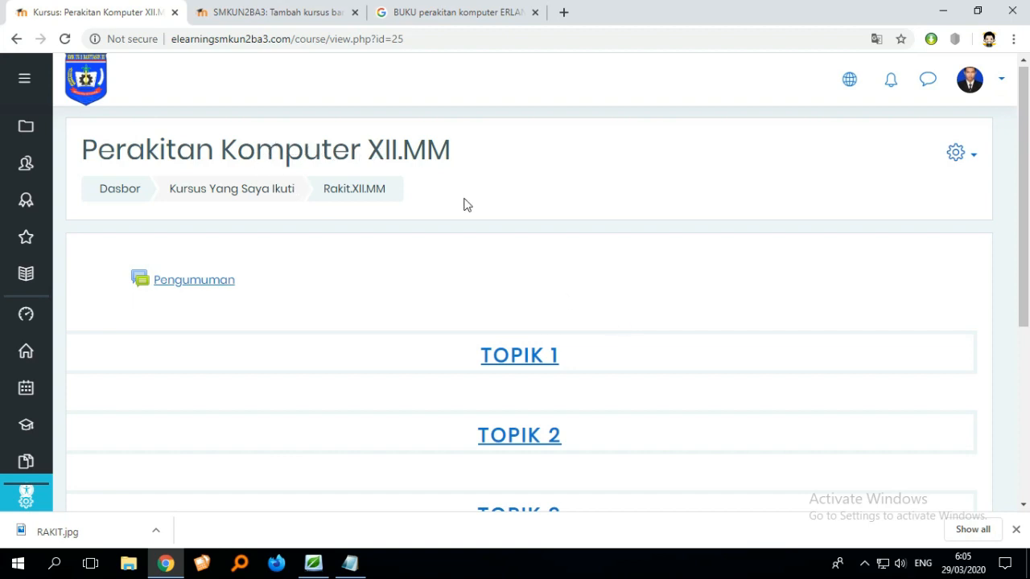
scroll(652, 297, "down", 3)
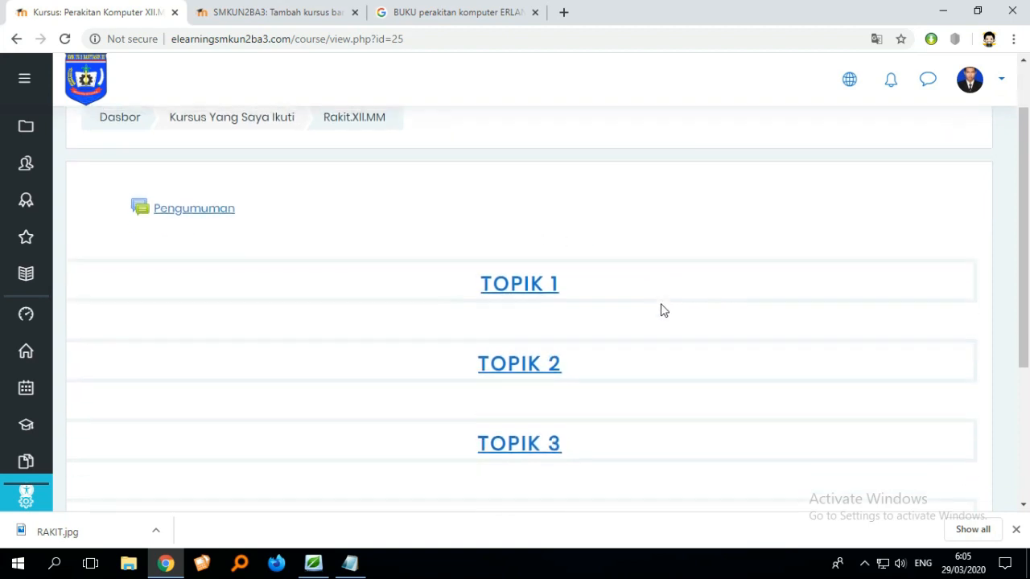
scroll(667, 318, "up", 1)
scroll(667, 318, "up", 2)
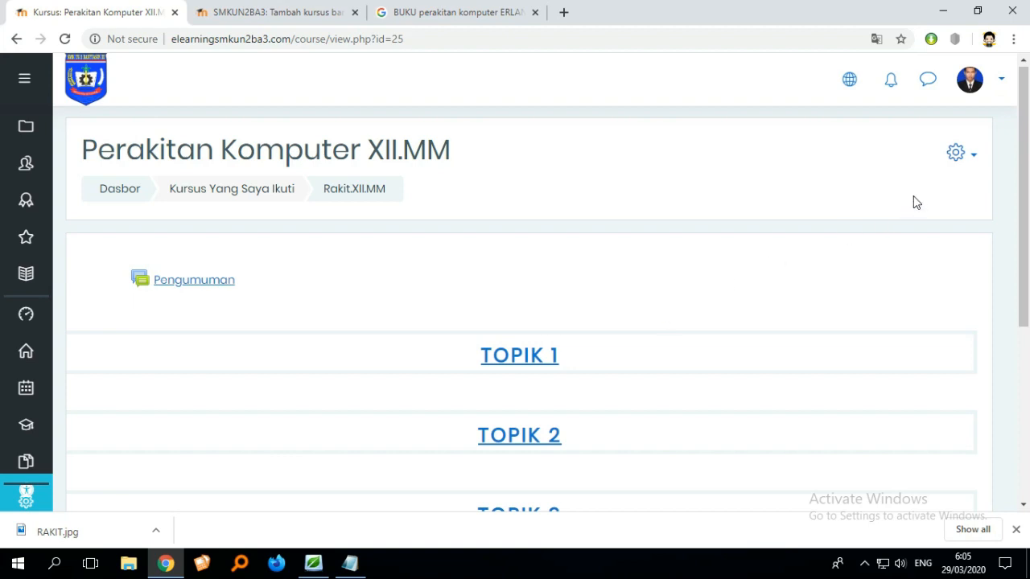
- Open the course's full administration page and switch to its Pengguna section
left_click(965, 160)
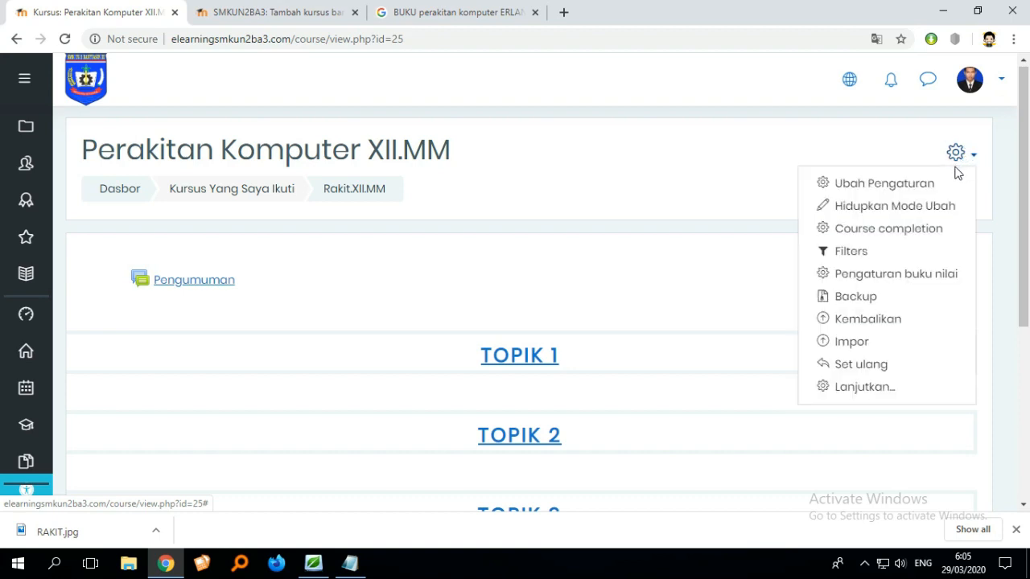
left_click(845, 390)
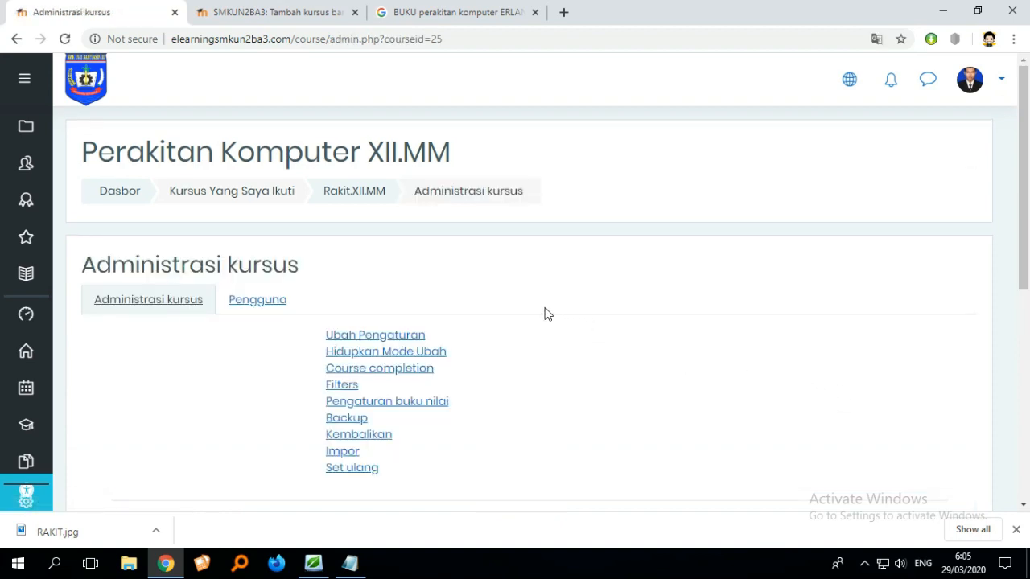
scroll(542, 315, "down", 1)
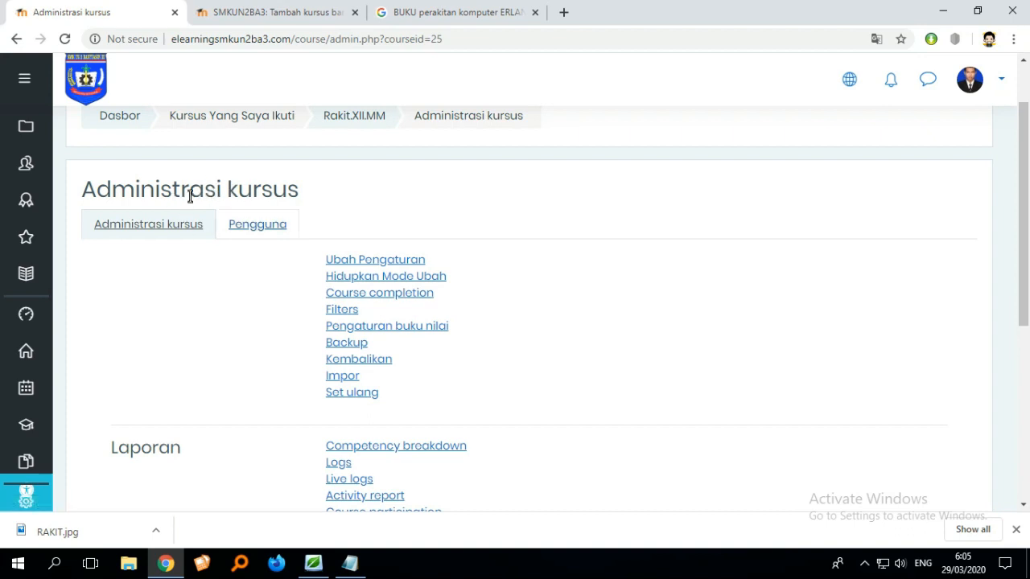
left_click(258, 233)
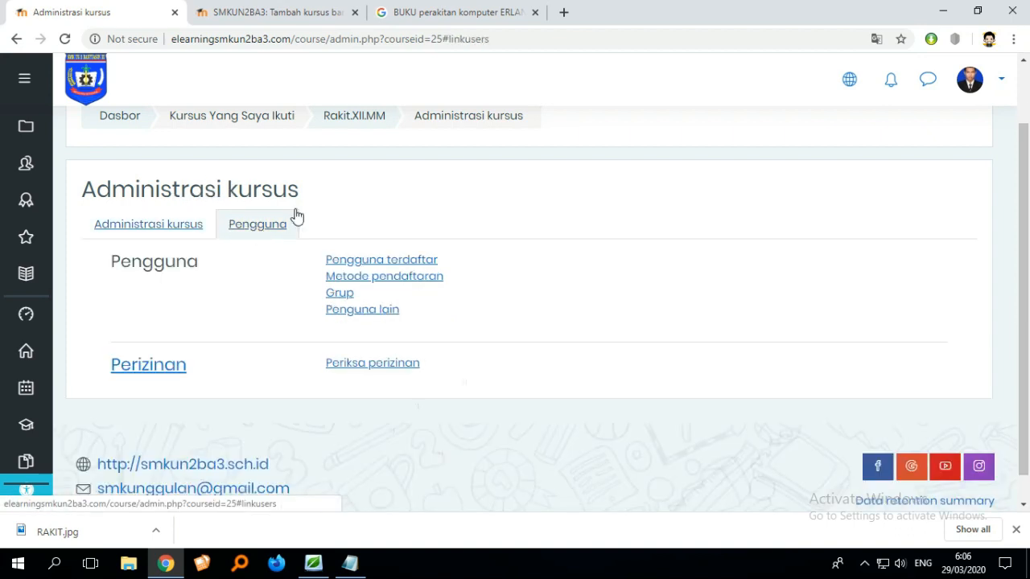
- View the course's Groups page, then return to the course page
left_click(340, 293)
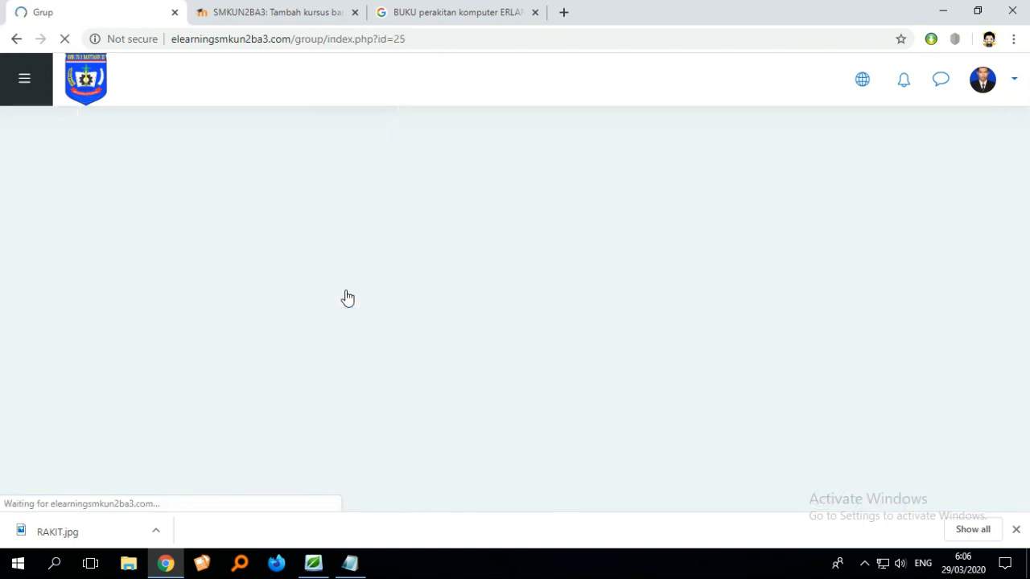
scroll(418, 301, "down", 5)
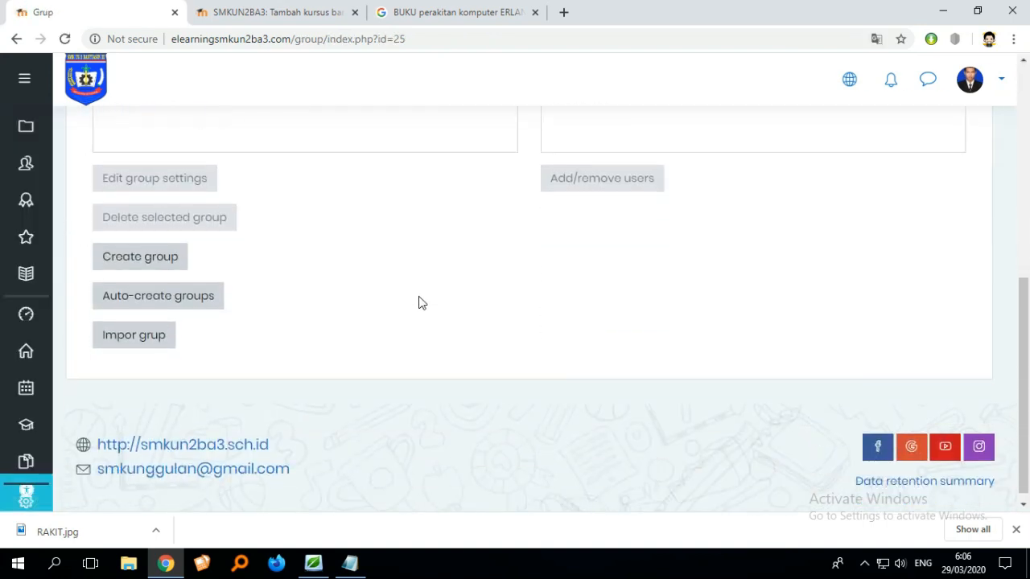
scroll(418, 302, "up", 5)
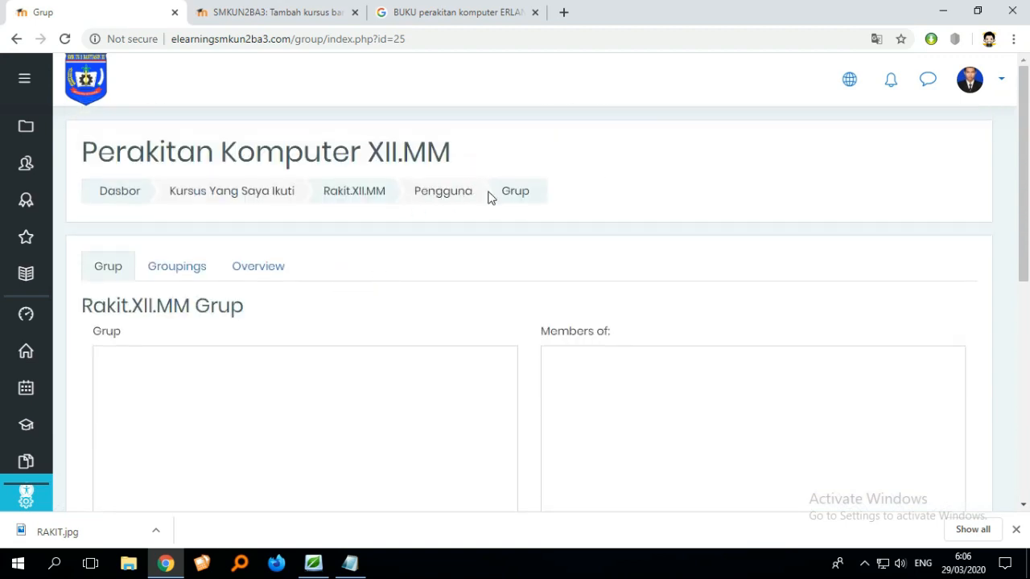
left_click(371, 201)
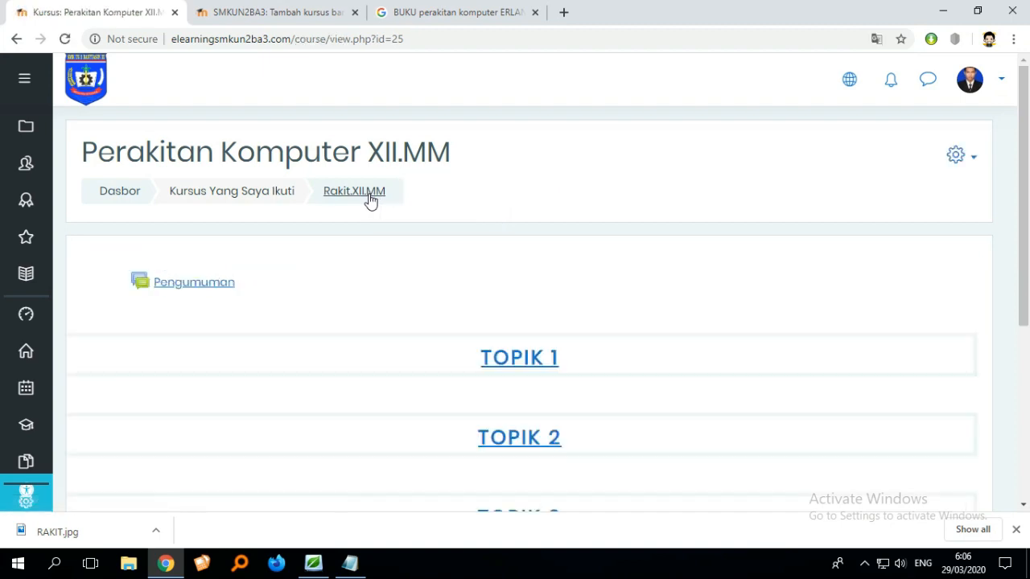
- Open the enrolment methods from course administration and start enrolling users through Manual enrolments
left_click(970, 166)
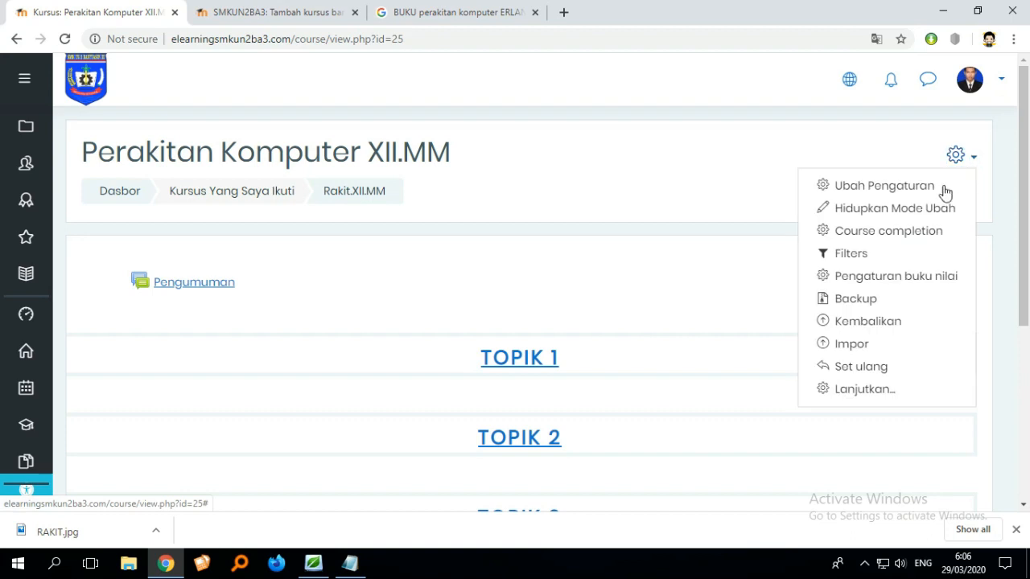
left_click(865, 392)
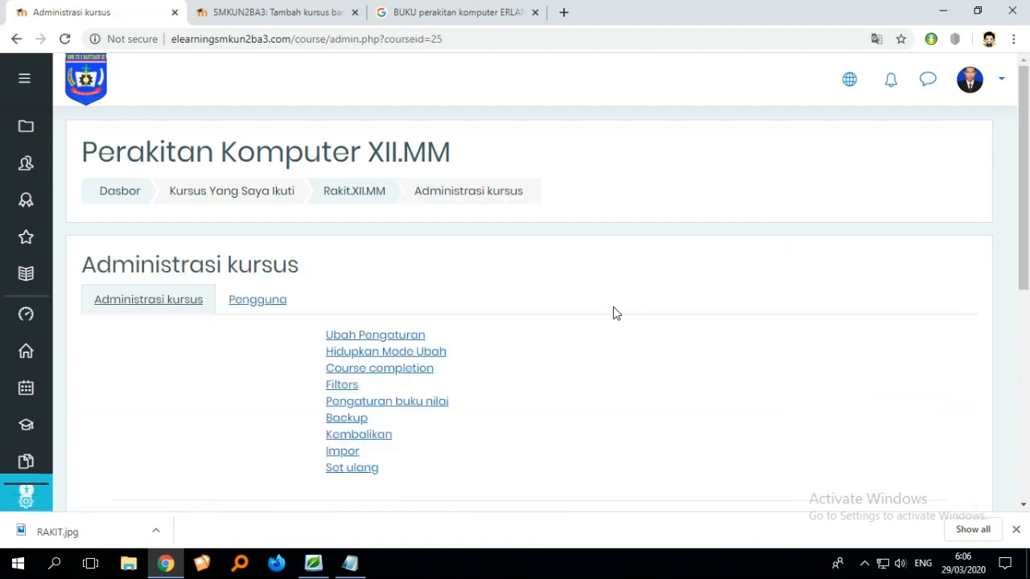
scroll(612, 313, "down", 1)
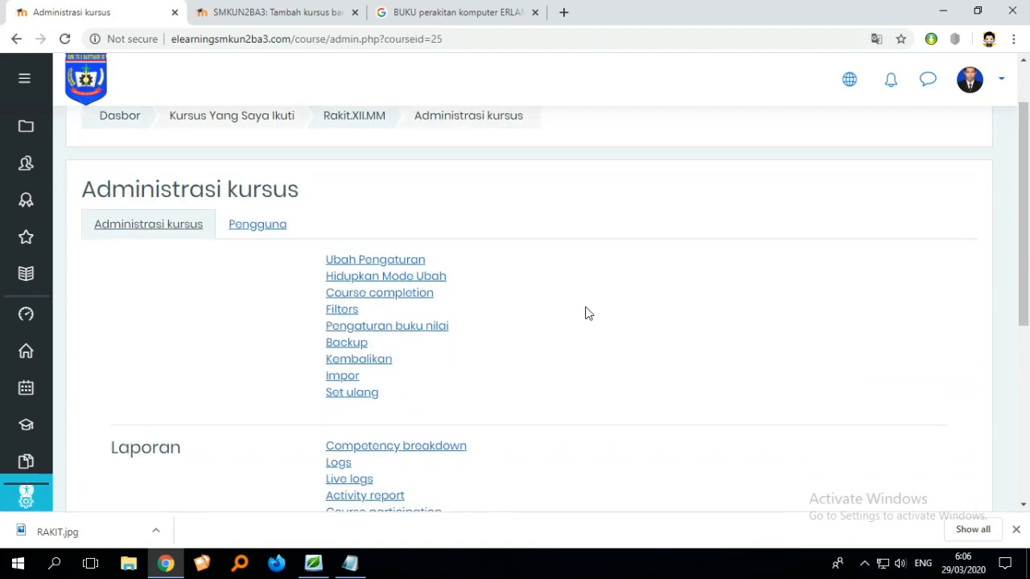
left_click(280, 234)
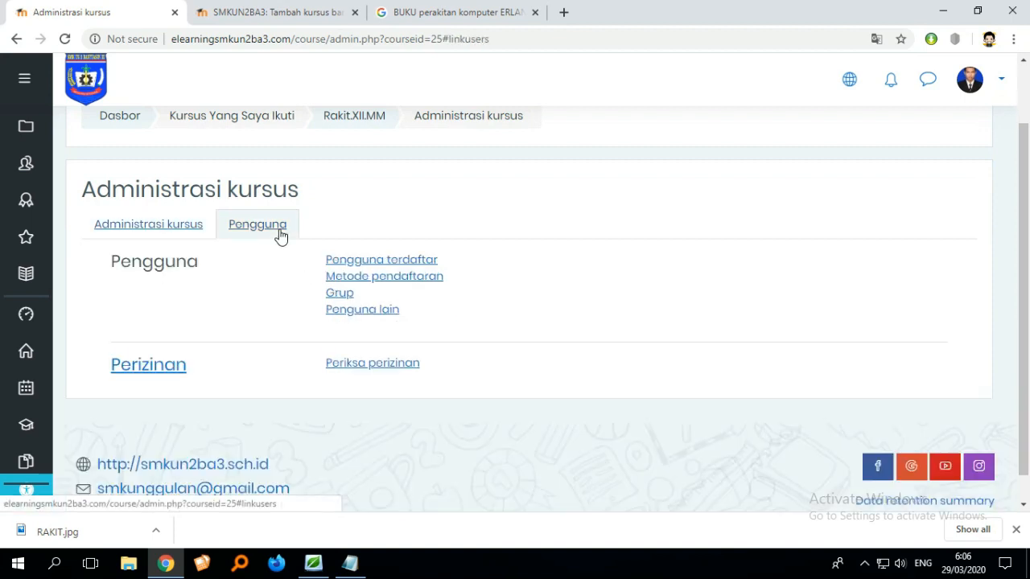
left_click(379, 278)
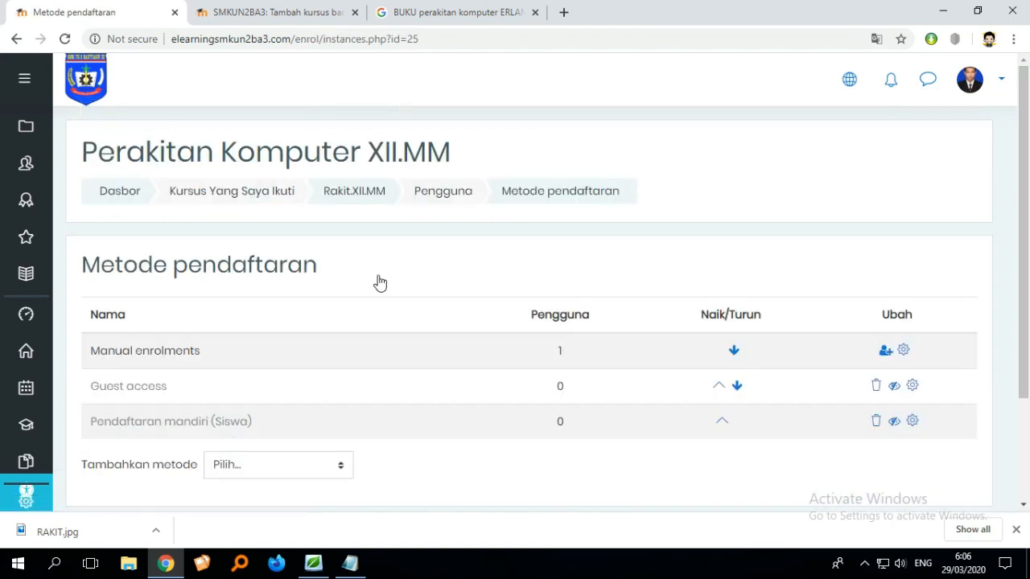
scroll(401, 282, "down", 3)
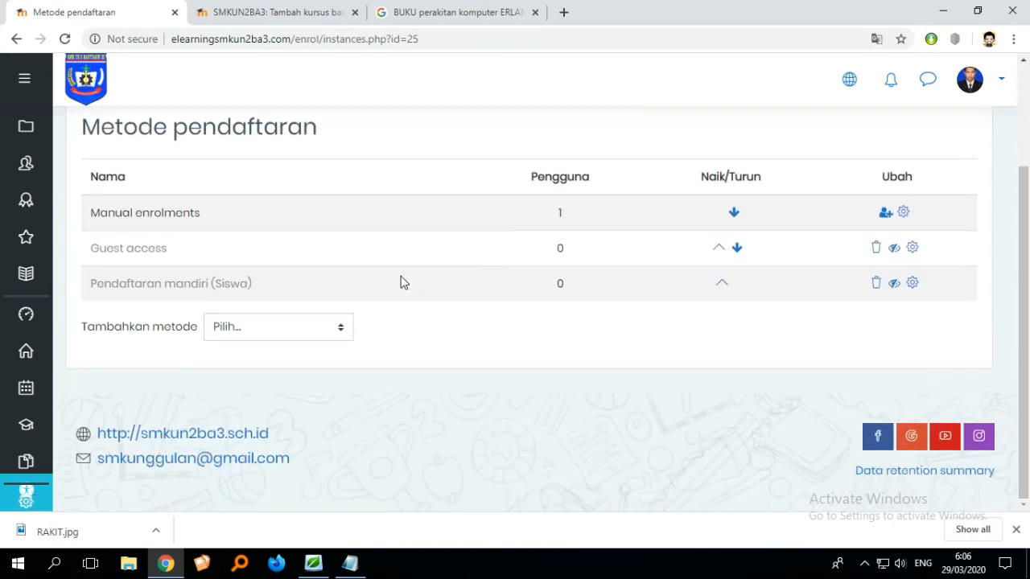
scroll(467, 293, "up", 1)
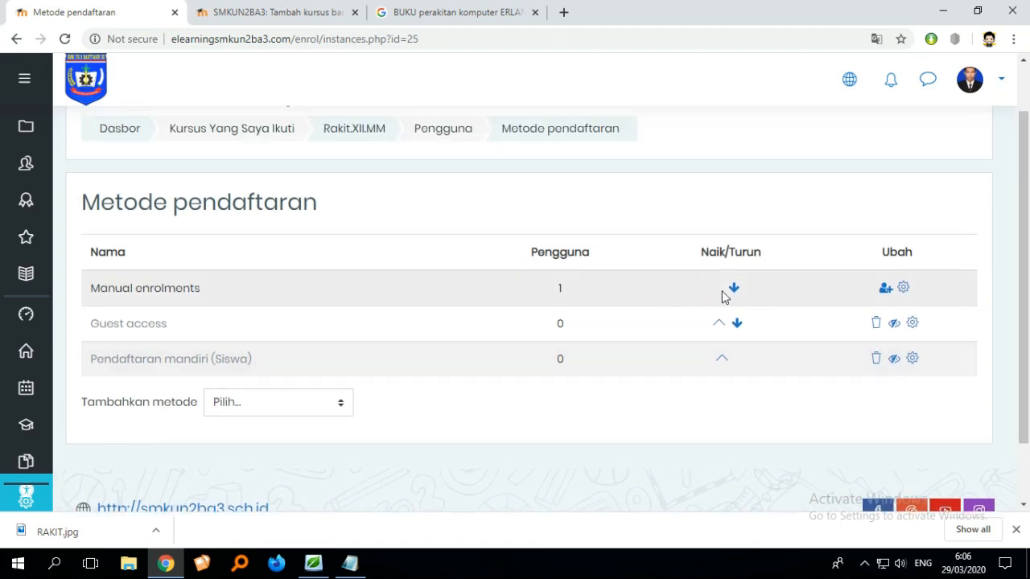
left_click(885, 290)
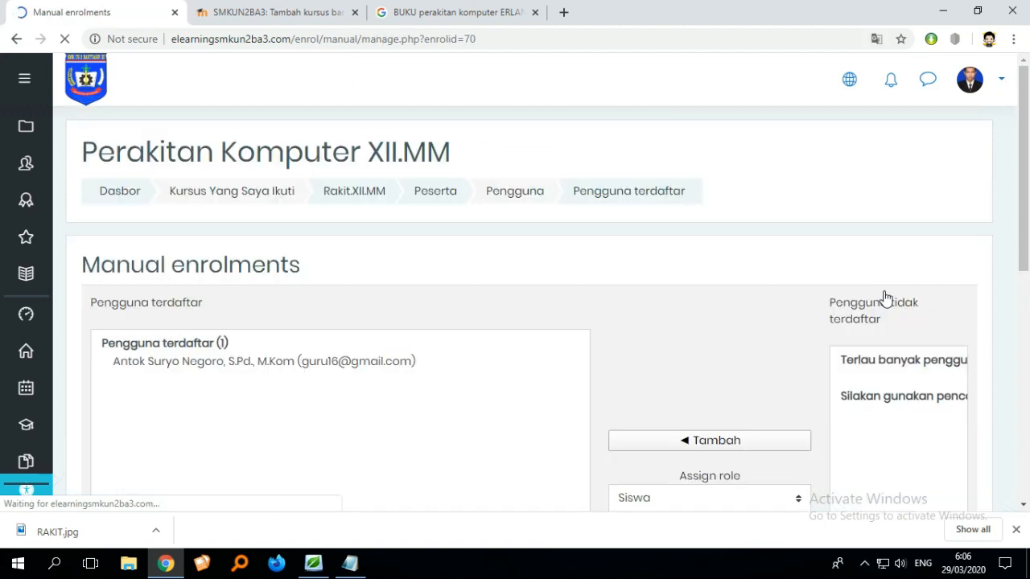
- Leave the Manual enrolments page and return to the course page
scroll(885, 298, "down", 5)
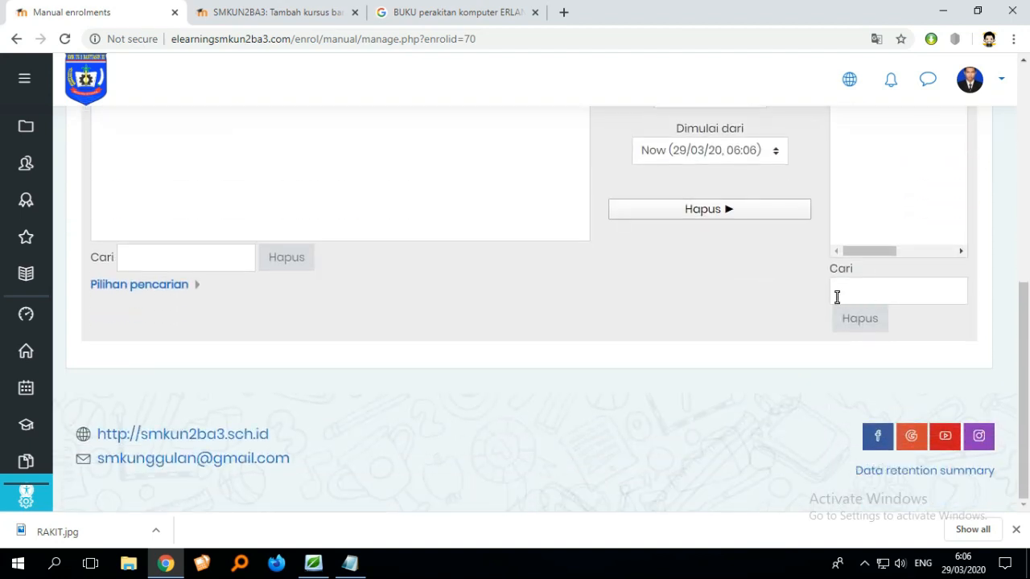
scroll(540, 304, "up", 3)
scroll(539, 304, "up", 3)
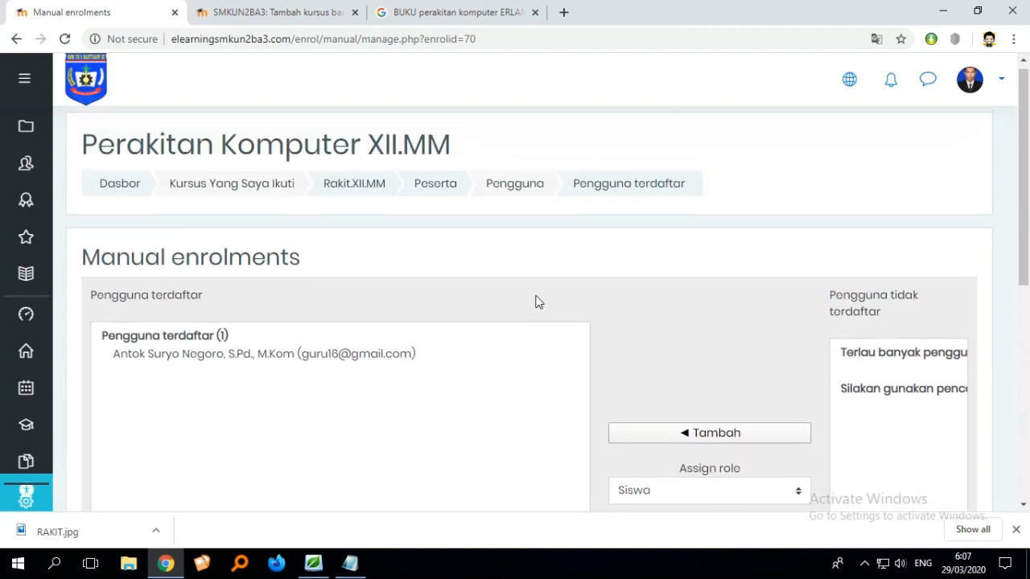
left_click(368, 196)
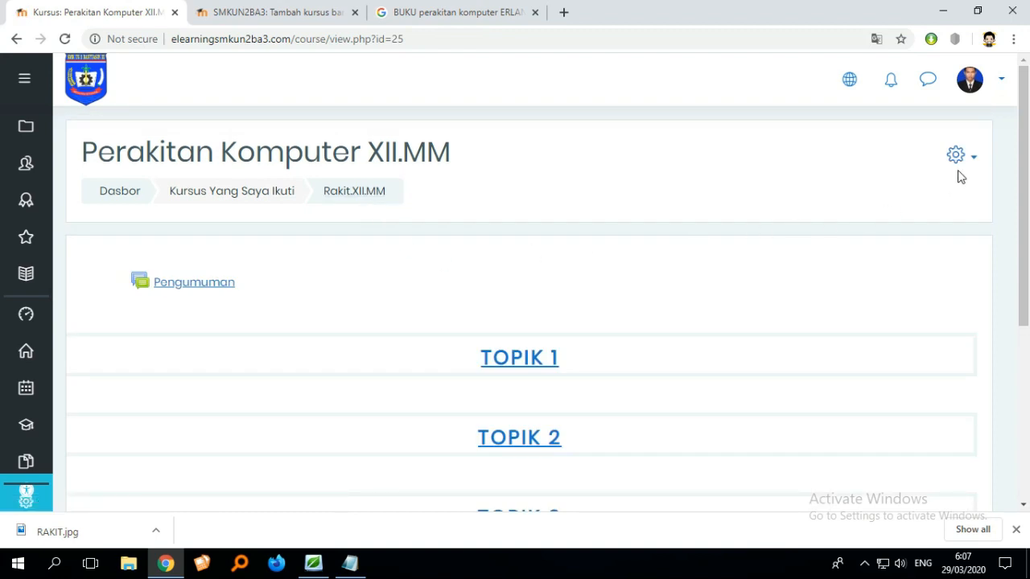
- Open the course's enrolled users (Peserta) page through the course administration's Pengguna section
left_click(957, 157)
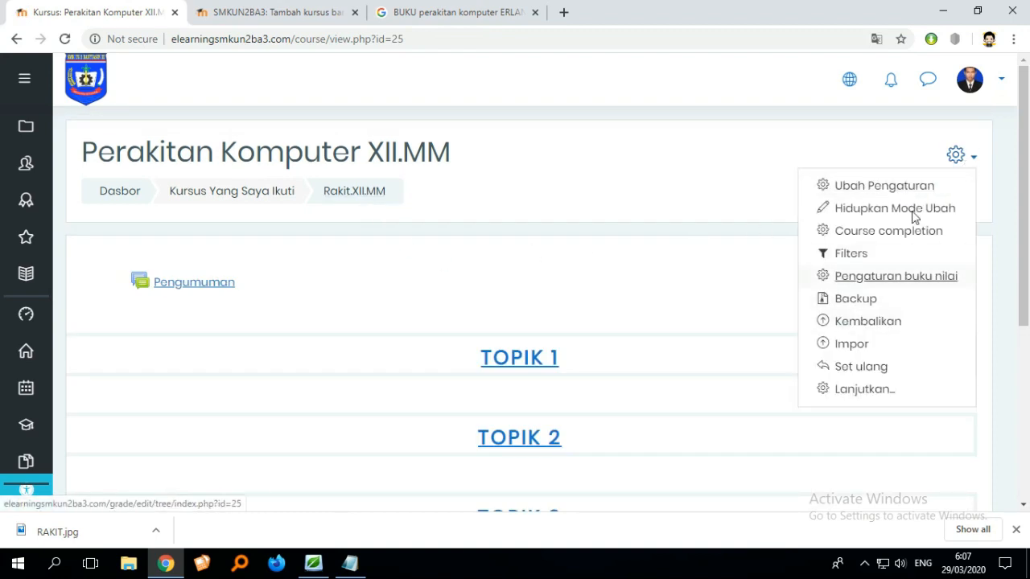
left_click(864, 390)
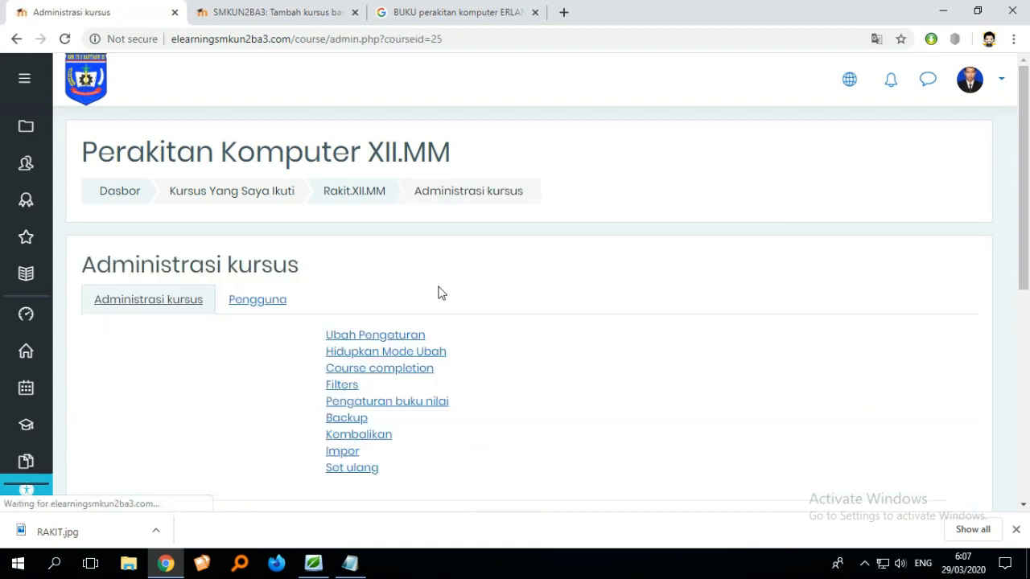
left_click(268, 309)
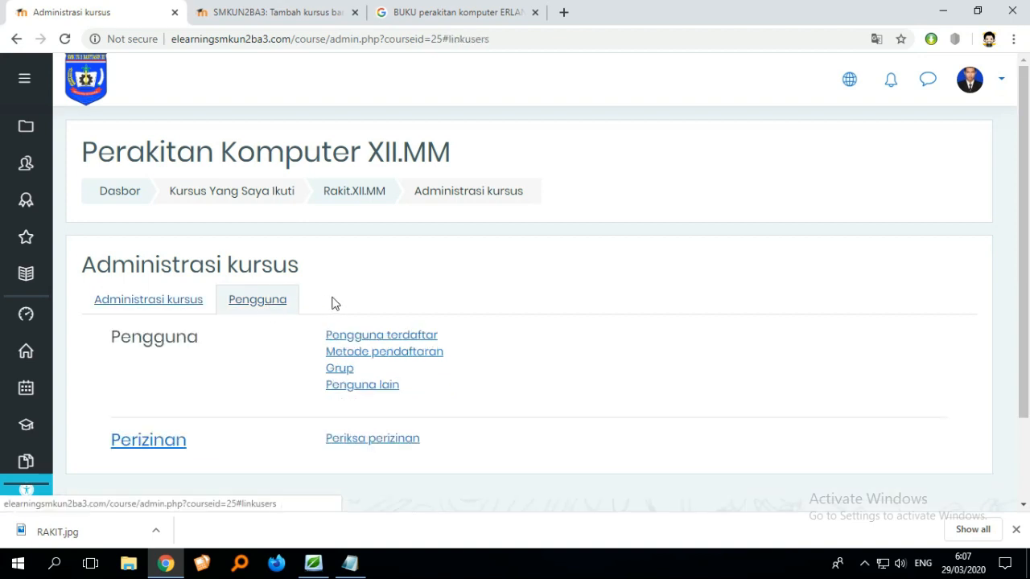
scroll(336, 301, "down", 1)
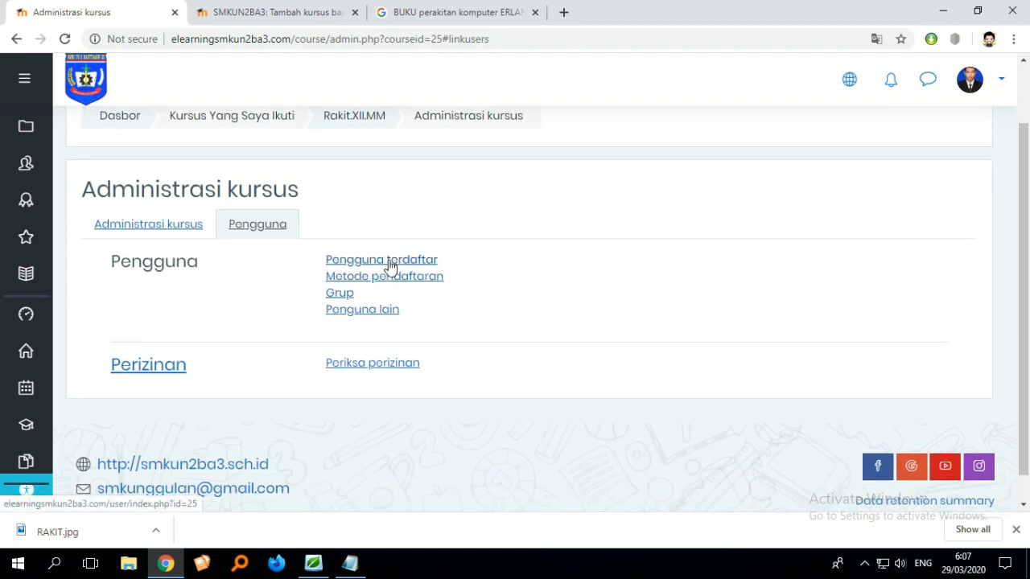
left_click(390, 266)
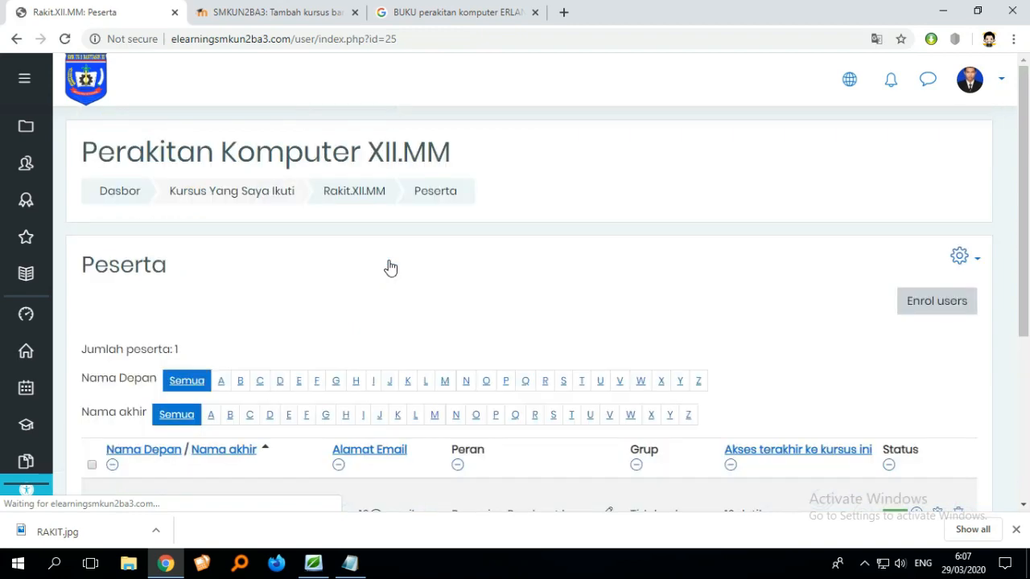
- Open the Enrol users dialog from the participants list
scroll(539, 296, "down", 2)
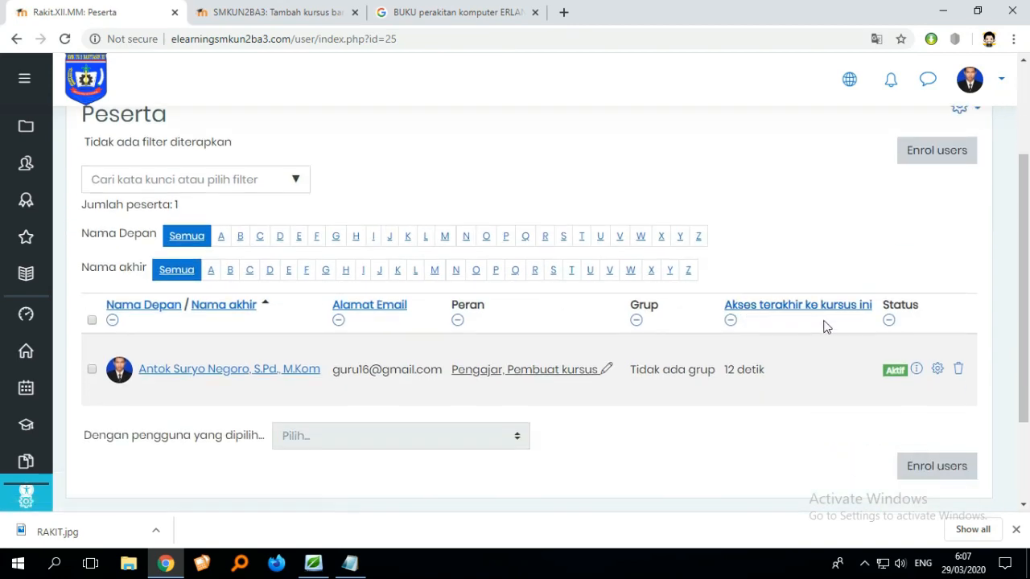
scroll(829, 330, "up", 2)
scroll(829, 330, "down", 2)
scroll(887, 336, "up", 1)
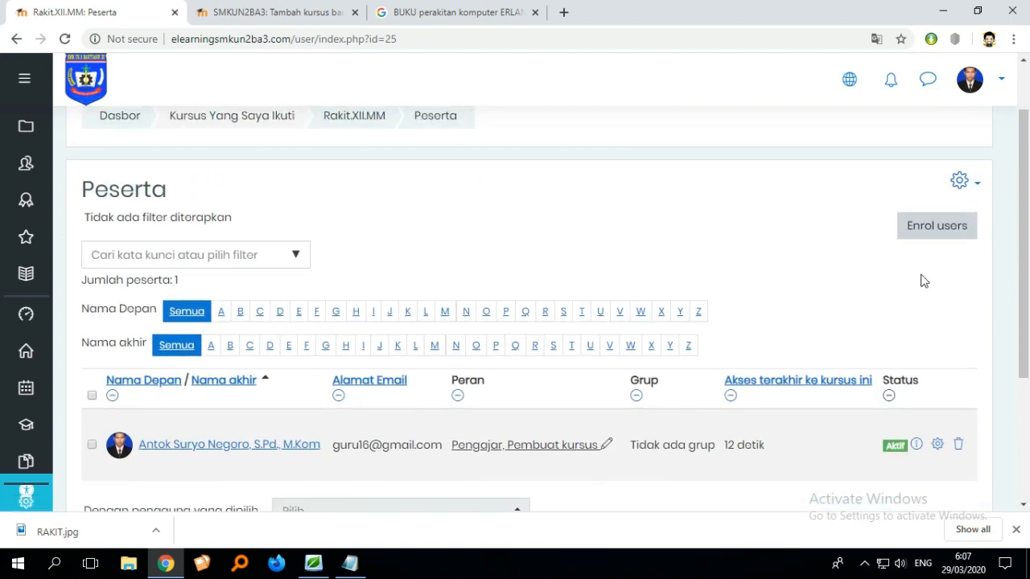
left_click(932, 240)
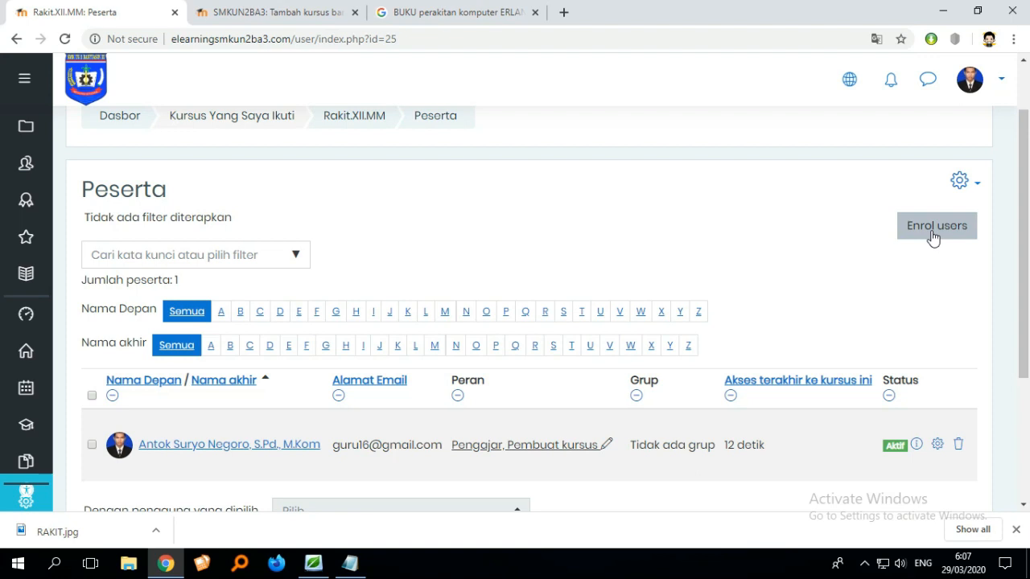
left_click(932, 238)
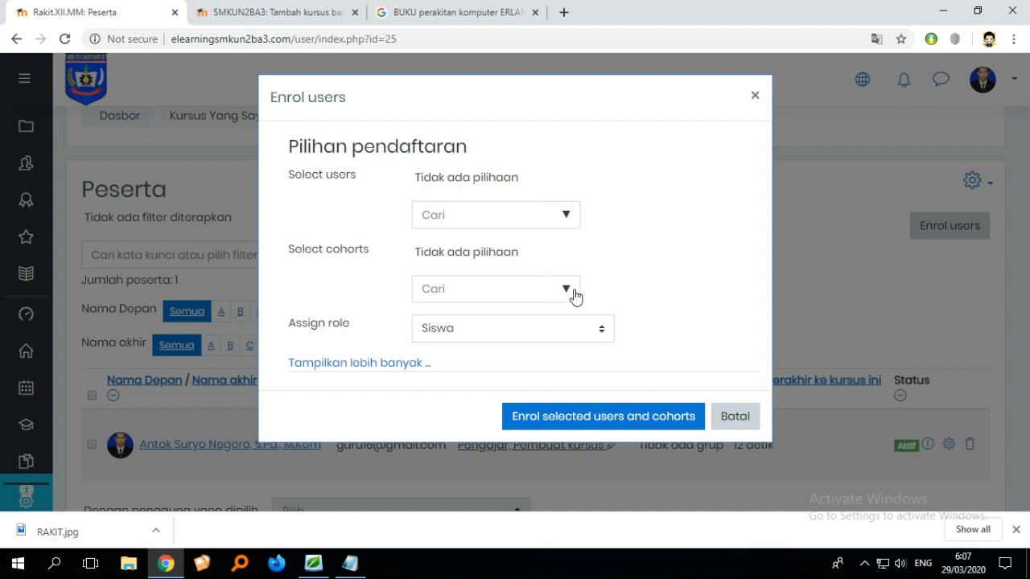
- Enrol the 12 MM cohort in the course with the Siswa role
left_click(567, 291)
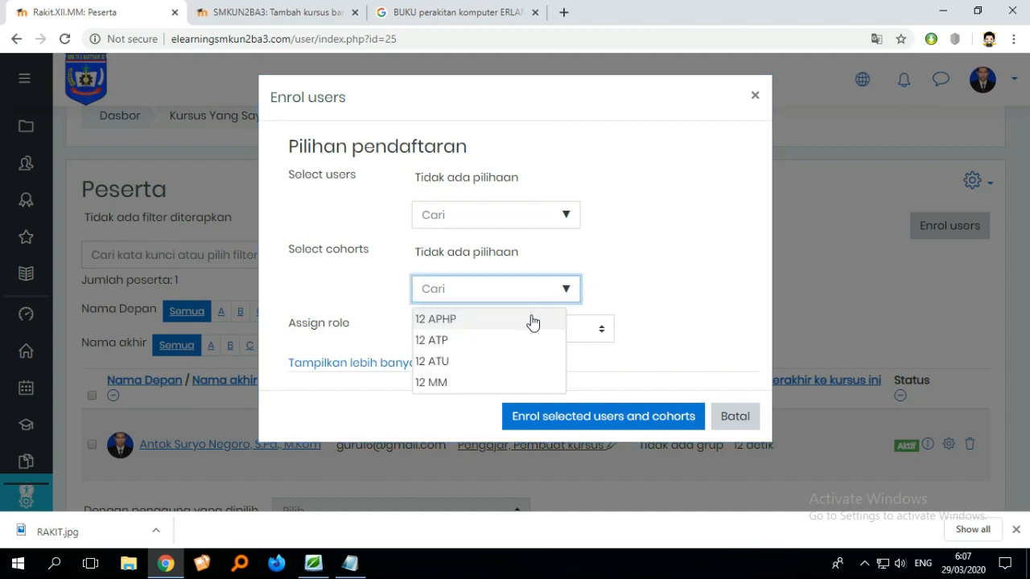
left_click(490, 348)
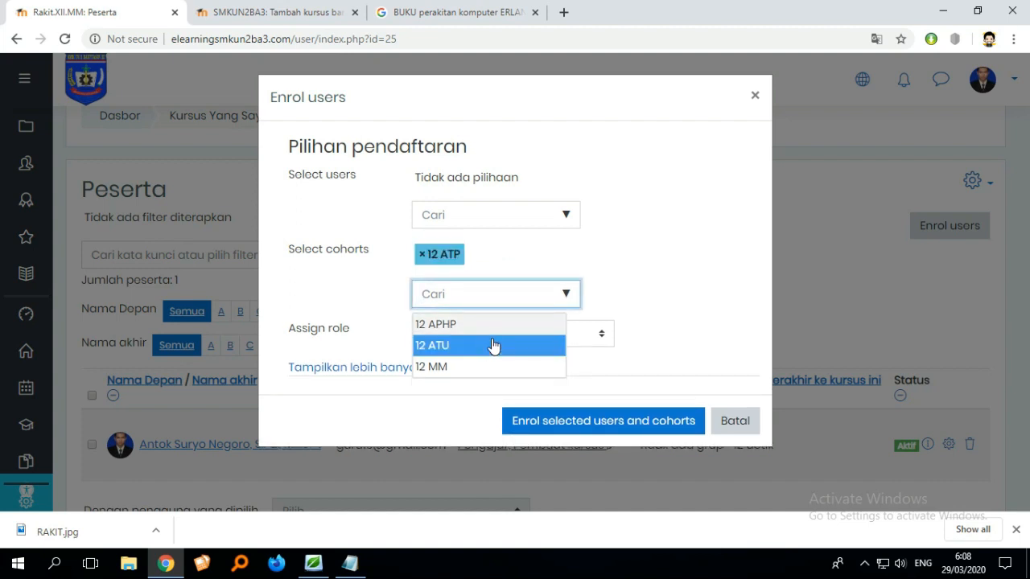
left_click(571, 300)
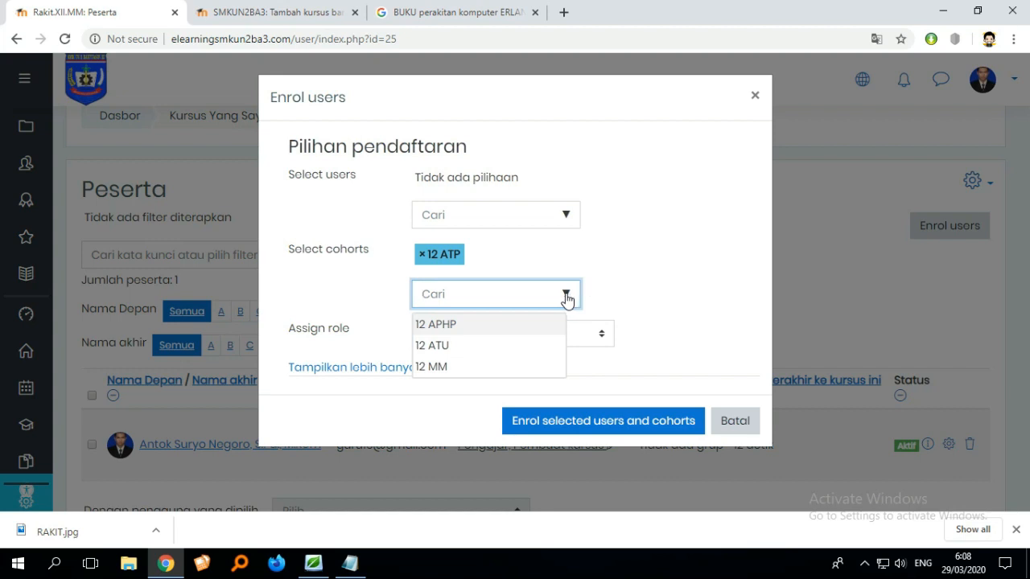
left_click(456, 368)
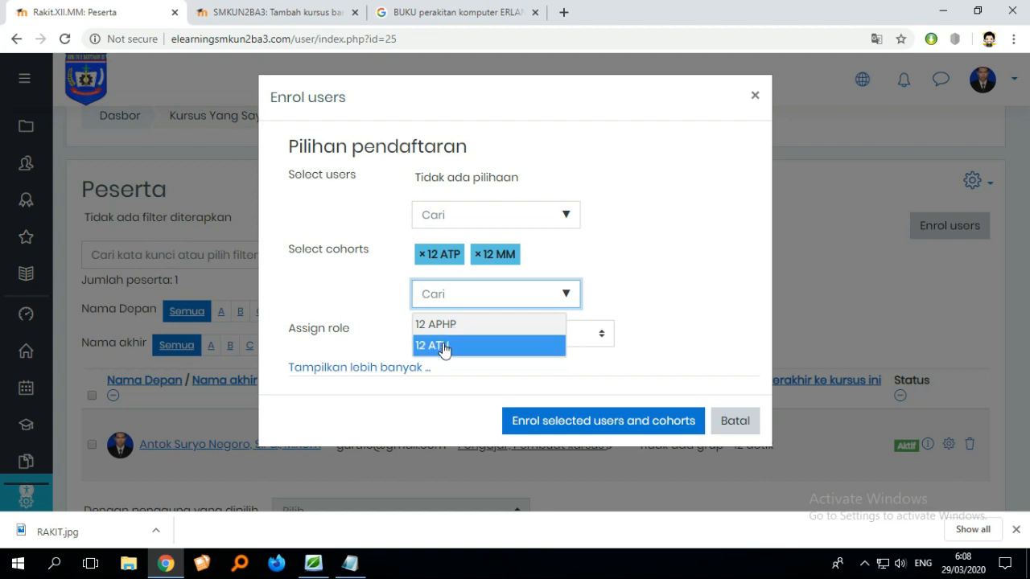
left_click(443, 348)
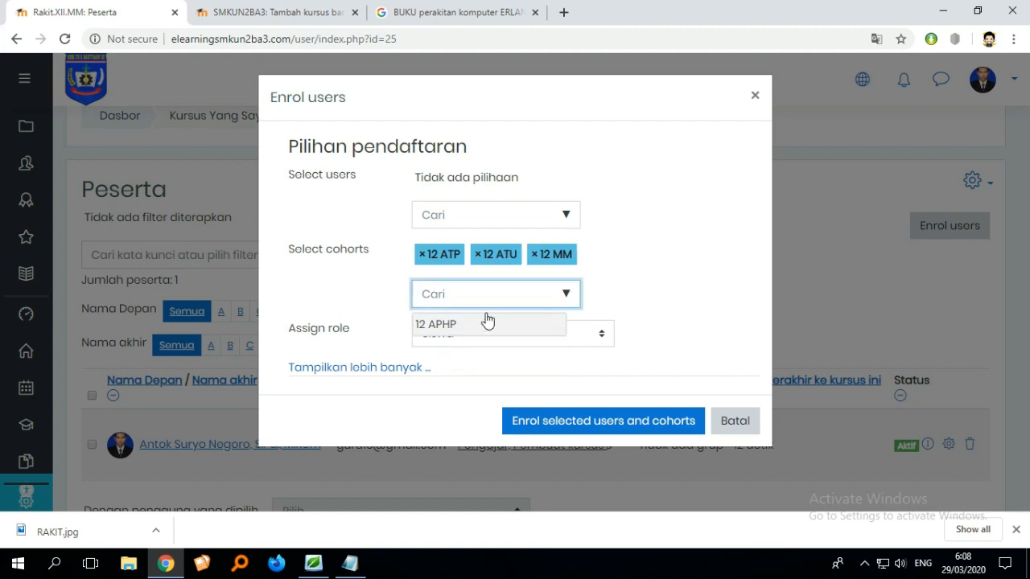
left_click(469, 332)
left_click(563, 297)
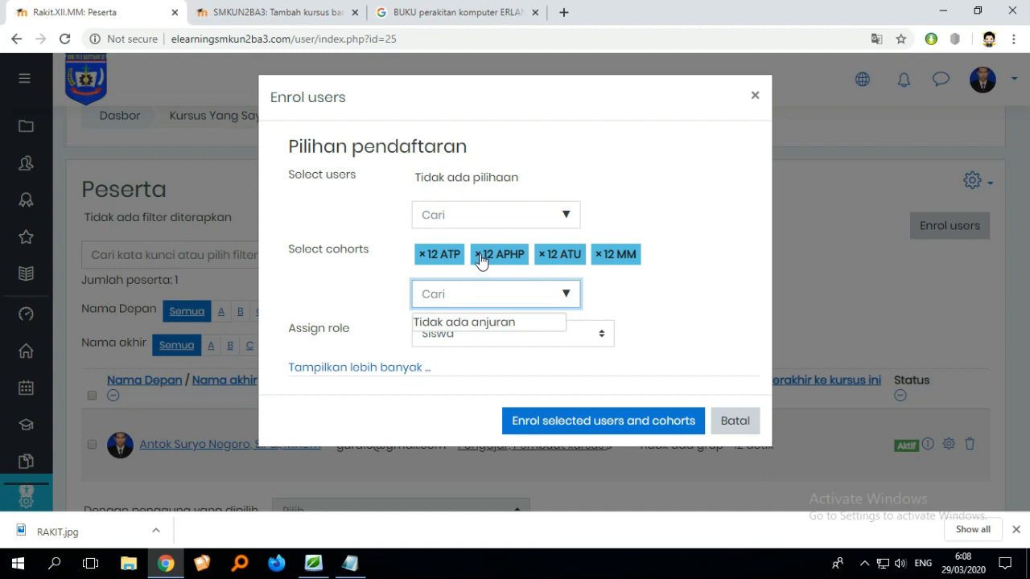
left_click(541, 254)
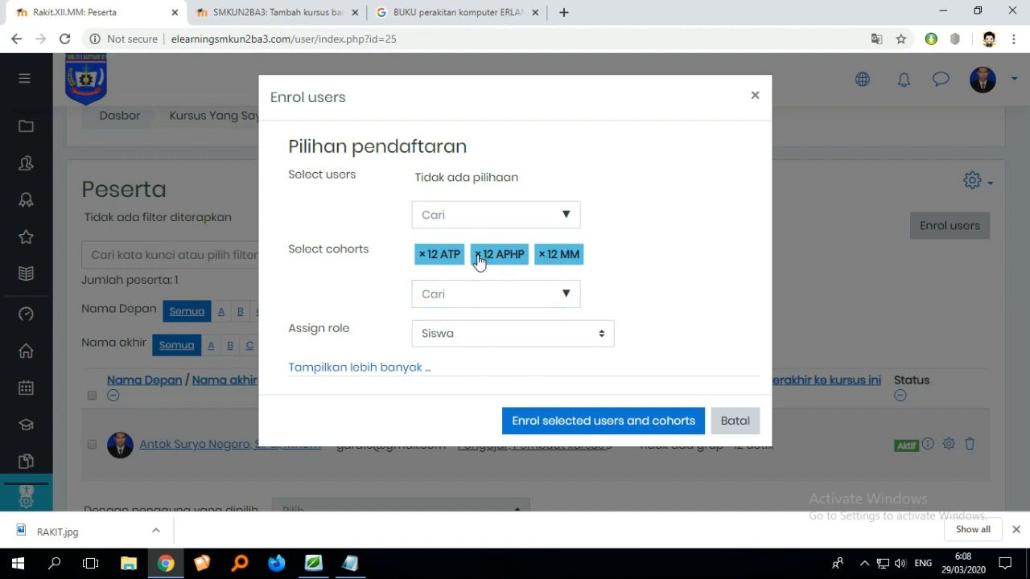
left_click(477, 255)
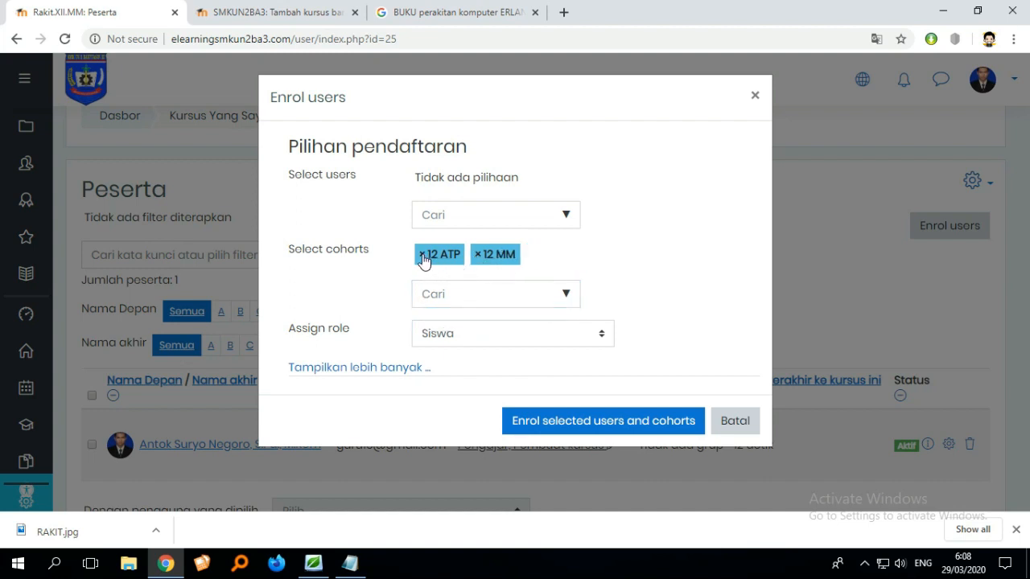
left_click(422, 255)
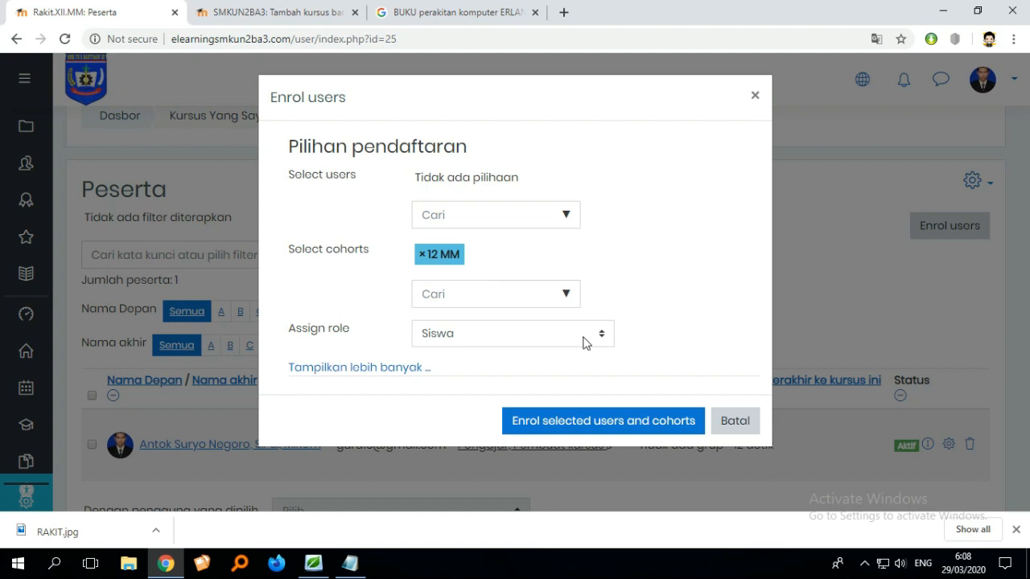
left_click(597, 426)
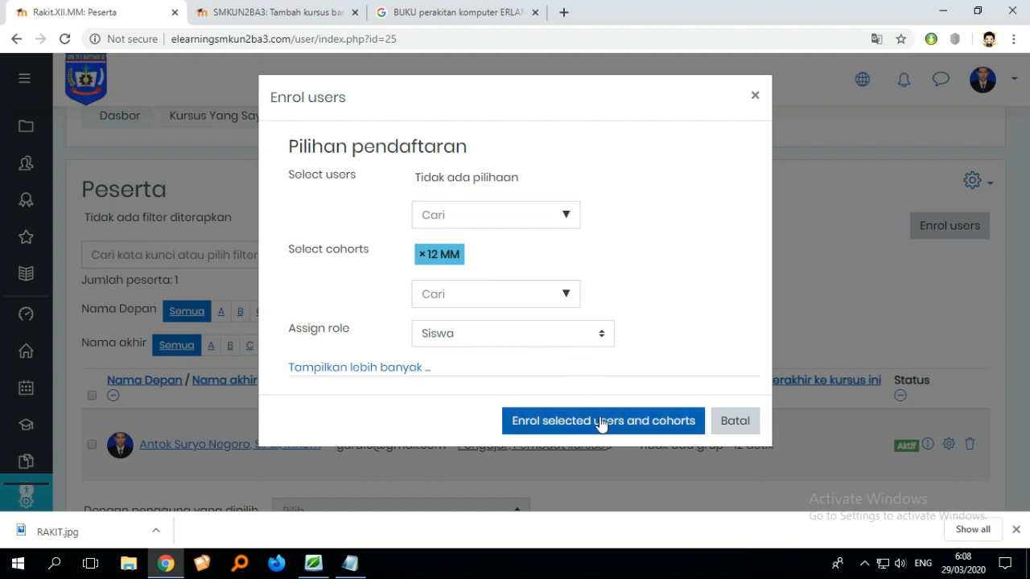
left_click(597, 426)
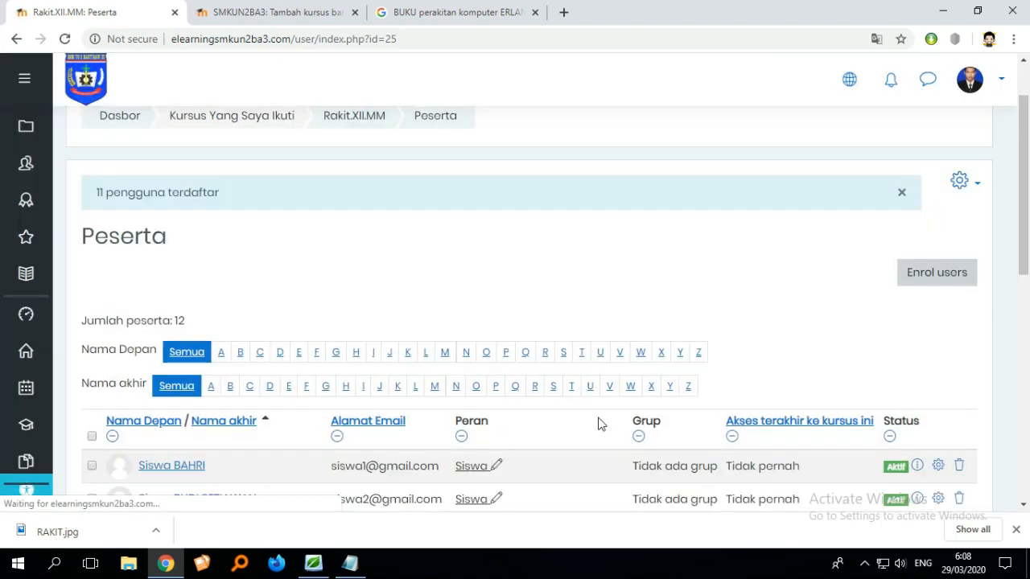
- Scroll through the participant list to review the enrolled students and their roles
scroll(623, 394, "down", 5)
scroll(620, 385, "up", 1)
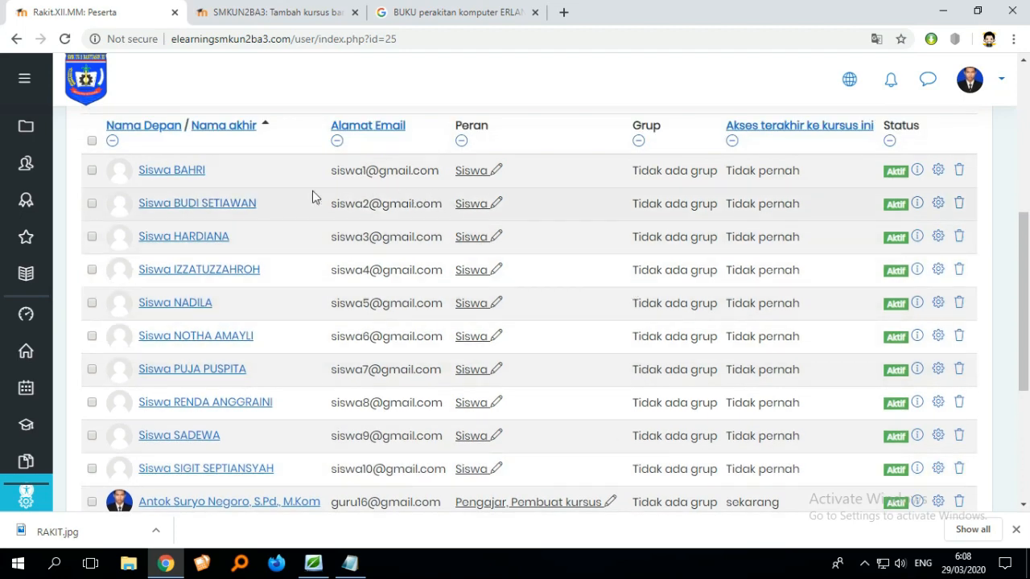
scroll(257, 289, "down", 3)
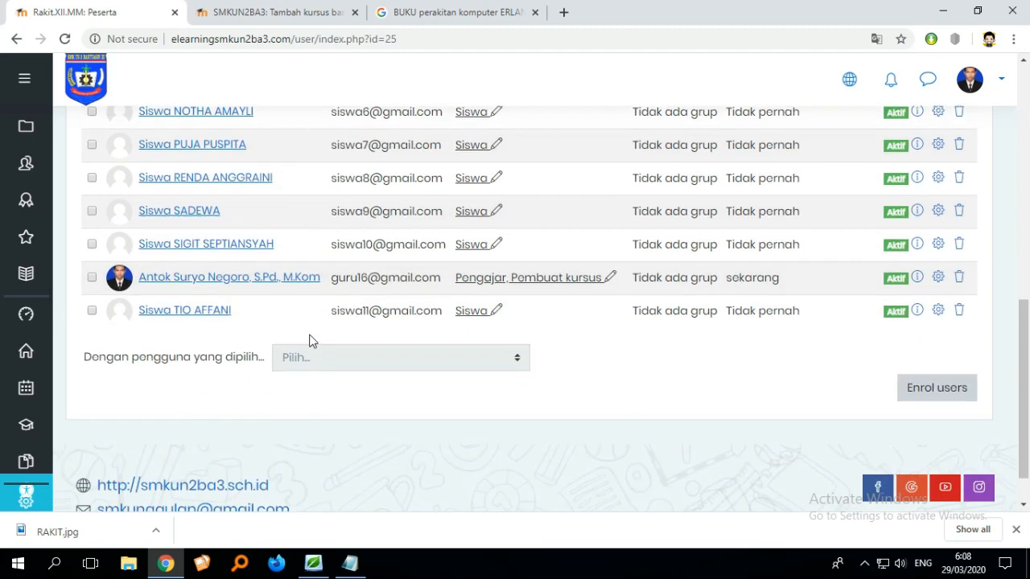
scroll(743, 329, "up", 7)
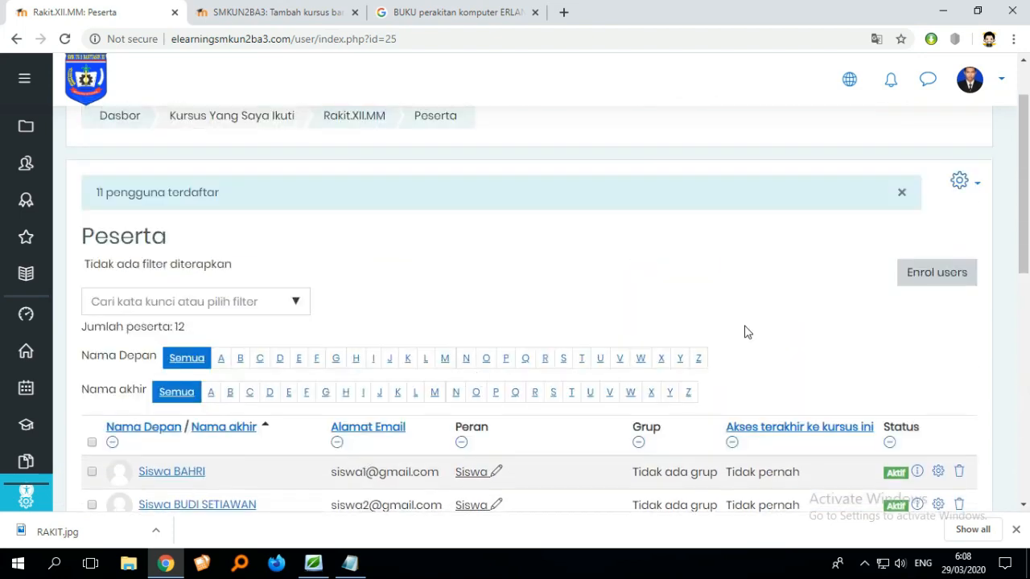
scroll(743, 329, "down", 4)
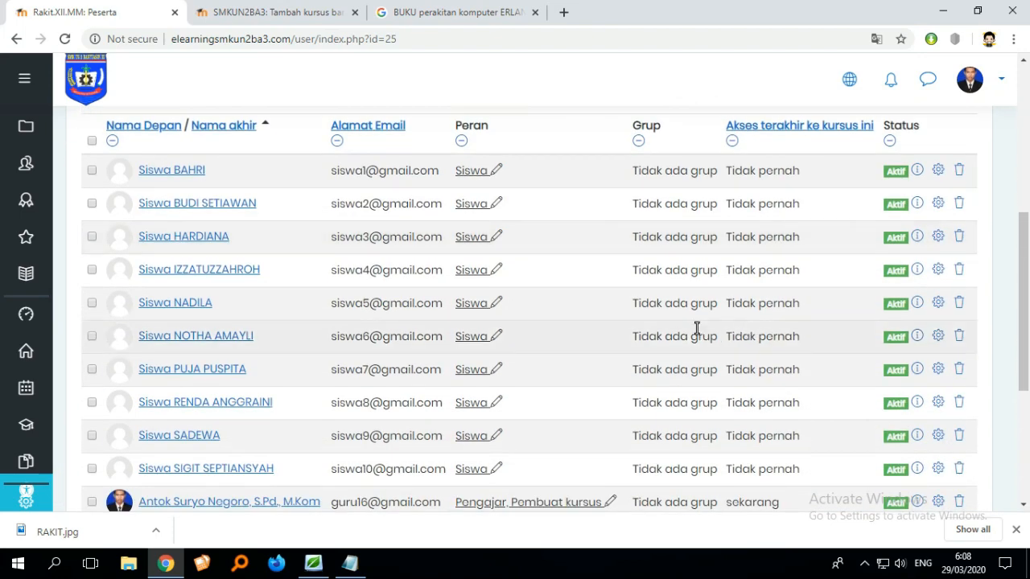
scroll(697, 328, "down", 3)
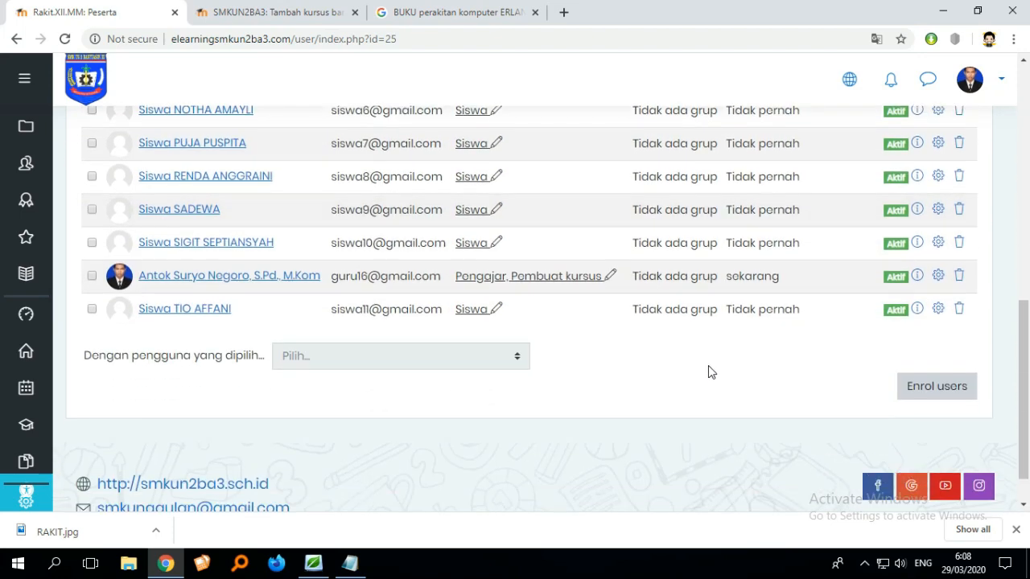
scroll(708, 365, "up", 1)
scroll(715, 371, "up", 1)
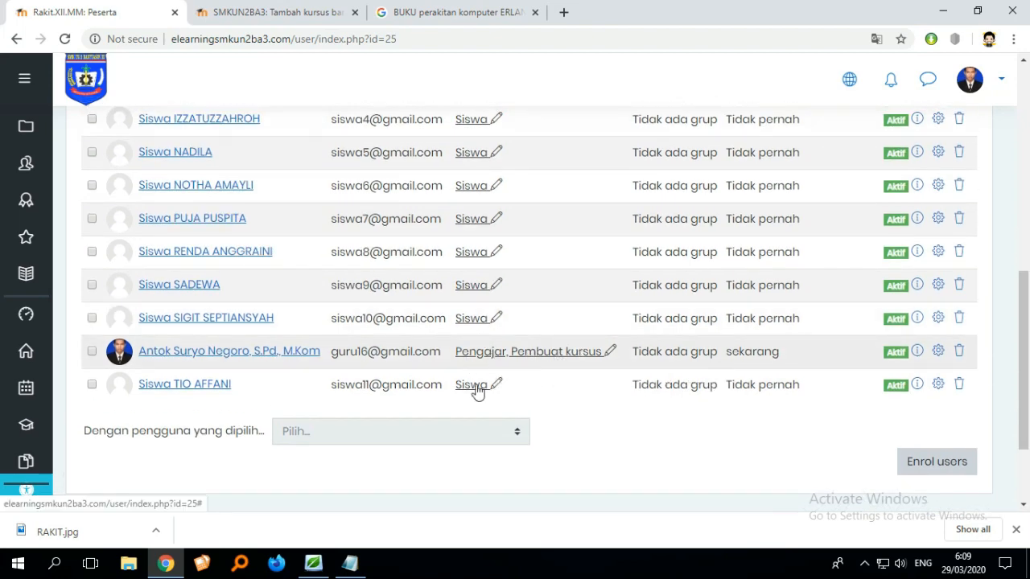
scroll(479, 375, "up", 5)
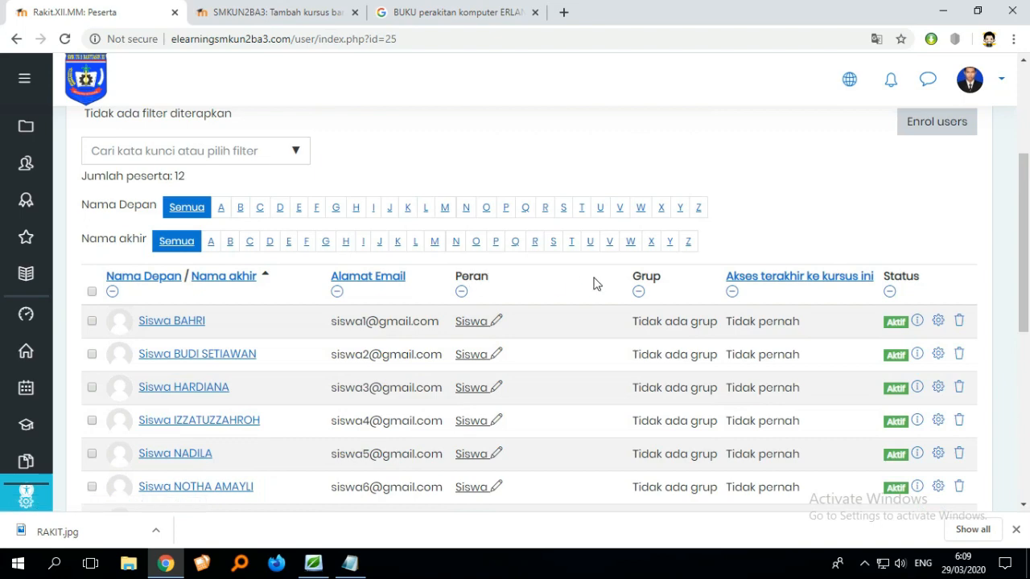
scroll(595, 286, "up", 3)
scroll(600, 291, "down", 10)
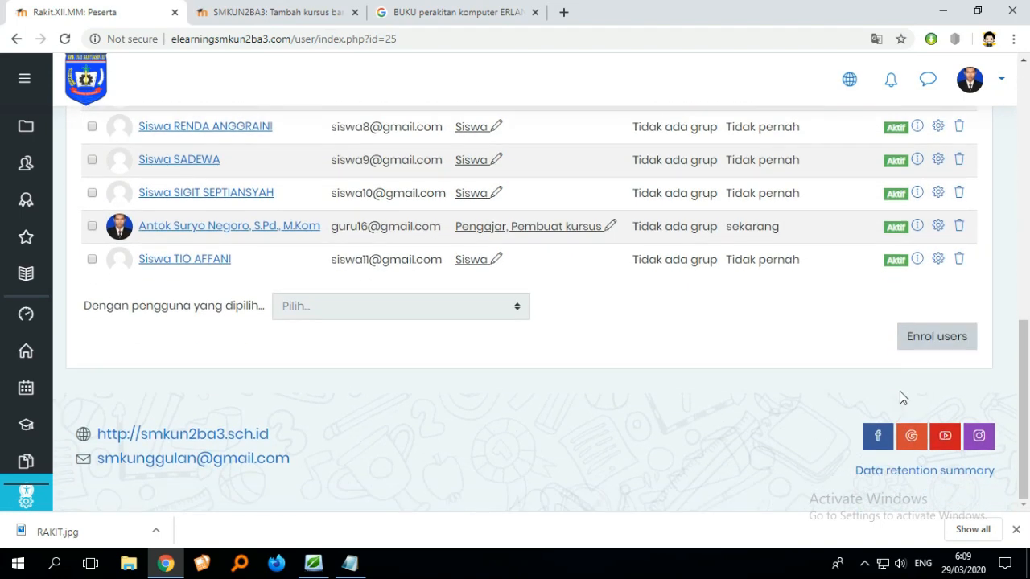
scroll(644, 246, "up", 10)
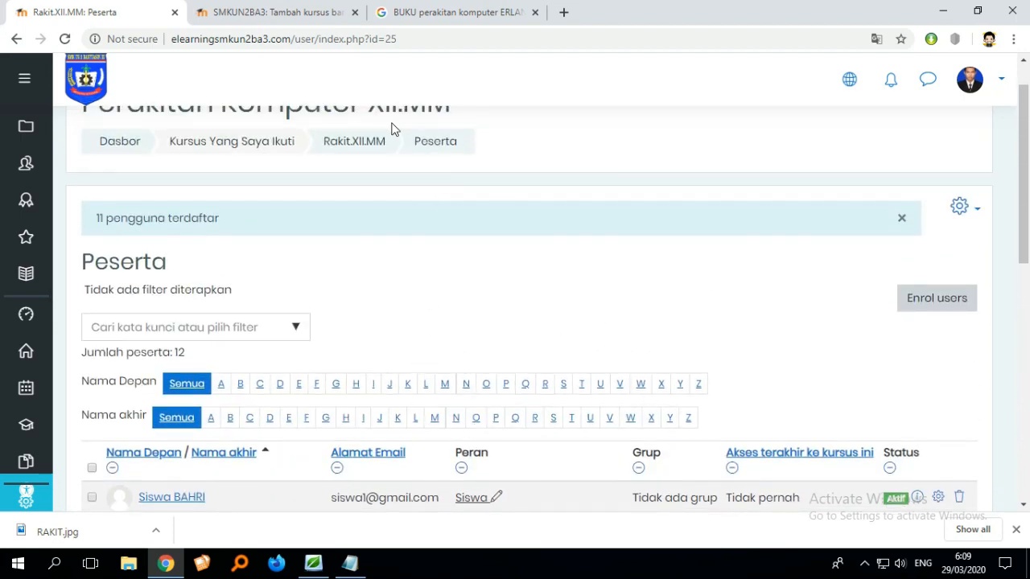
- Switch to the course-adding tab and scroll through its course settings form
left_click(297, 25)
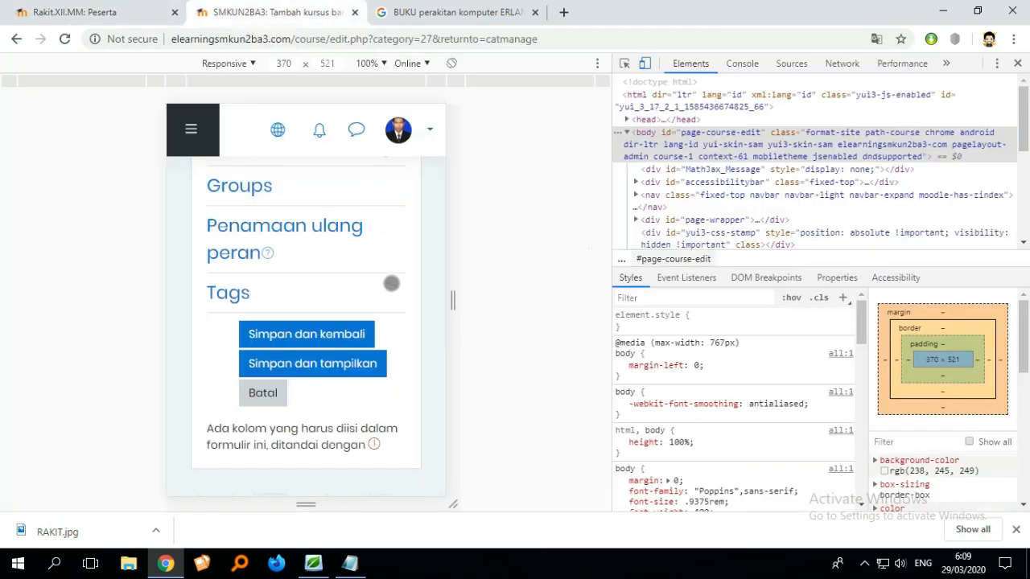
scroll(395, 286, "down", 1)
scroll(396, 291, "down", 2)
scroll(397, 292, "up", 5)
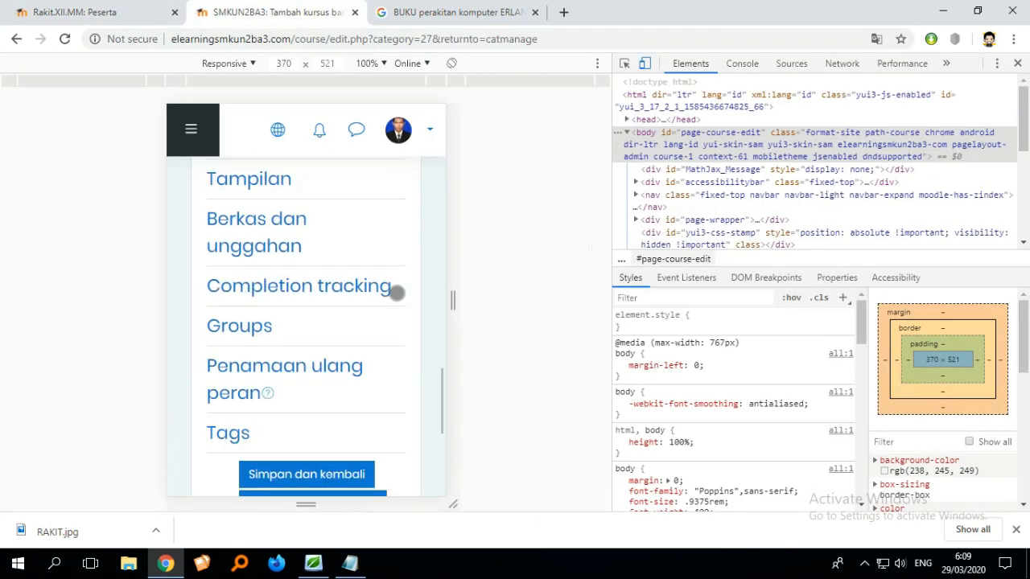
scroll(396, 293, "up", 15)
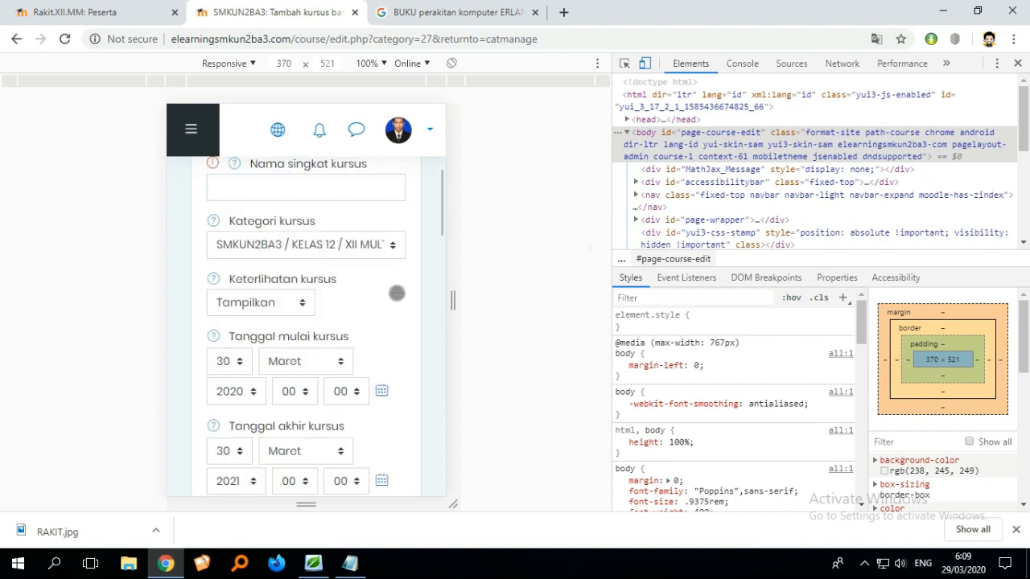
- Open the Perakitan Komputer XII.MM course from the course list on the teacher's own profile in the mobile view
scroll(398, 286, "up", 3)
left_click(419, 134)
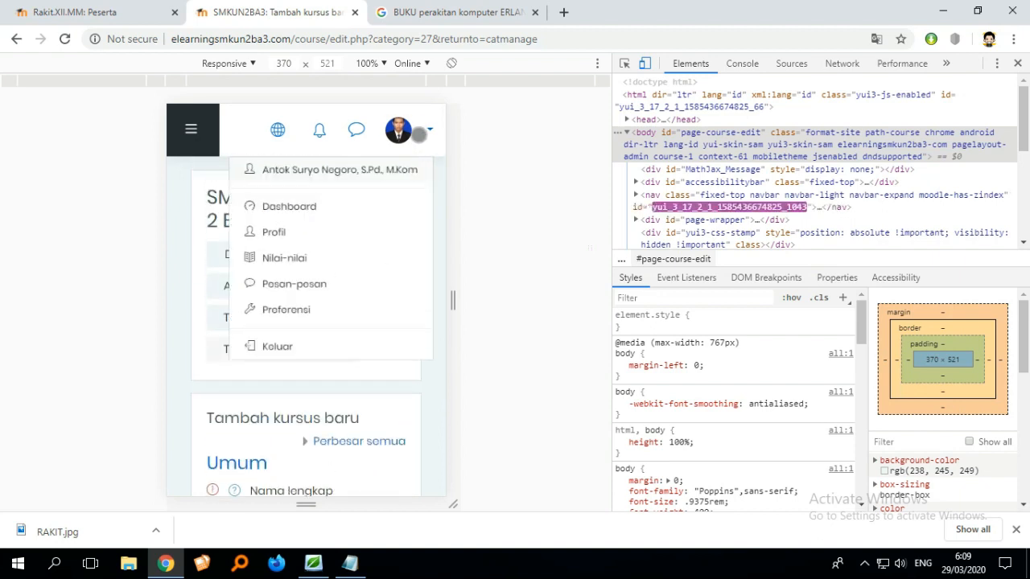
left_click(330, 166)
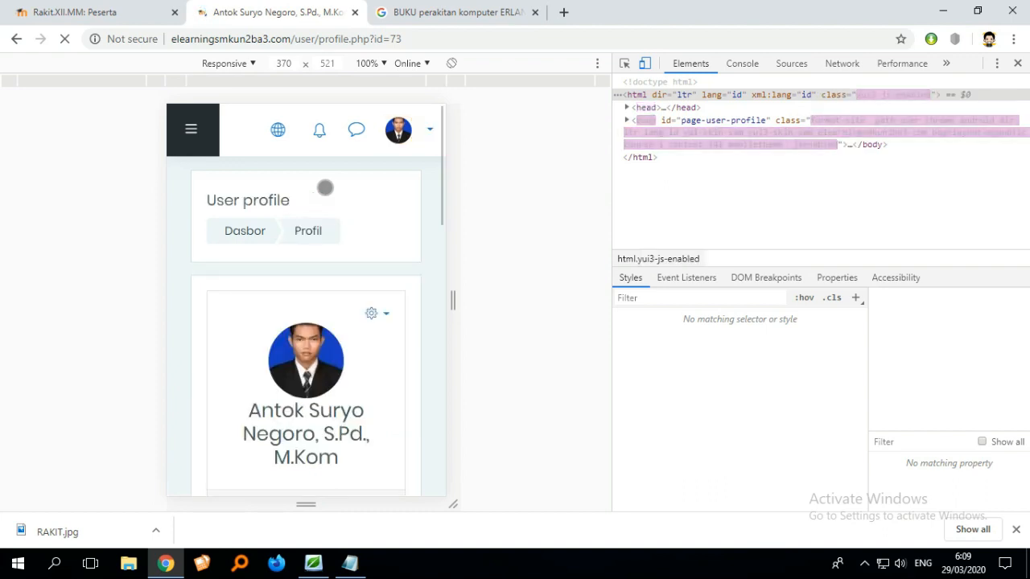
scroll(327, 351, "down", 2)
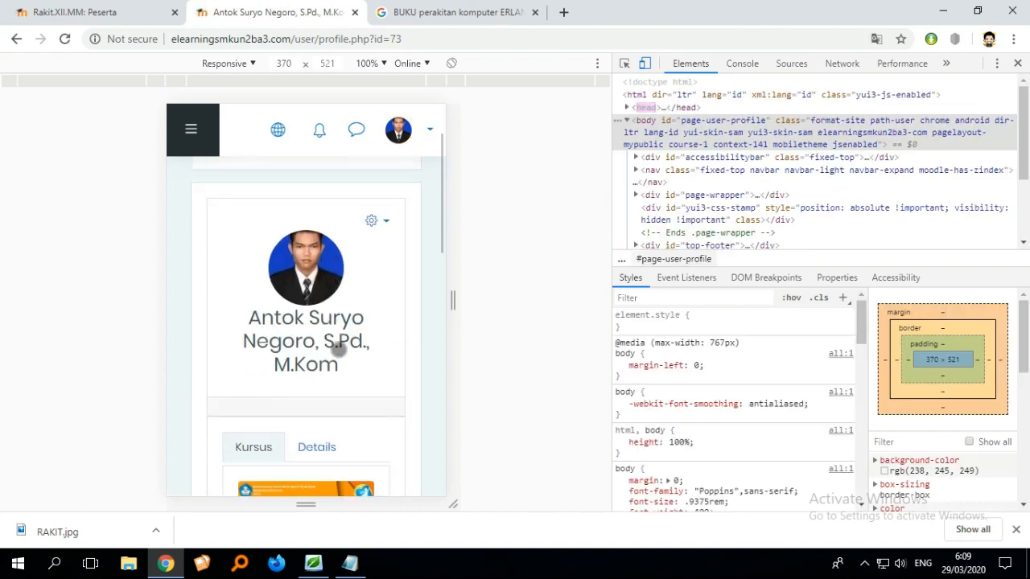
scroll(357, 345, "up", 2)
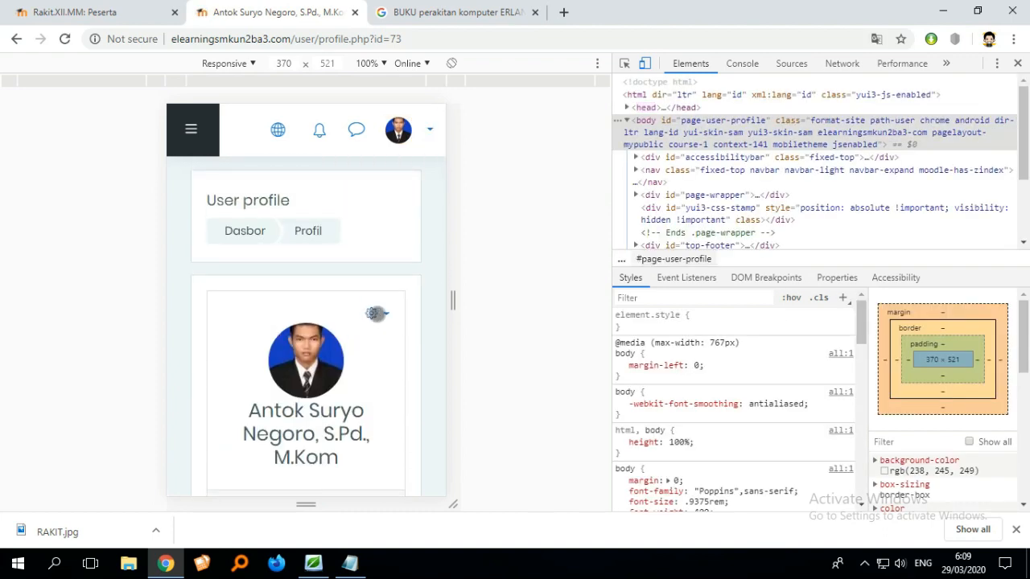
scroll(375, 318, "down", 8)
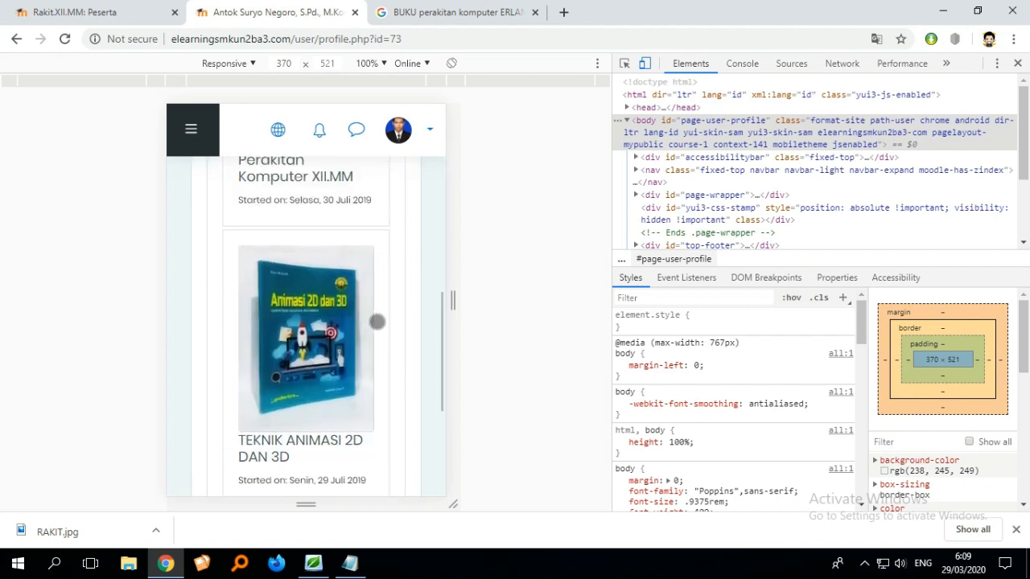
scroll(376, 322, "up", 4)
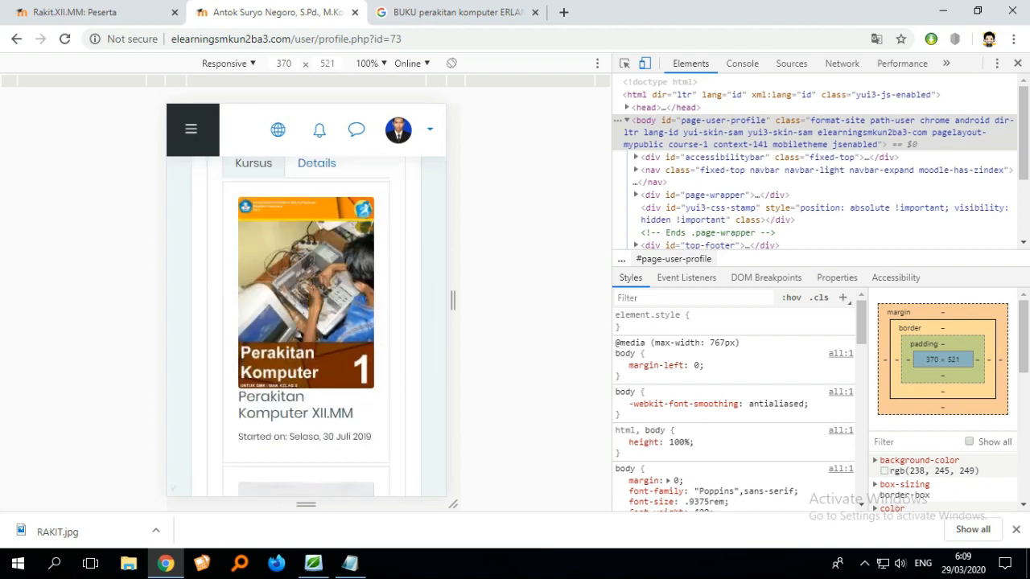
left_click(314, 299)
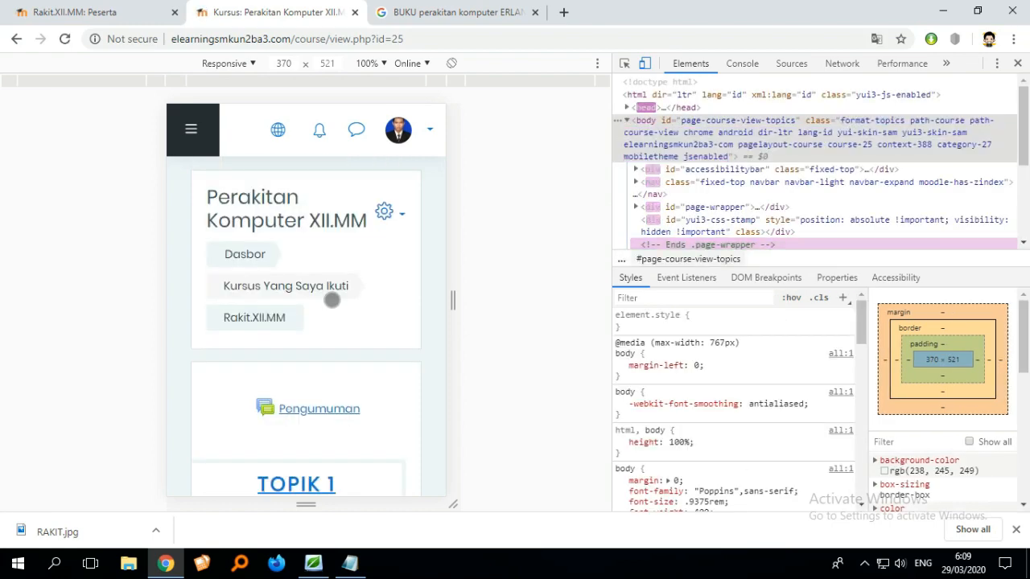
- Open the course administration page from the course settings menu
scroll(362, 292, "down", 4)
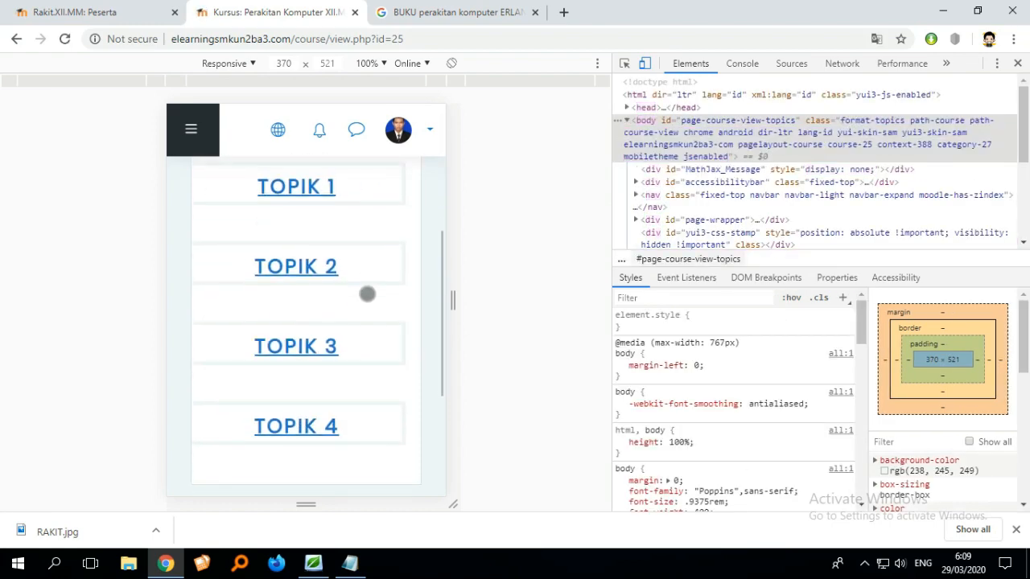
scroll(367, 293, "down", 3)
scroll(367, 295, "up", 6)
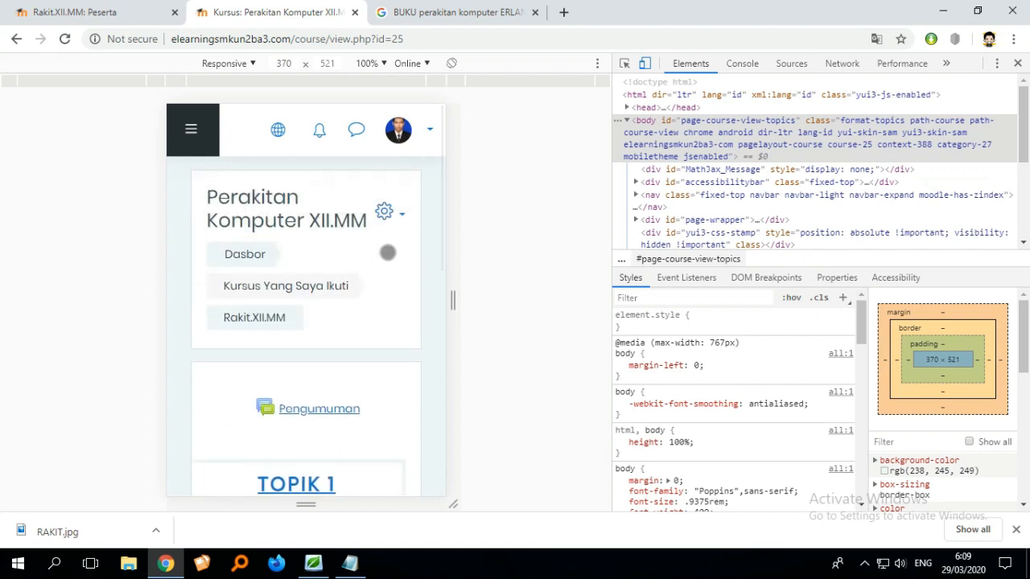
left_click(384, 212)
scroll(346, 310, "down", 1)
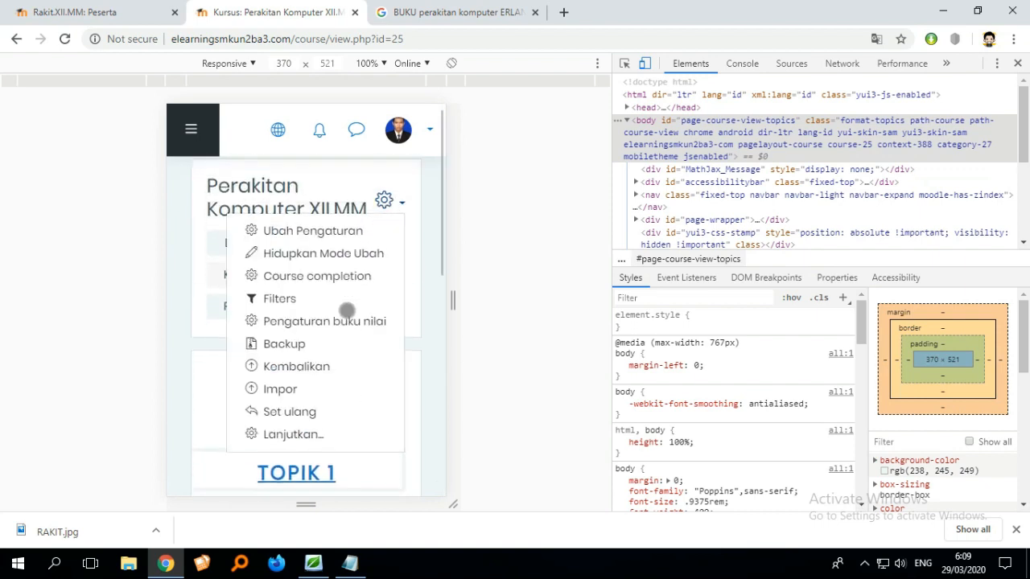
scroll(347, 310, "down", 1)
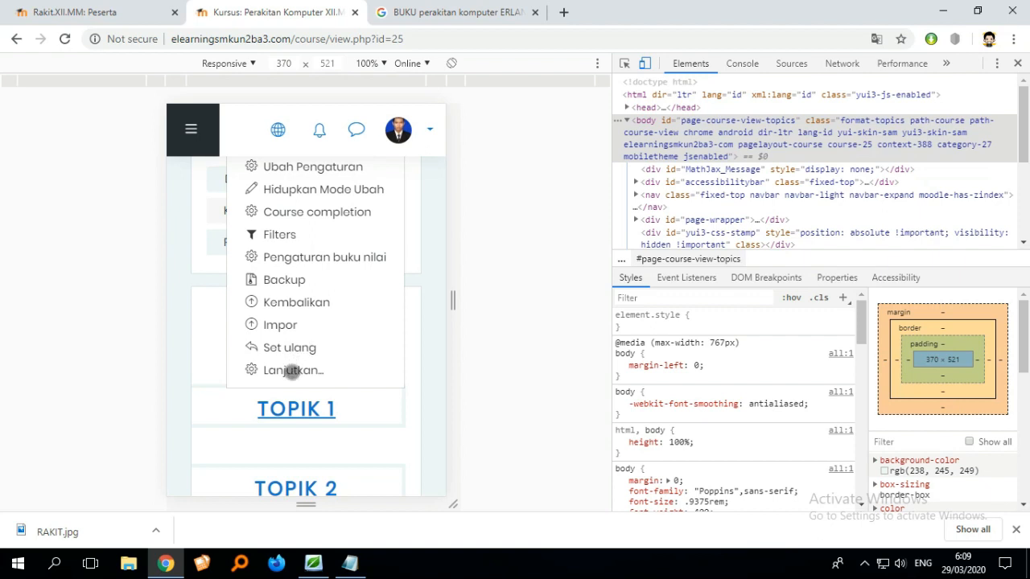
left_click(292, 371)
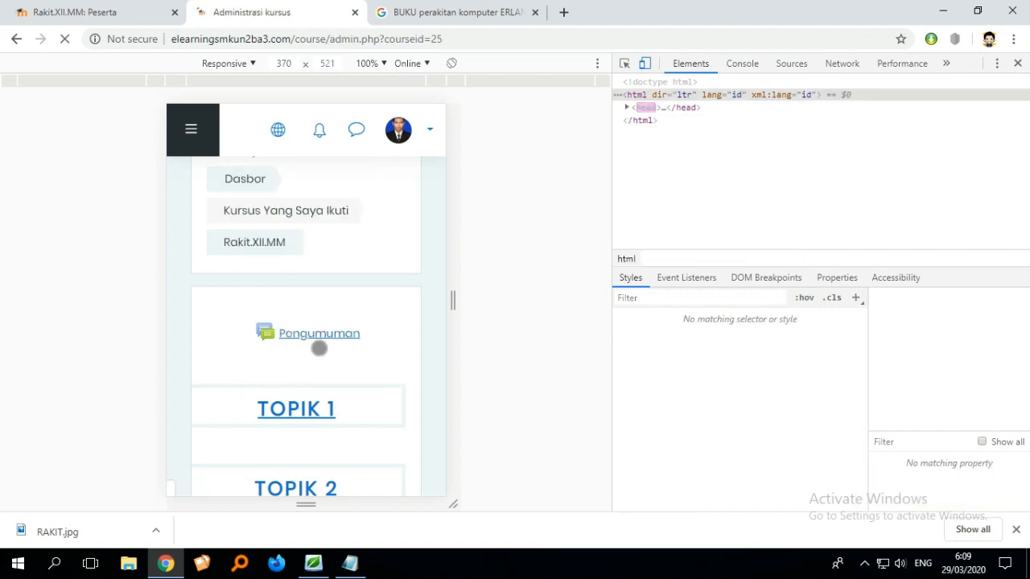
- Open the enrolled users list from the Pengguna section of course administration
scroll(345, 317, "down", 2)
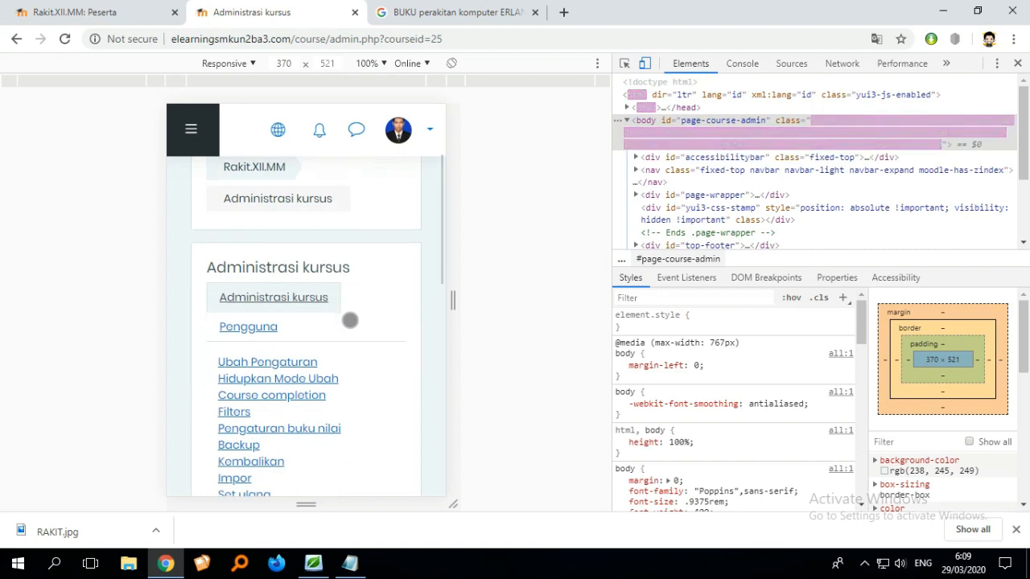
left_click(254, 330)
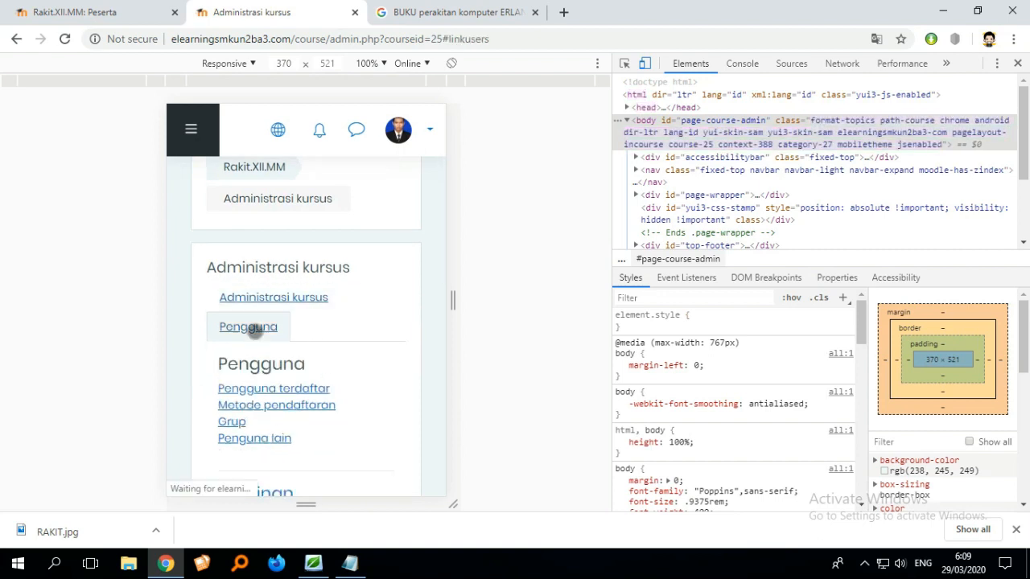
scroll(308, 330, "down", 1)
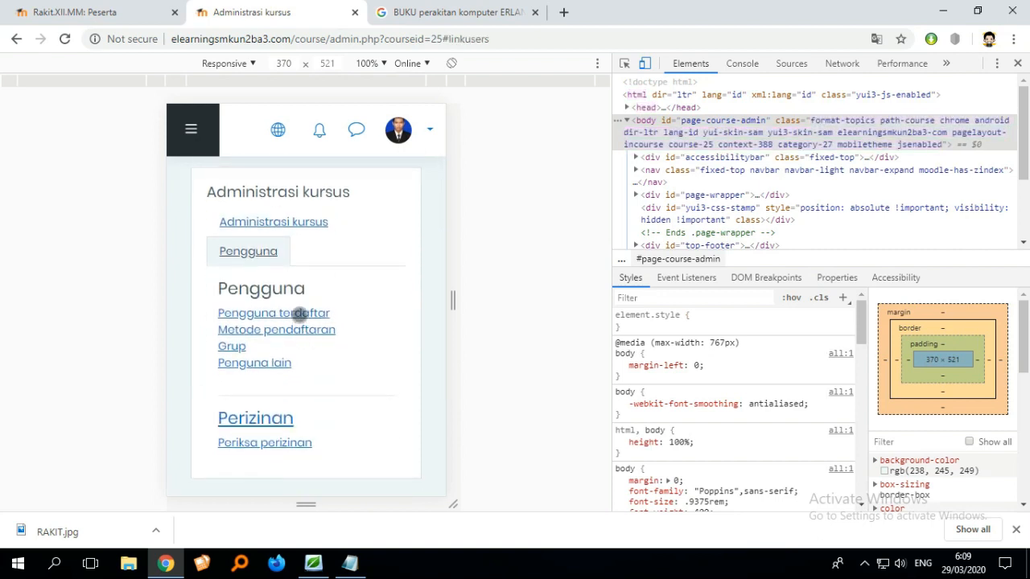
left_click(300, 313)
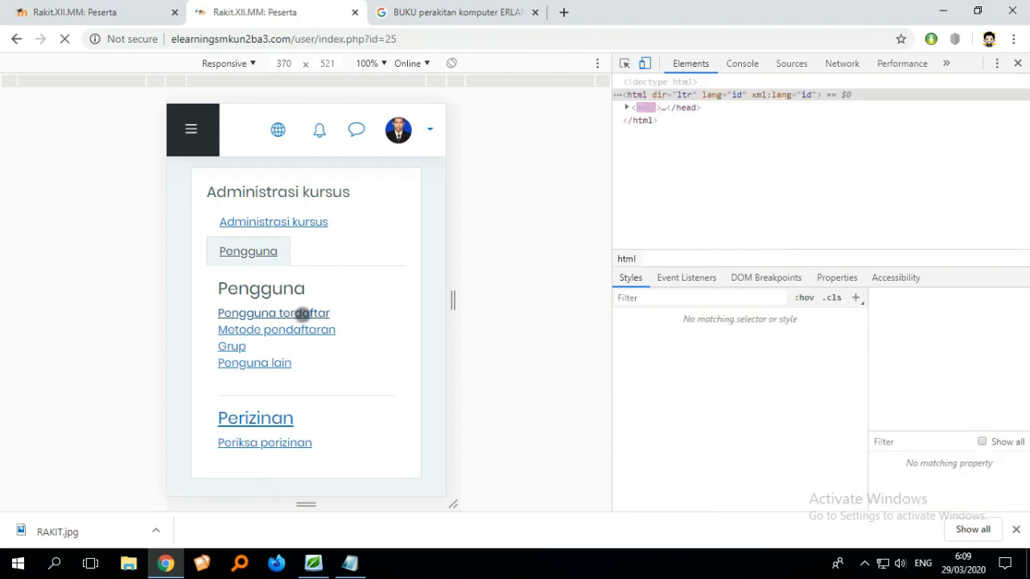
- Open the Enrol users dialog from the course participants page
scroll(361, 316, "down", 1)
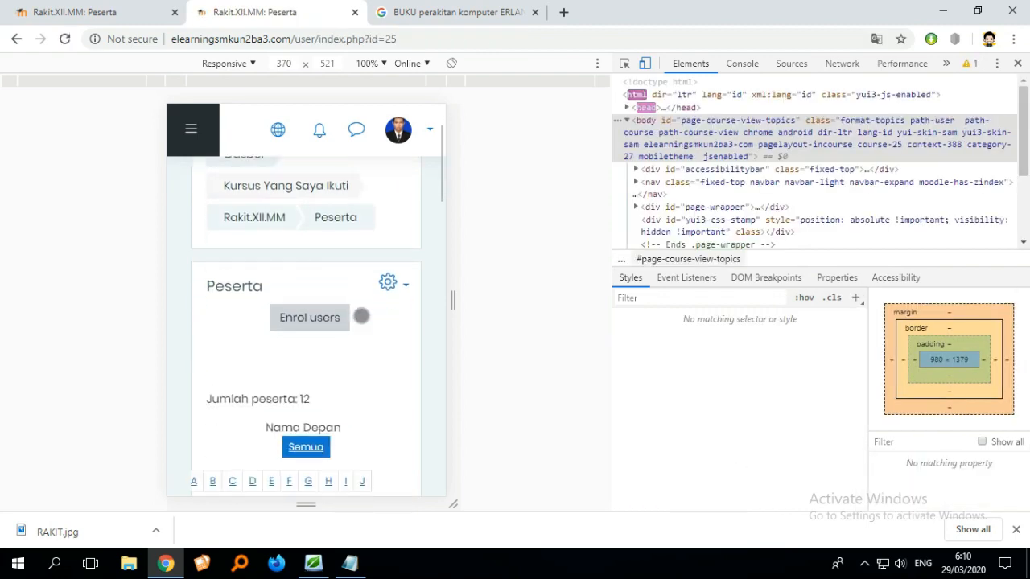
scroll(361, 317, "down", 1)
scroll(340, 324, "down", 1)
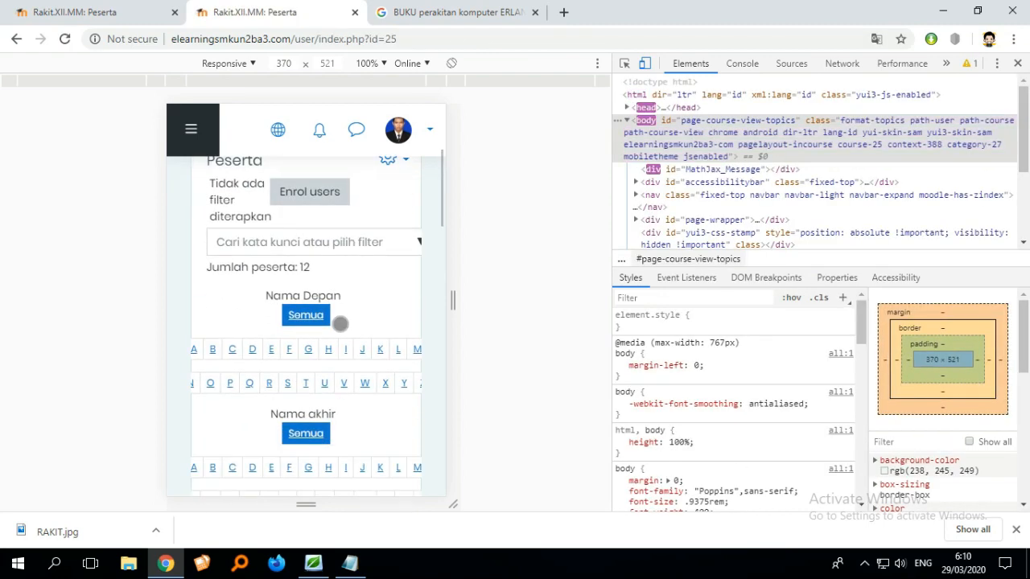
scroll(341, 324, "down", 2)
scroll(334, 329, "up", 4)
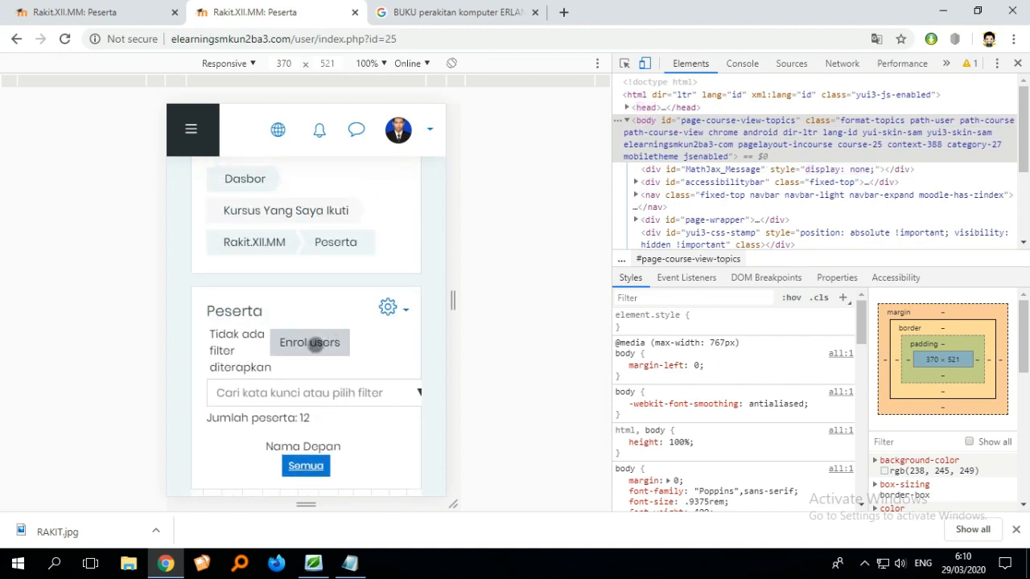
left_click(314, 343)
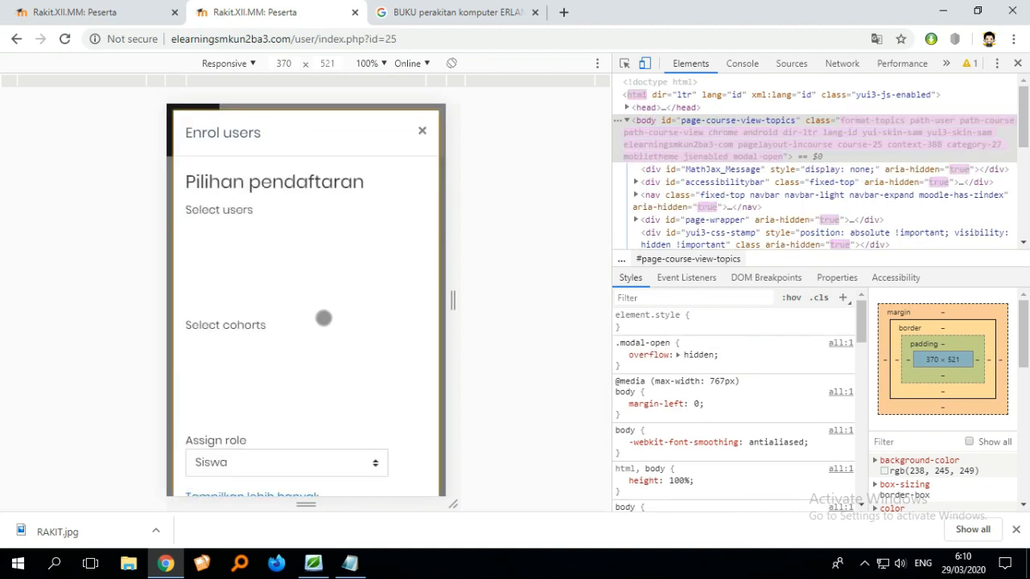
- Select the 12 ATU and 12 ATP cohorts in the Enrol users dialog
scroll(323, 316, "down", 1)
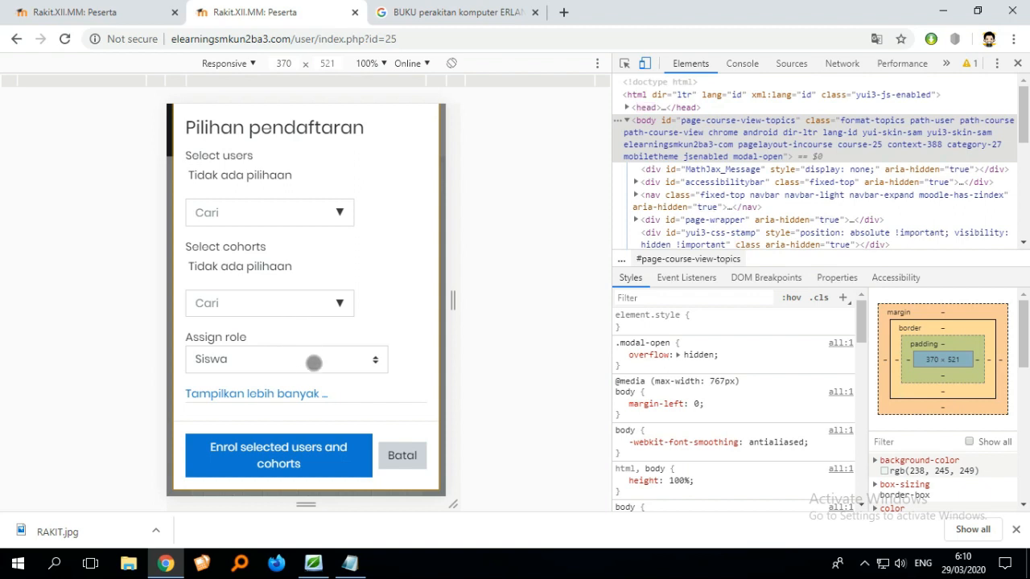
left_click(319, 305)
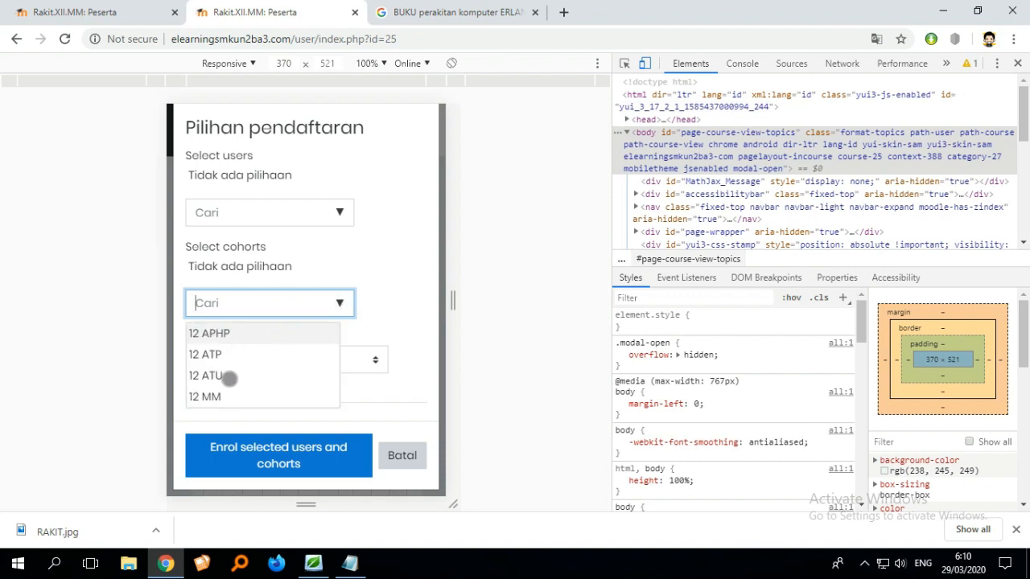
left_click(215, 375)
left_click(213, 375)
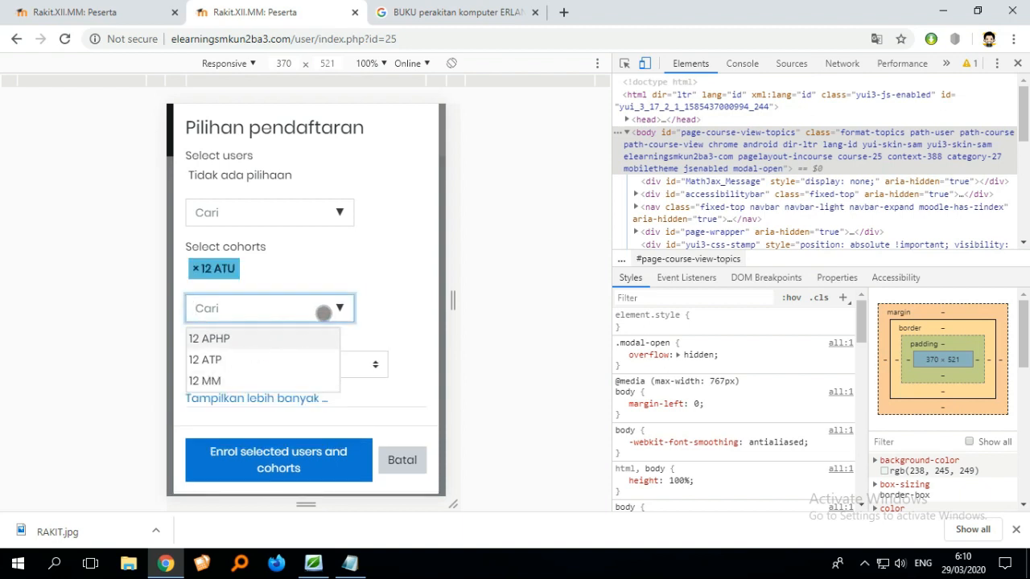
left_click(205, 360)
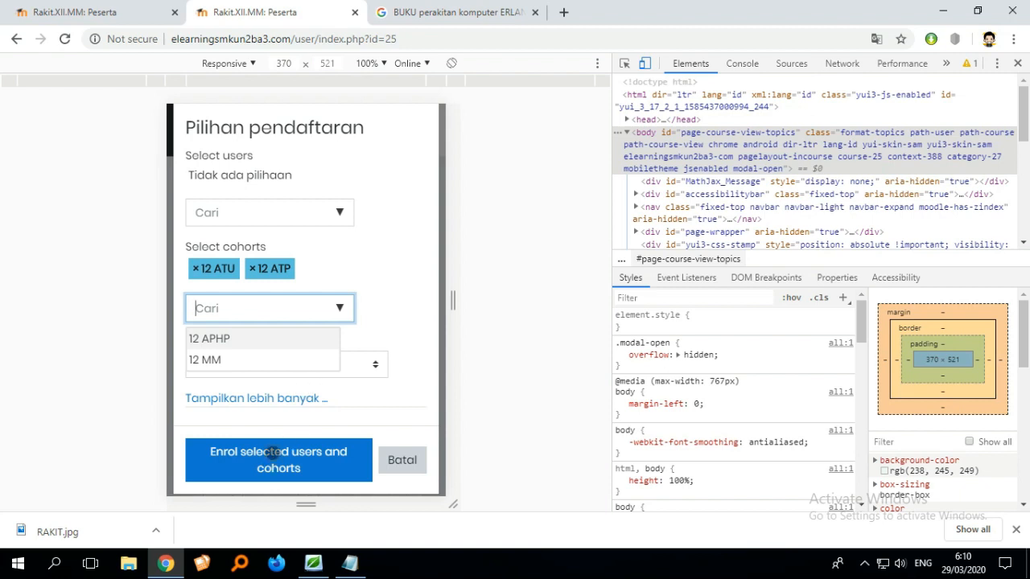
scroll(283, 467, "down", 1)
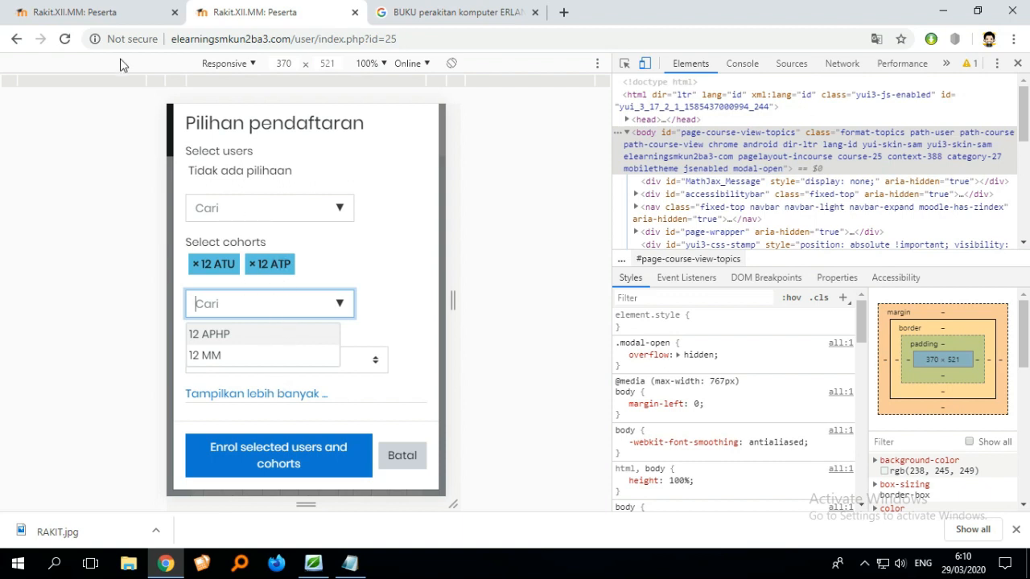
- Switch to the first tab and open Perakitan Komputer XII.MM from the dashboard's recently accessed courses
left_click(88, 12)
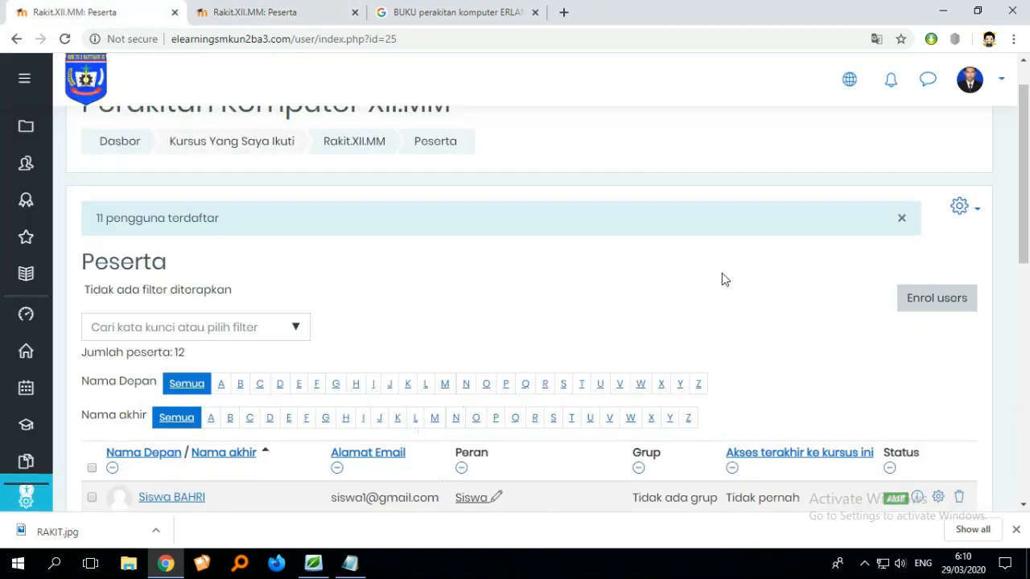
scroll(722, 280, "up", 1)
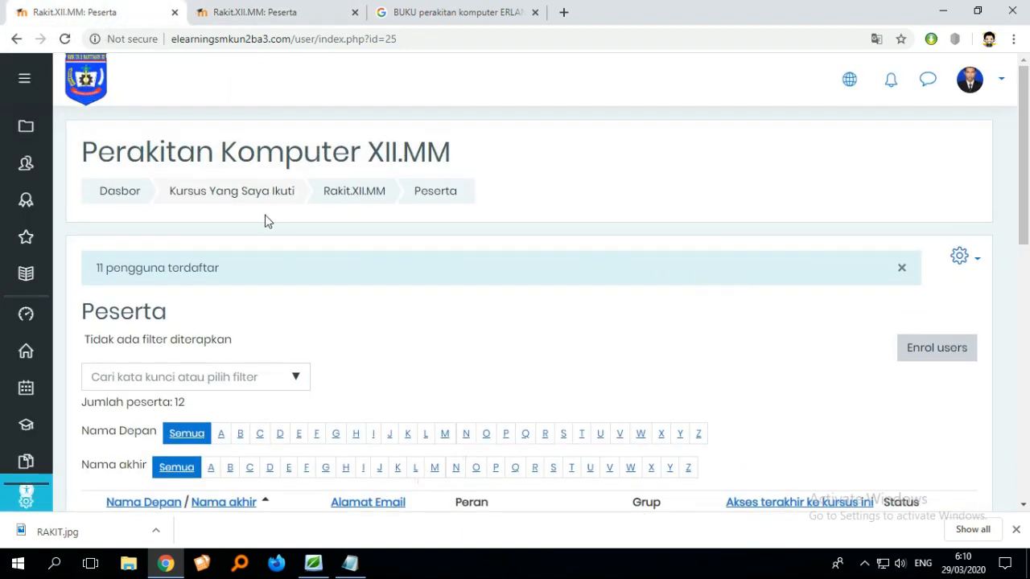
left_click(28, 325)
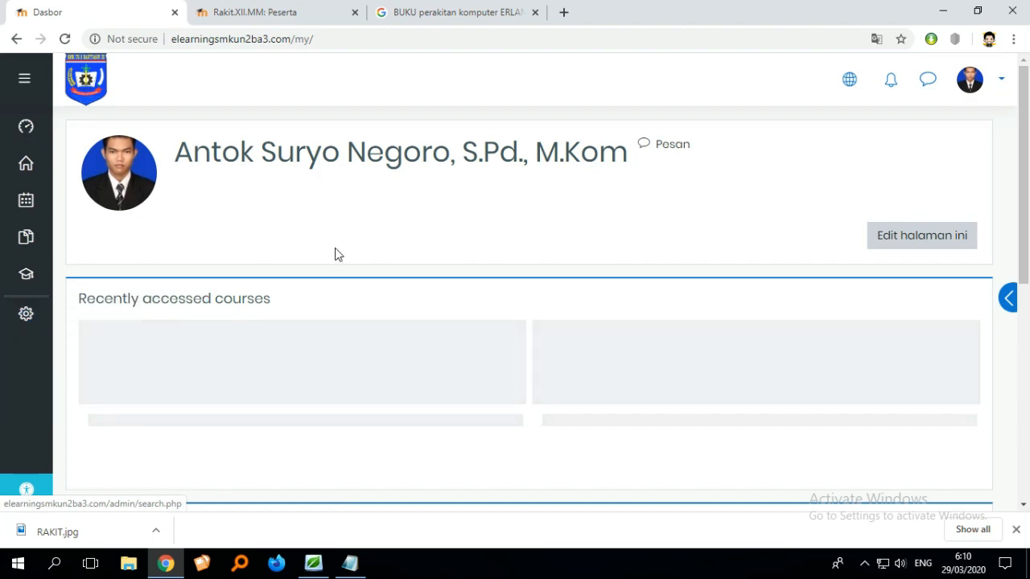
scroll(337, 254, "down", 3)
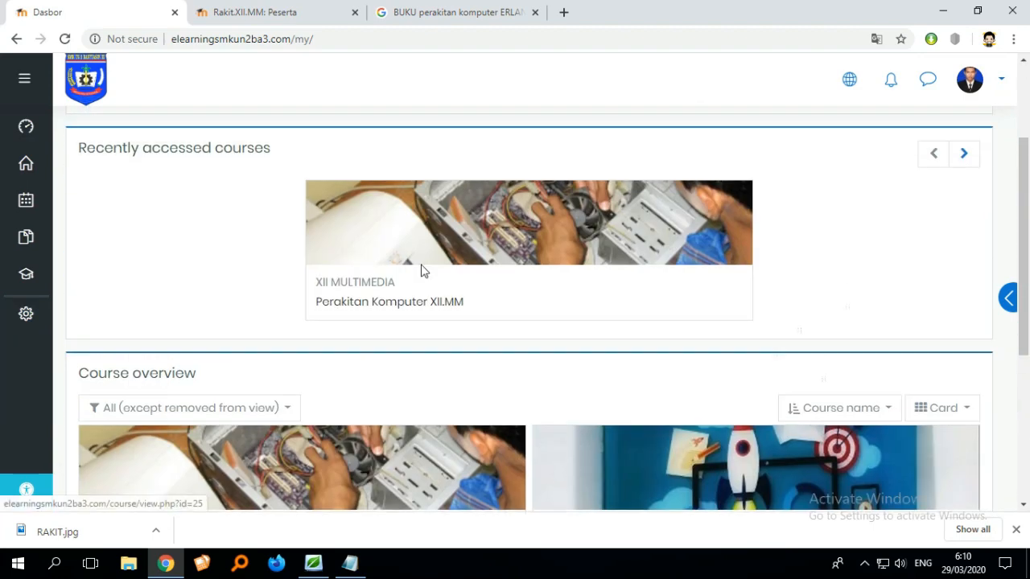
scroll(612, 305, "down", 3)
scroll(603, 329, "up", 4)
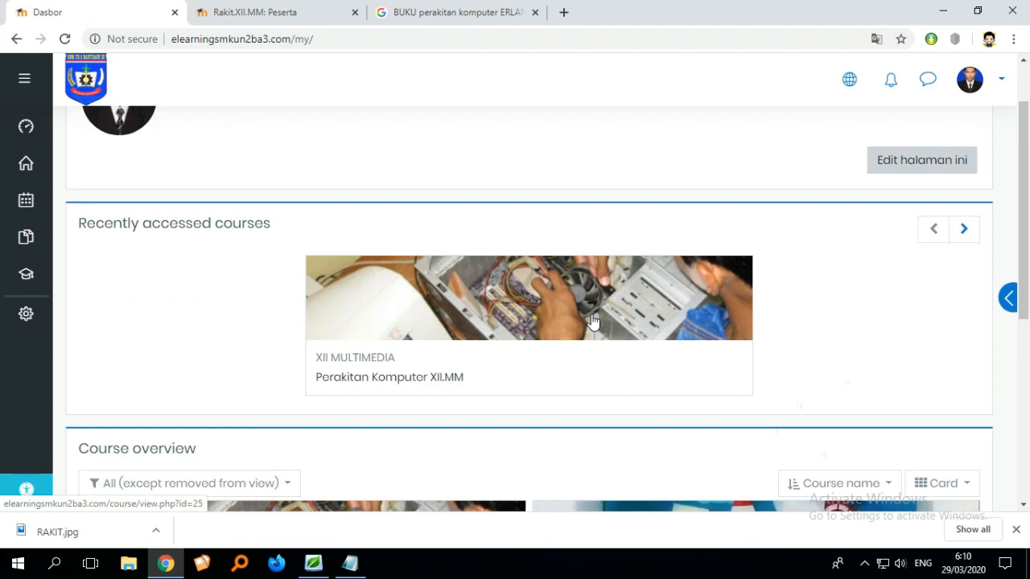
scroll(595, 325, "down", 2)
scroll(609, 314, "up", 2)
scroll(596, 350, "down", 1)
left_click(604, 267)
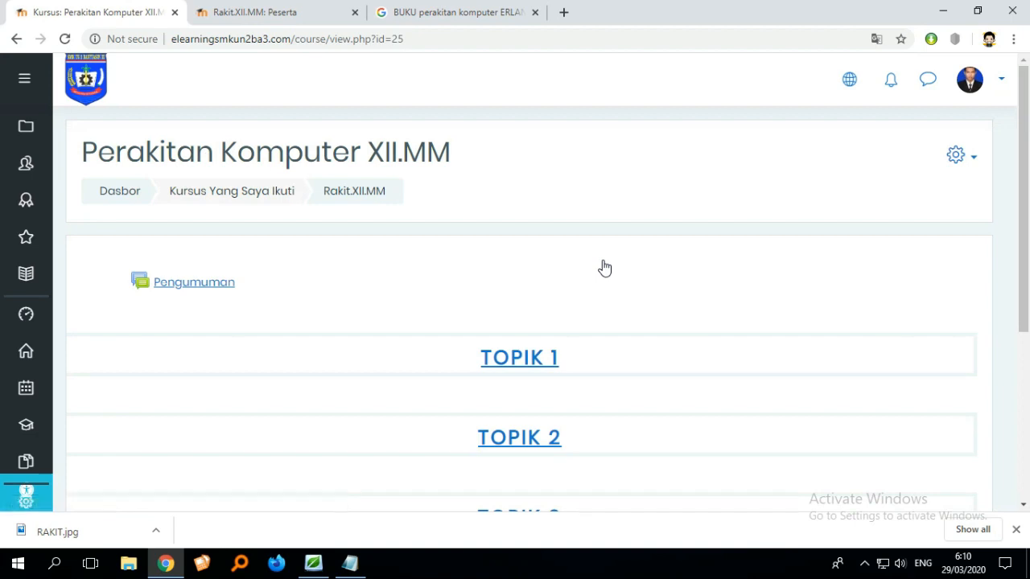
- Scroll through the course page to review its topic sections
scroll(605, 268, "down", 1)
scroll(644, 290, "down", 3)
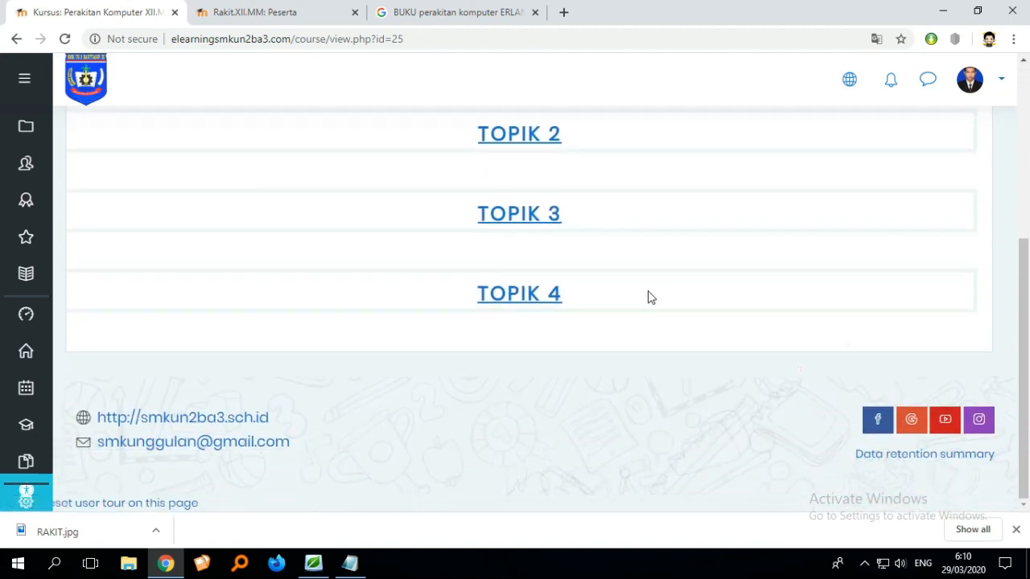
scroll(648, 297, "up", 4)
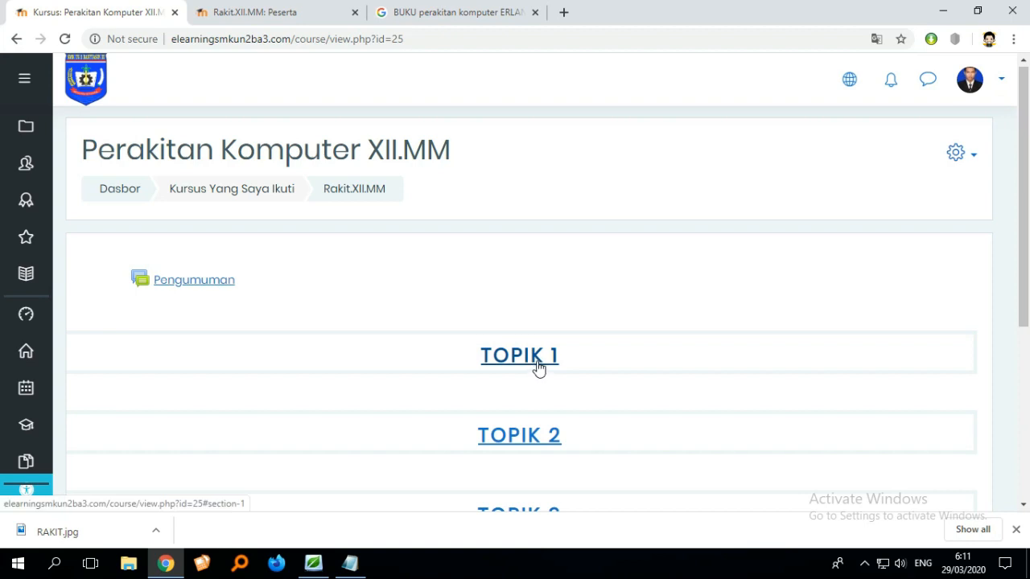
scroll(538, 368, "down", 4)
scroll(539, 362, "up", 4)
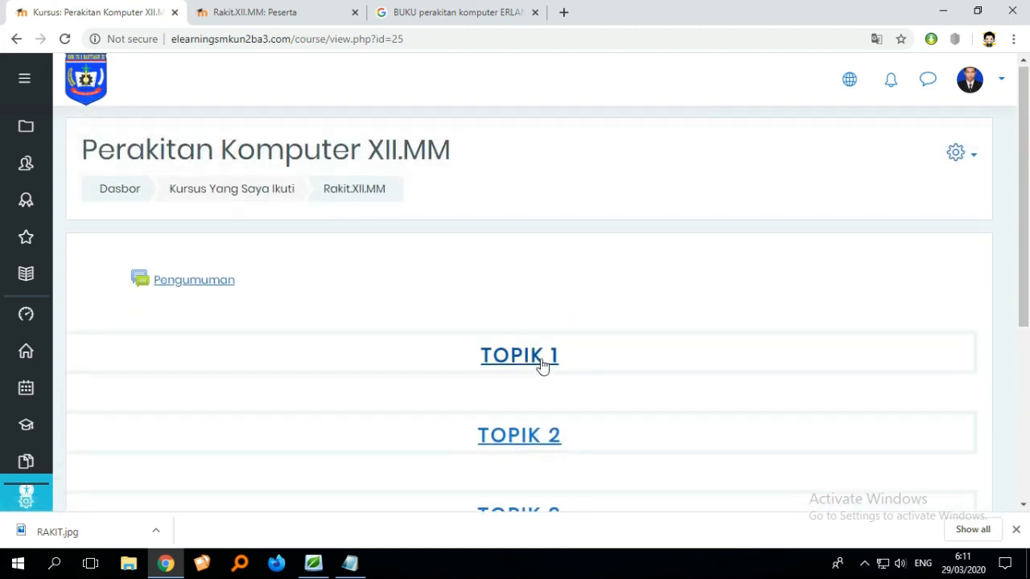
scroll(589, 345, "down", 1)
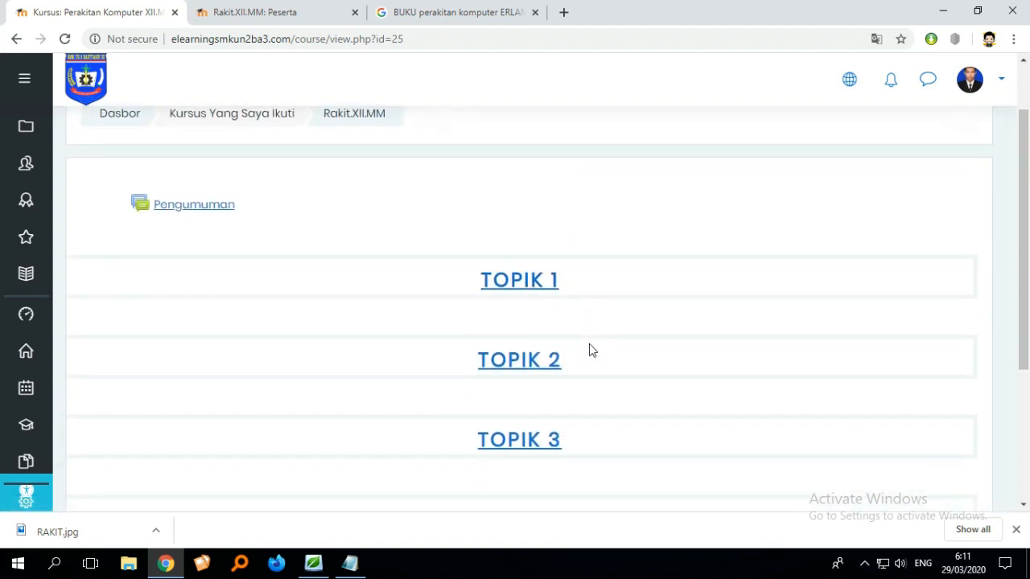
- Jump between the Topik 1, Topik 2 and Topik 3 sections to review the course page
scroll(593, 350, "up", 1)
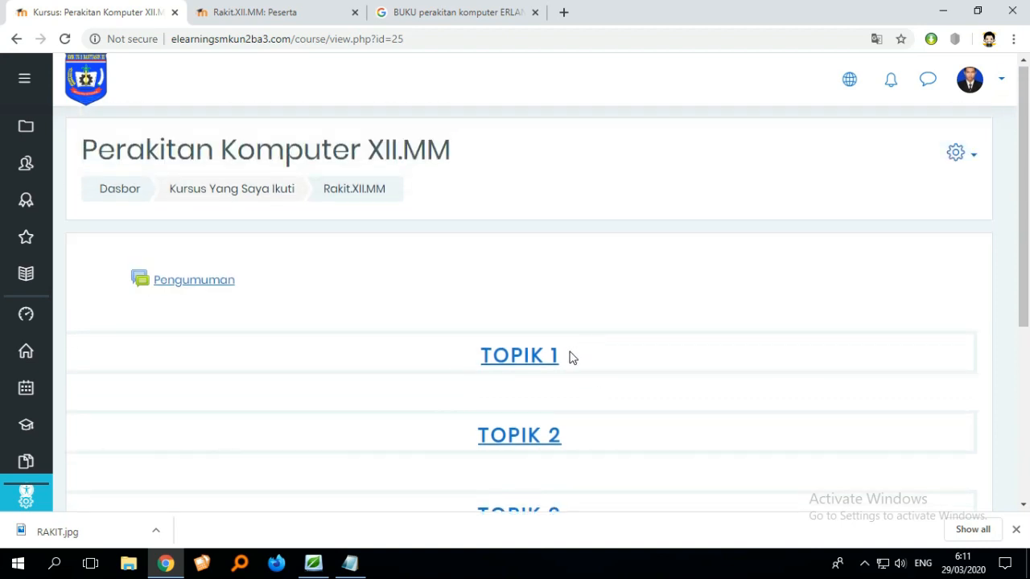
scroll(685, 389, "down", 4)
scroll(612, 383, "up", 3)
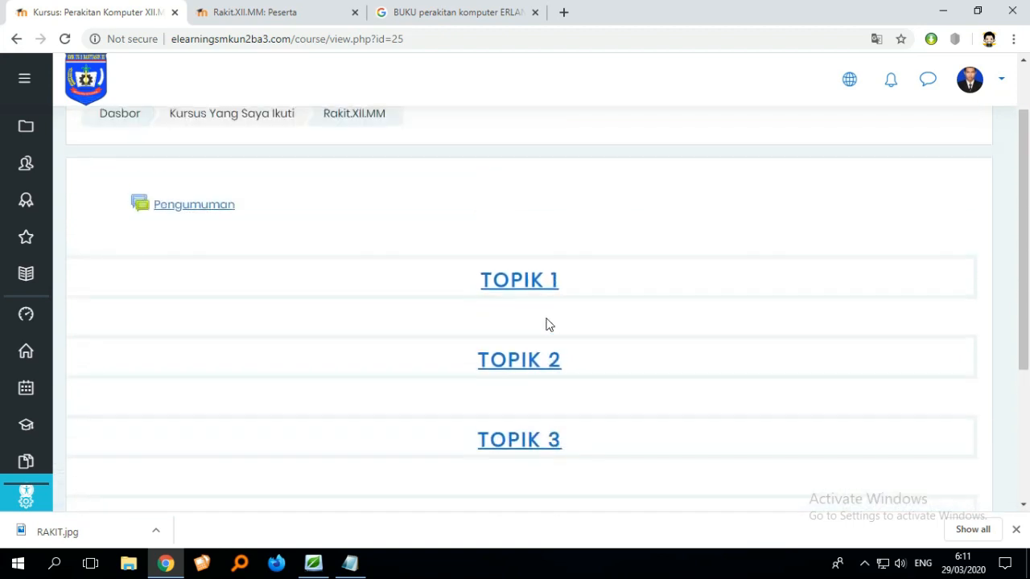
left_click(540, 283)
scroll(545, 306, "up", 2)
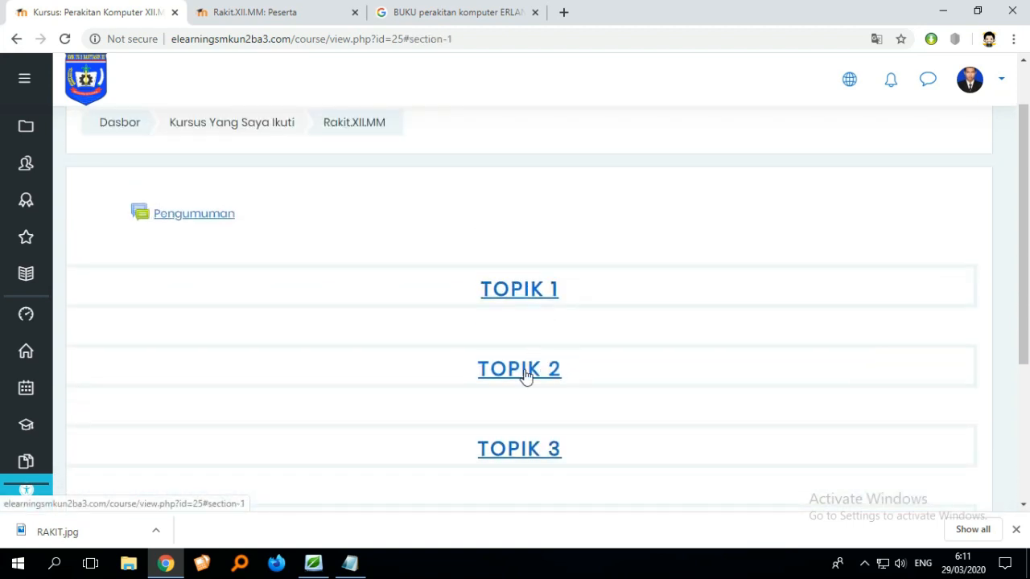
left_click(524, 372)
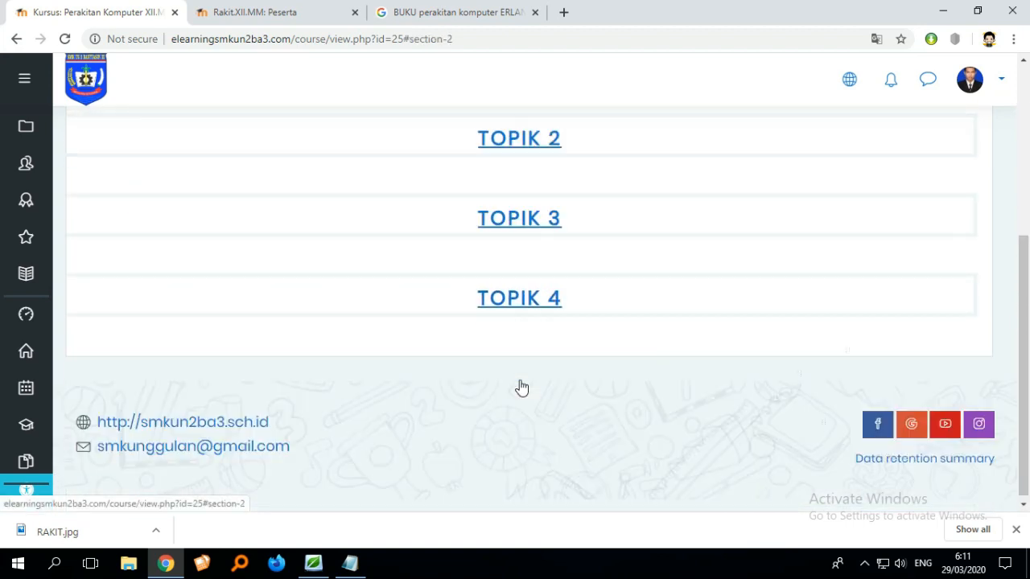
left_click(546, 226)
scroll(555, 314, "up", 3)
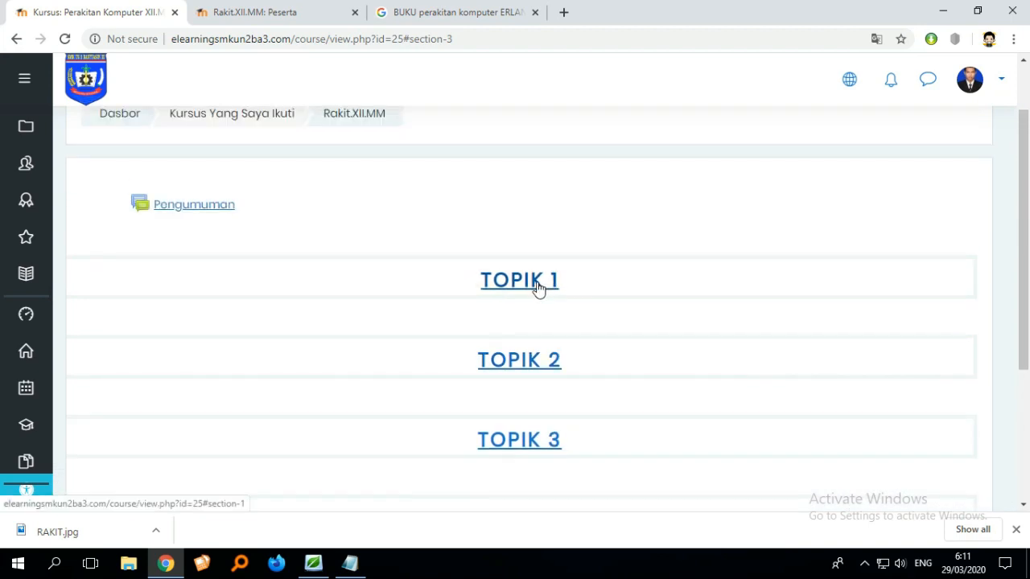
scroll(536, 291, "up", 2)
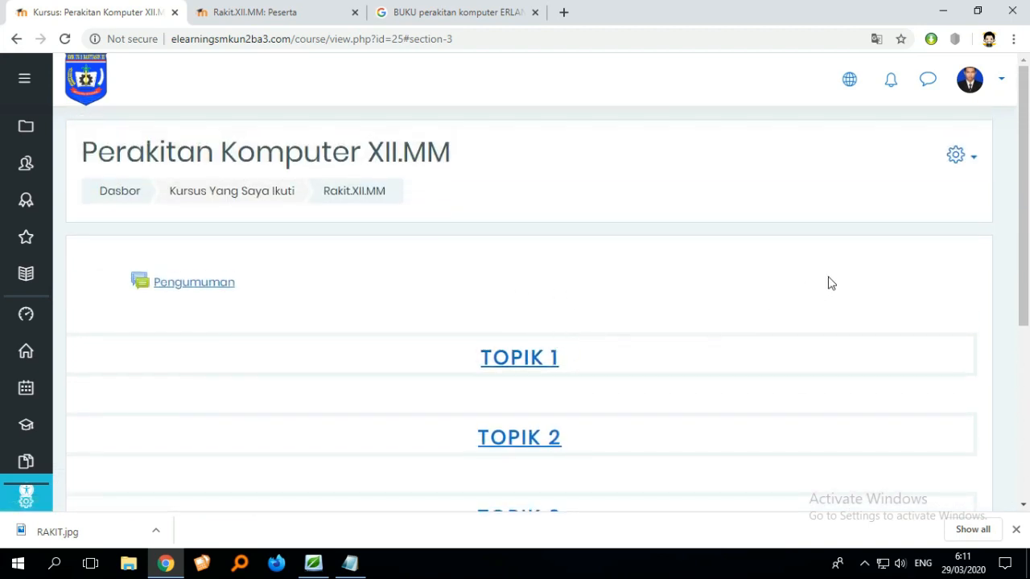
- Turn editing mode on for the Perakitan Komputer XII.MM course
left_click(969, 161)
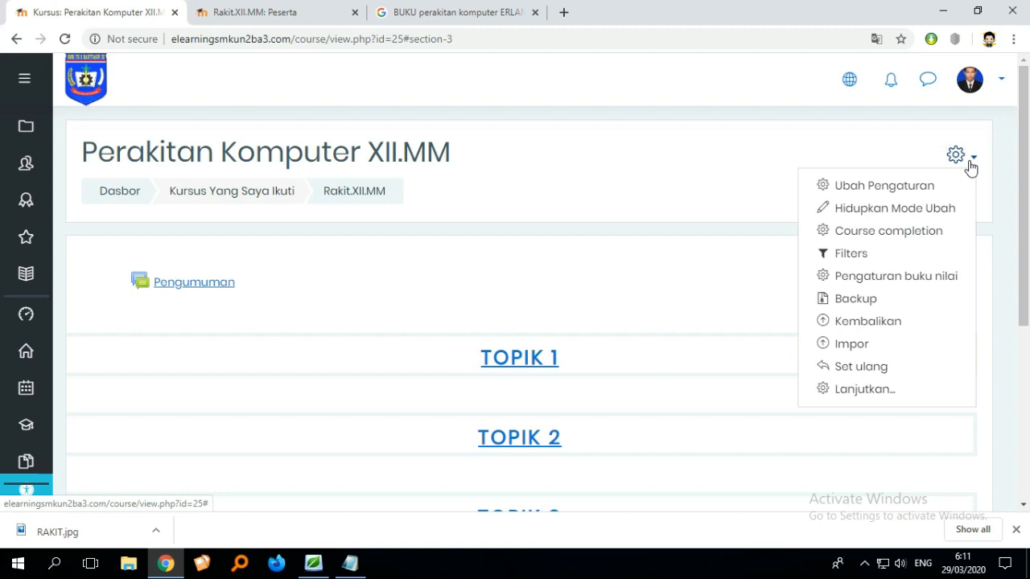
left_click(903, 211)
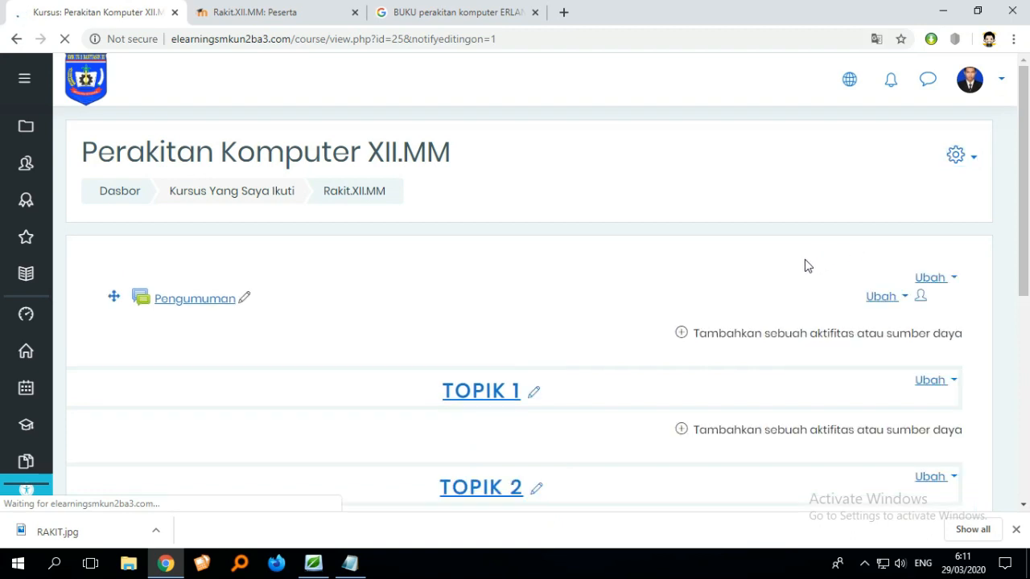
scroll(586, 299, "down", 3)
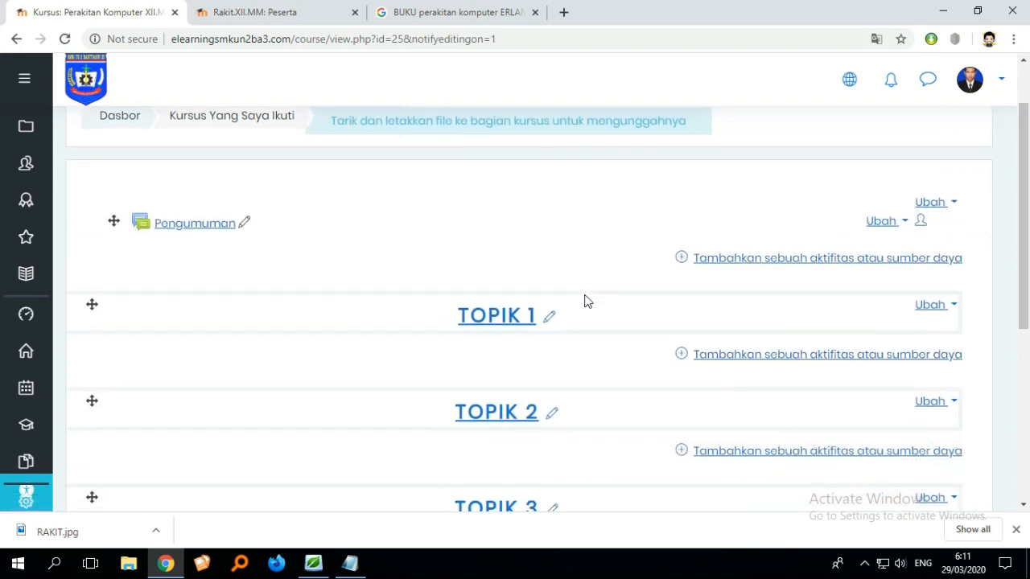
scroll(563, 318, "up", 2)
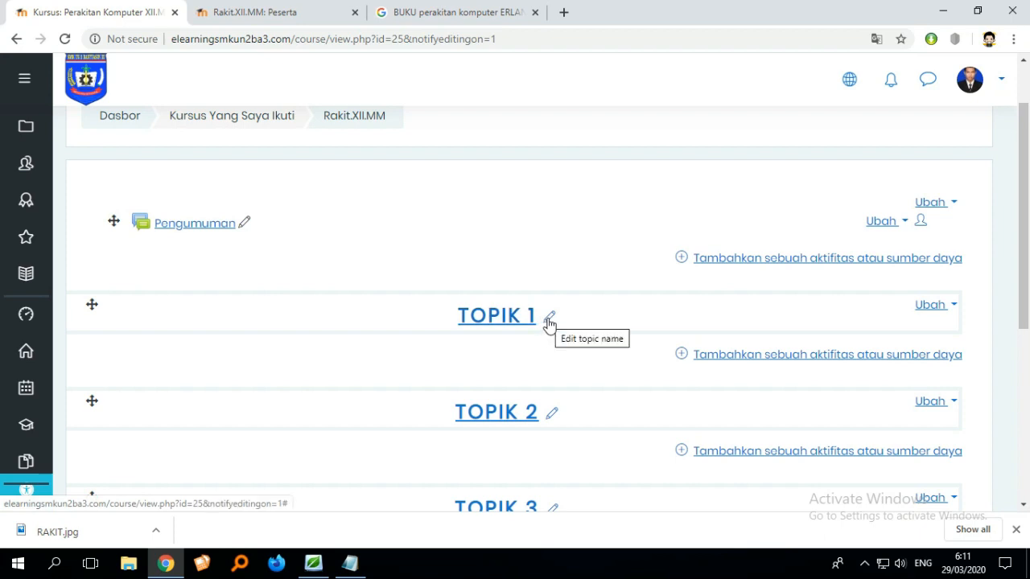
scroll(549, 322, "down", 3)
scroll(556, 336, "up", 2)
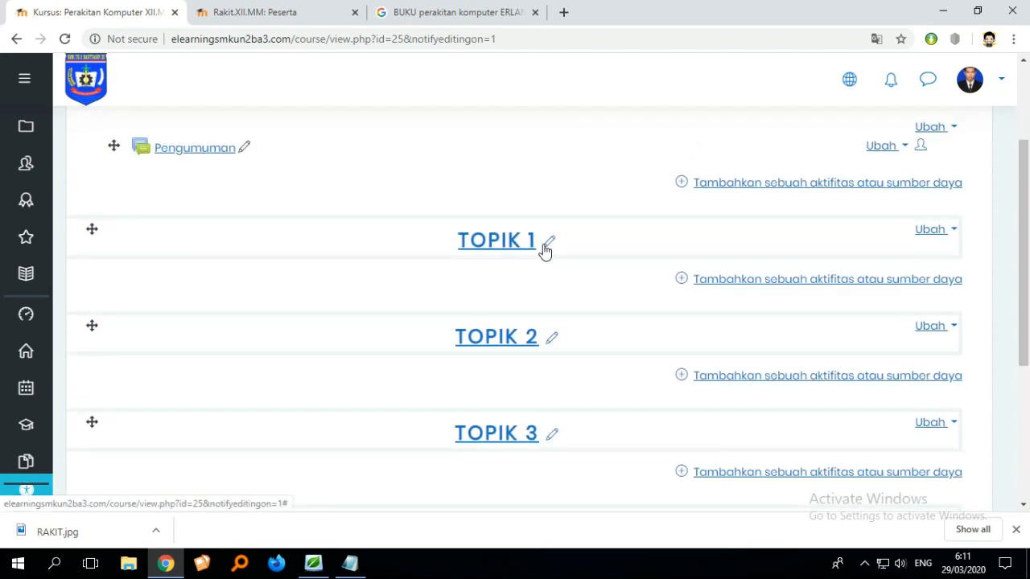
left_click(546, 246)
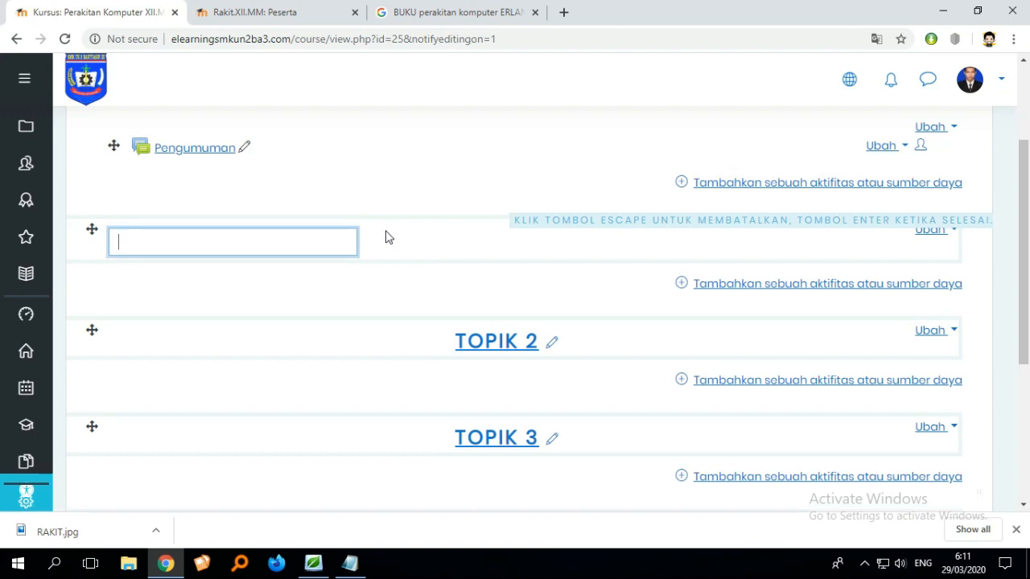
key("Escape")
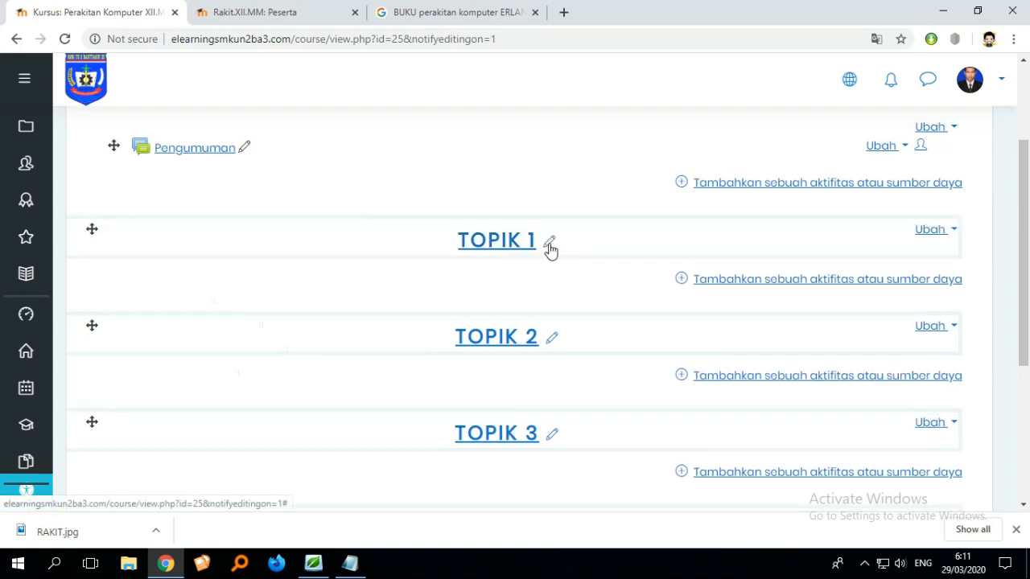
scroll(957, 207, "up", 2)
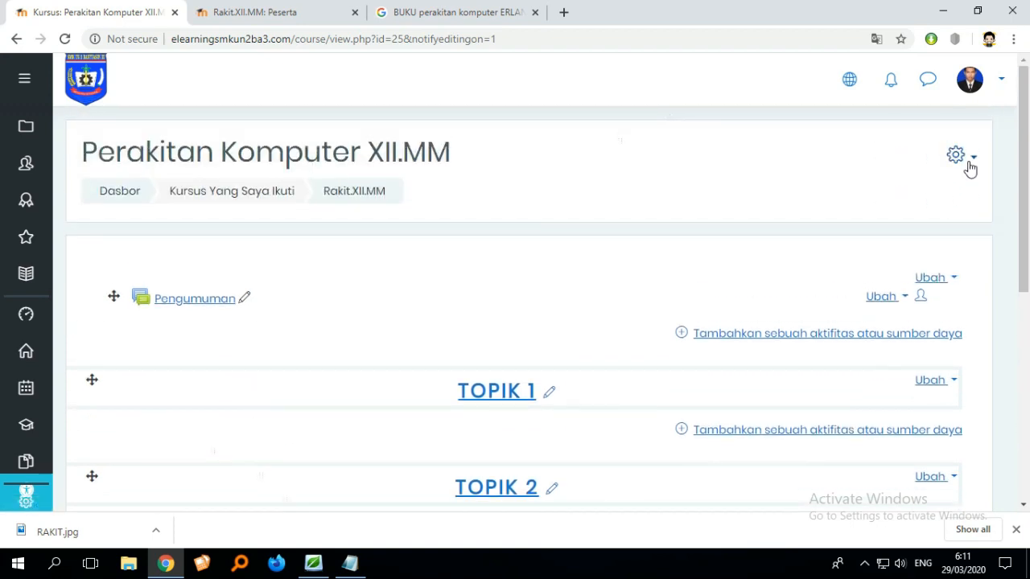
left_click(969, 167)
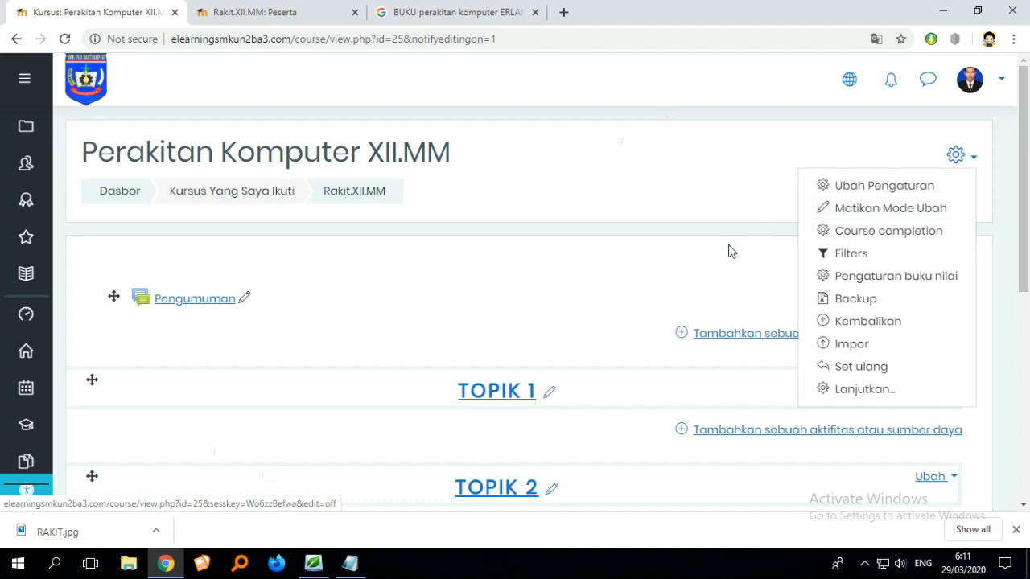
key("Escape")
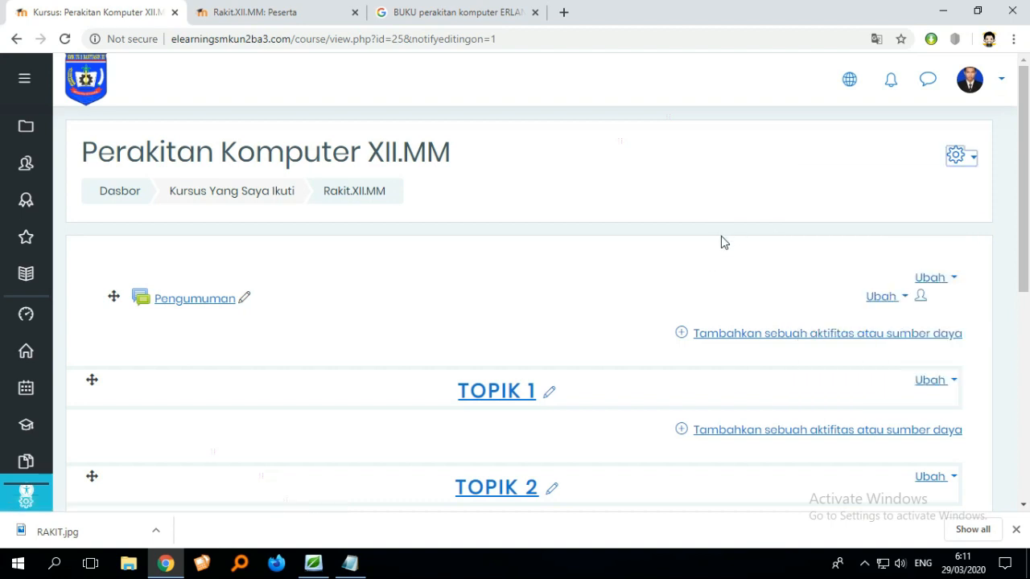
scroll(721, 242, "down", 1)
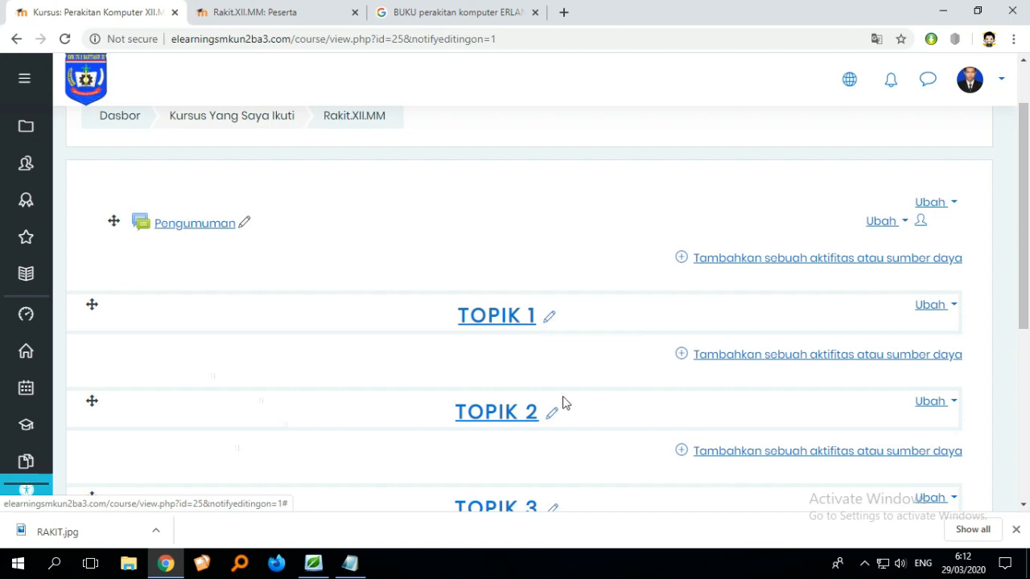
scroll(555, 420, "down", 2)
scroll(553, 354, "up", 3)
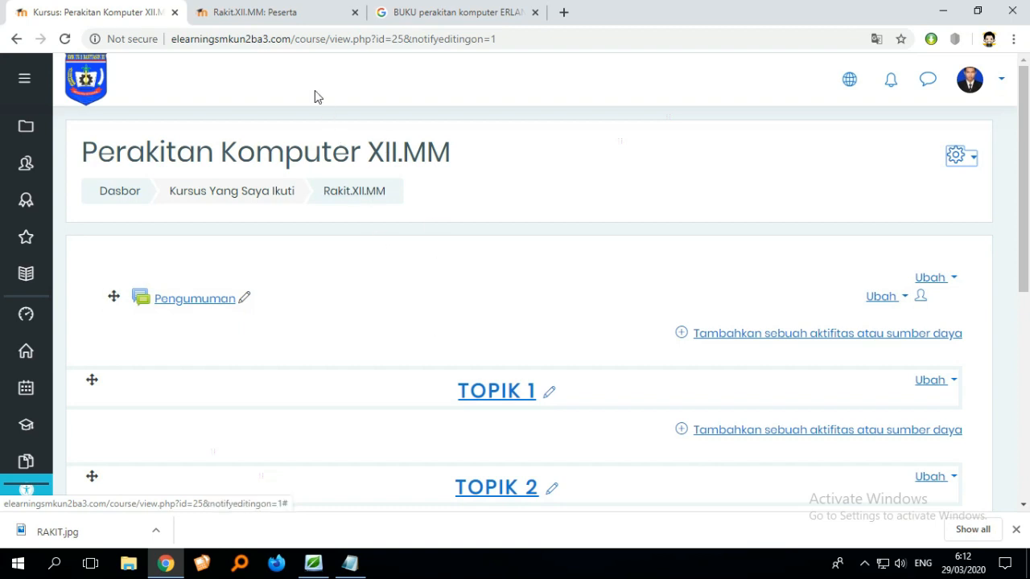
- Switch to the participants tab in mobile view and close the Enrol users dialog
left_click(278, 17)
scroll(375, 273, "up", 1)
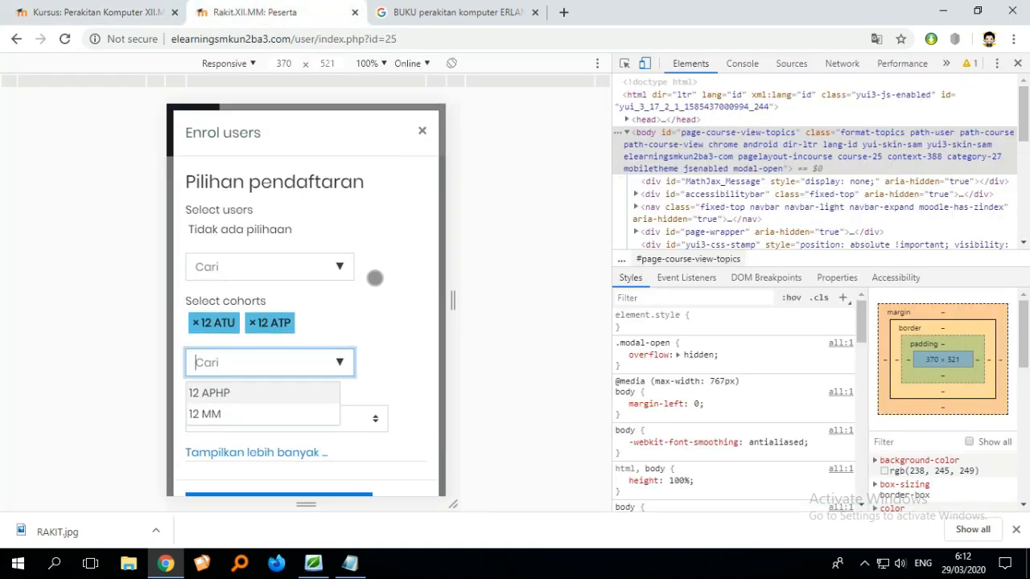
scroll(374, 281, "down", 1)
left_click(401, 456)
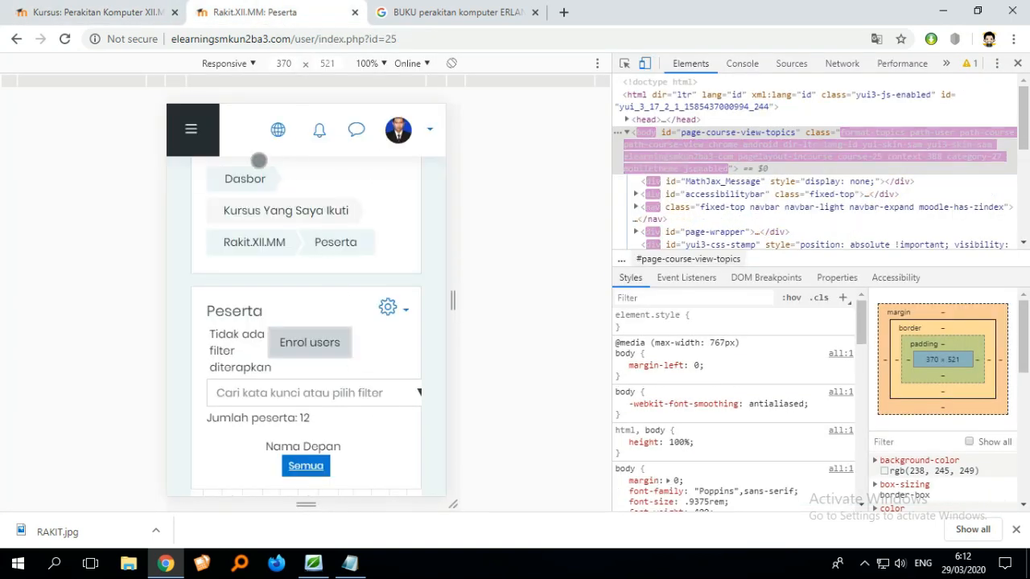
- Open Perakitan Komputer XII.MM from the dashboard's course overview in the mobile view
left_click(237, 179)
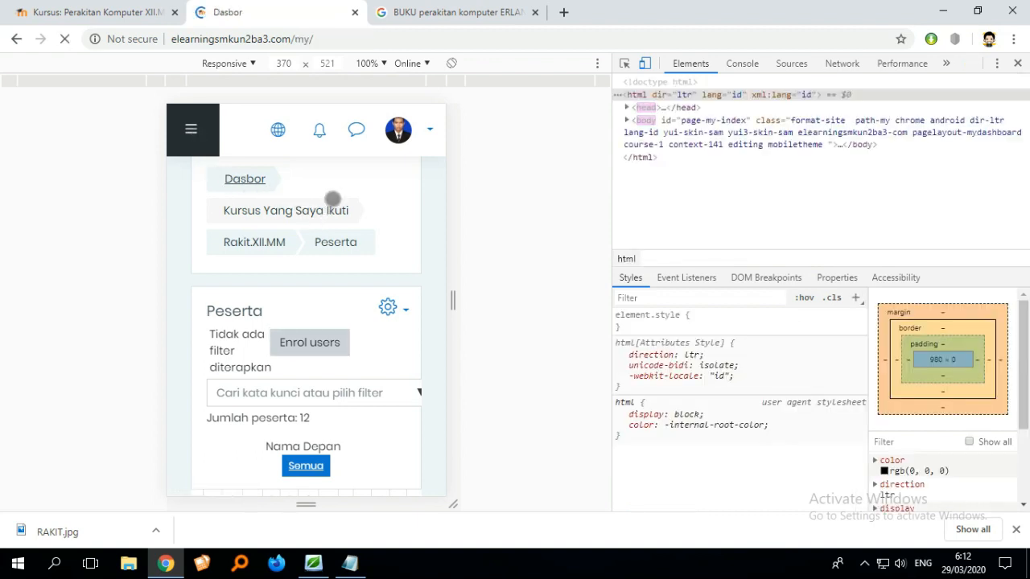
scroll(352, 242, "down", 2)
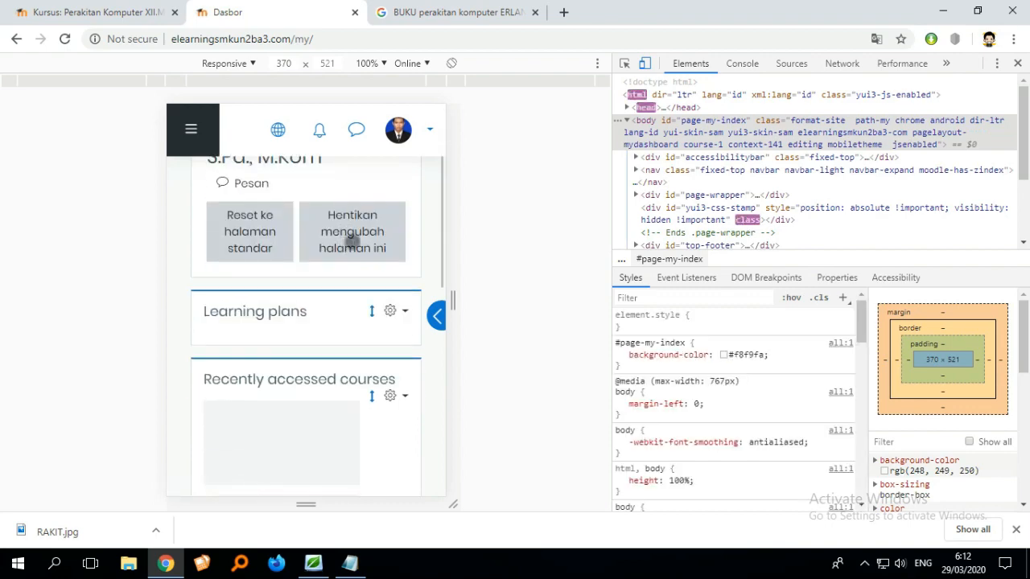
scroll(352, 241, "down", 3)
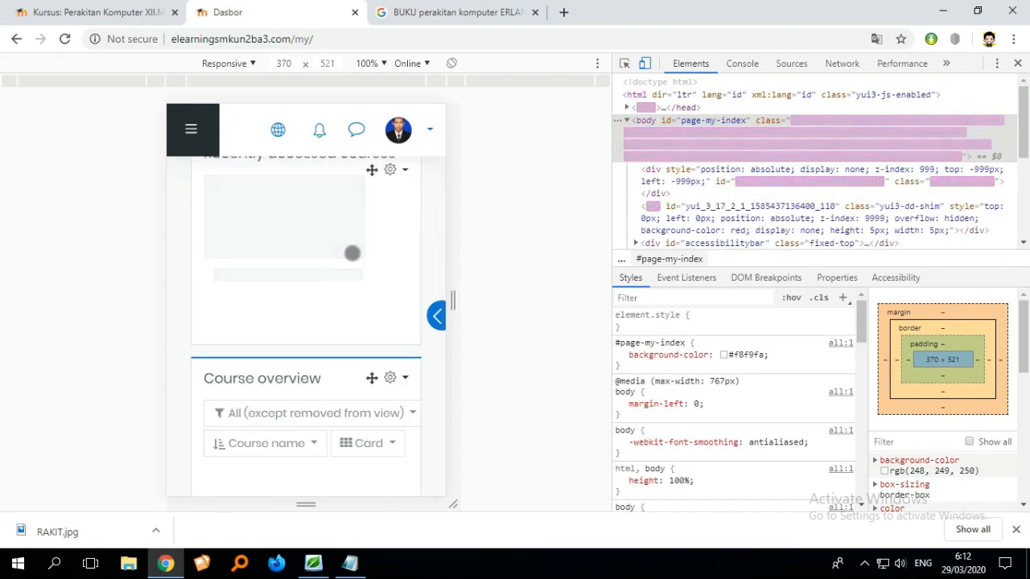
scroll(352, 252, "down", 3)
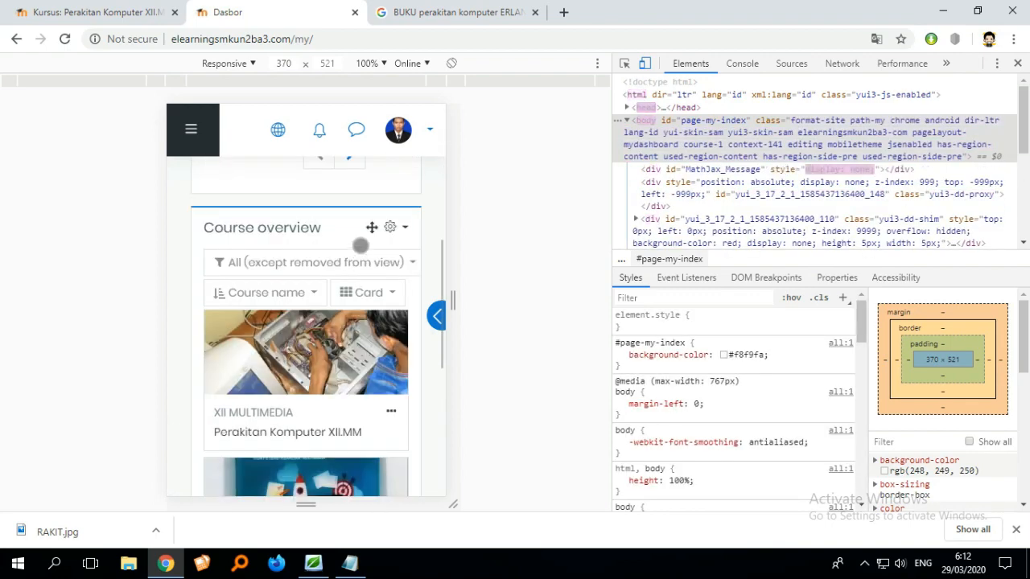
scroll(350, 290, "down", 1)
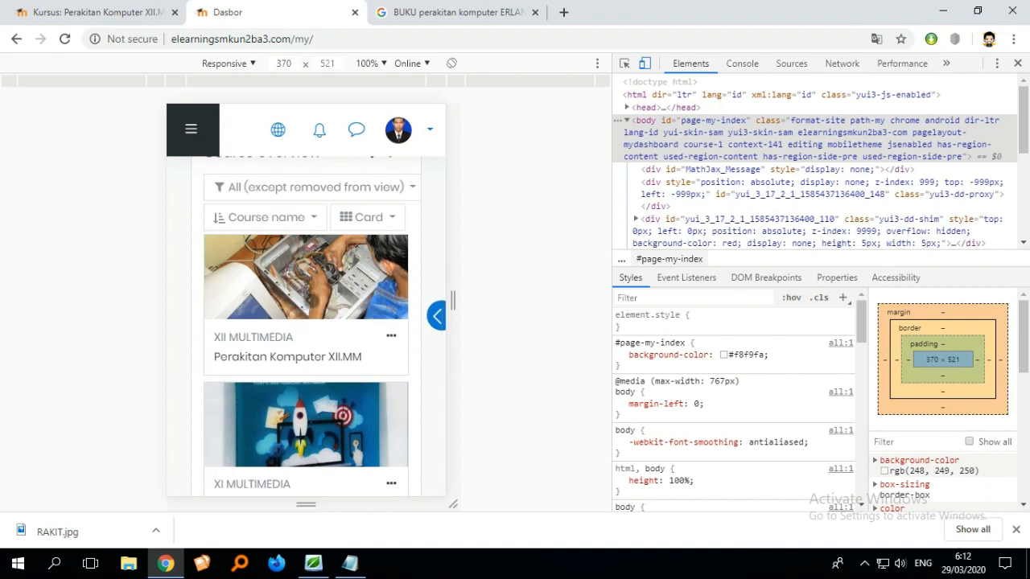
left_click(350, 289)
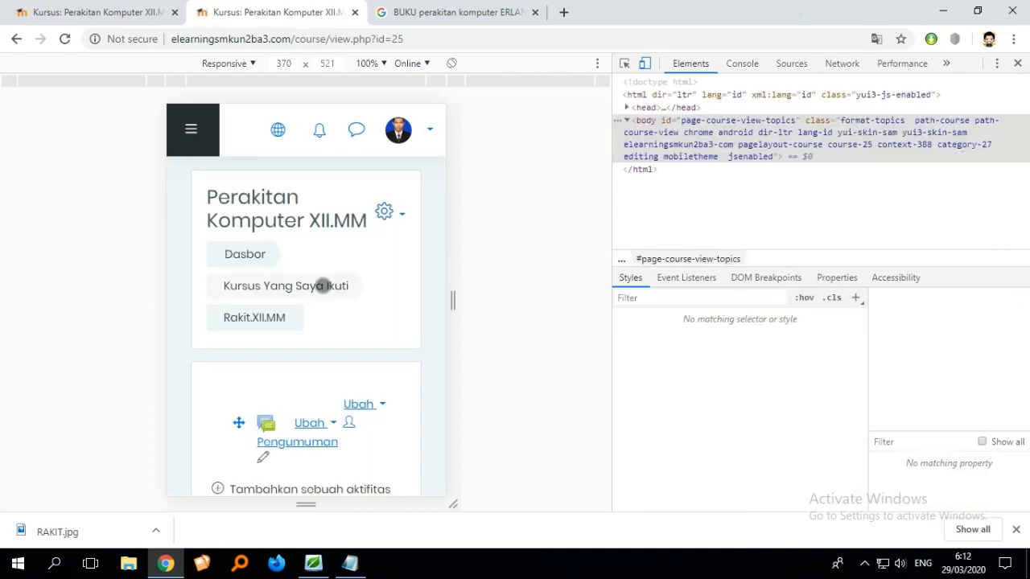
- Open the Edit topic form for Topik 1 in the mobile view
scroll(349, 278, "down", 1)
scroll(350, 278, "up", 1)
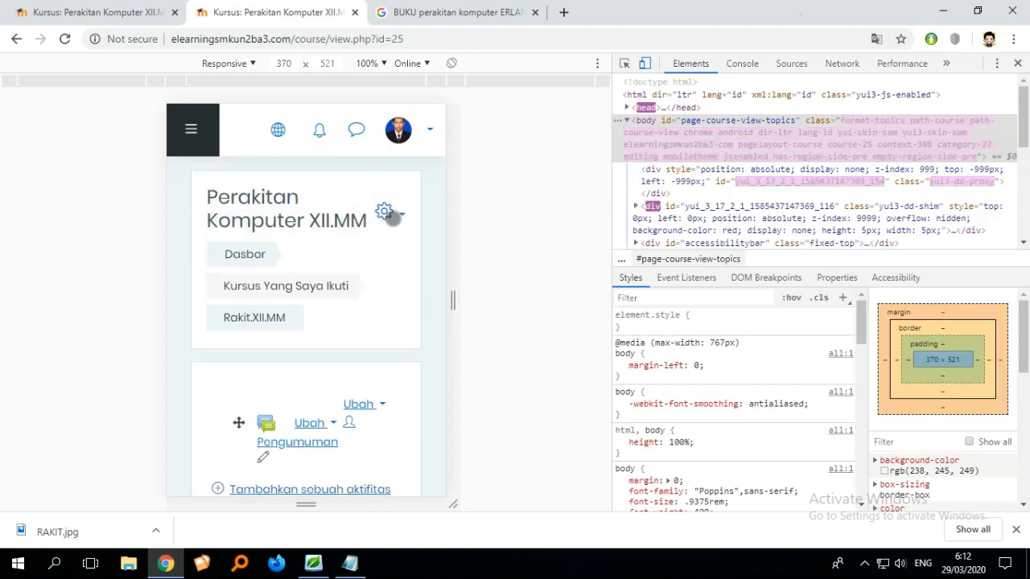
left_click(390, 214)
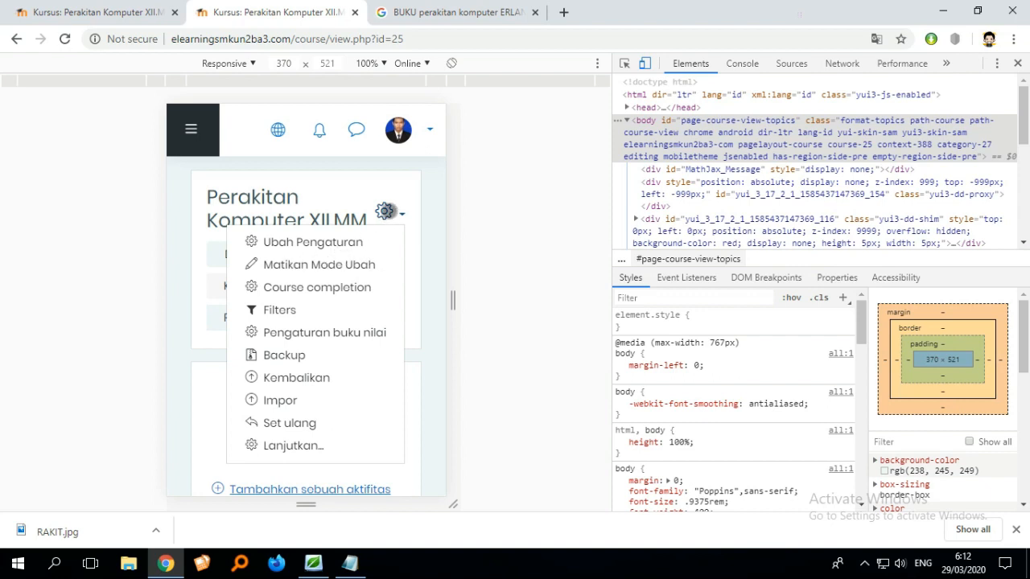
left_click(390, 212)
scroll(385, 248, "down", 4)
scroll(383, 255, "up", 2)
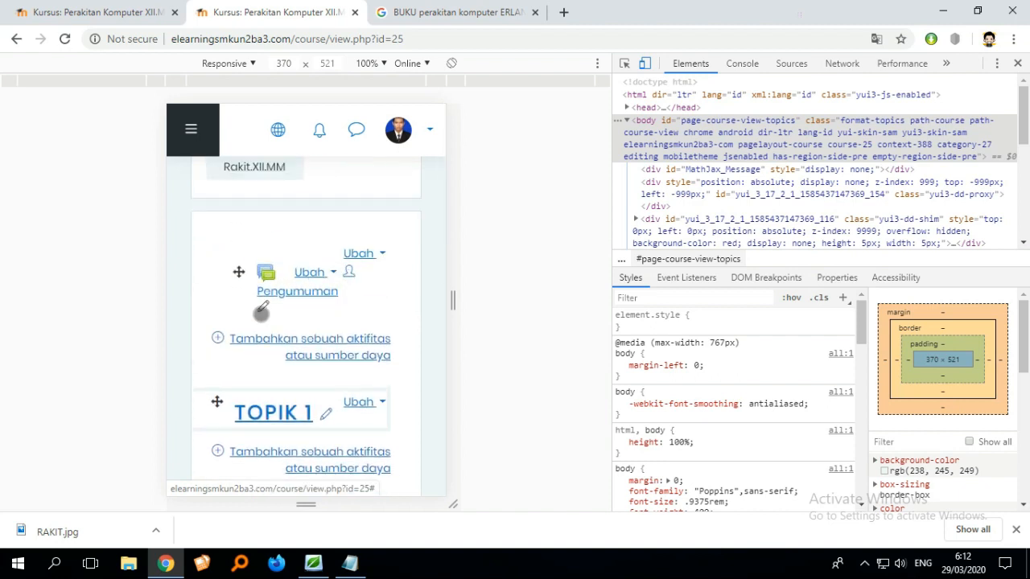
scroll(261, 312, "down", 1)
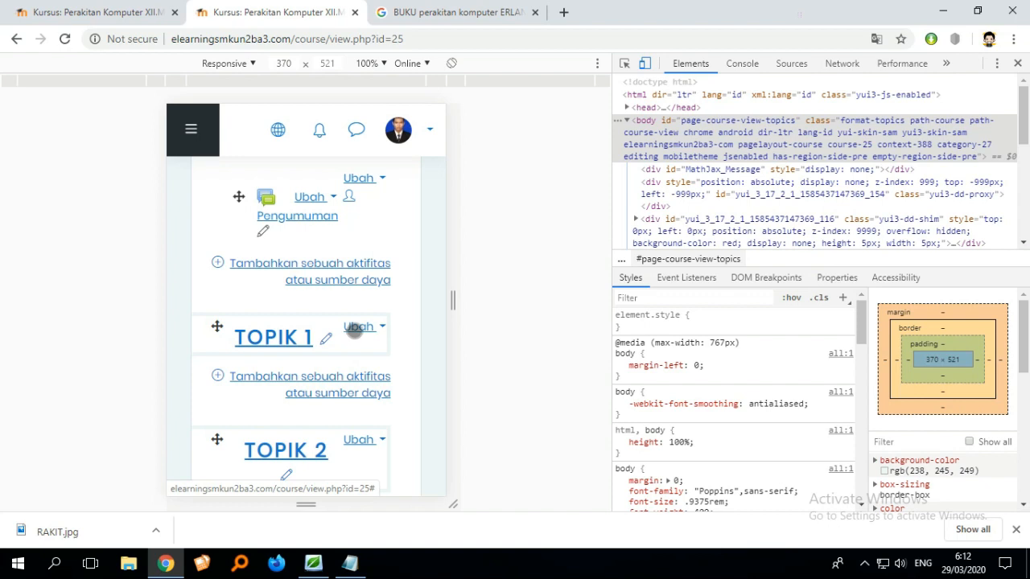
left_click(355, 328)
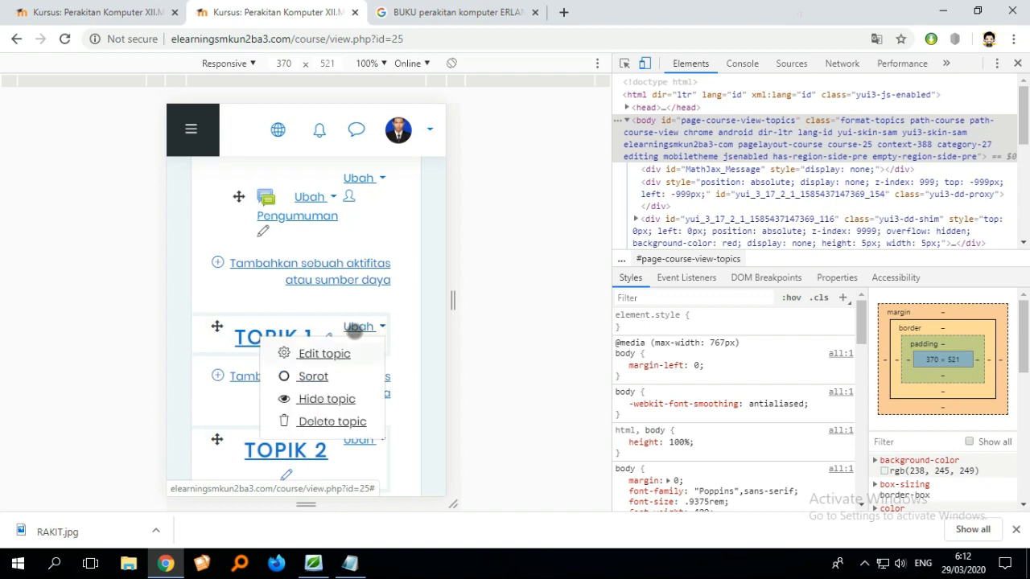
left_click(325, 354)
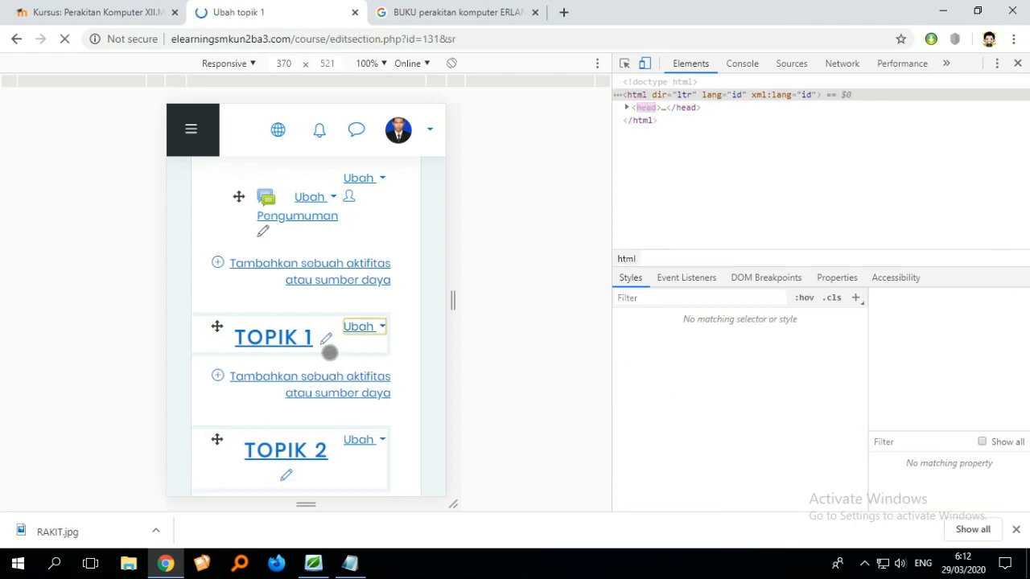
- Scroll through the Topik 1 edit form's name and description fields
scroll(335, 349, "down", 2)
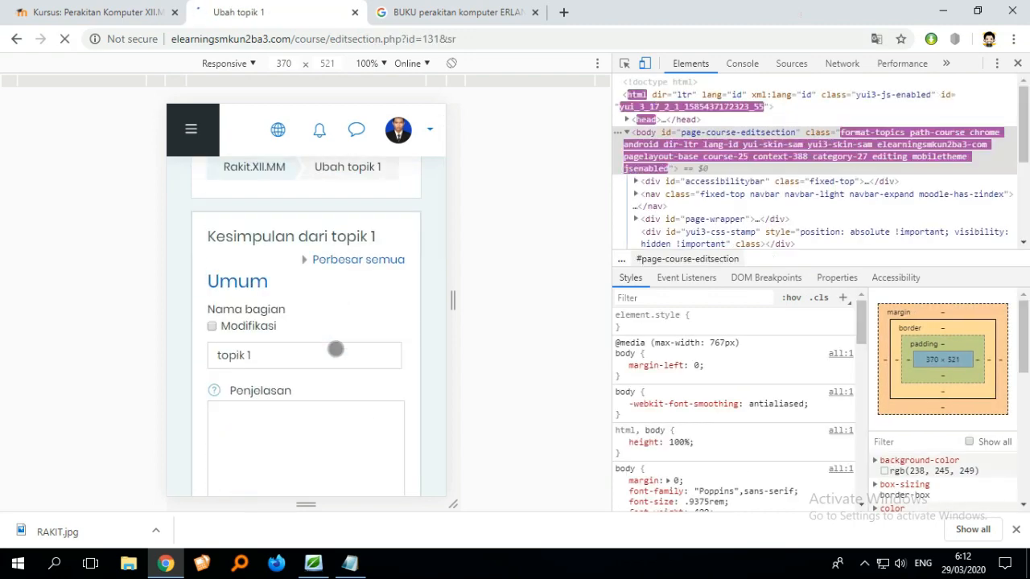
scroll(351, 334, "down", 3)
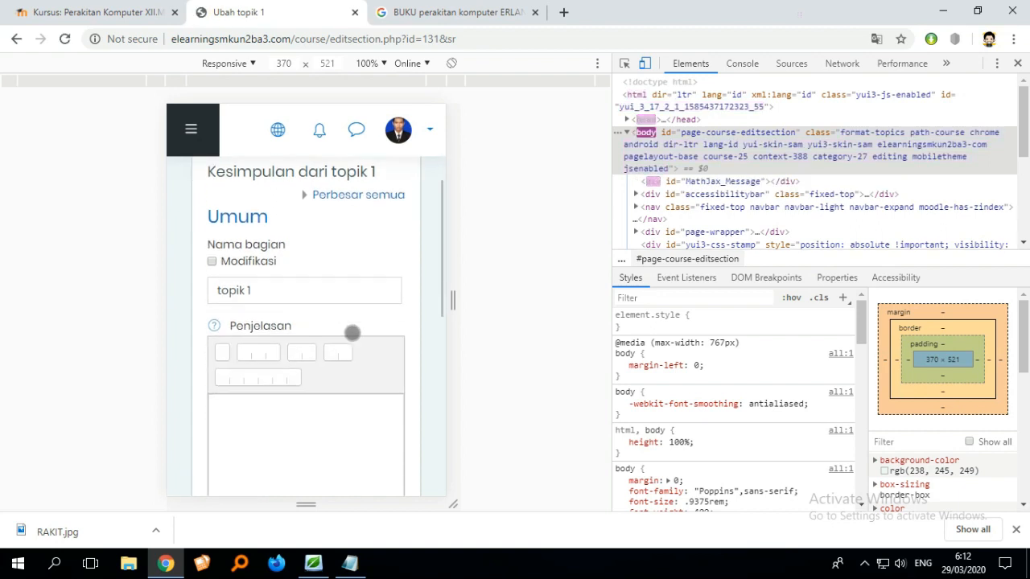
scroll(352, 333, "up", 3)
scroll(353, 333, "down", 1)
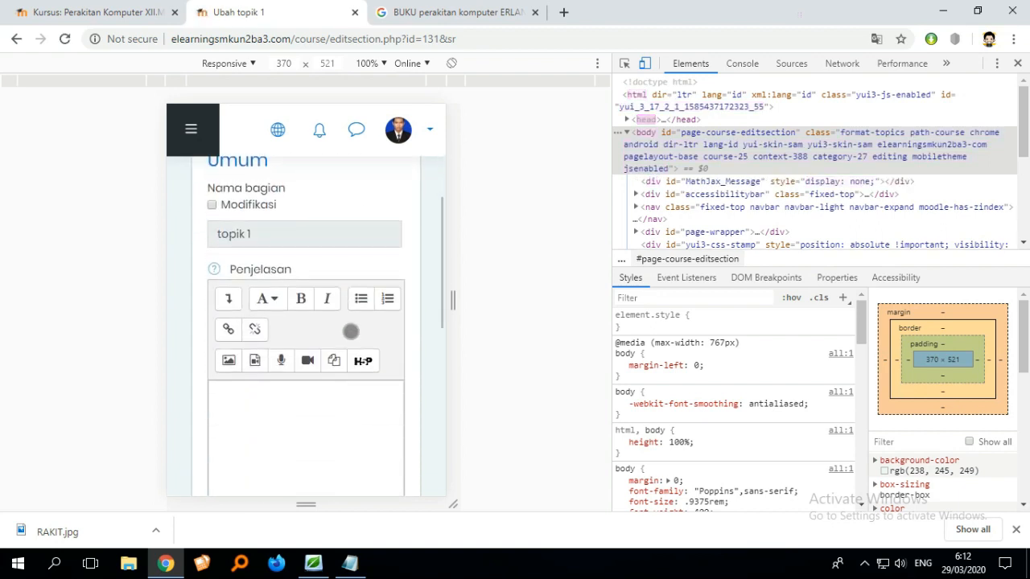
- Rename Topik 1 with a custom section name, BAB 1 PENGENALAN HARDWARE, and save the changes
scroll(303, 343, "up", 1)
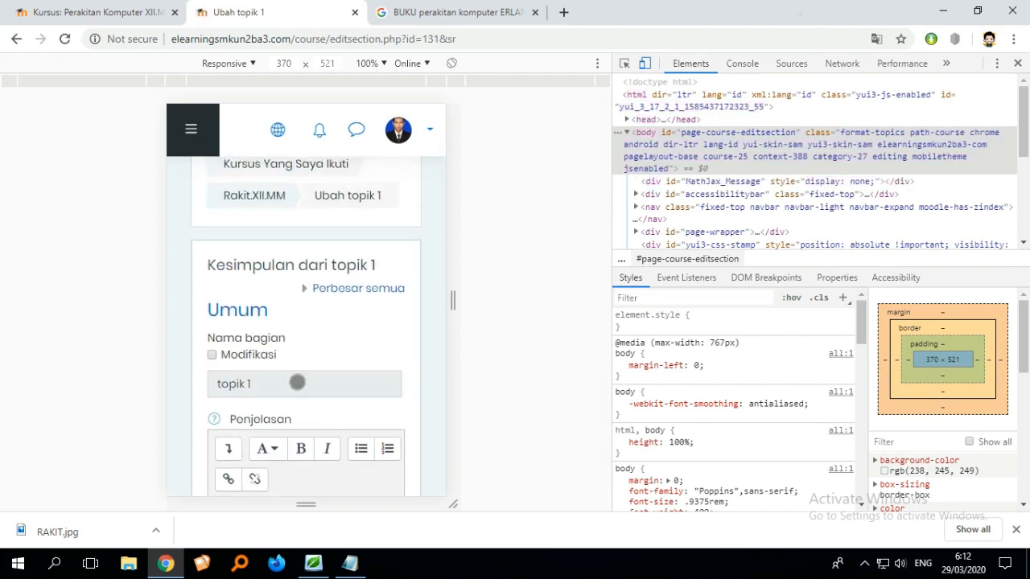
scroll(297, 375, "down", 1)
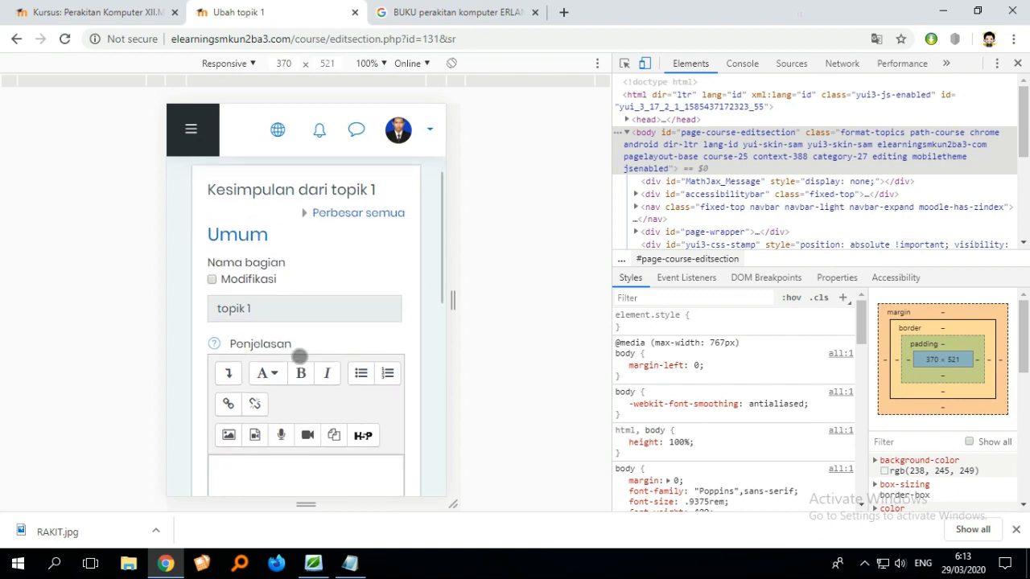
left_click(264, 286)
scroll(298, 313, "down", 1)
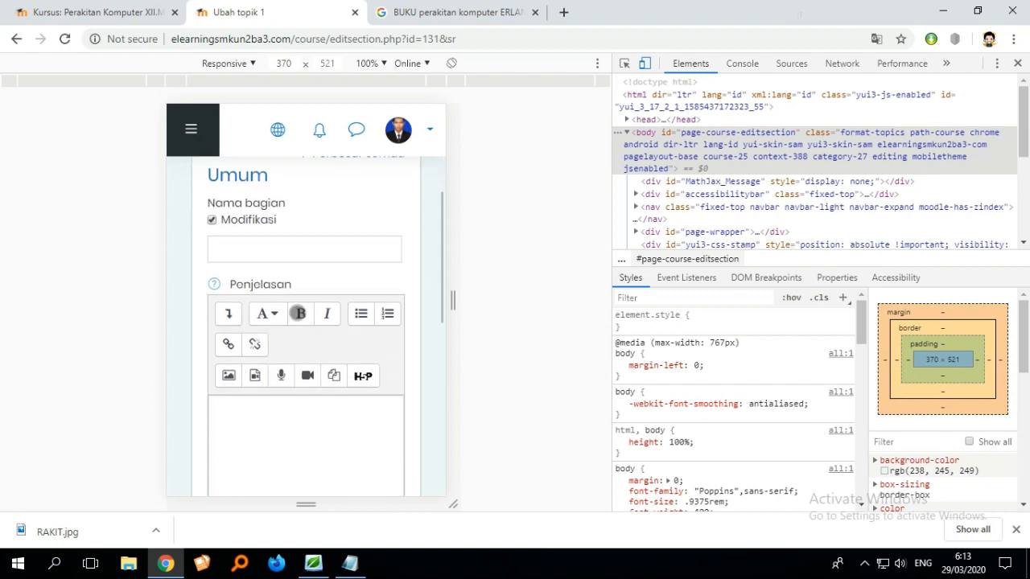
scroll(298, 313, "down", 3)
scroll(298, 311, "up", 3)
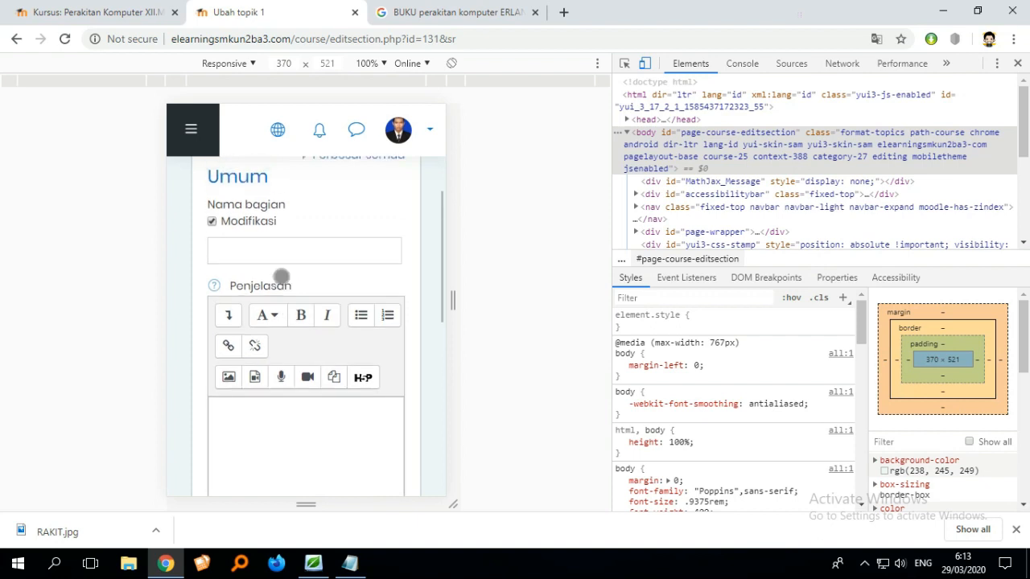
scroll(281, 276, "up", 1)
left_click(276, 314)
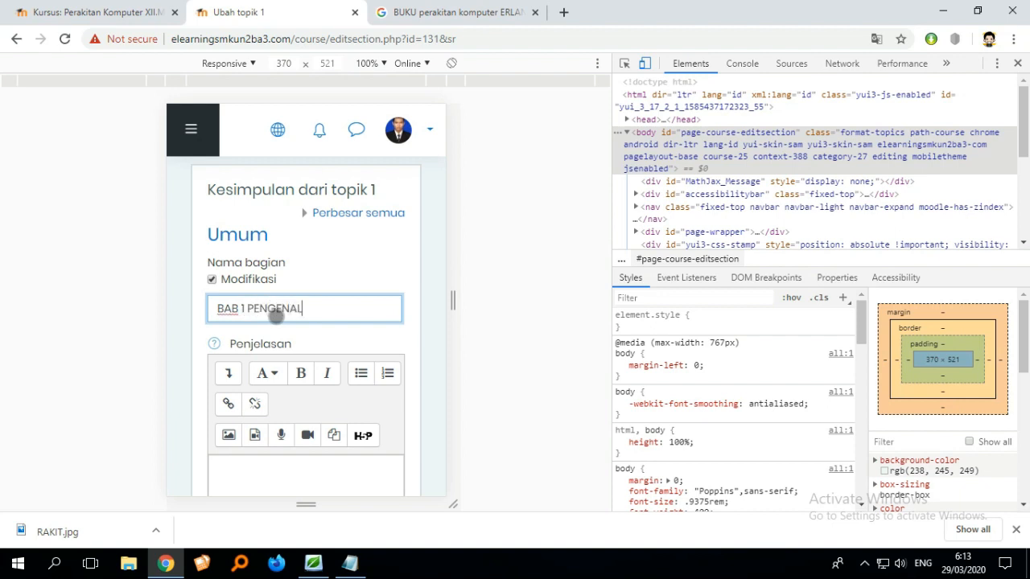
type("N HARDWARE")
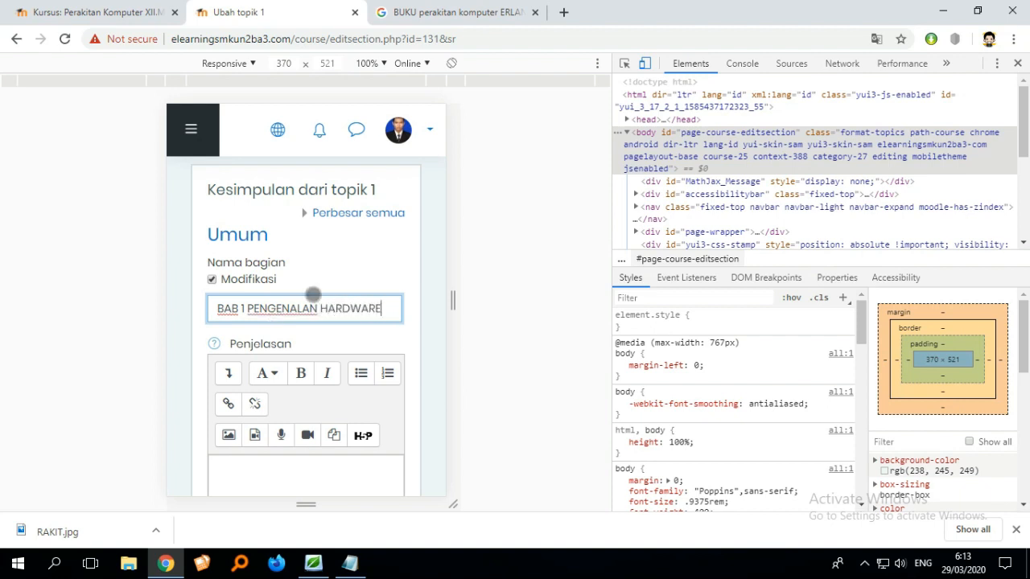
scroll(313, 295, "down", 5)
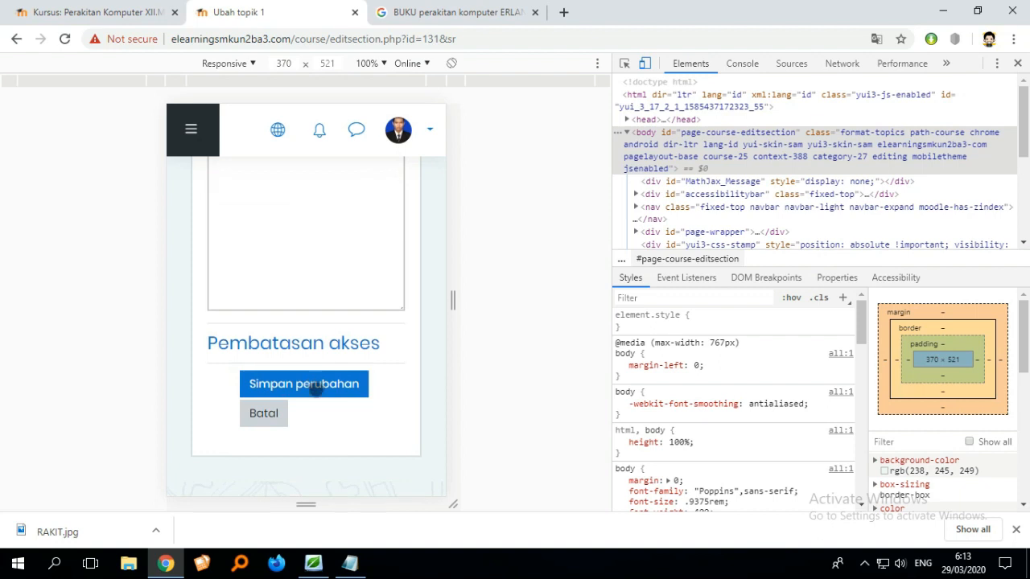
left_click(314, 387)
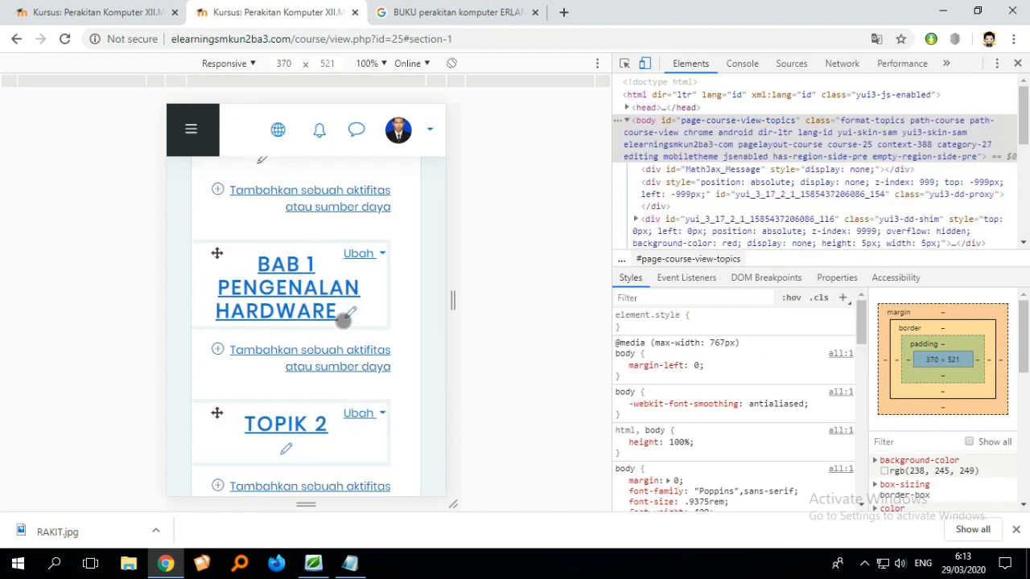
- Switch to the desktop course tab and reload the course page to show the updated section name
scroll(343, 352, "down", 2)
left_click(101, 12)
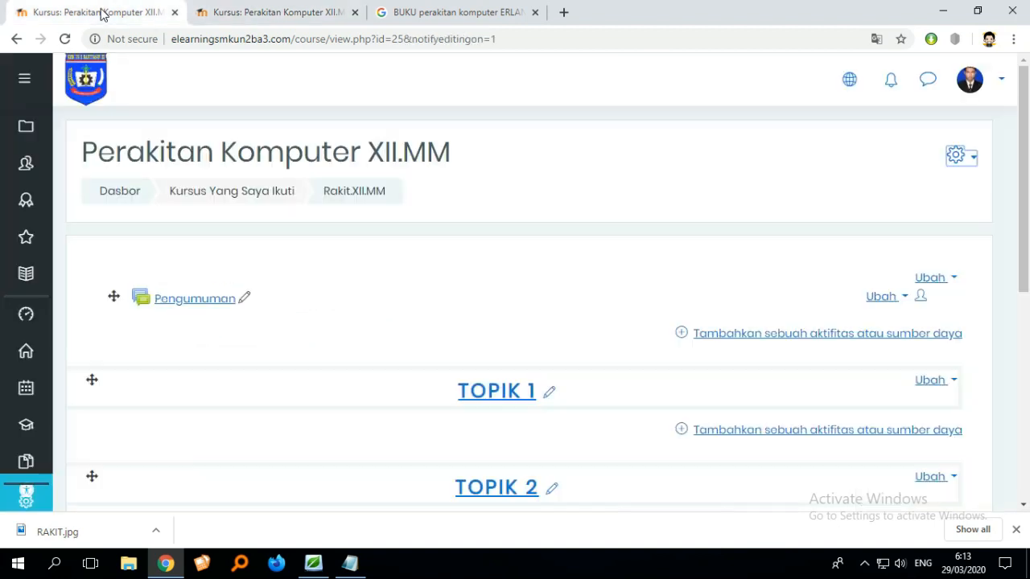
scroll(482, 274, "down", 1)
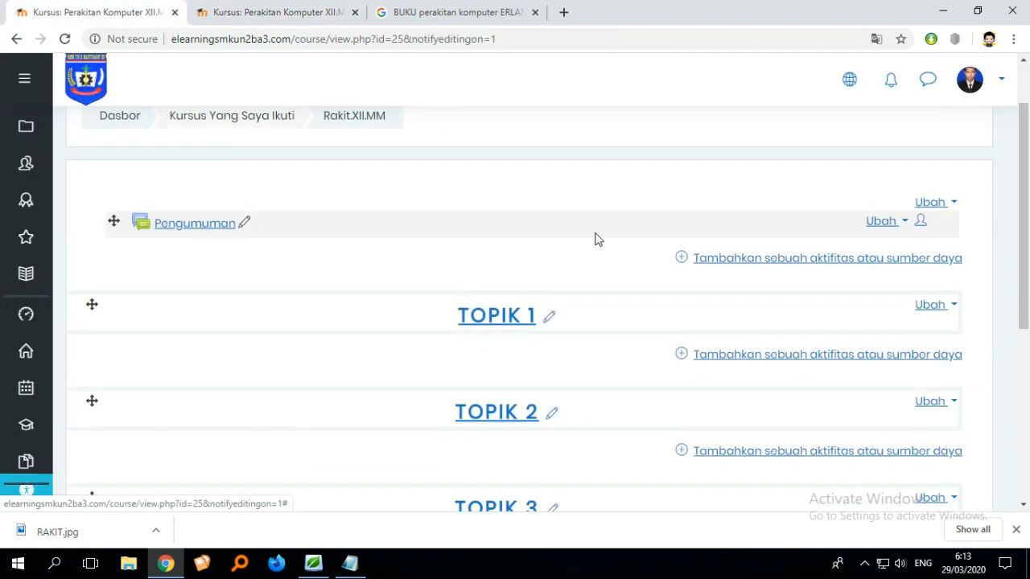
left_click(551, 320)
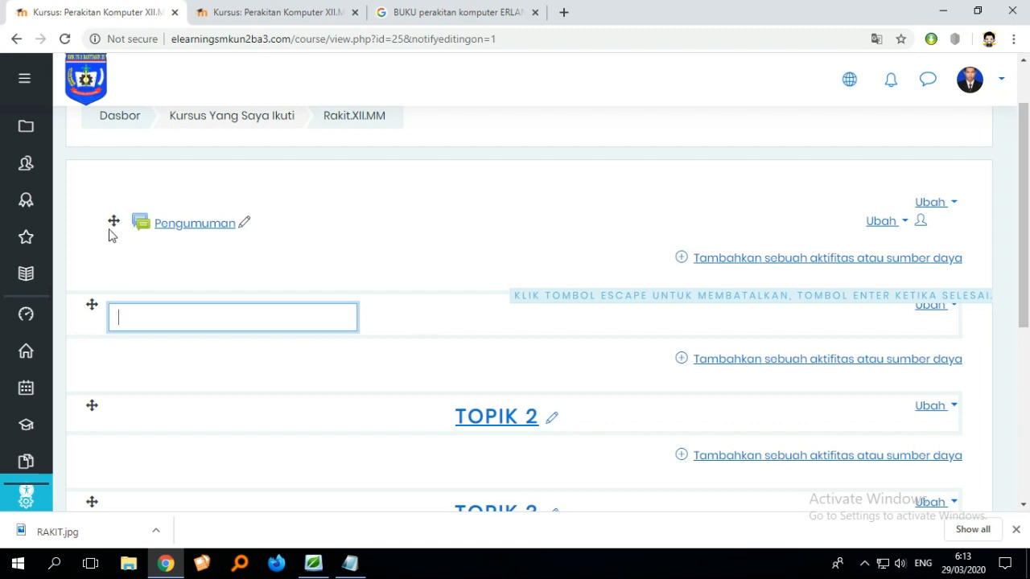
left_click(66, 39)
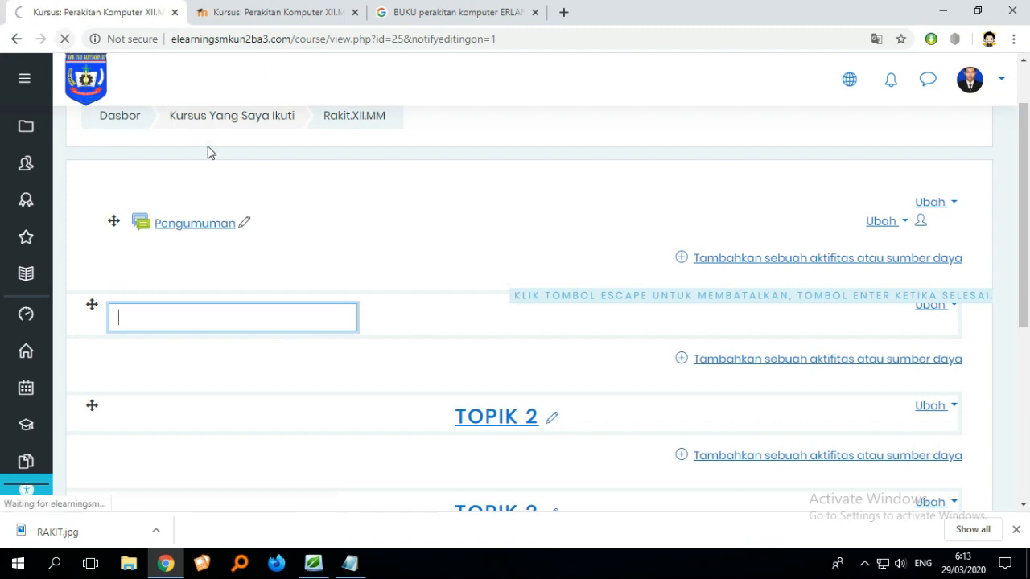
- Start inline editing of the Topik 2 section name on the desktop course page
scroll(495, 252, "down", 2)
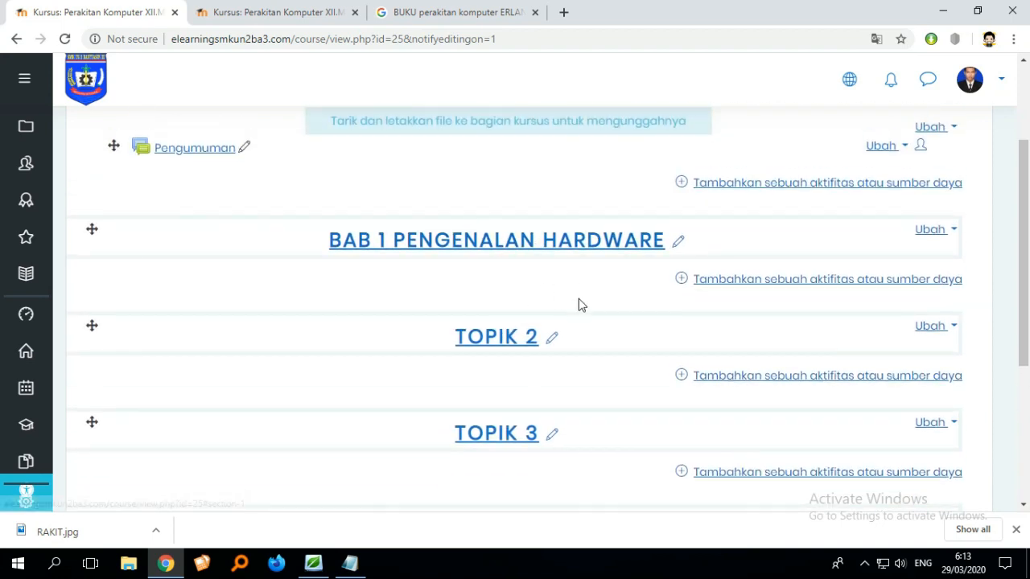
left_click(553, 341)
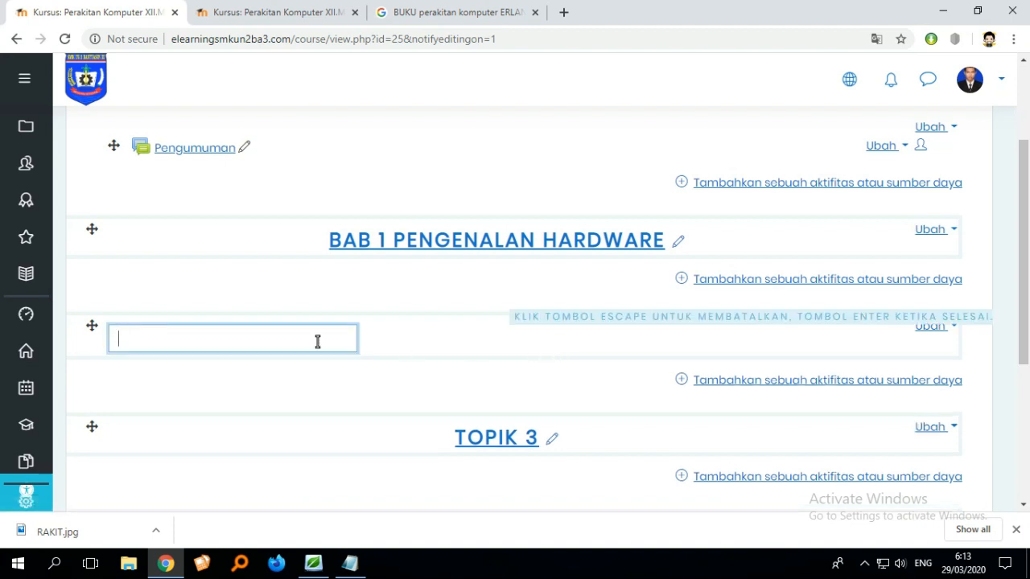
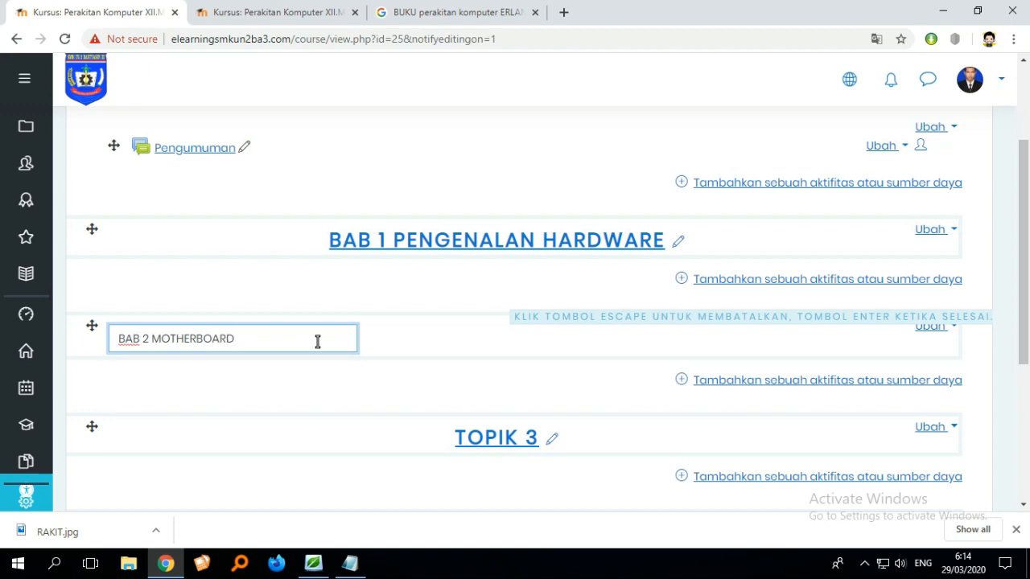
- Rename the Topik 2 section inline as BAB 2 MOTNERBOARD
key("Escape")
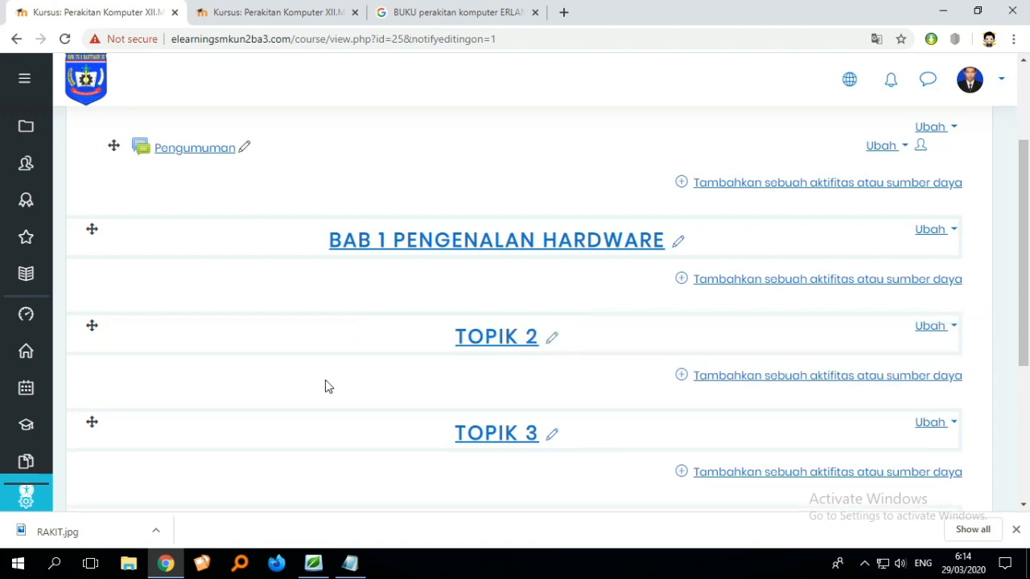
left_click(551, 342)
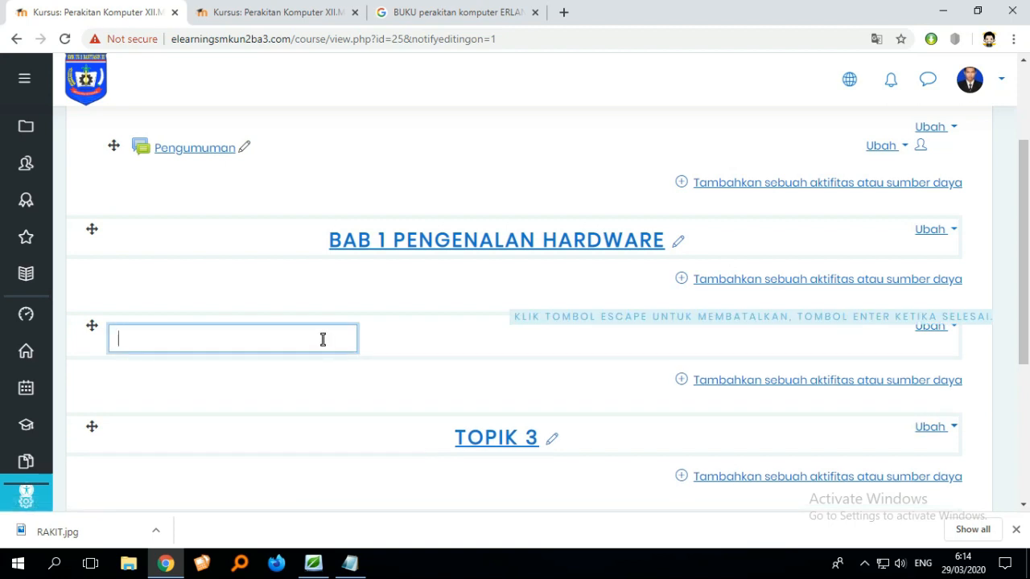
type("BAB 2 MOTNERBOARD")
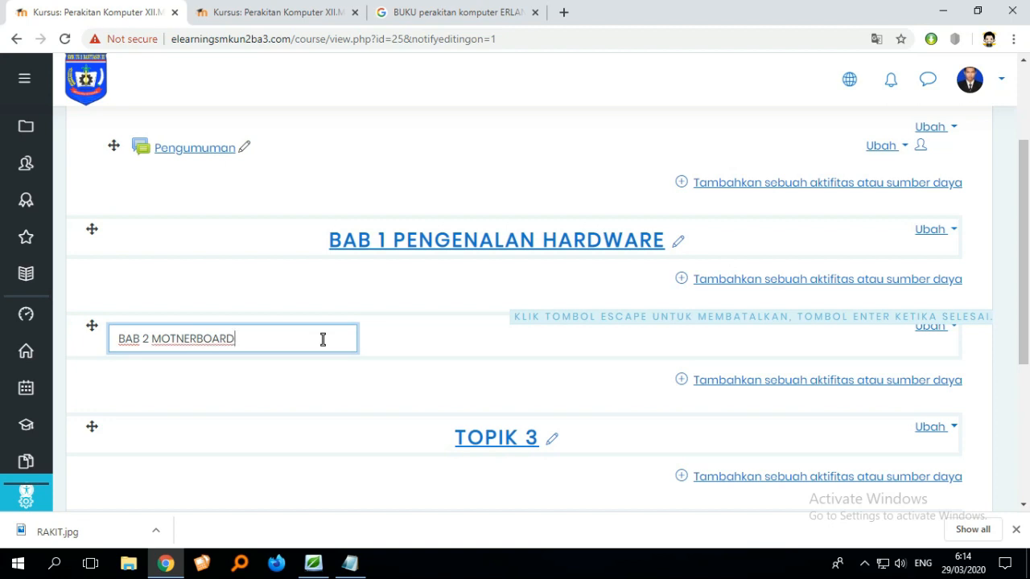
key("Return")
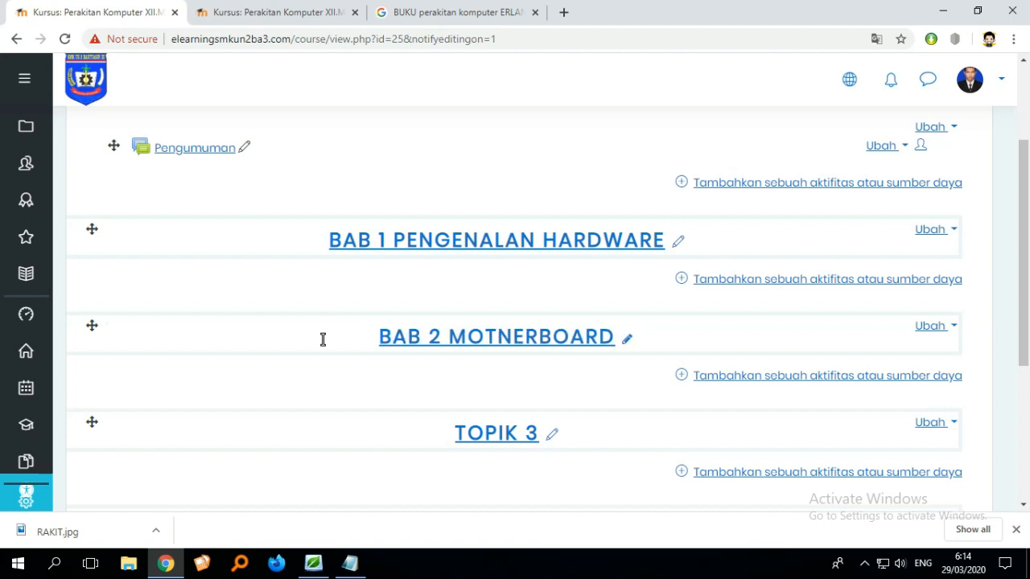
- Rename the Topik 3 section inline as ULANGAN HARIAN 1
scroll(467, 349, "down", 1)
scroll(520, 341, "up", 1)
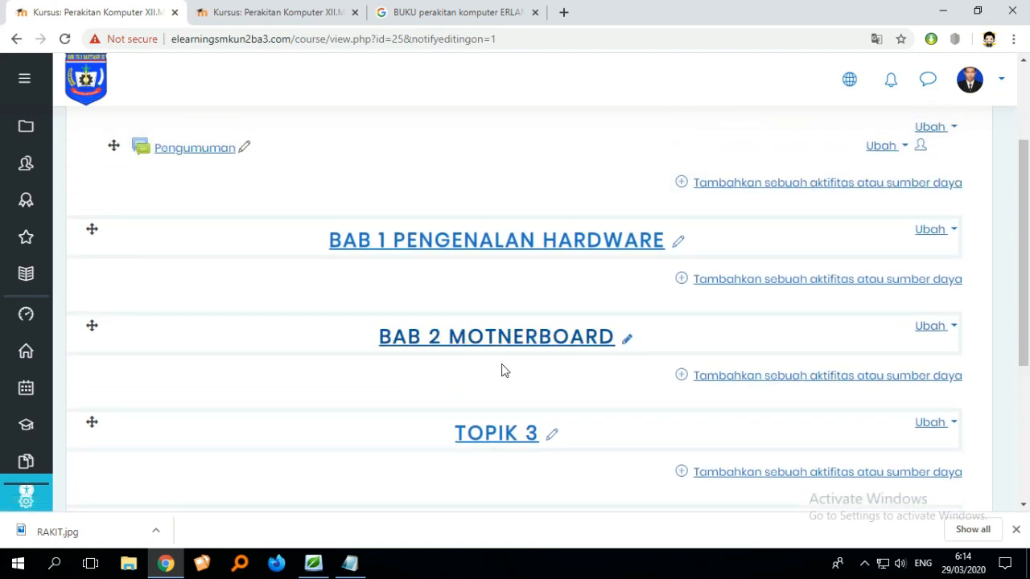
scroll(507, 368, "down", 1)
scroll(514, 211, "down", 1)
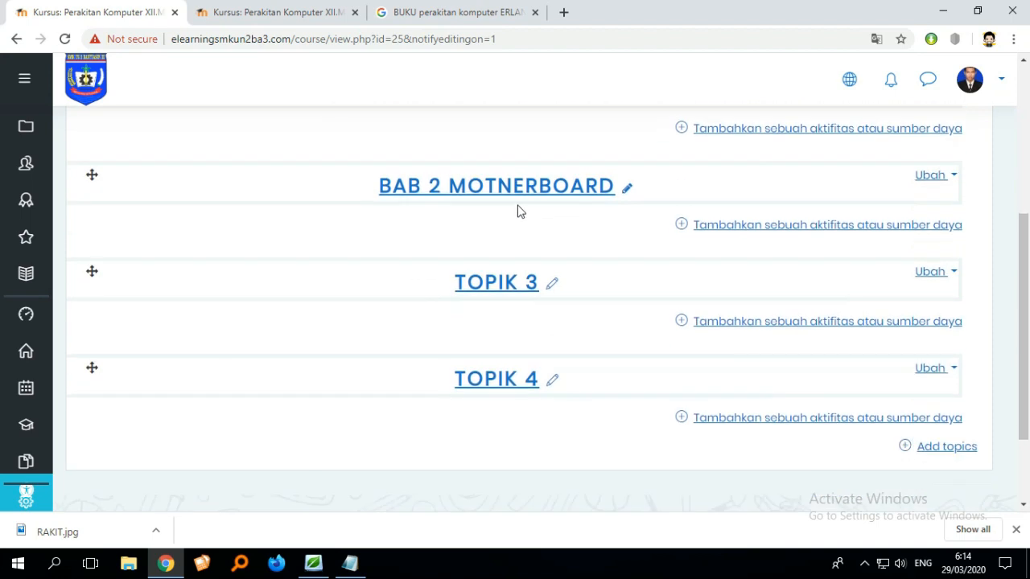
scroll(501, 215, "up", 2)
scroll(527, 335, "down", 1)
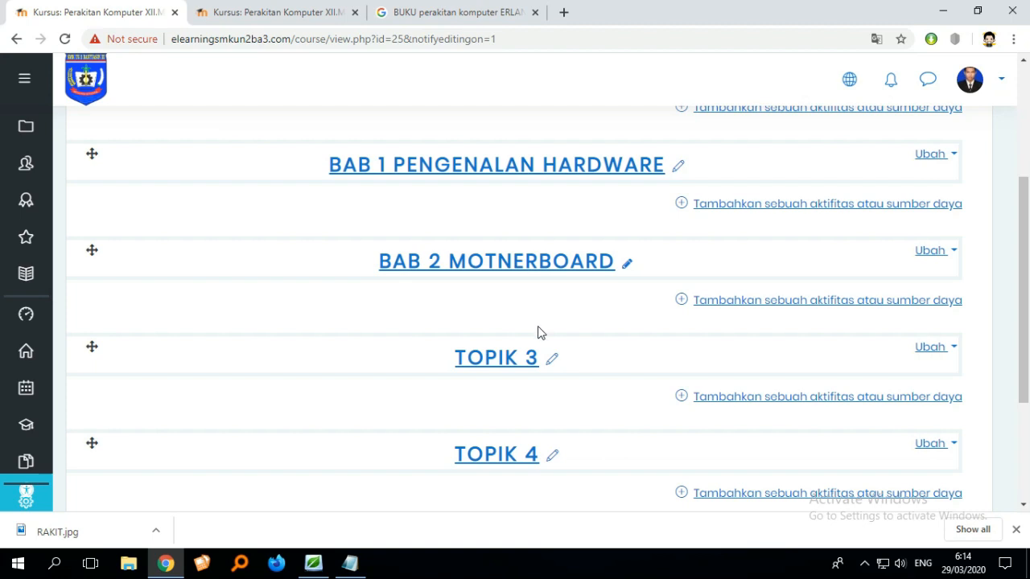
scroll(539, 342, "down", 1)
scroll(543, 348, "up", 1)
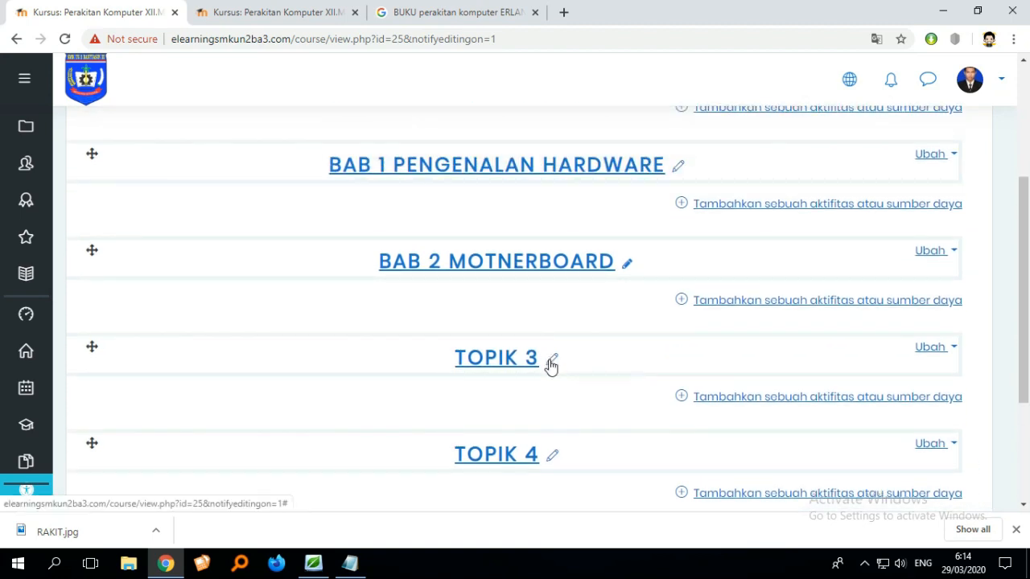
left_click(550, 360)
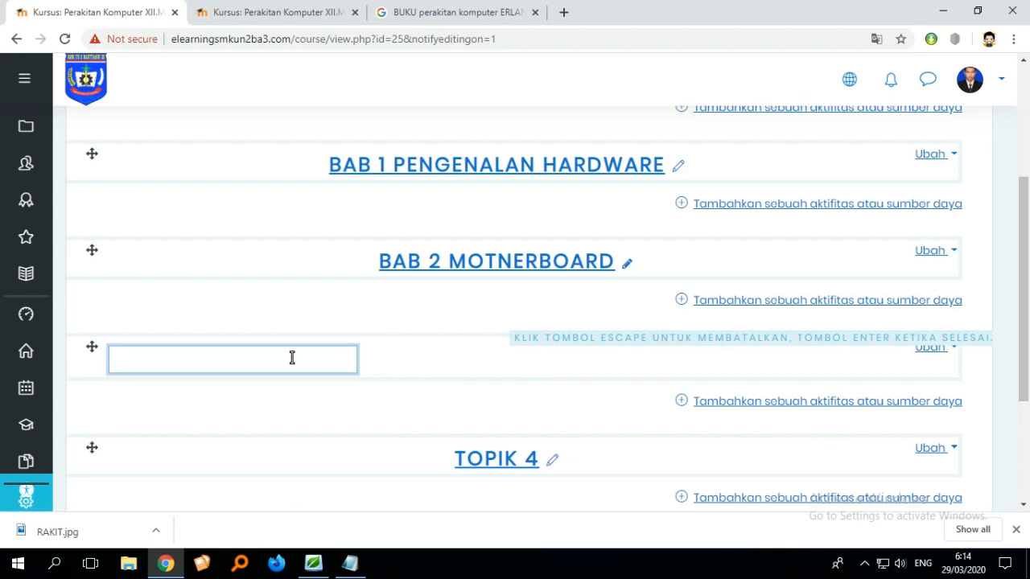
type("ULANGAN H")
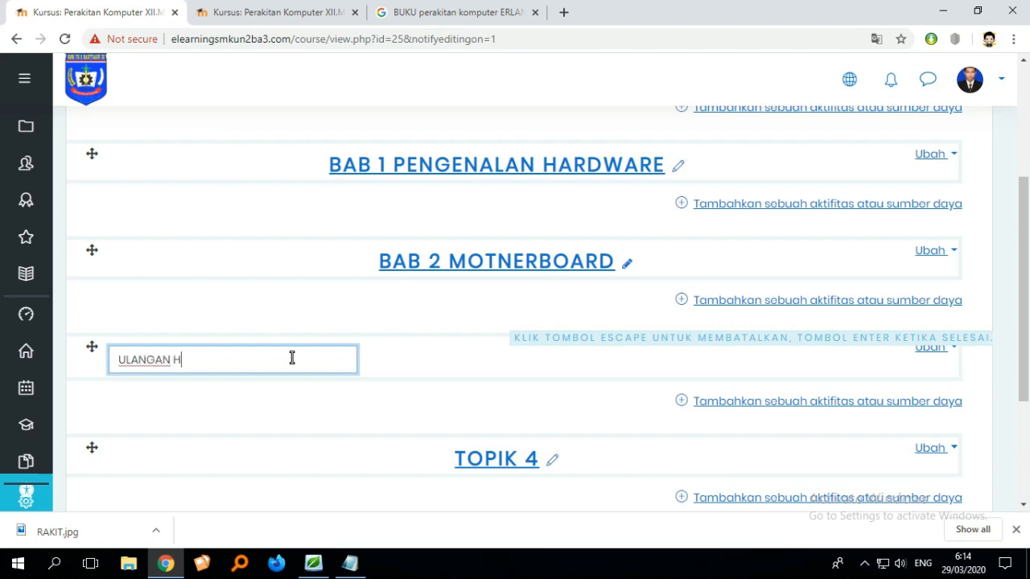
type("ARIAN 1")
key("Return")
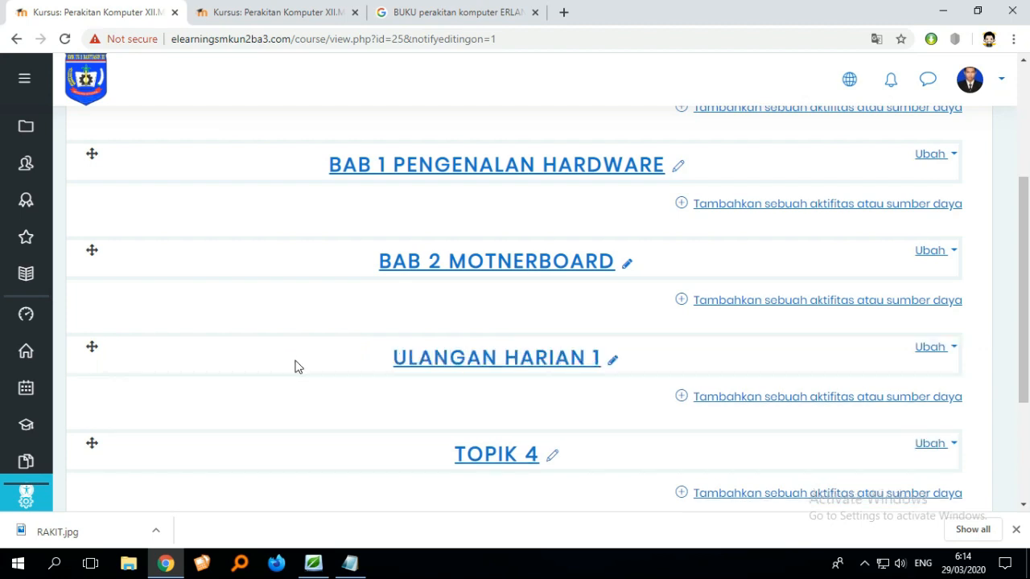
- Correct the second section's name to BAB 2 MOTHERBOARD
scroll(295, 362, "down", 2)
scroll(360, 374, "up", 2)
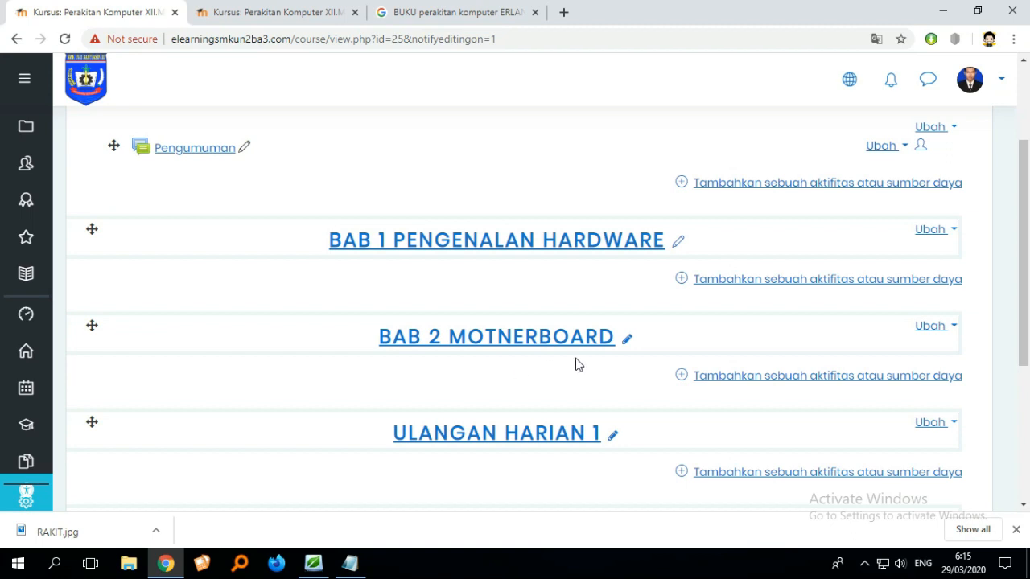
left_click(625, 340)
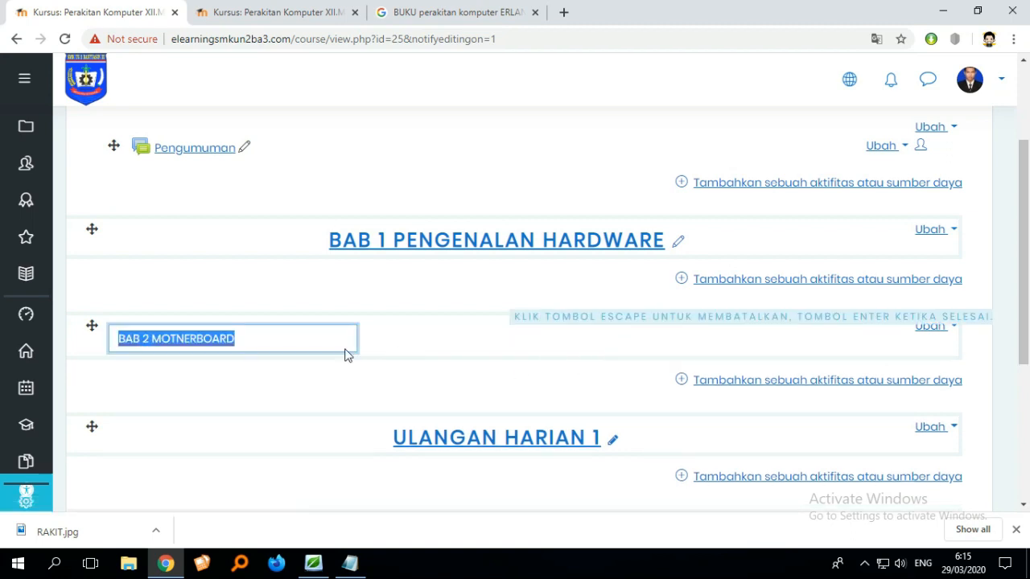
left_click(183, 339)
key("BackSpace")
type("H")
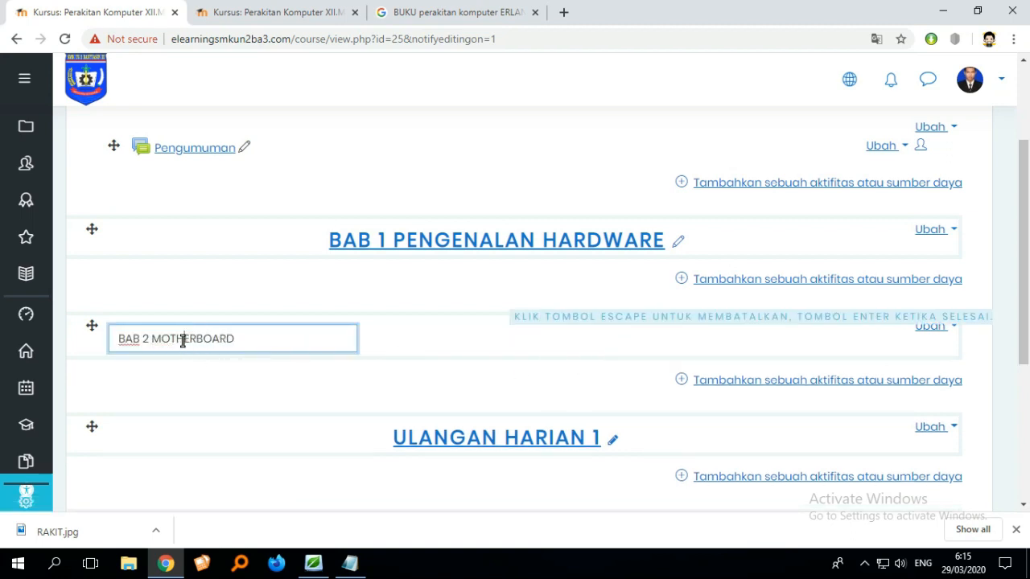
key("Return")
- Rename the Topik 4 section inline as BAB 3 RAM RANDOM ACCESS MEMORY
scroll(182, 340, "down", 3)
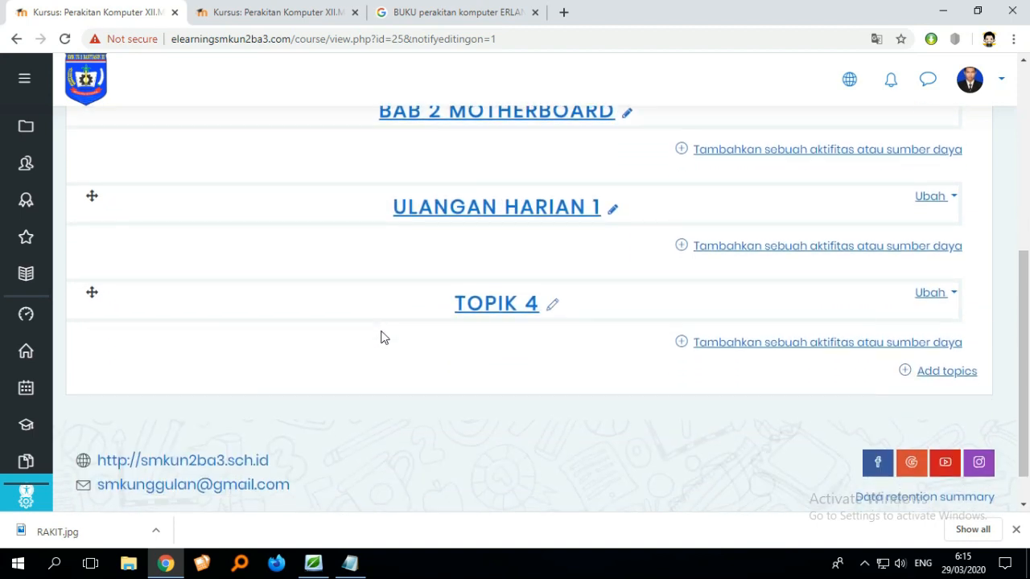
scroll(382, 338, "up", 1)
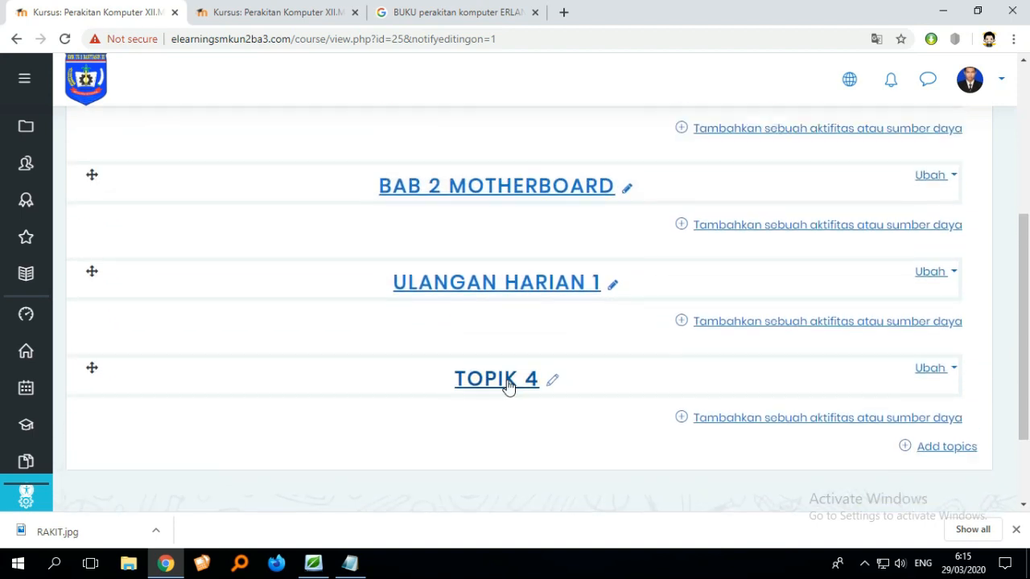
left_click(553, 389)
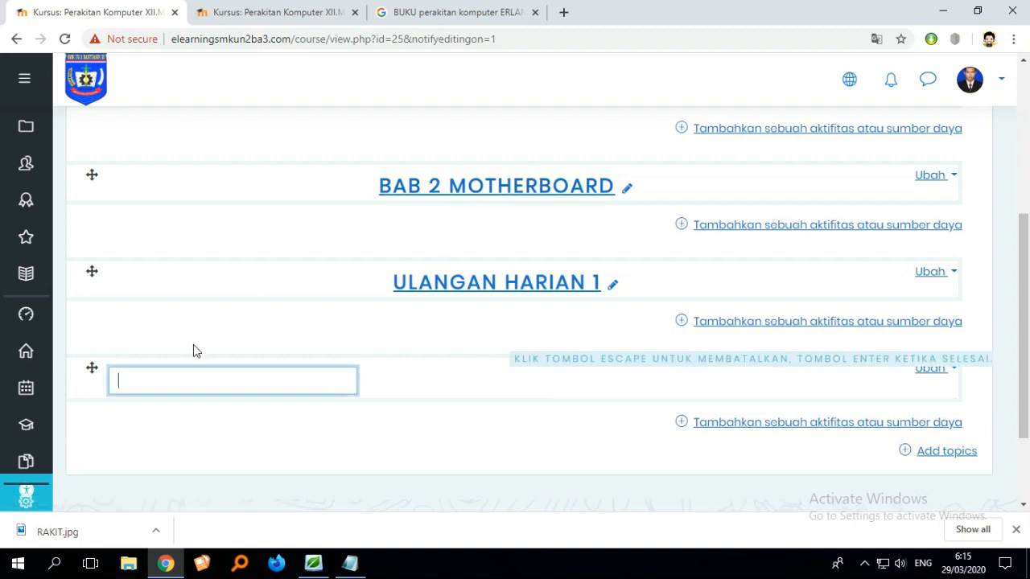
type("BAB 3")
type("RAN")
key("BackSpace")
type("M RAND")
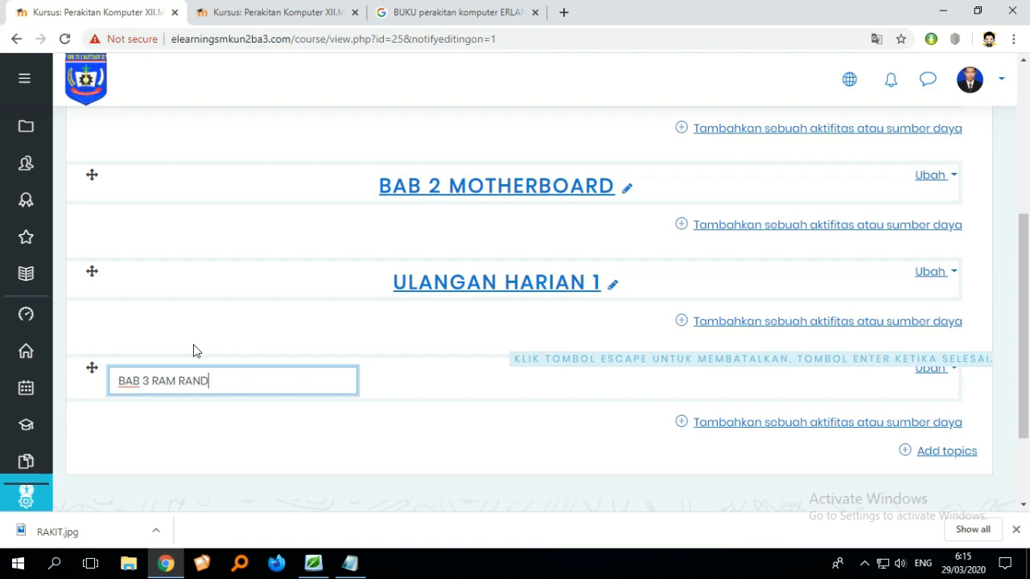
type("OM ACCESS MEM")
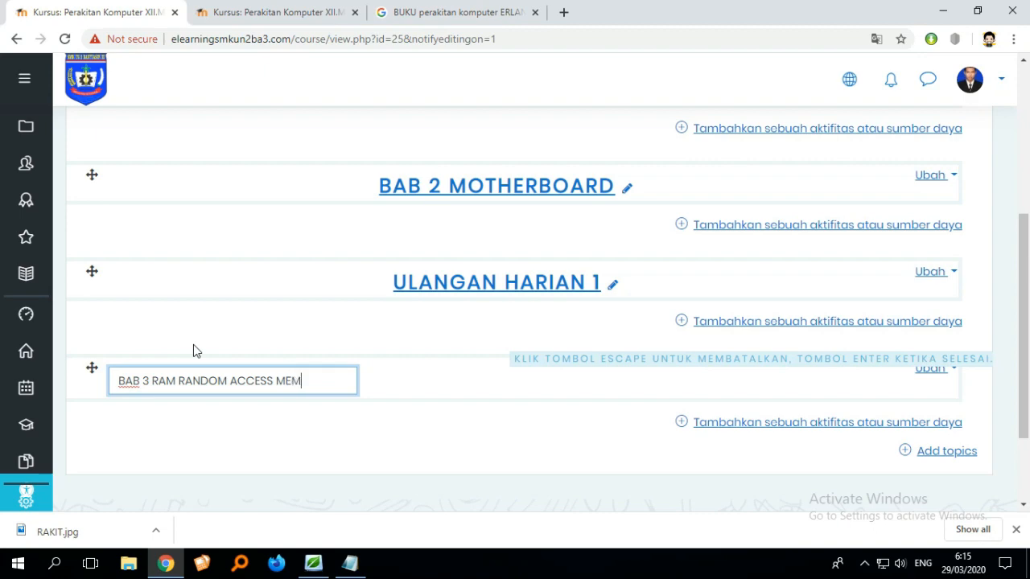
type("ORY")
key("Return")
- Add 6 new topic sections to the end of the course
scroll(482, 362, "up", 2)
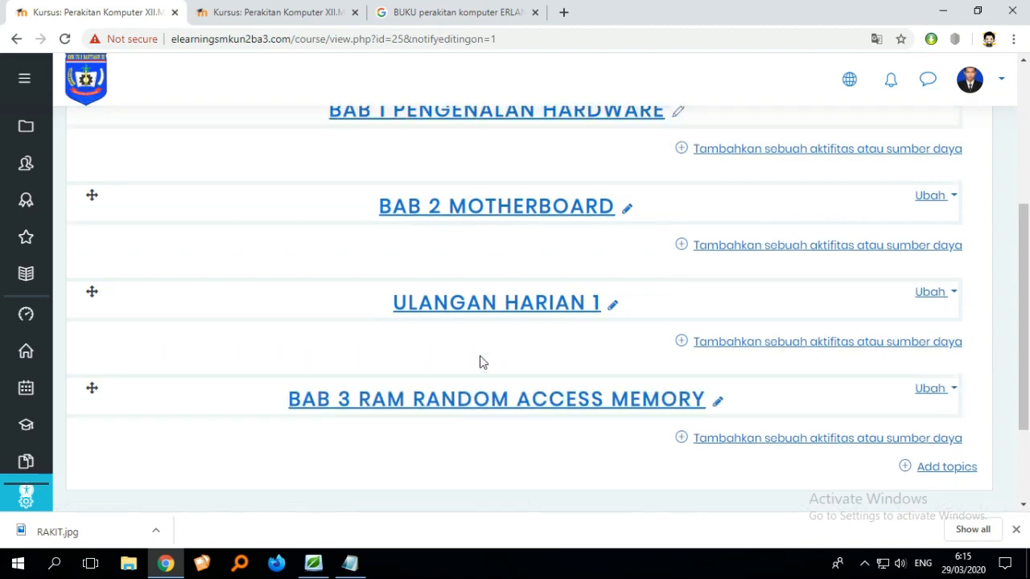
scroll(483, 362, "down", 3)
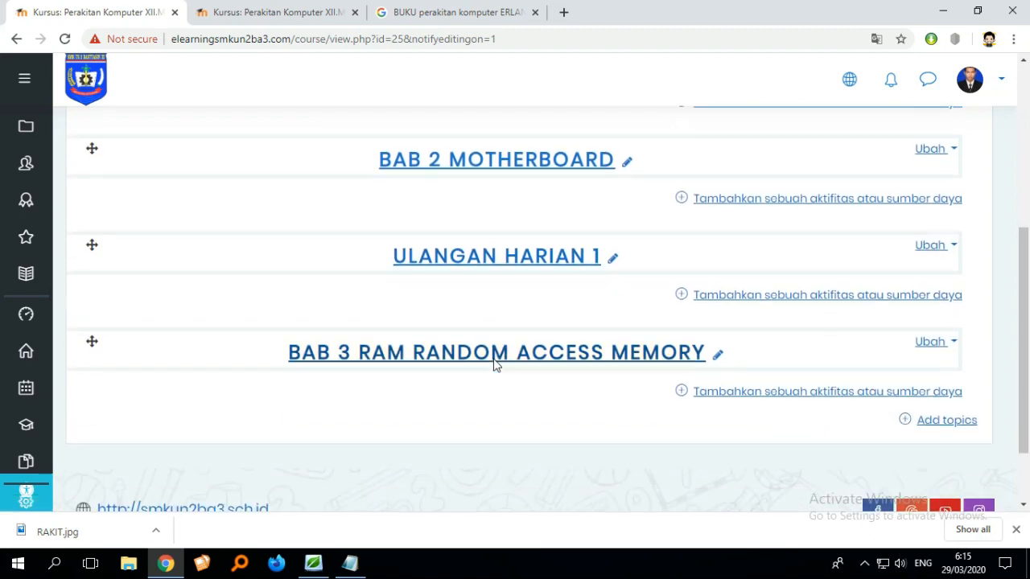
scroll(495, 362, "up", 3)
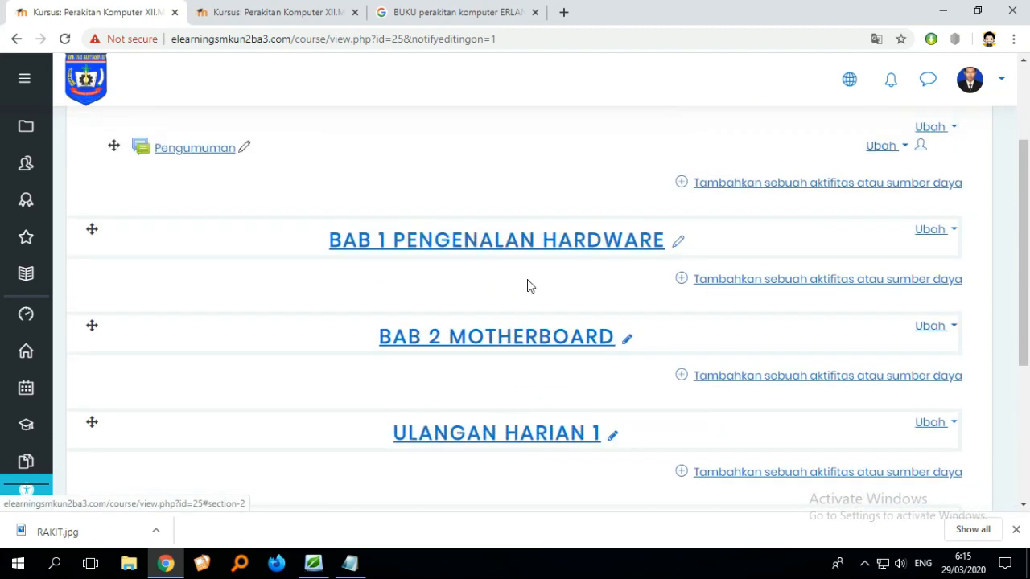
scroll(483, 310, "down", 3)
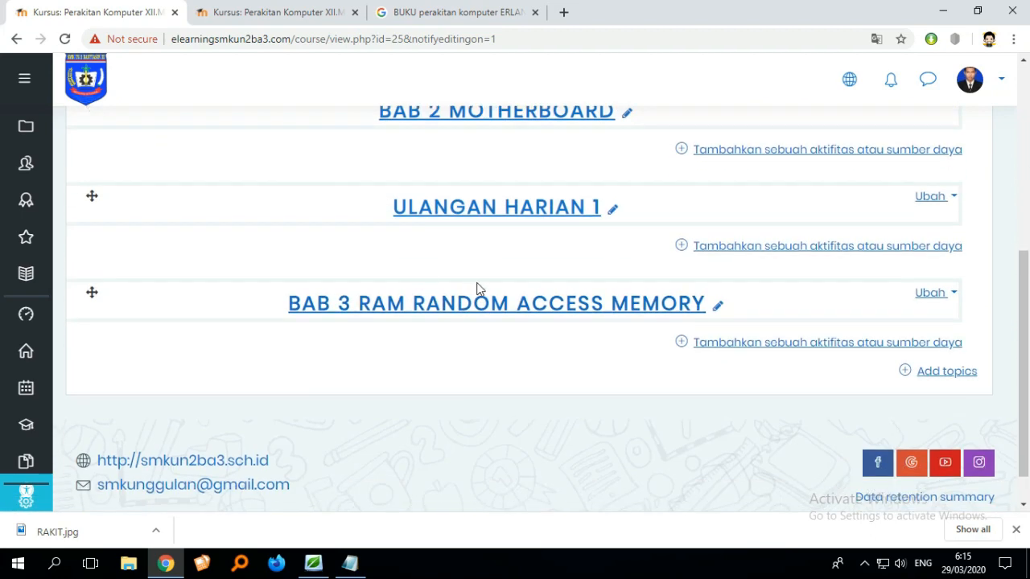
left_click(942, 372)
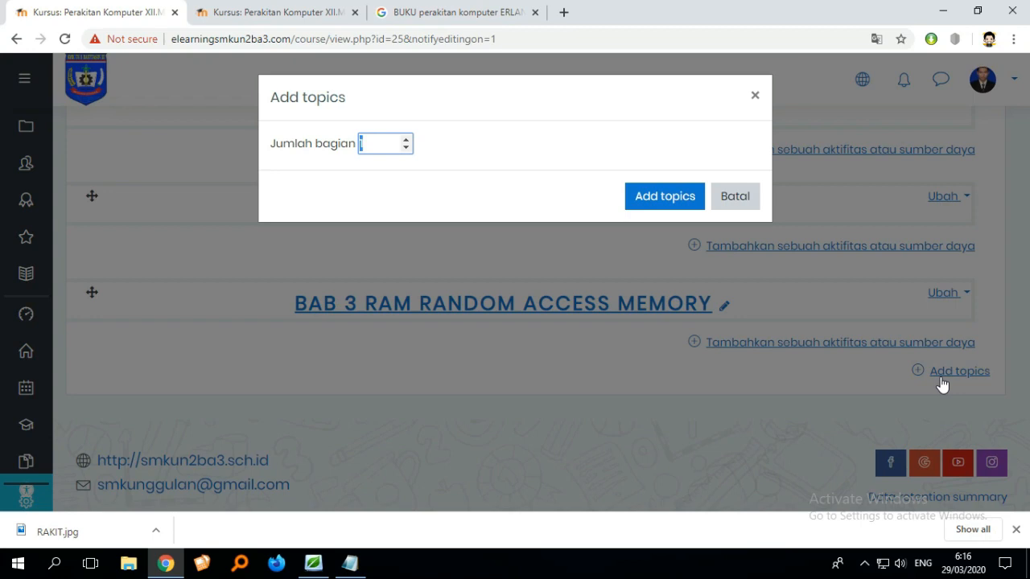
left_click(375, 143)
type("6")
left_click(664, 201)
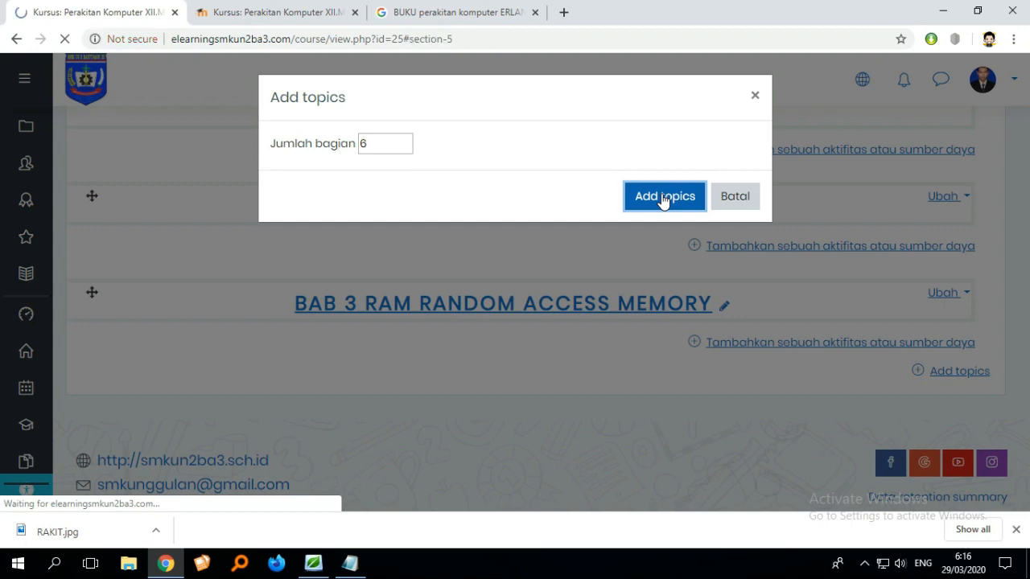
- Rename the Topik 5 section inline as PTS
scroll(661, 201, "down", 4)
scroll(669, 202, "up", 10)
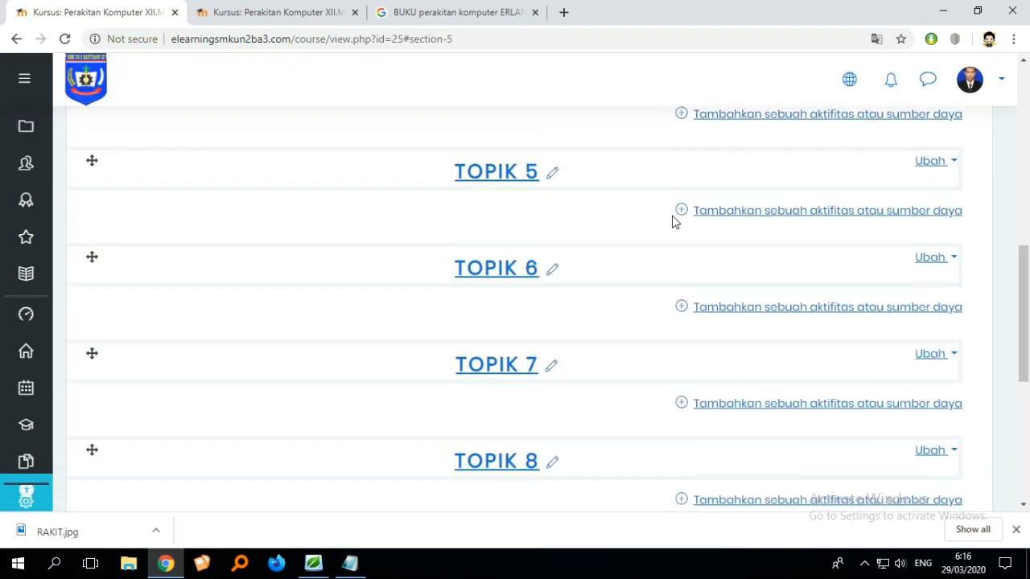
scroll(609, 354, "down", 3)
scroll(580, 390, "up", 2)
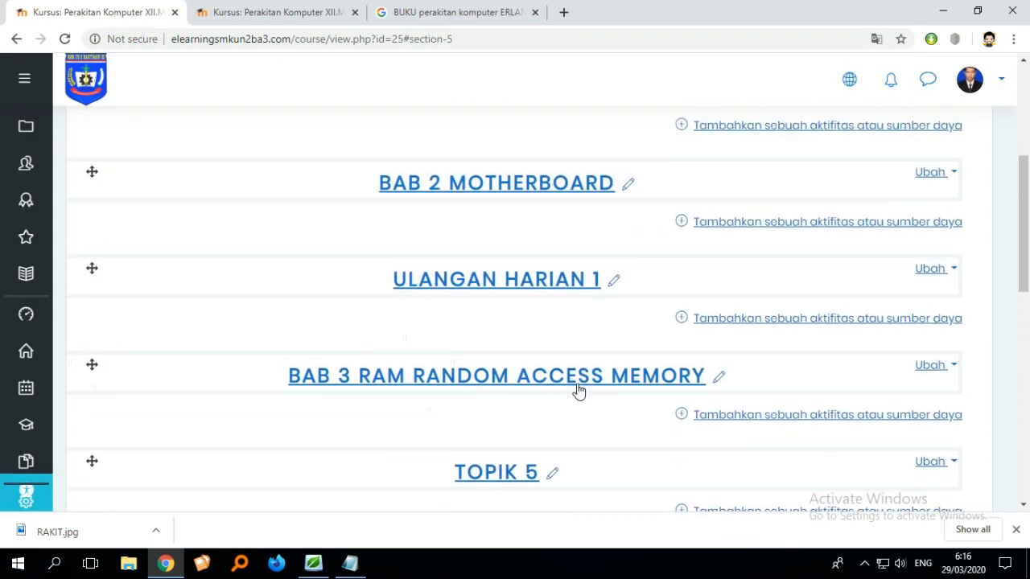
scroll(588, 373, "down", 2)
scroll(582, 386, "up", 3)
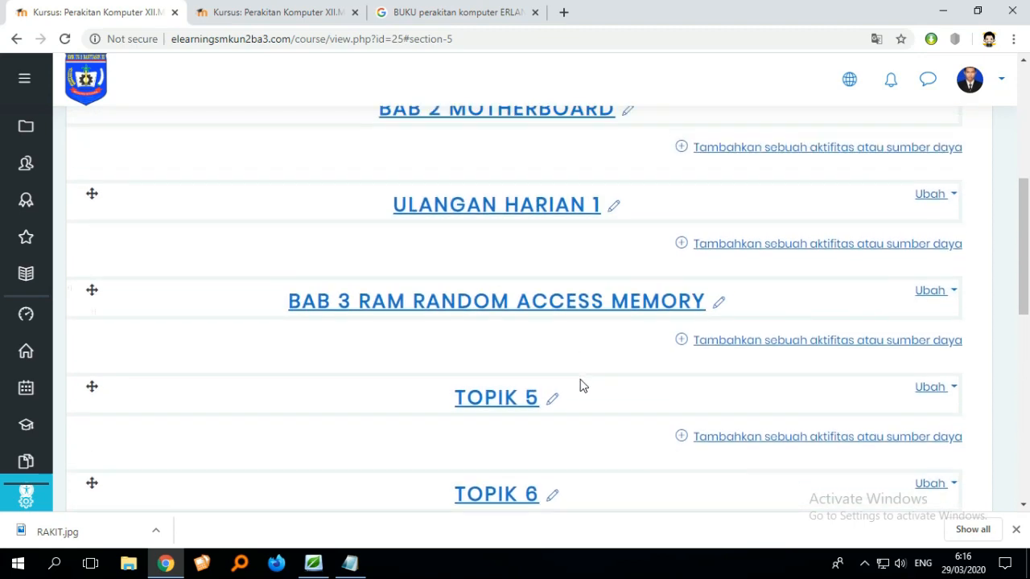
scroll(579, 391, "down", 3)
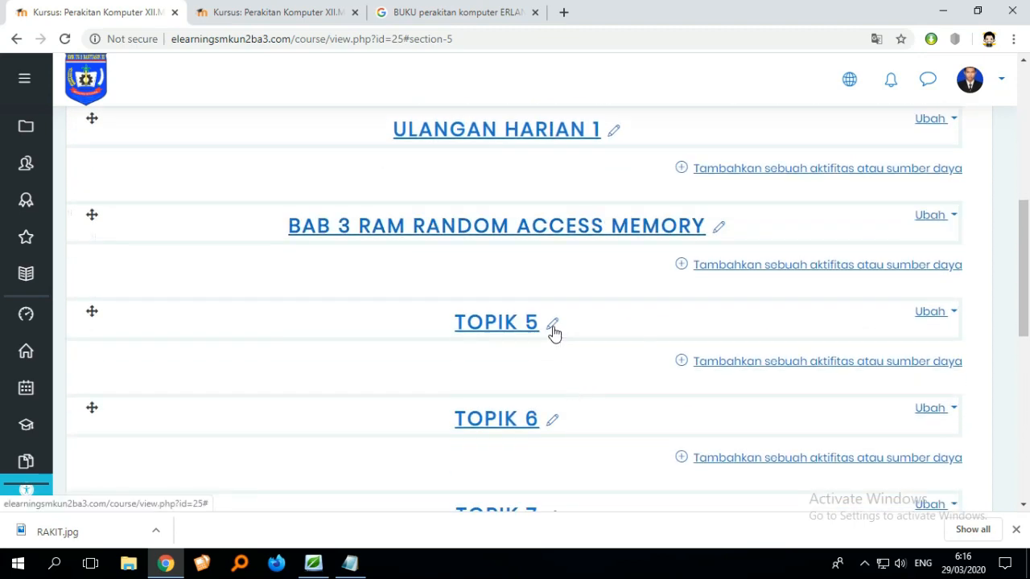
left_click(553, 327)
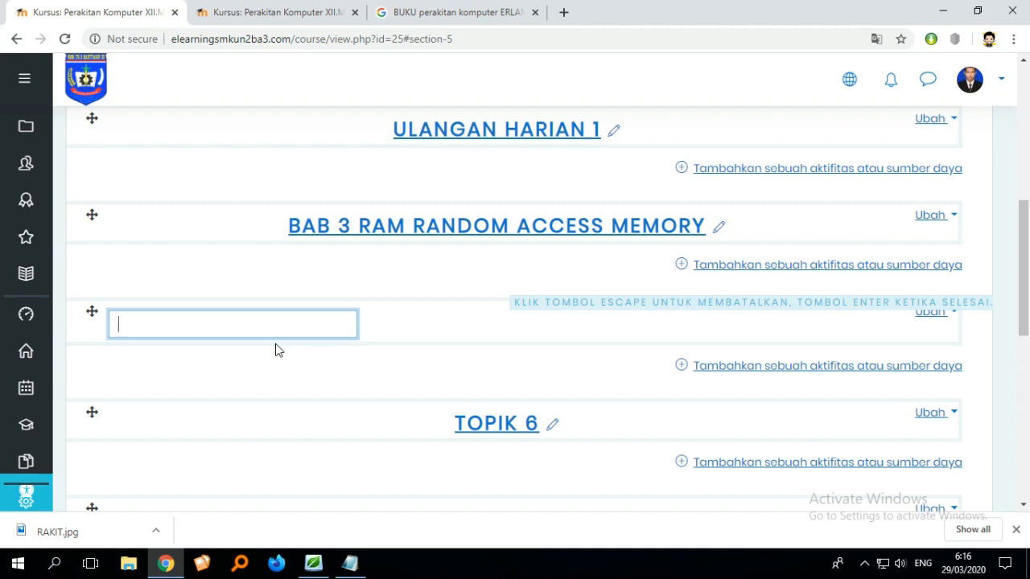
type("PTS")
key("Return")
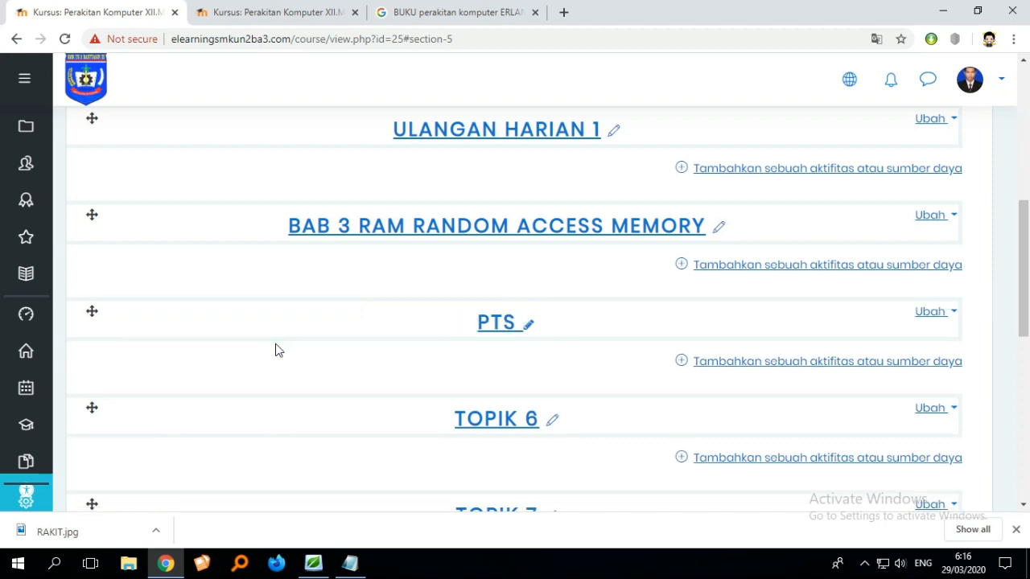
- Scroll through the course page to review the remaining topic sections down to Topik 10
scroll(490, 361, "down", 2)
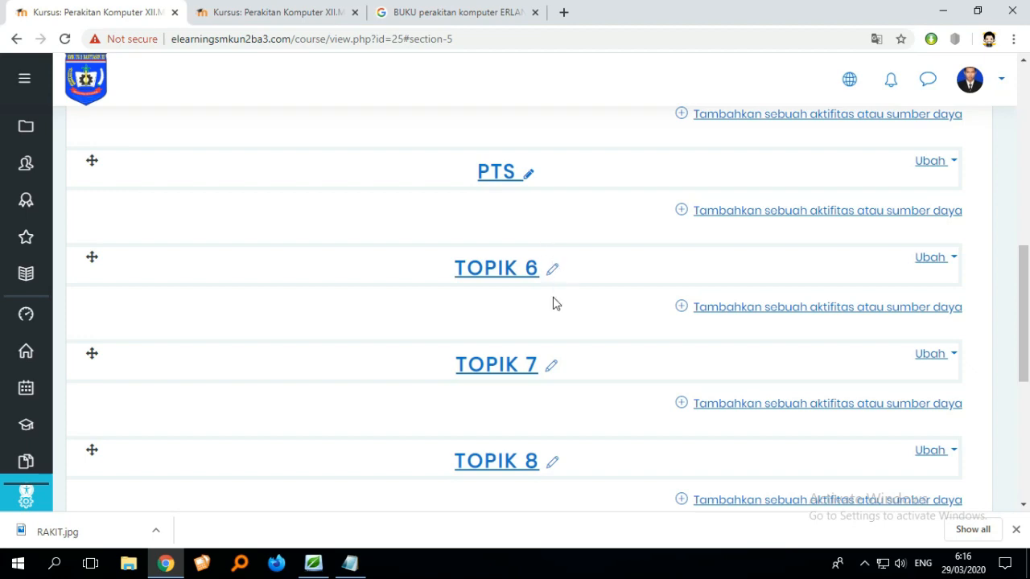
scroll(555, 298, "down", 2)
scroll(547, 329, "down", 2)
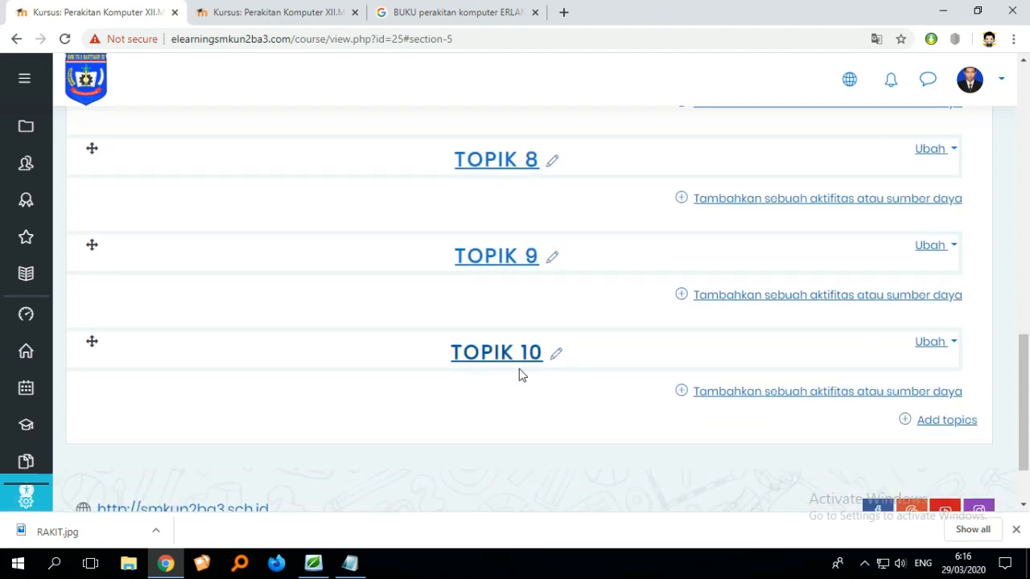
scroll(538, 363, "up", 8)
scroll(552, 343, "down", 8)
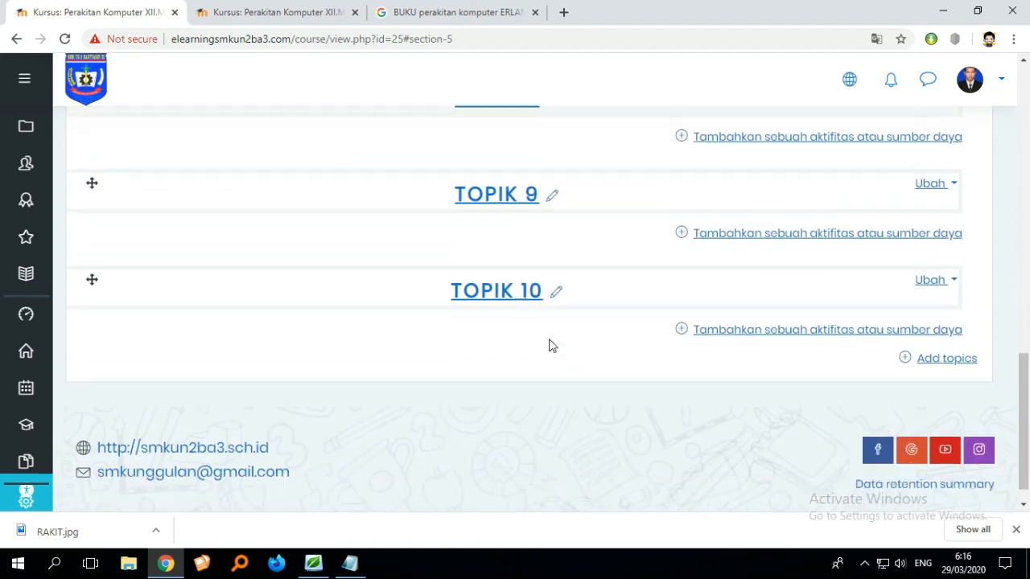
scroll(552, 342, "up", 5)
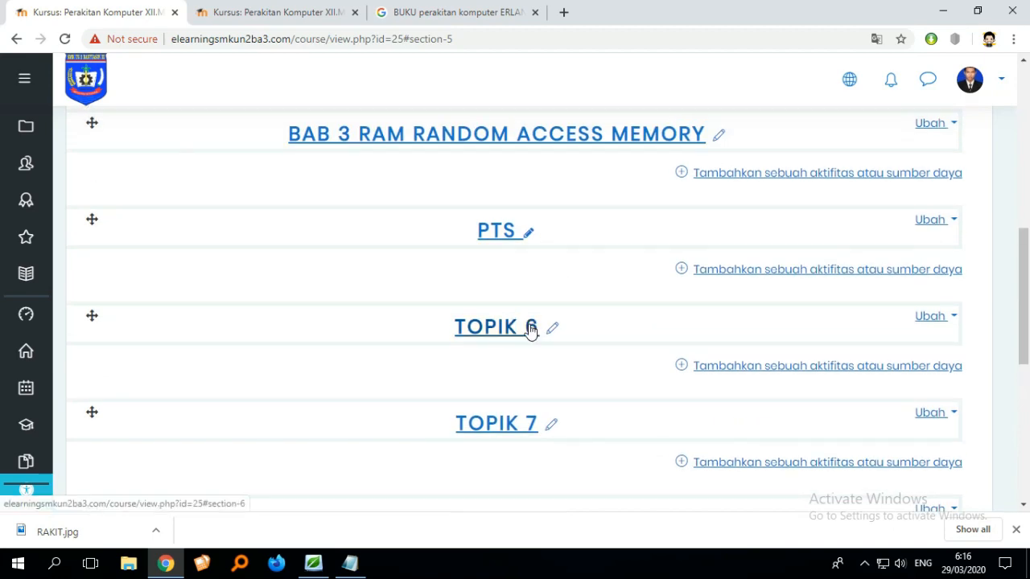
- Open the activity chooser for the BAB 1 PENGENALAN HARDWARE section
scroll(555, 370, "down", 3)
scroll(547, 404, "up", 6)
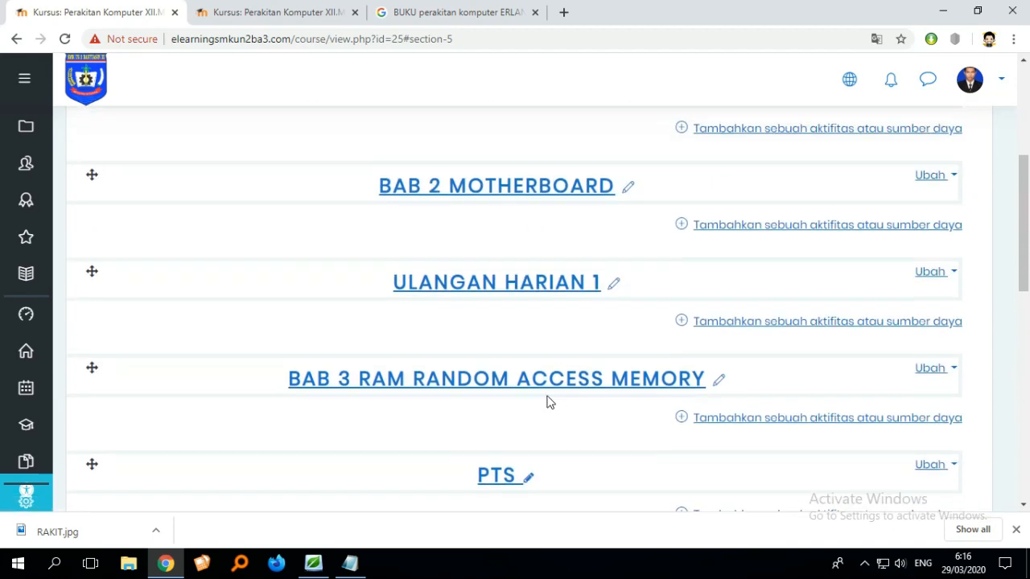
scroll(551, 400, "up", 2)
scroll(520, 371, "up", 1)
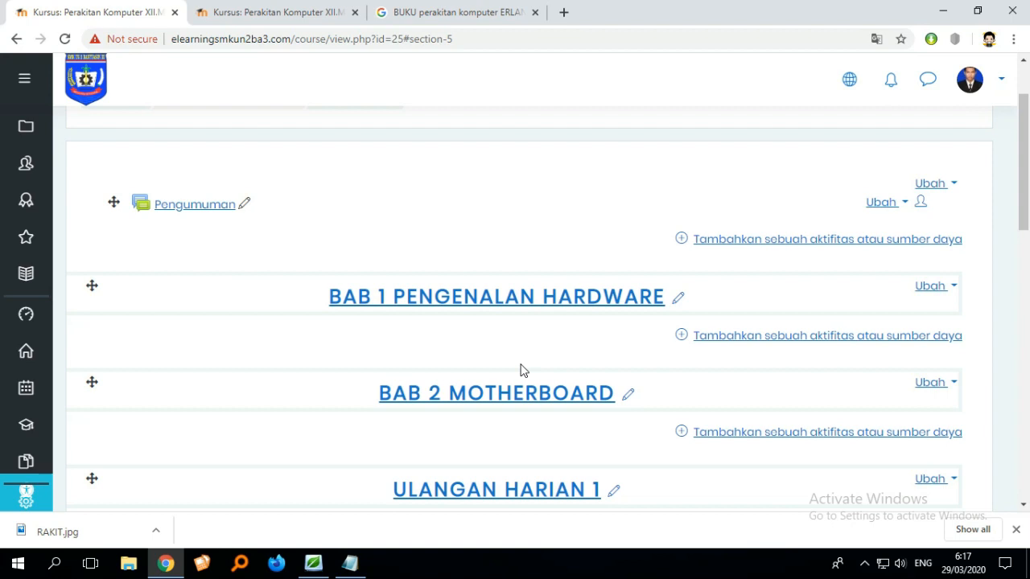
scroll(596, 270, "down", 1)
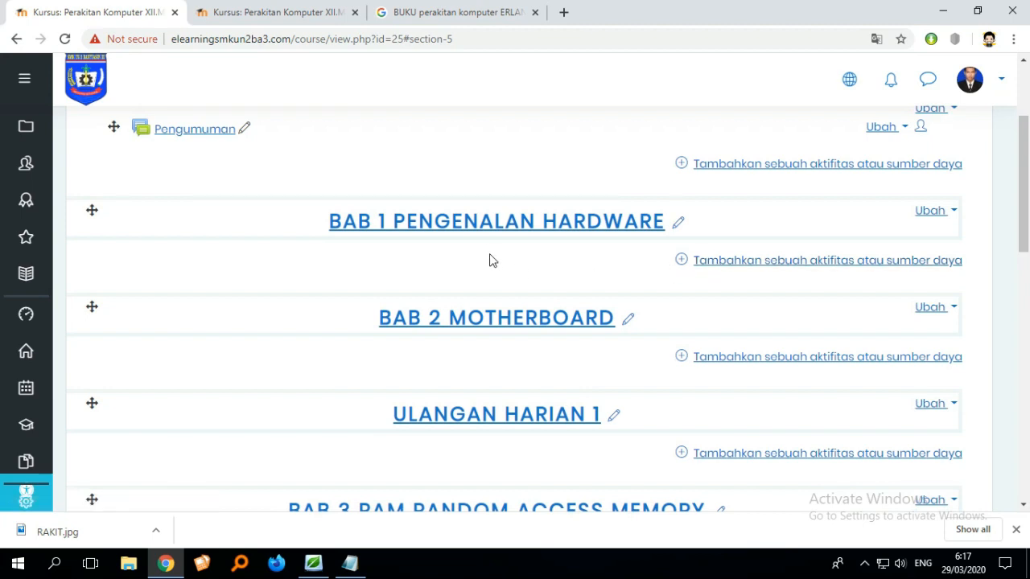
scroll(564, 255, "down", 1)
scroll(700, 260, "up", 1)
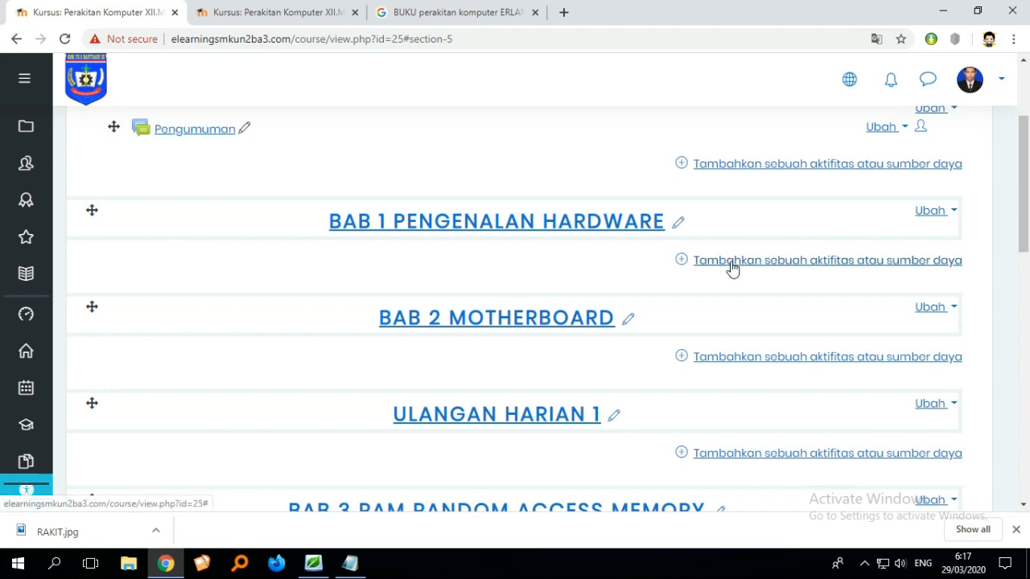
left_click(728, 261)
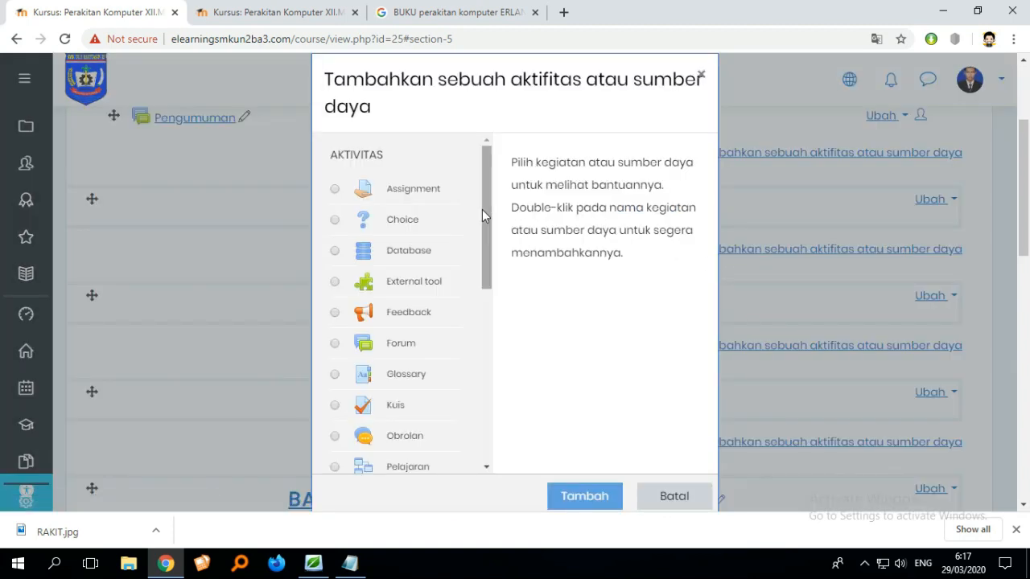
- Browse the activity and resource types in the chooser to read their descriptions
left_click_drag(482, 209, 480, 221)
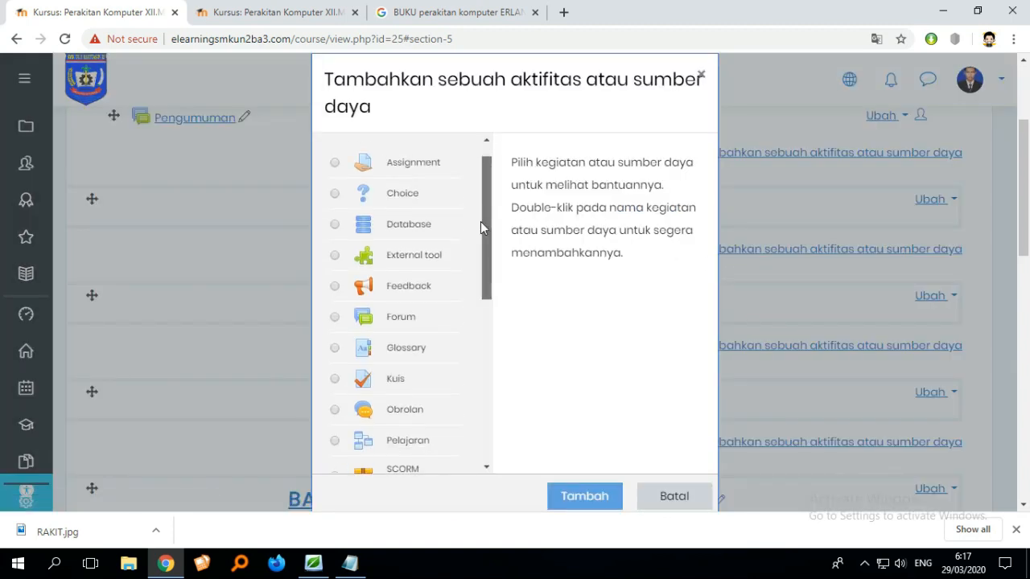
left_click(335, 223)
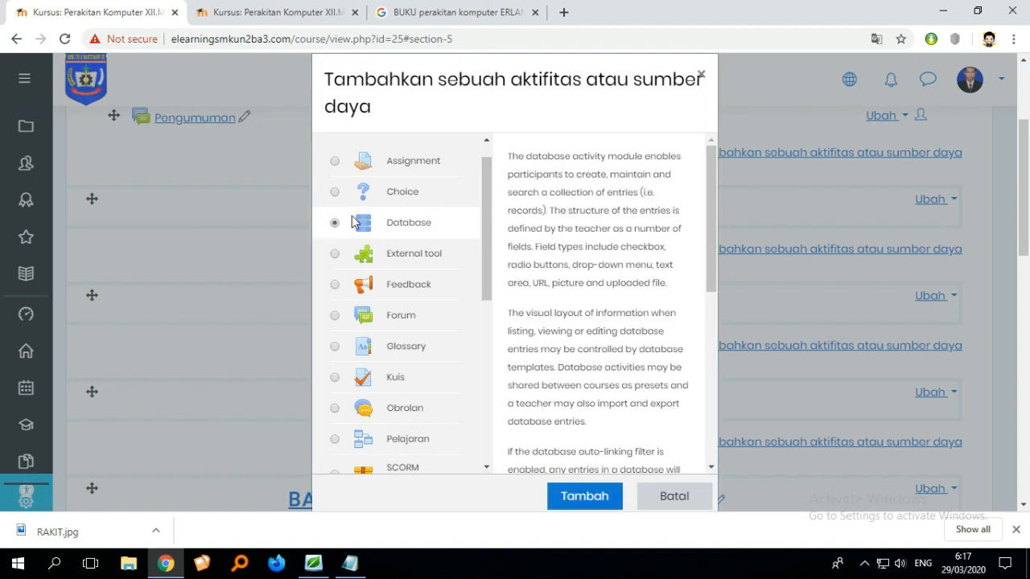
scroll(410, 235, "down", 4)
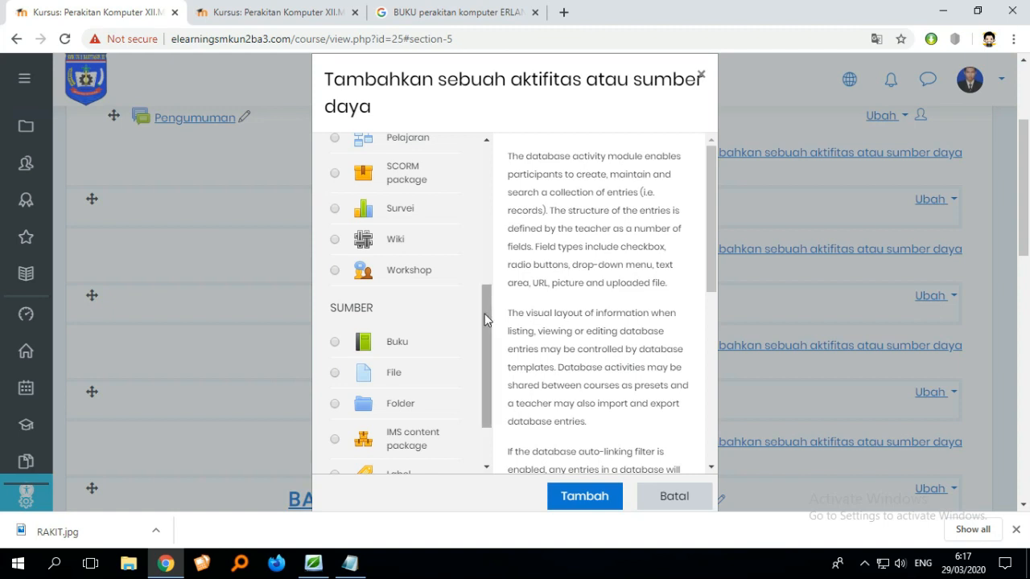
left_click_drag(485, 320, 485, 333)
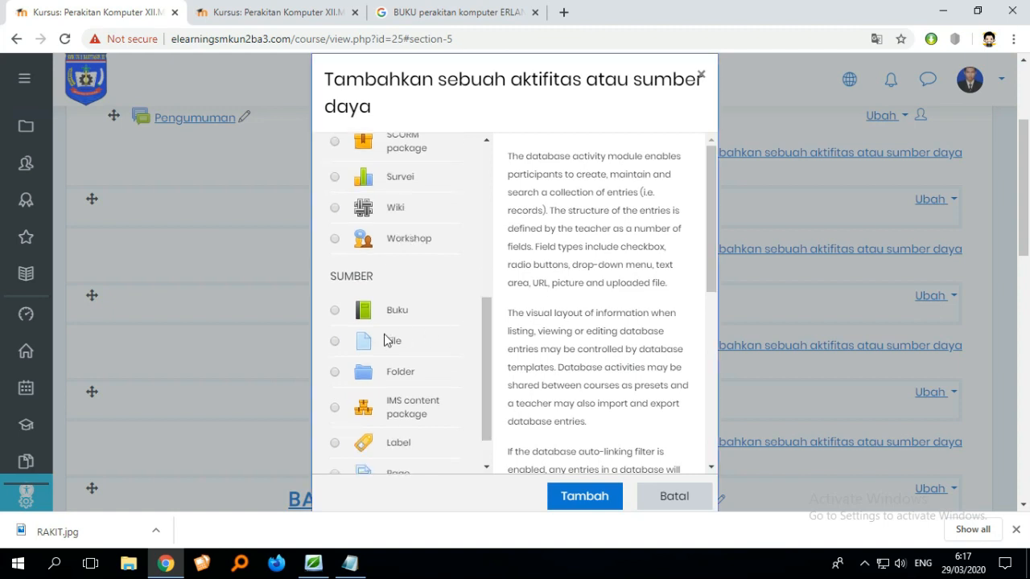
left_click(335, 342)
scroll(462, 354, "down", 1)
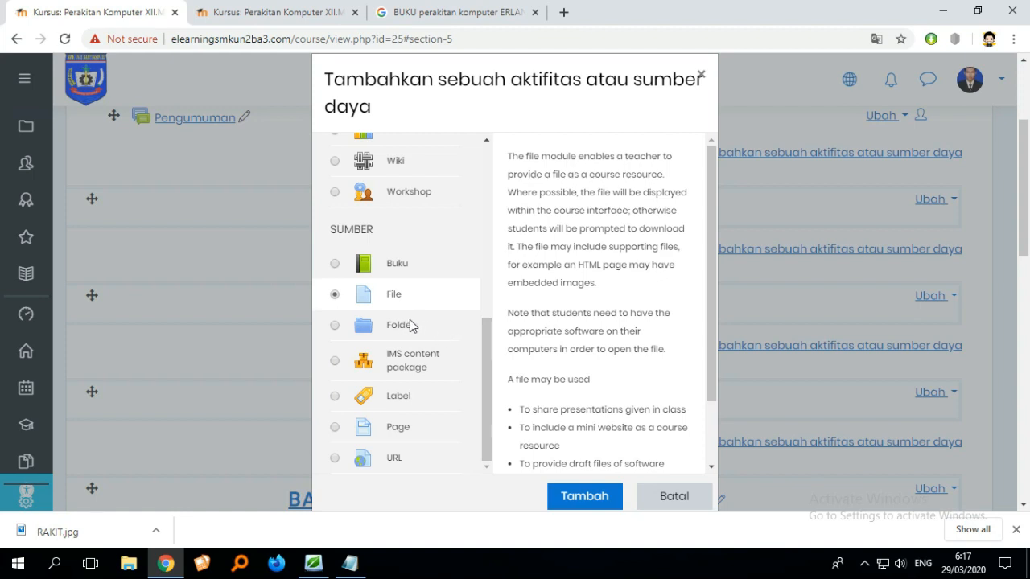
scroll(407, 320, "up", 5)
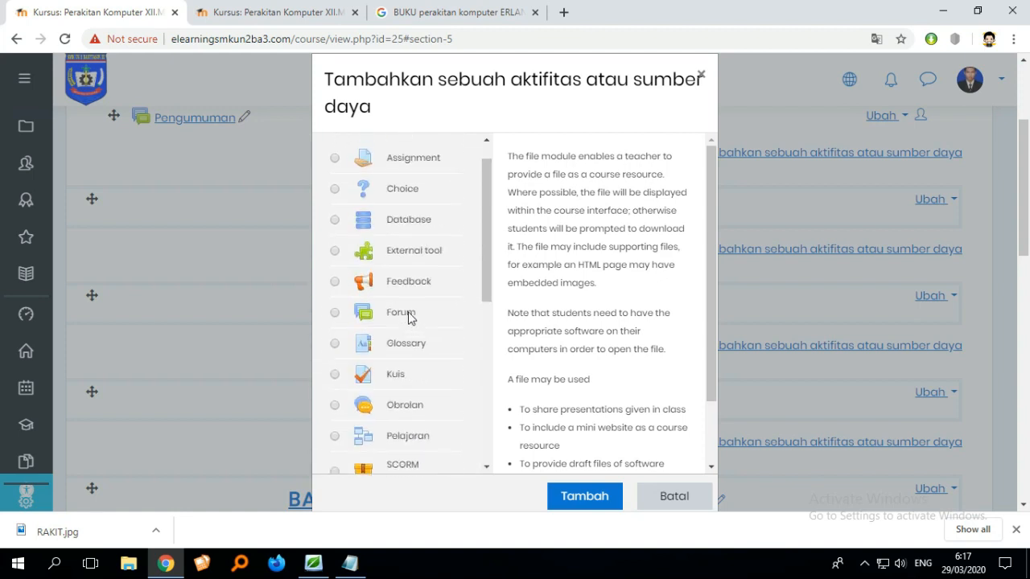
left_click(334, 189)
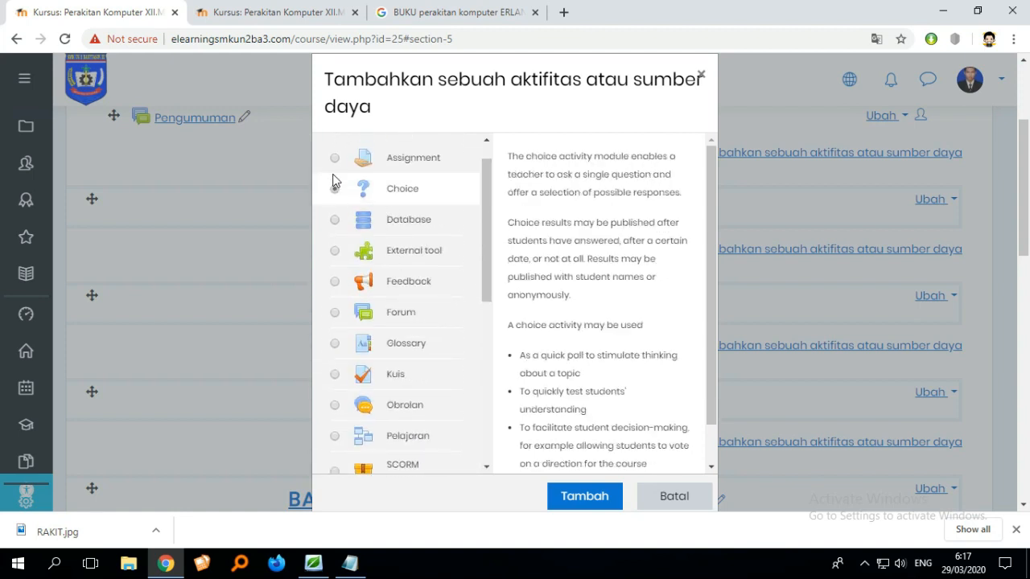
left_click(334, 158)
left_click(335, 219)
left_click(334, 252)
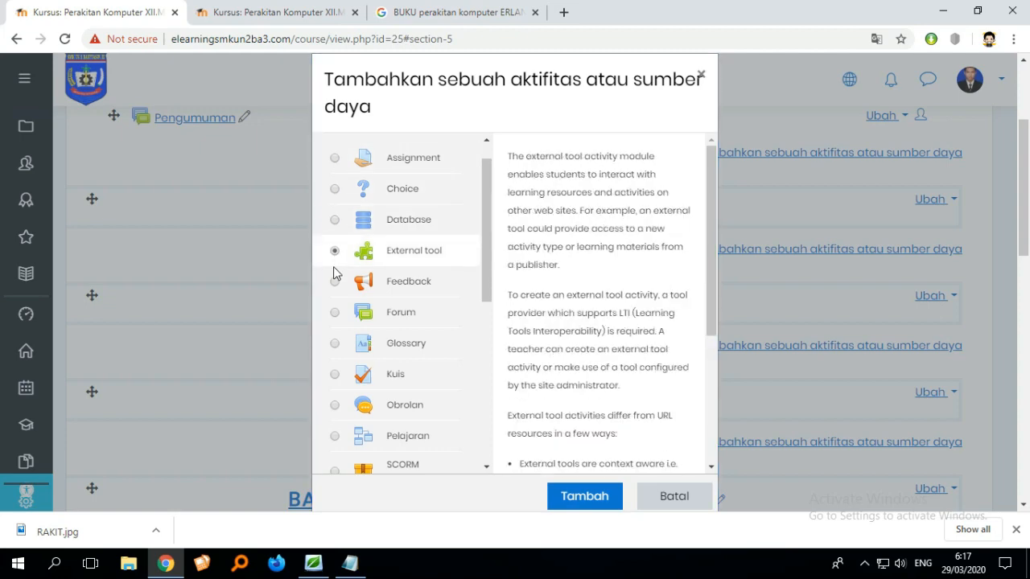
left_click(336, 283)
left_click(335, 313)
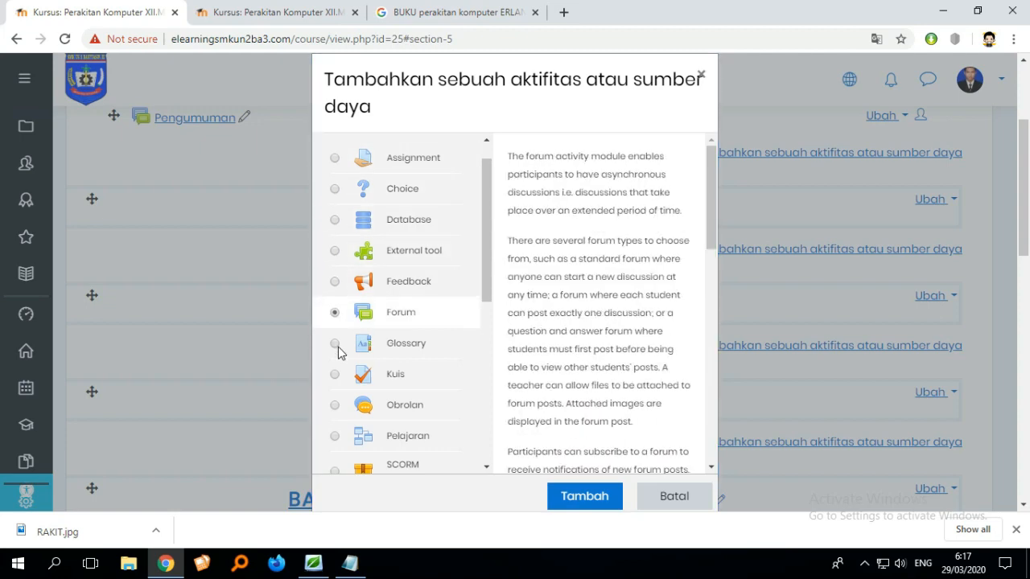
left_click(336, 346)
scroll(426, 330, "down", 3)
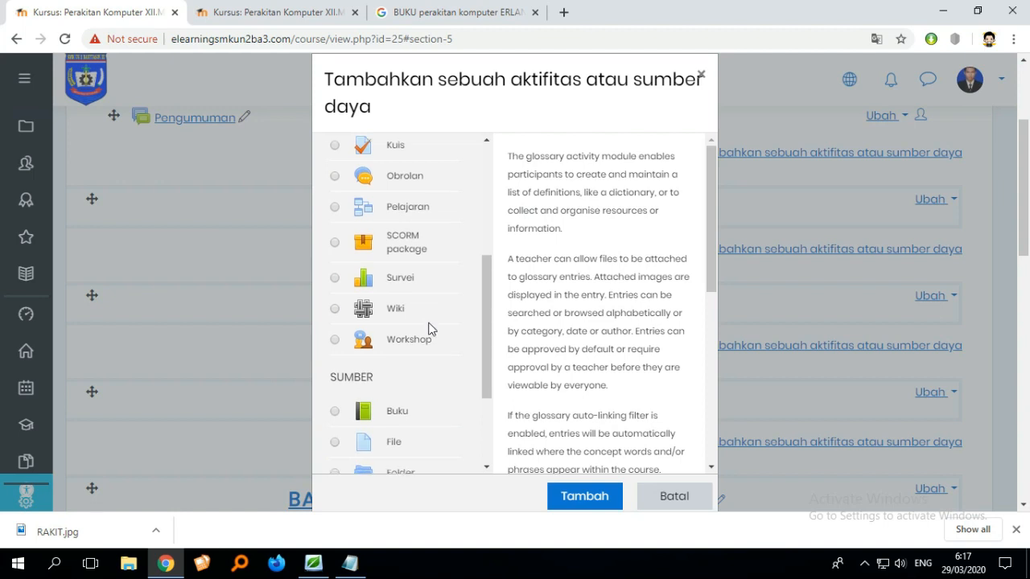
scroll(429, 328, "down", 1)
- Choose the File resource to add it to the BAB 1 section
left_click(334, 371)
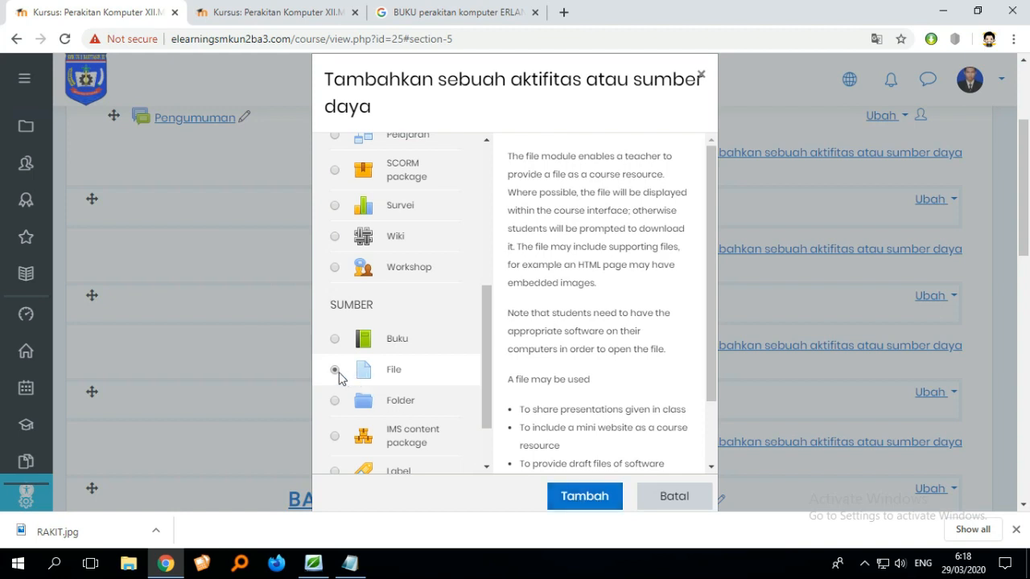
left_click(605, 500)
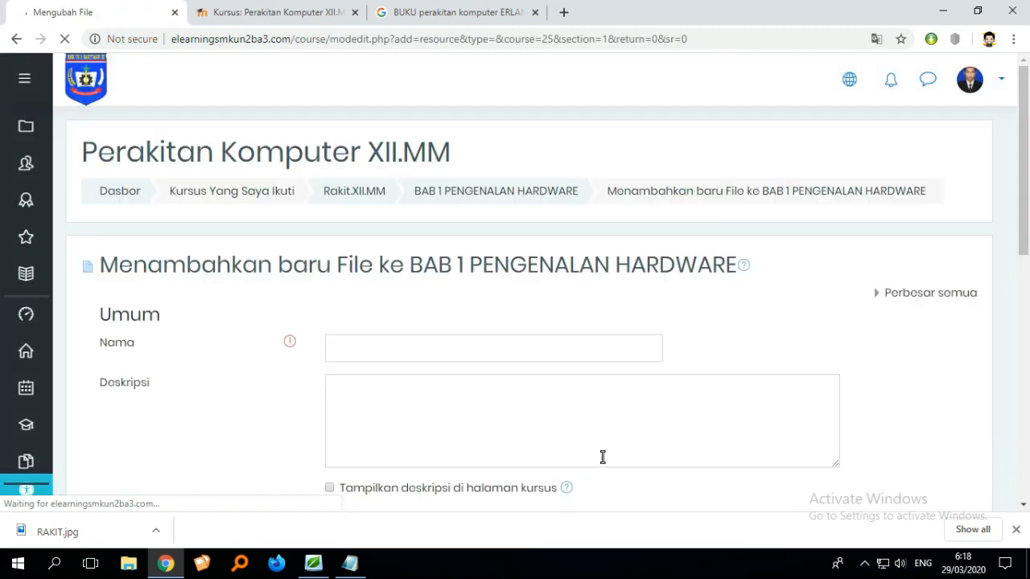
scroll(594, 419, "down", 3)
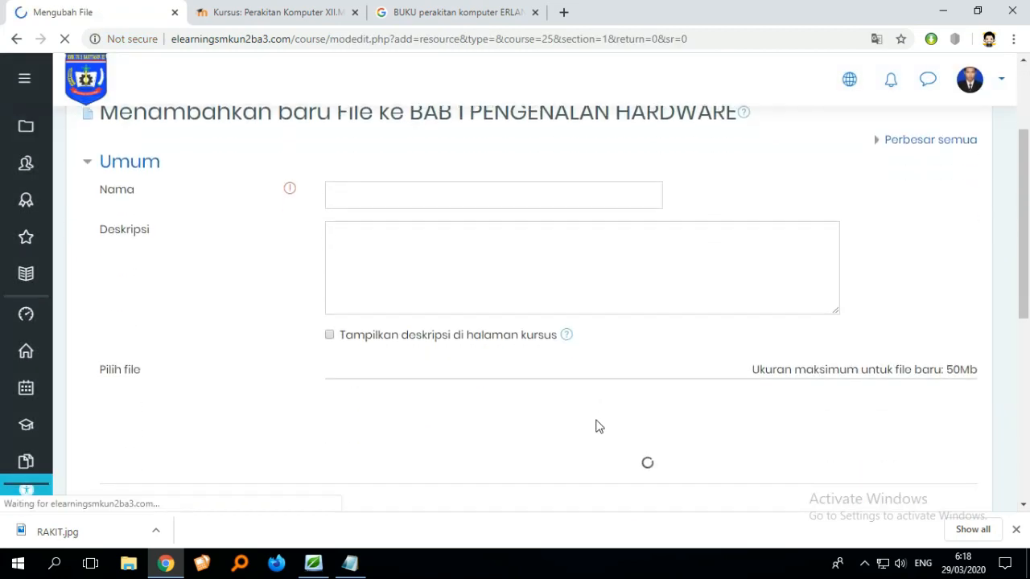
scroll(598, 425, "down", 2)
scroll(596, 419, "down", 3)
scroll(595, 425, "up", 6)
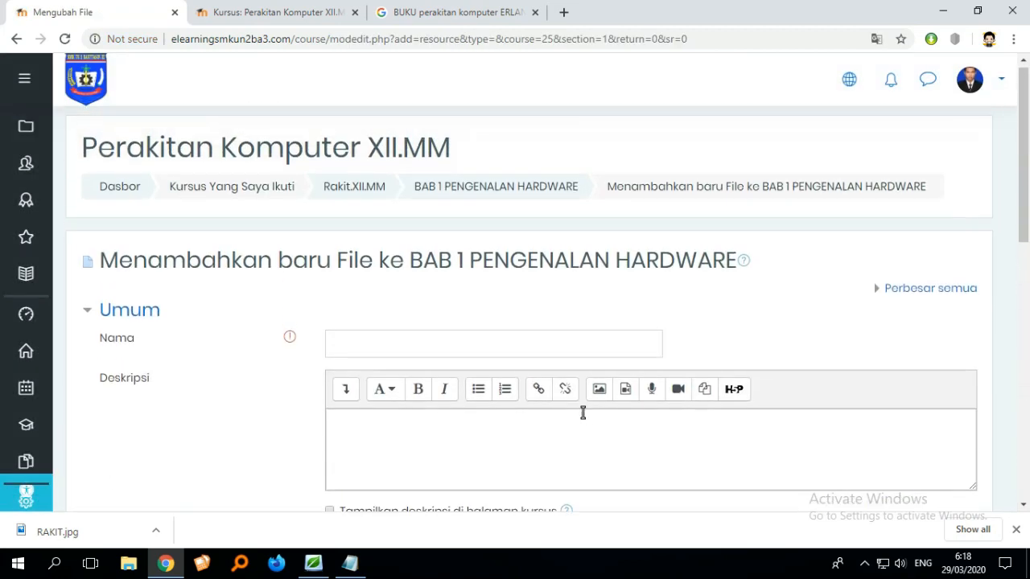
- Name the file resource MODUL PENGENALAN HARDWARE
left_click(441, 346)
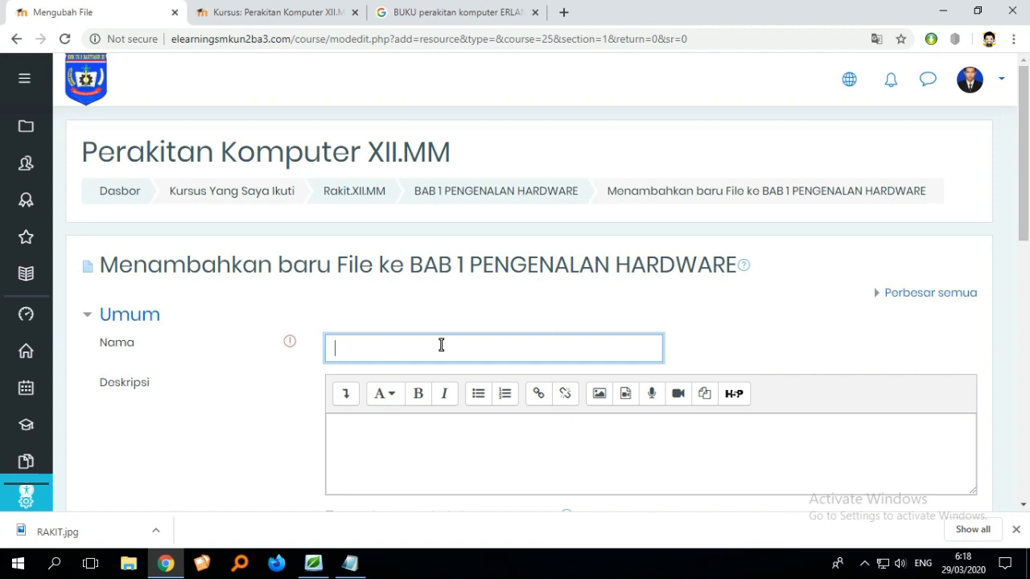
type("MODUL PE")
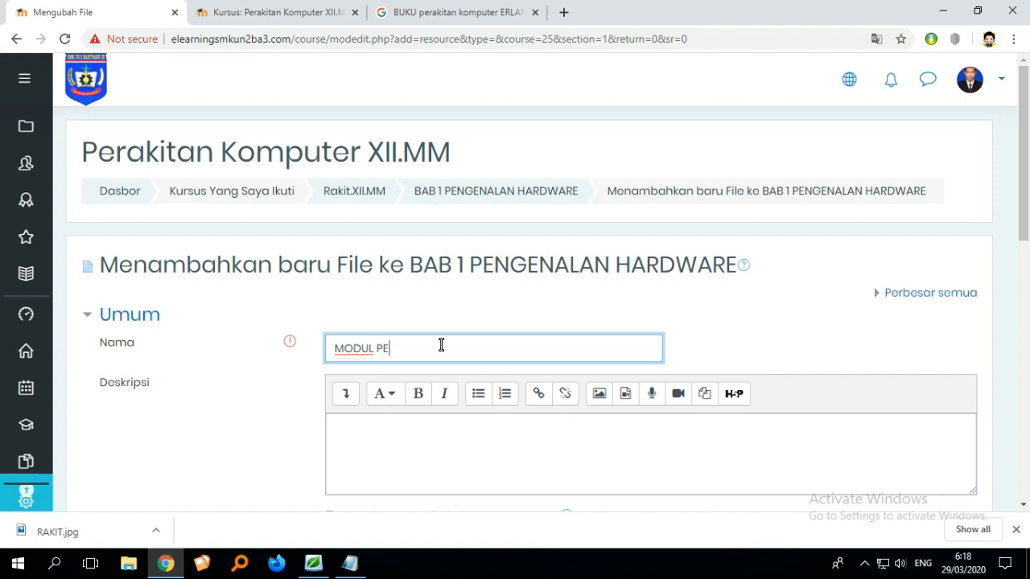
type("NGENALAN HARDWAR")
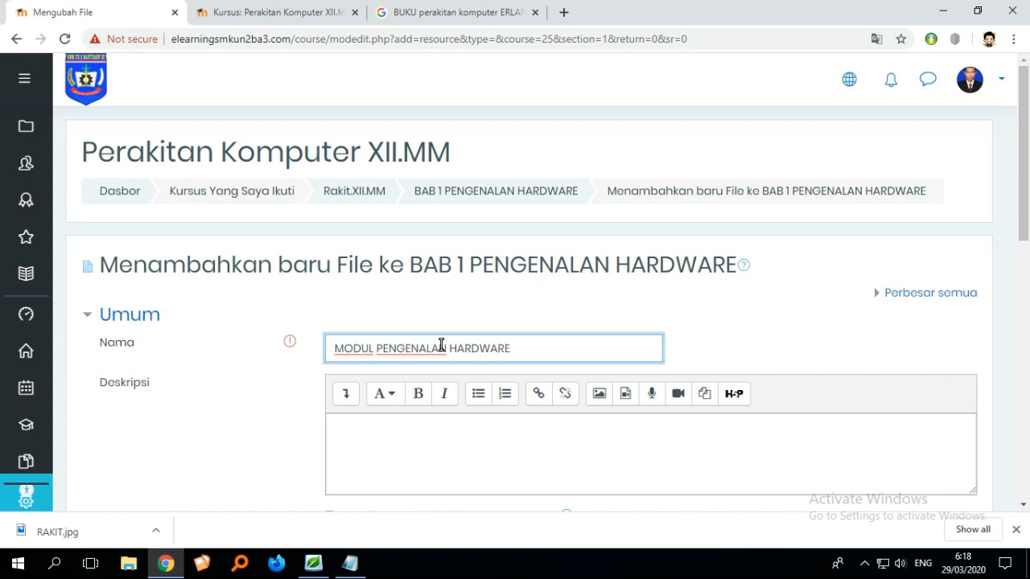
type("E")
- Find PDF files with the Everything search tool and drop serverStartup.pdf into the resource's file area
scroll(441, 346, "down", 1)
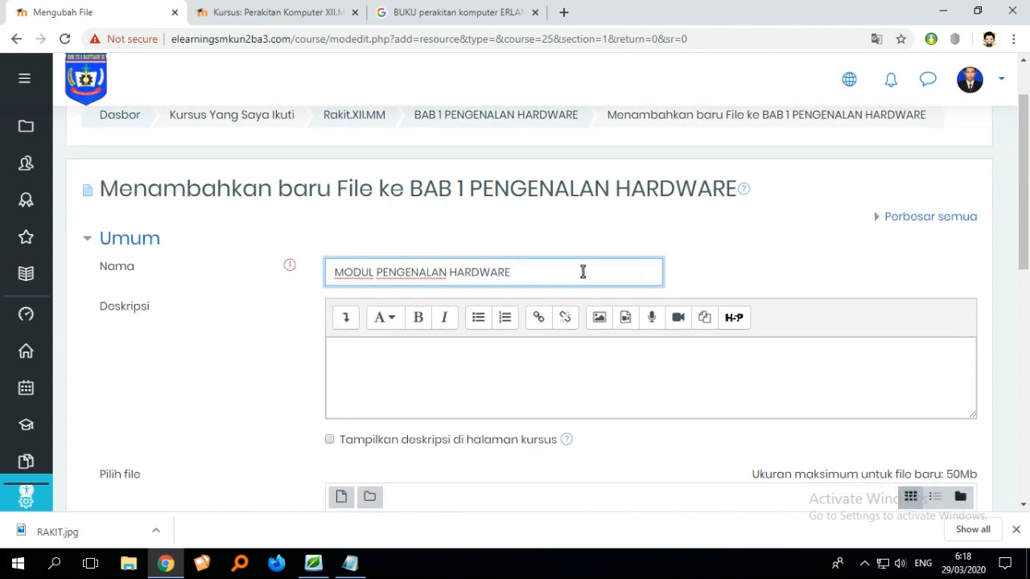
scroll(575, 279, "down", 2)
scroll(321, 261, "down", 1)
scroll(450, 314, "down", 2)
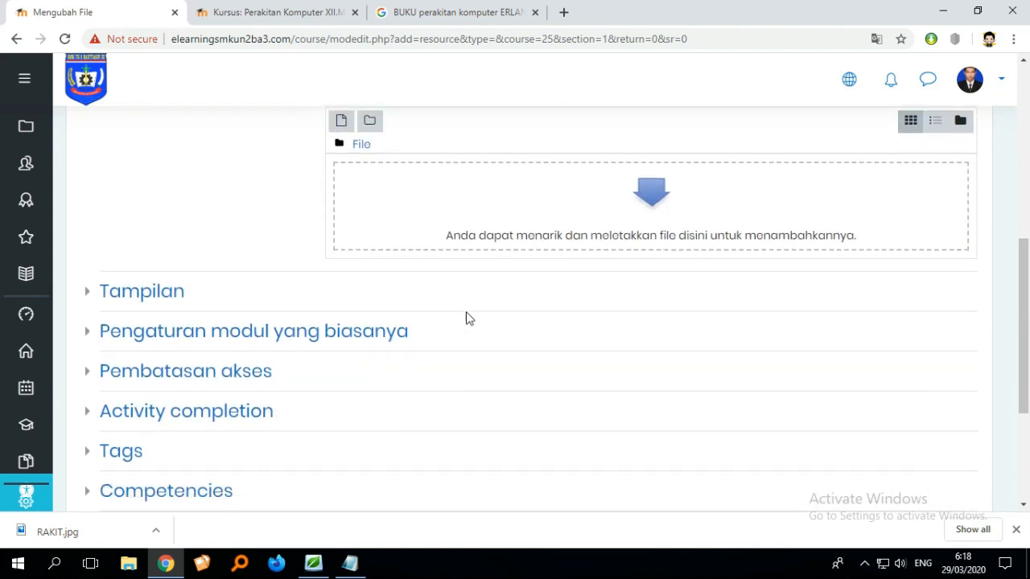
scroll(487, 322, "up", 2)
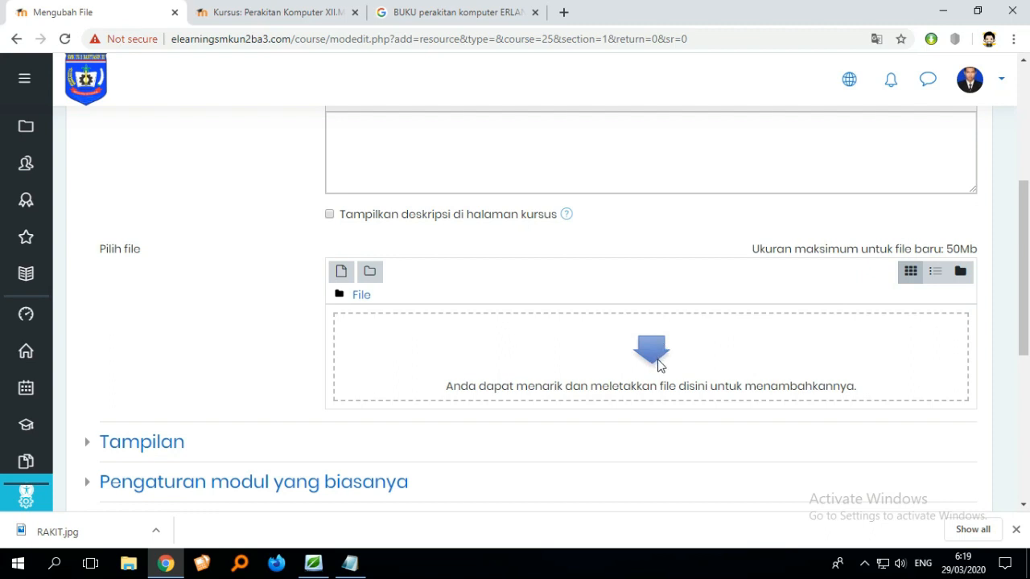
scroll(850, 464, "down", 1)
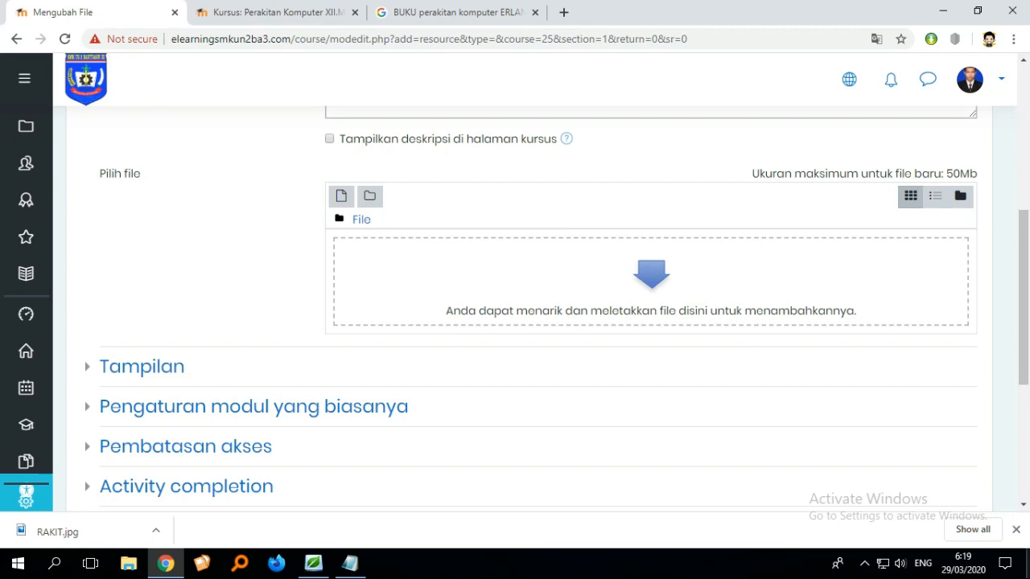
left_click(1028, 578)
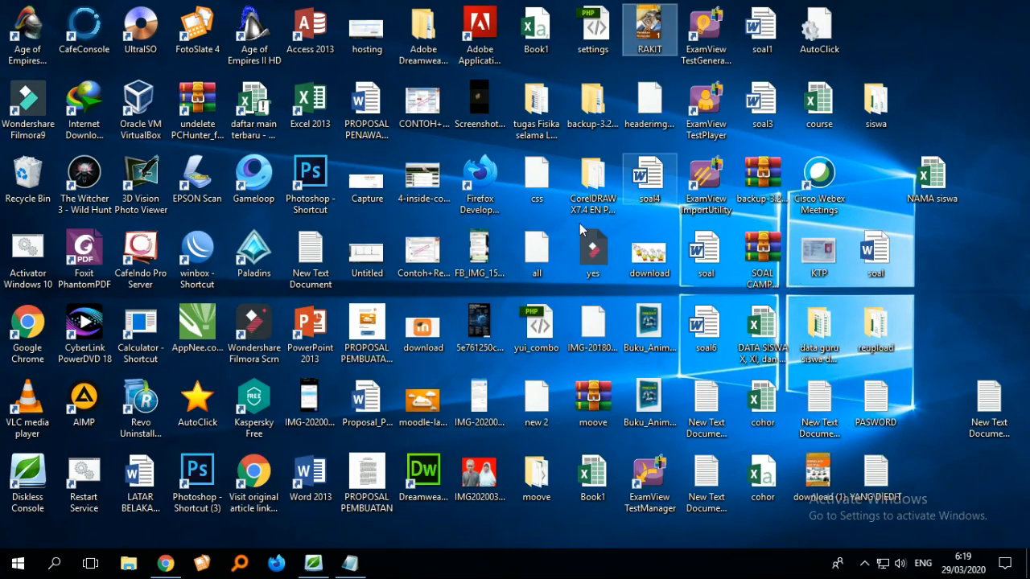
left_click(240, 563)
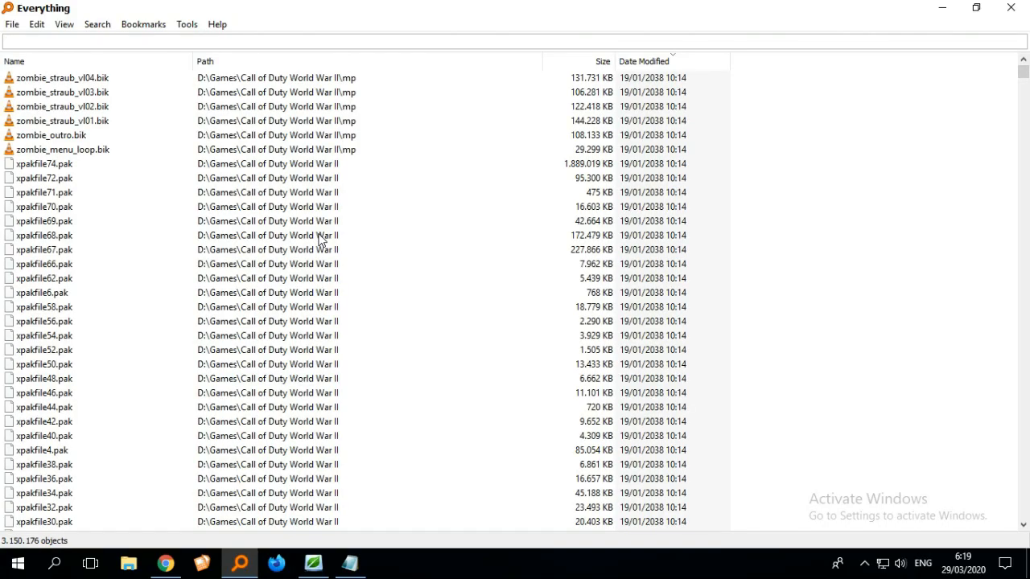
type(".PDF")
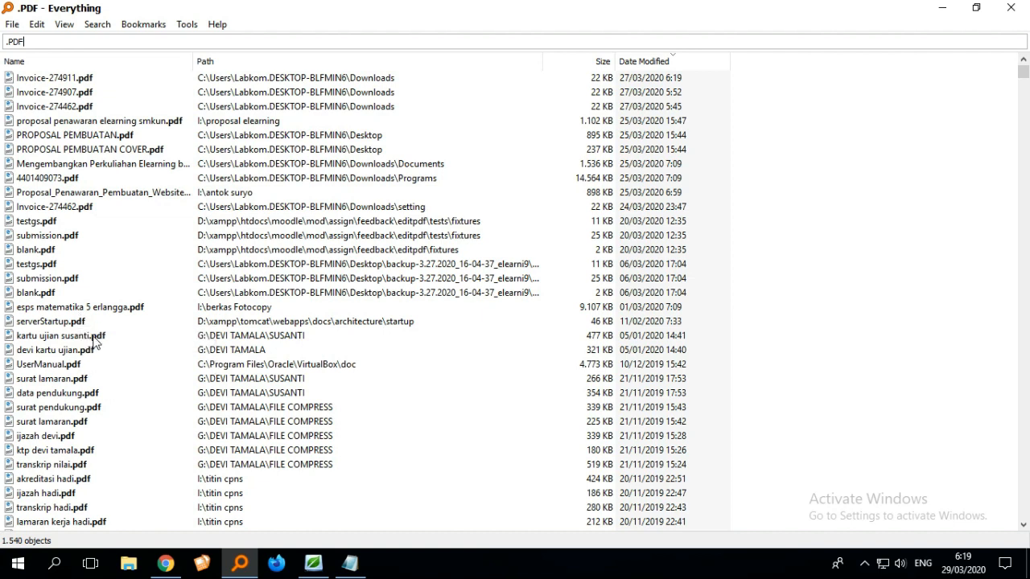
left_click_drag(72, 323, 614, 287)
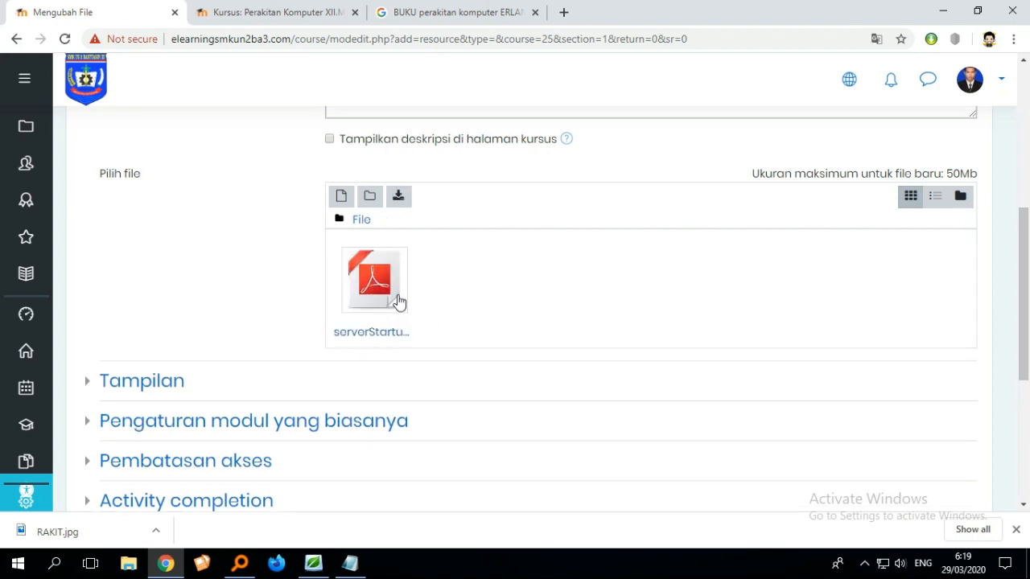
- Save the file resource and display it
scroll(446, 301, "down", 2)
scroll(329, 239, "up", 2)
scroll(524, 304, "down", 2)
scroll(501, 359, "up", 6)
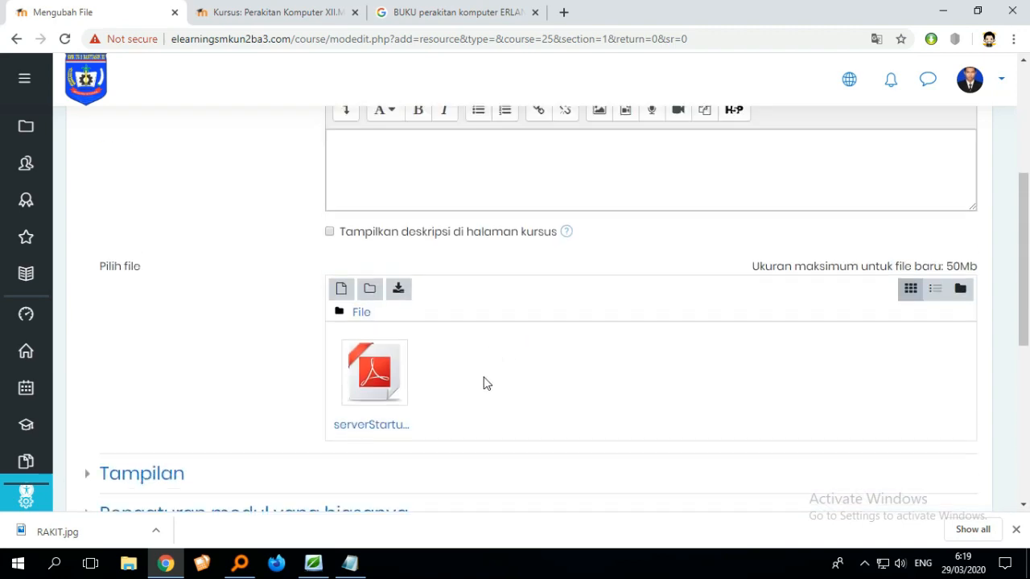
scroll(508, 457, "down", 3)
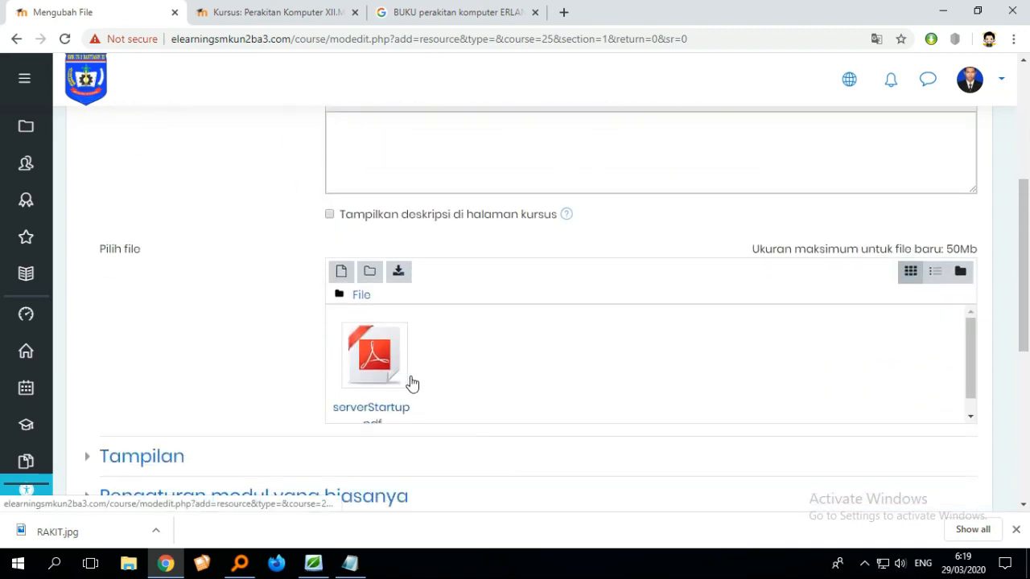
scroll(444, 377, "down", 2)
scroll(527, 273, "down", 3)
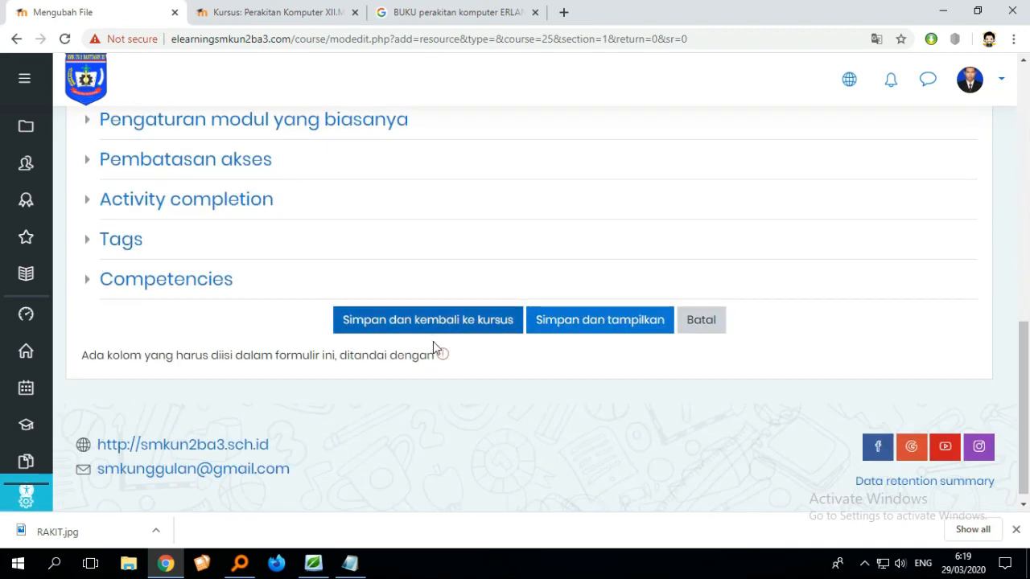
left_click(593, 328)
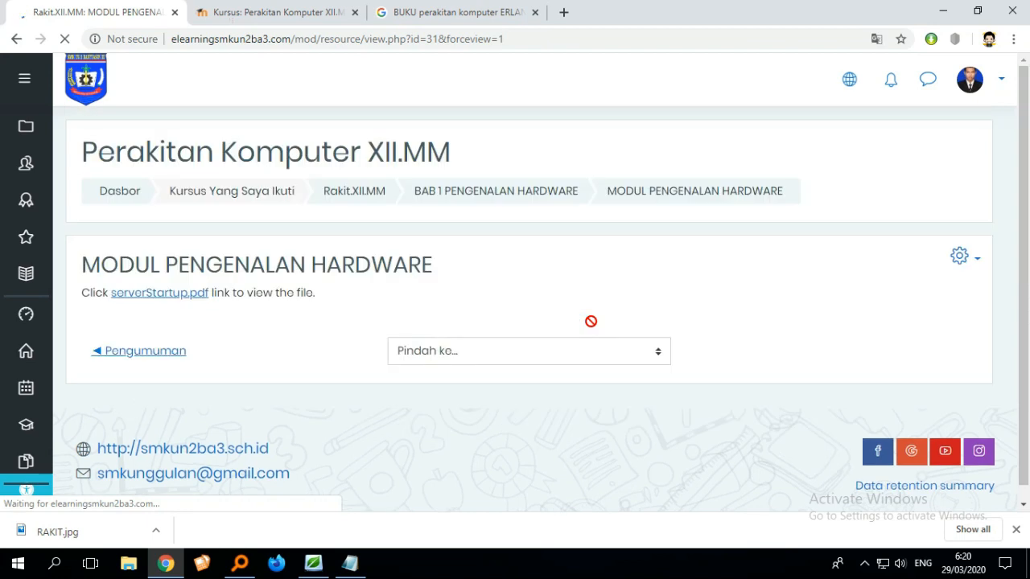
scroll(553, 311, "down", 1)
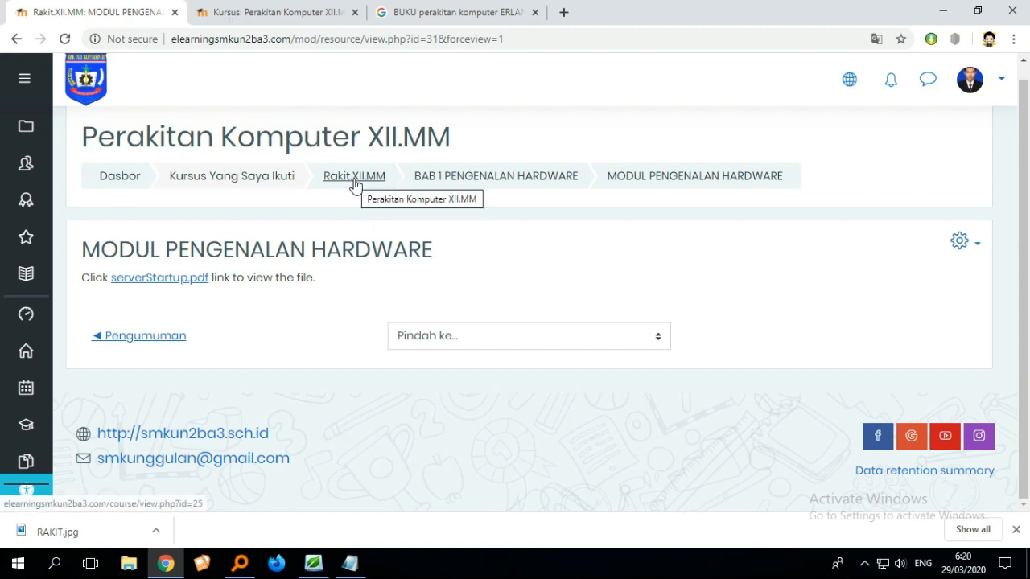
- Return to the course page and add a Chat (Obrolan) activity to the BAB 1 PENGENALAN HARDWARE section
left_click(491, 177)
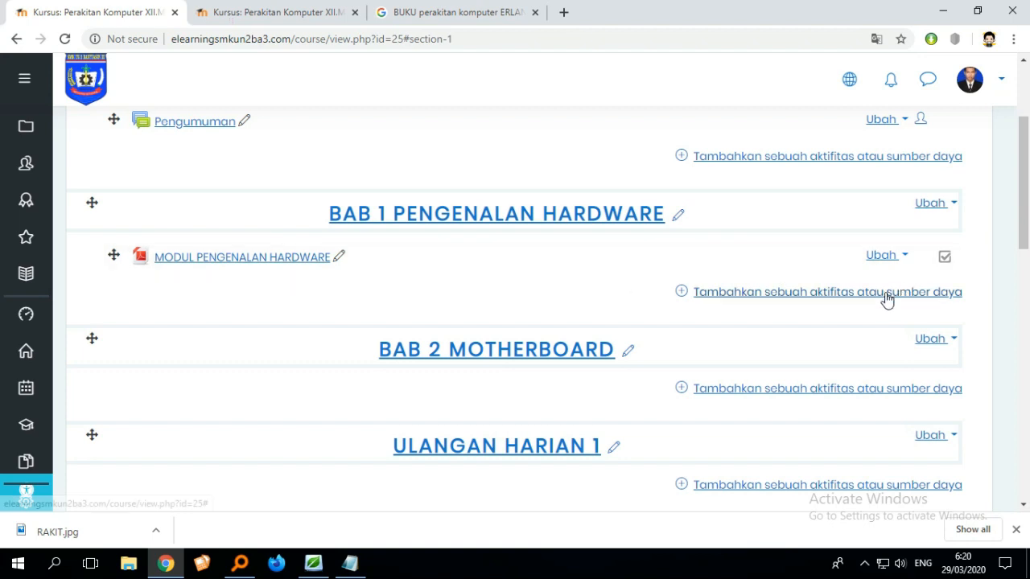
left_click(800, 295)
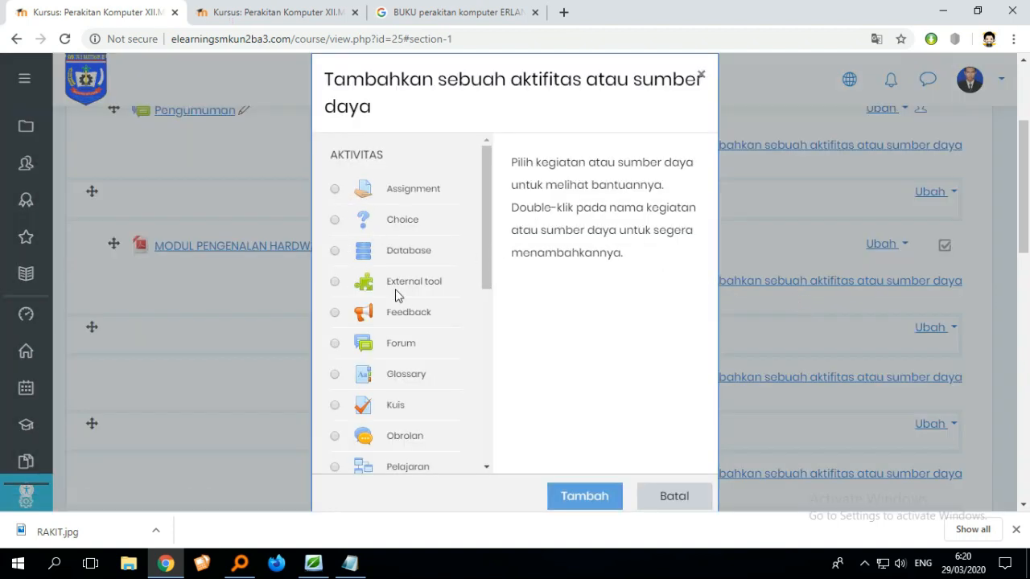
left_click_drag(483, 252, 484, 313)
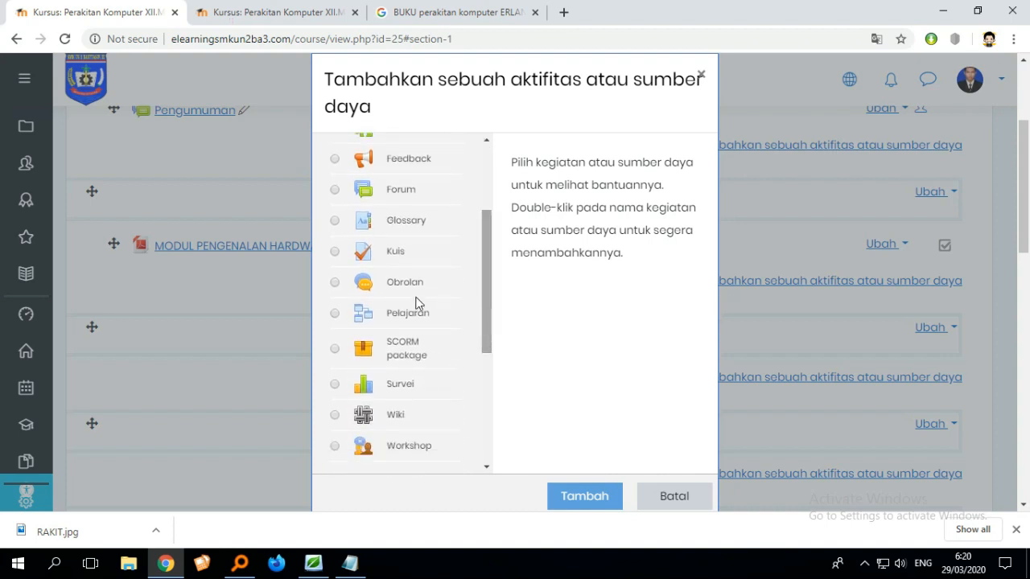
left_click(334, 284)
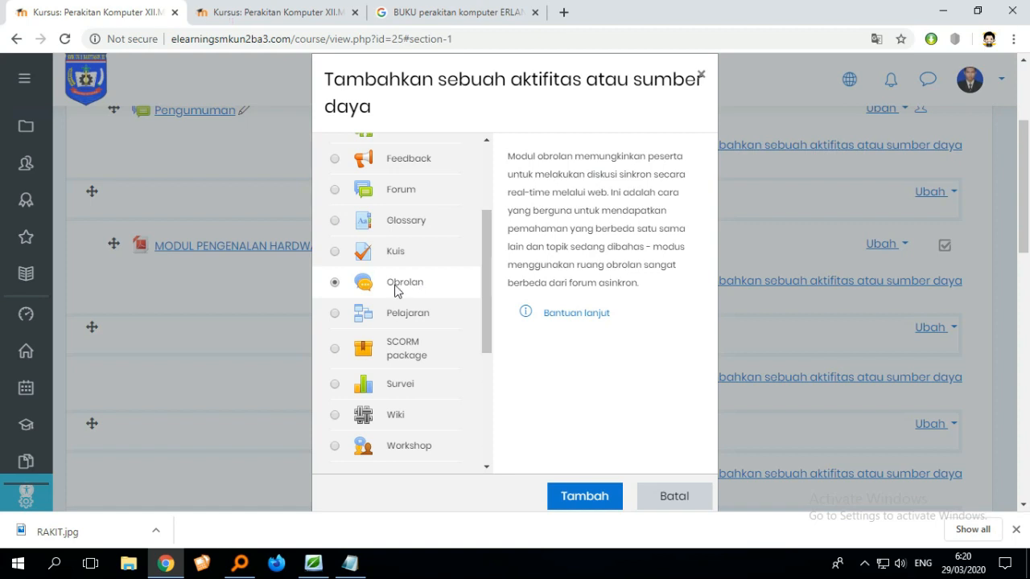
left_click(577, 489)
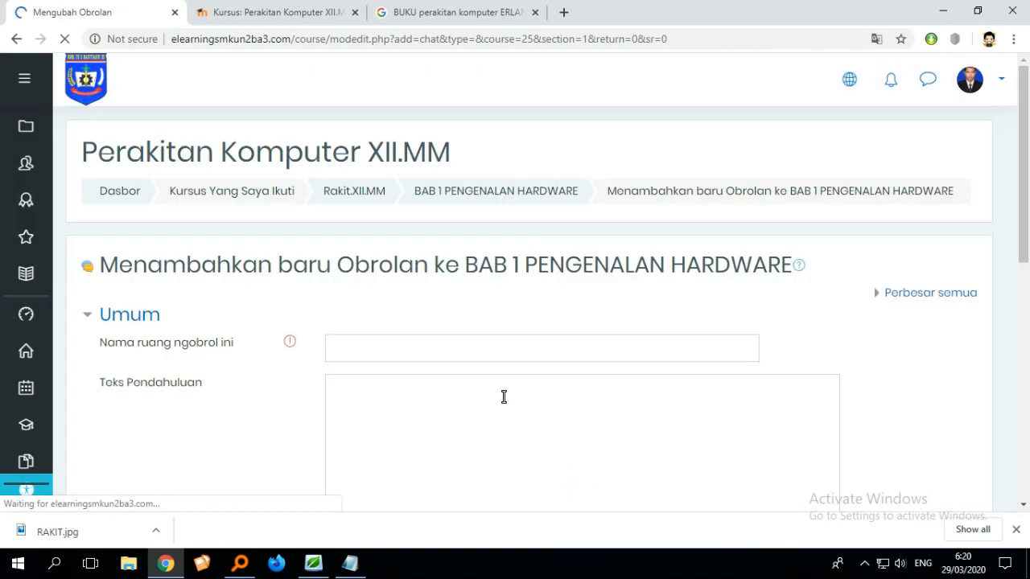
- Name the chat room TENTANG HARDWARE
scroll(496, 392, "down", 2)
scroll(501, 370, "up", 1)
left_click(456, 266)
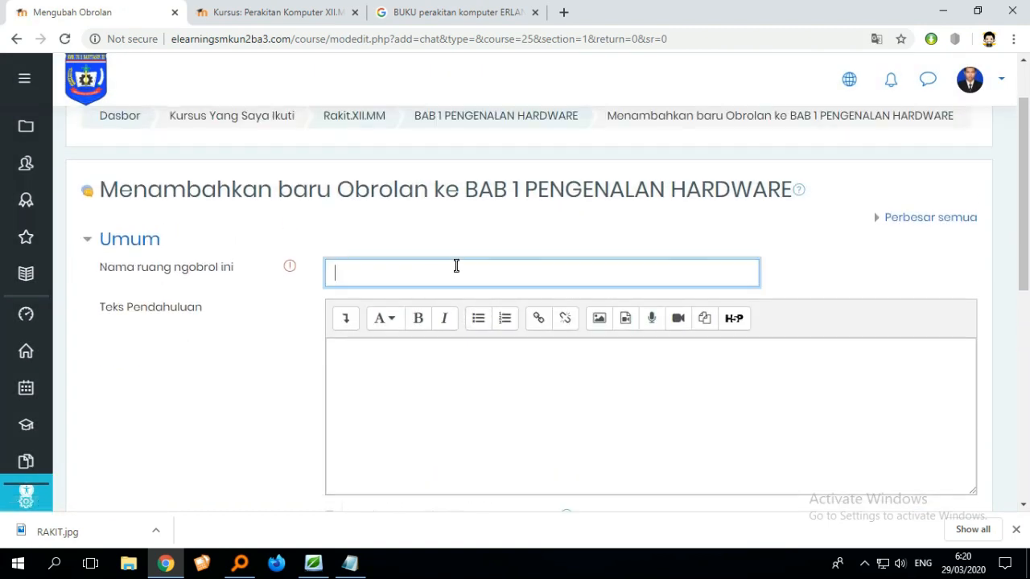
type("TENTANG HARDW")
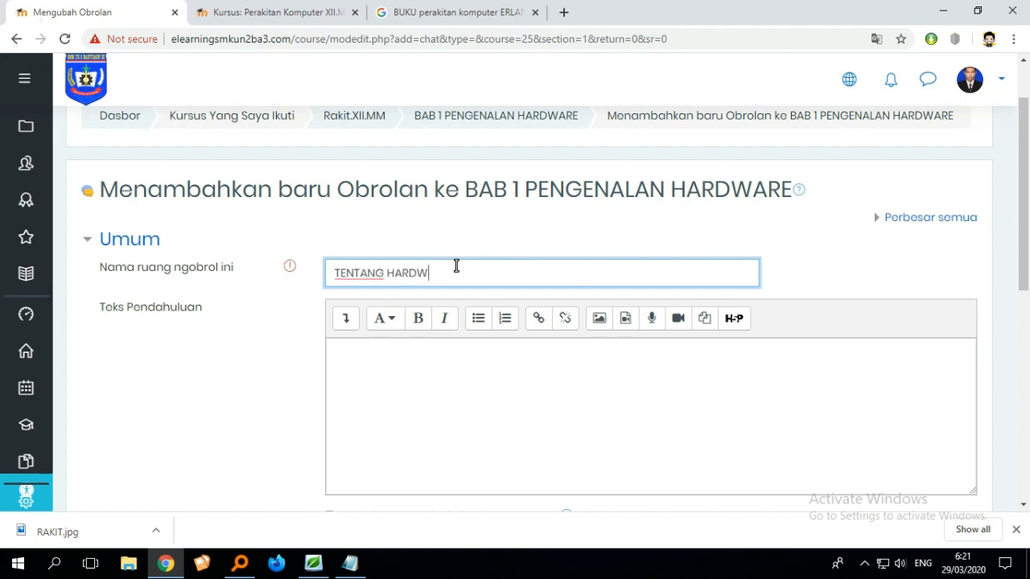
type("AREE")
- Enter the chat introduction text SILAHKAN BAHAS TENTANG HARDWARE
left_click(453, 352)
scroll(458, 347, "down", 1)
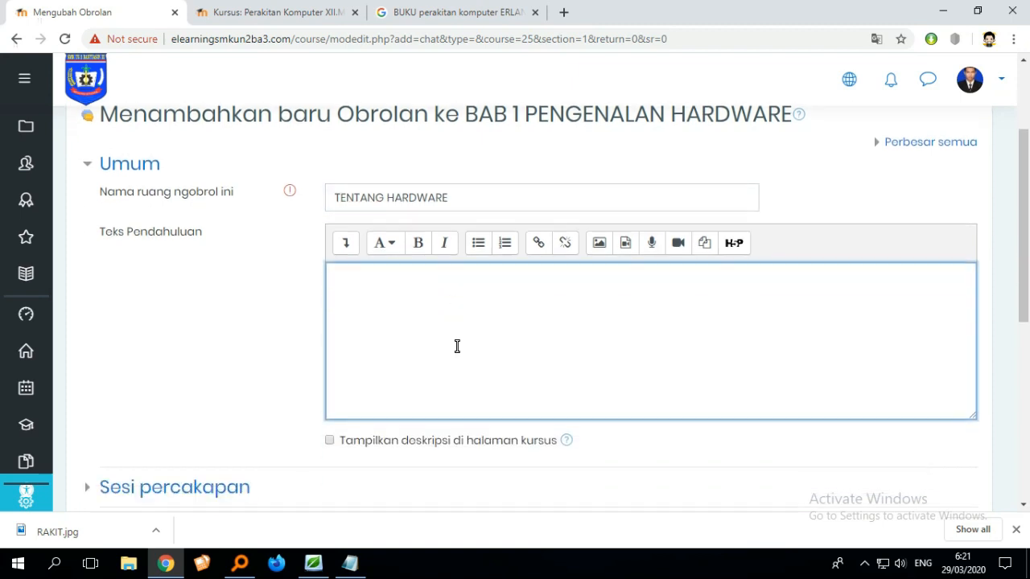
scroll(457, 343, "up", 1)
type("Sl")
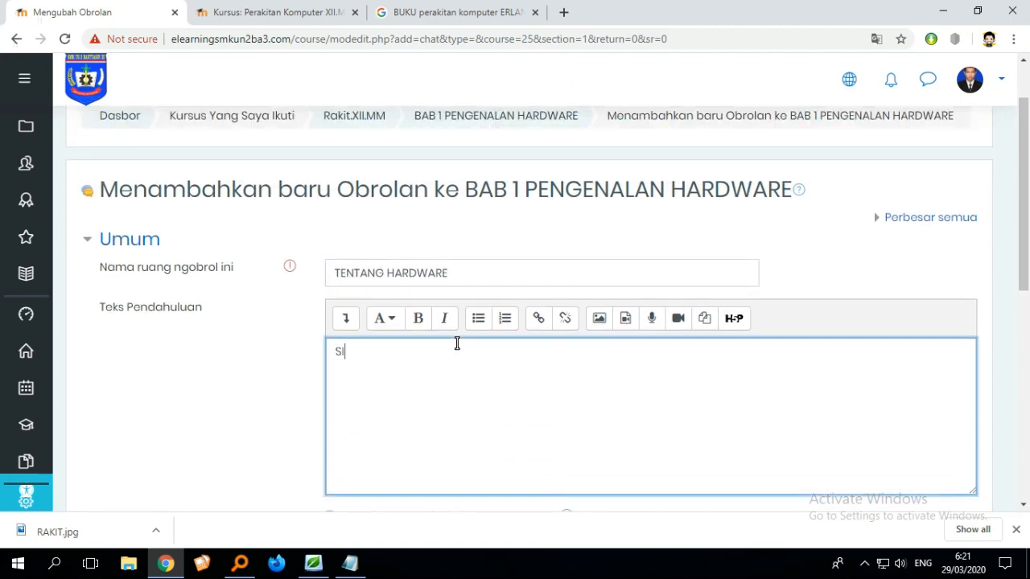
type("LAHKAN BAHA")
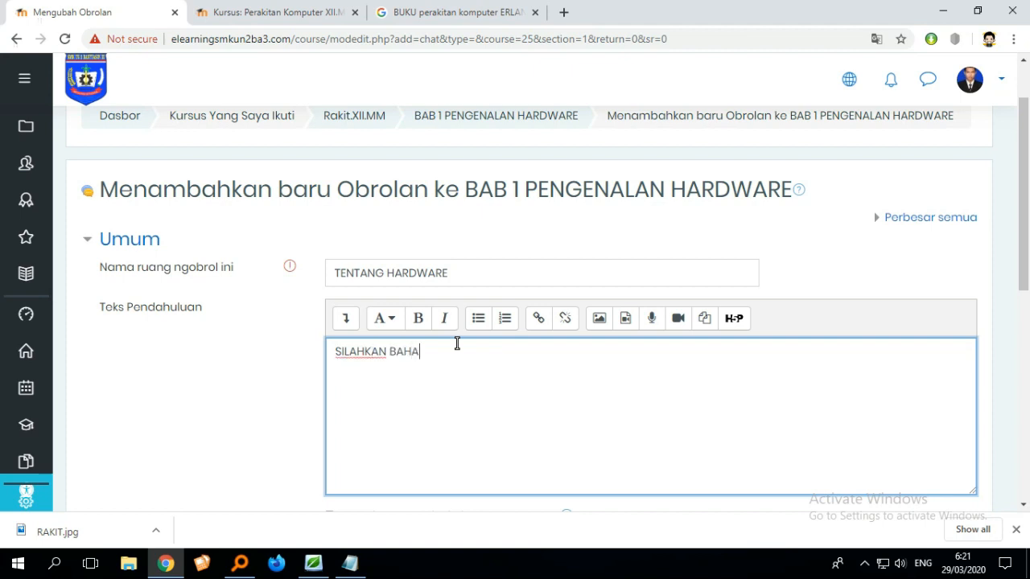
type("S TENTANG HARDWARE")
- Save the chat activity and display it
scroll(556, 356, "down", 5)
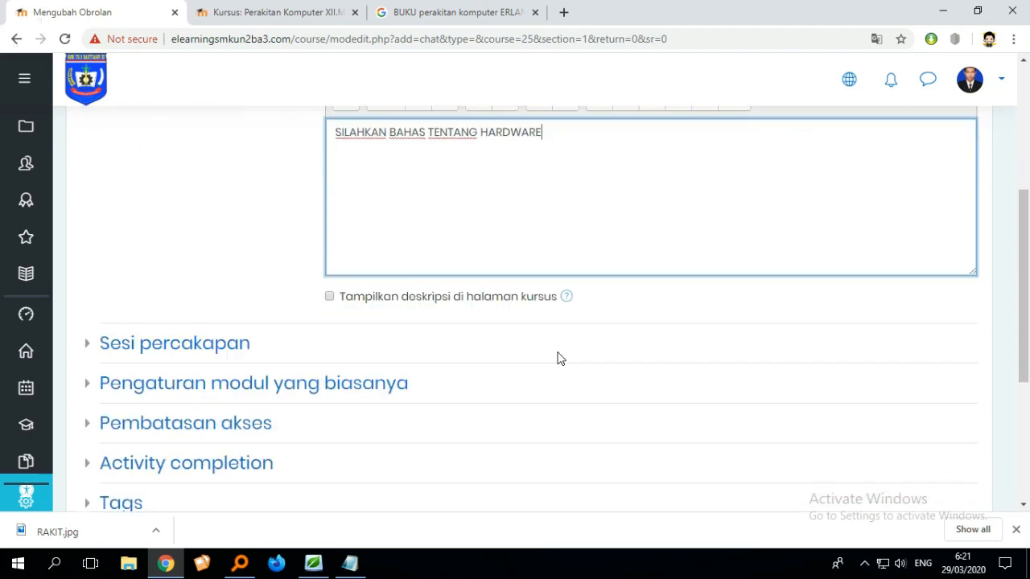
scroll(554, 360, "up", 4)
scroll(563, 370, "down", 5)
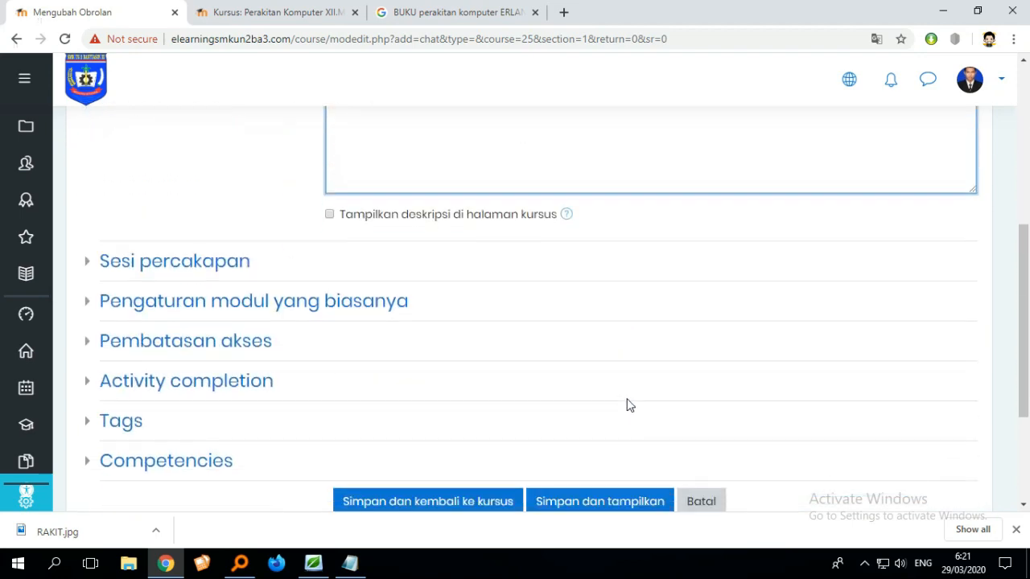
left_click(610, 364)
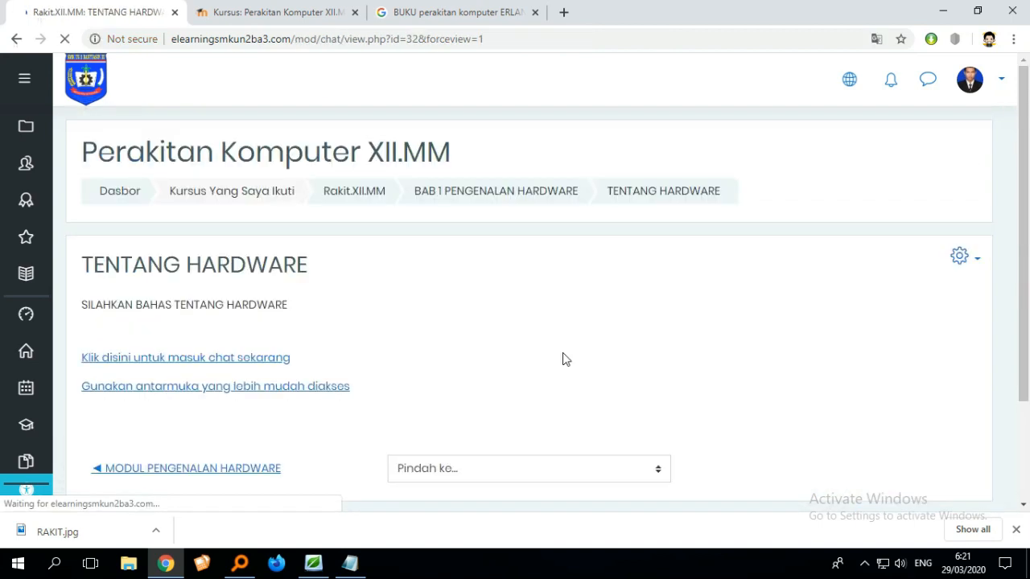
- Go back to the course page and review the activities listed in the BAB 1 section and following sections
scroll(550, 368, "down", 3)
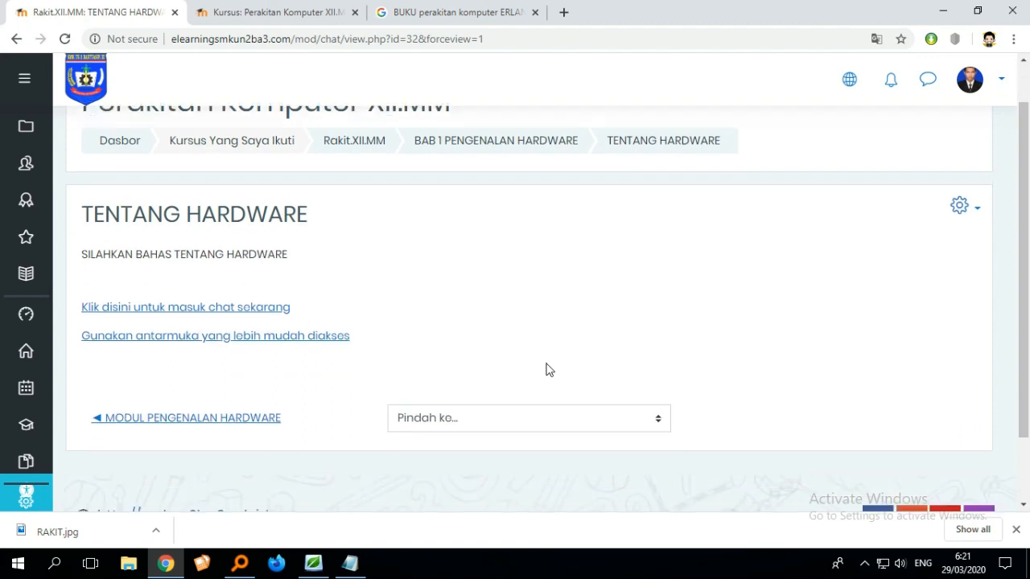
scroll(549, 368, "up", 3)
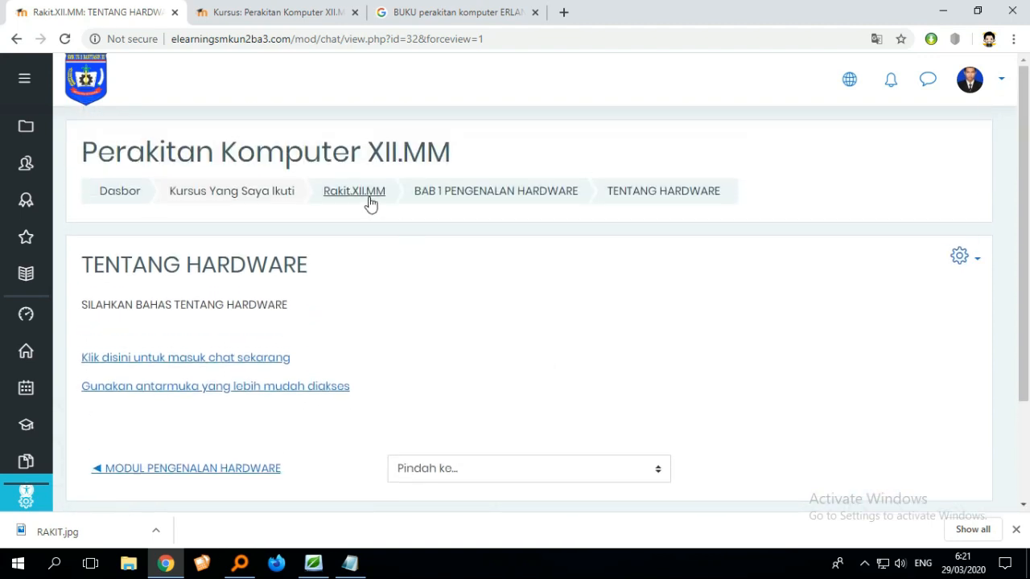
left_click(455, 200)
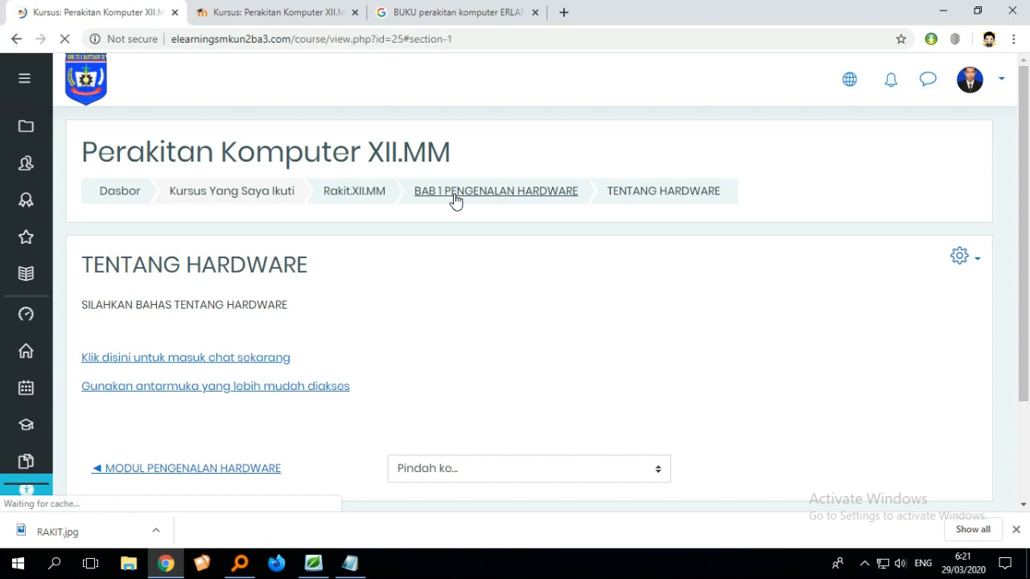
scroll(461, 245, "up", 1)
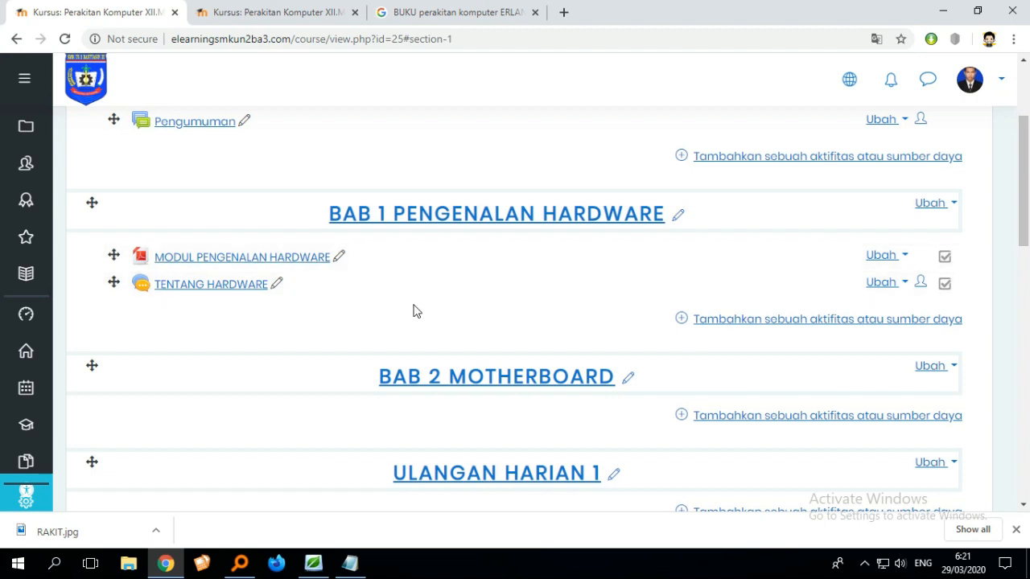
scroll(415, 306, "down", 1)
scroll(475, 300, "down", 1)
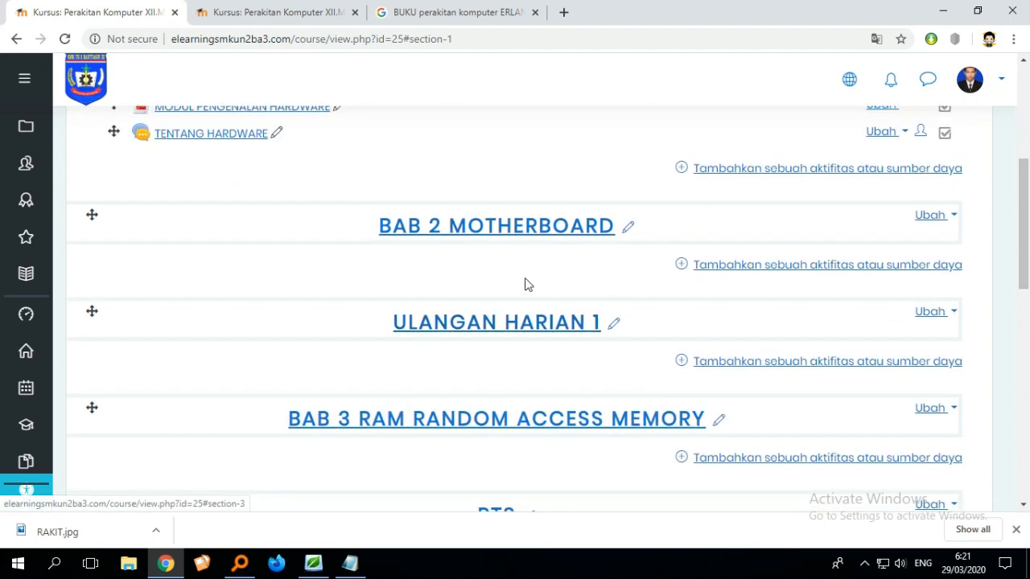
scroll(579, 306, "up", 1)
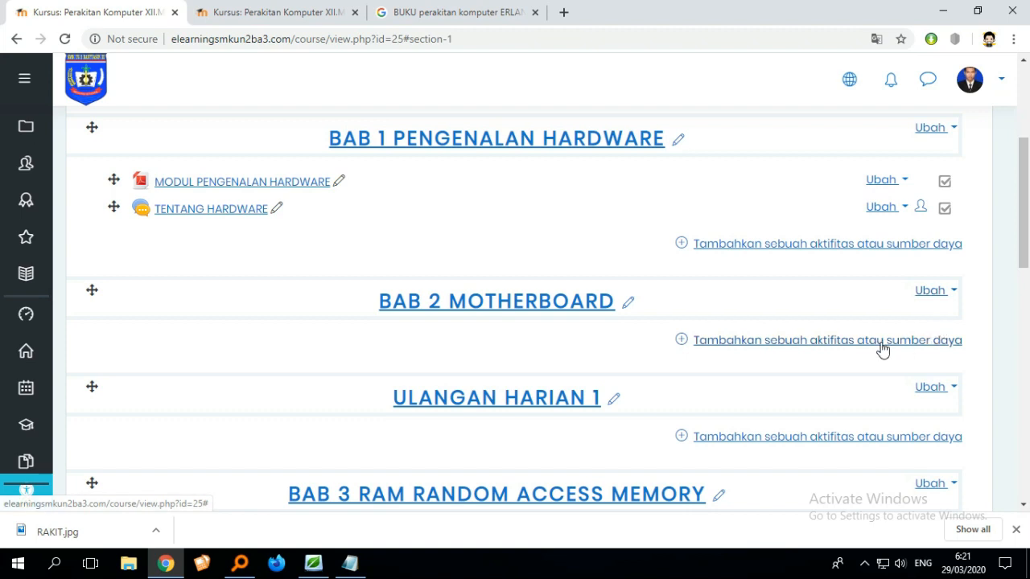
scroll(882, 350, "down", 2)
scroll(883, 350, "up", 2)
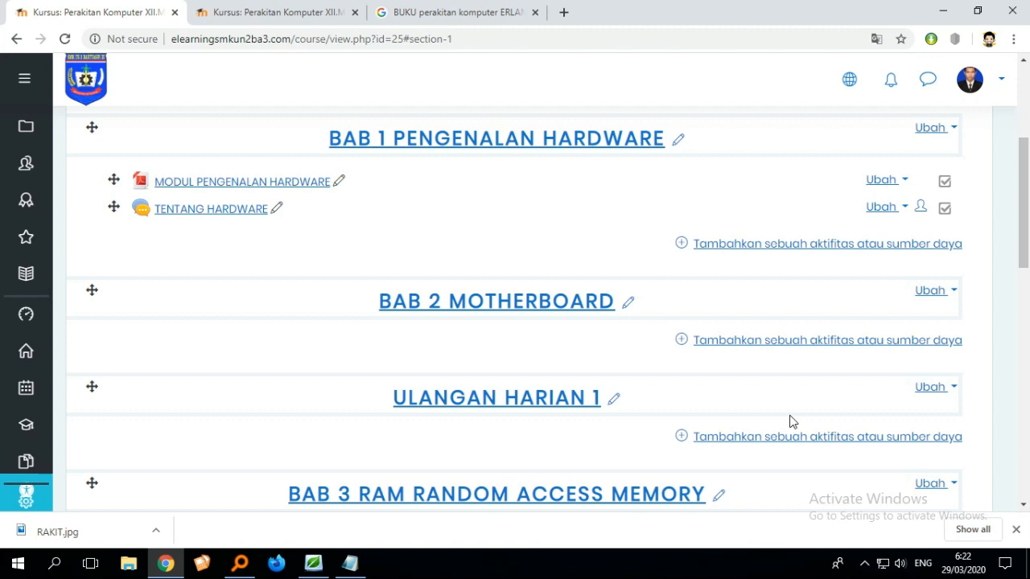
scroll(586, 423, "down", 1)
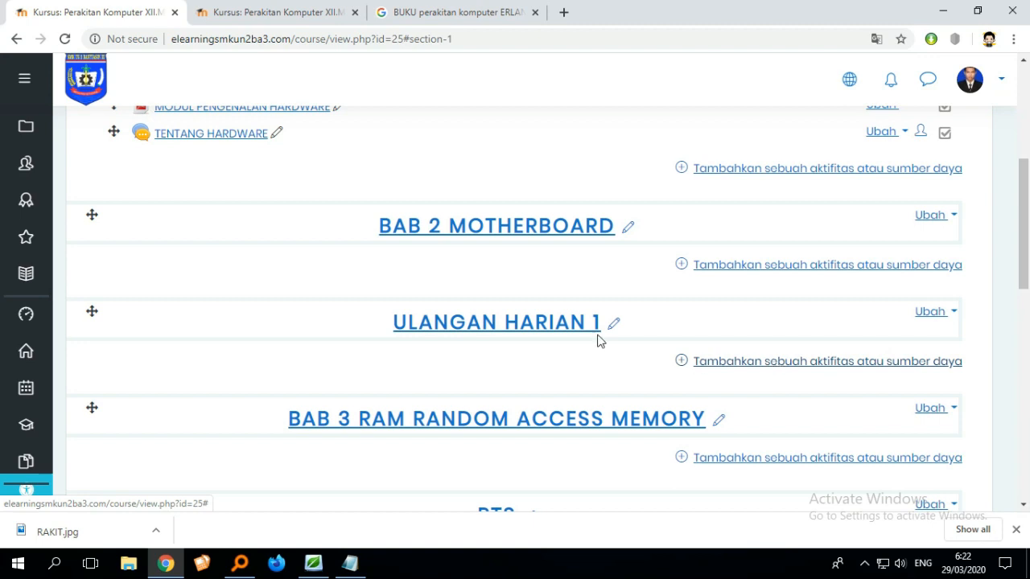
- Add a Quiz (Kuis) activity to the ULANGAN HARIAN 1 section
left_click(729, 366)
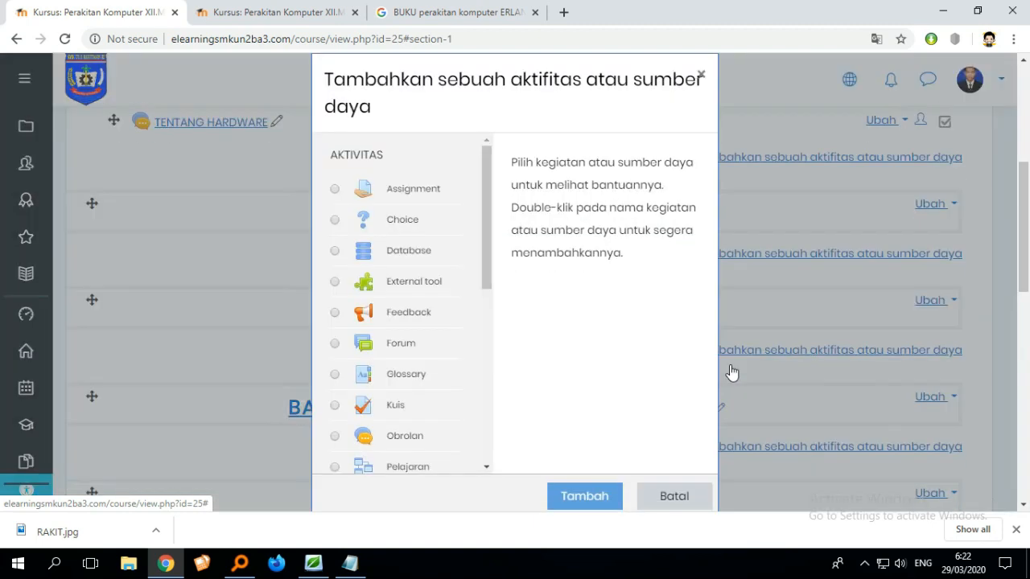
scroll(476, 319, "down", 2)
scroll(475, 320, "down", 1)
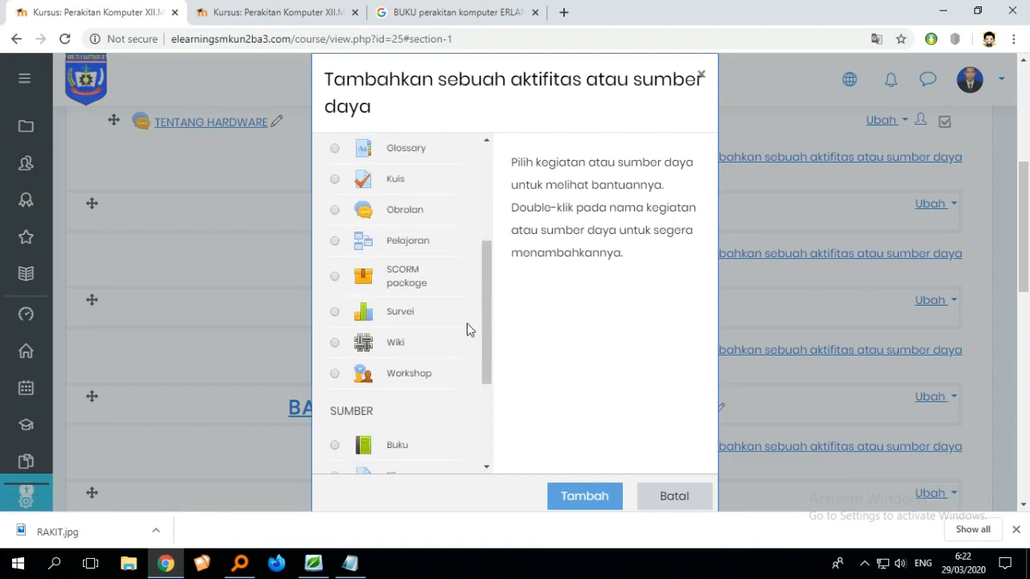
scroll(469, 330, "up", 2)
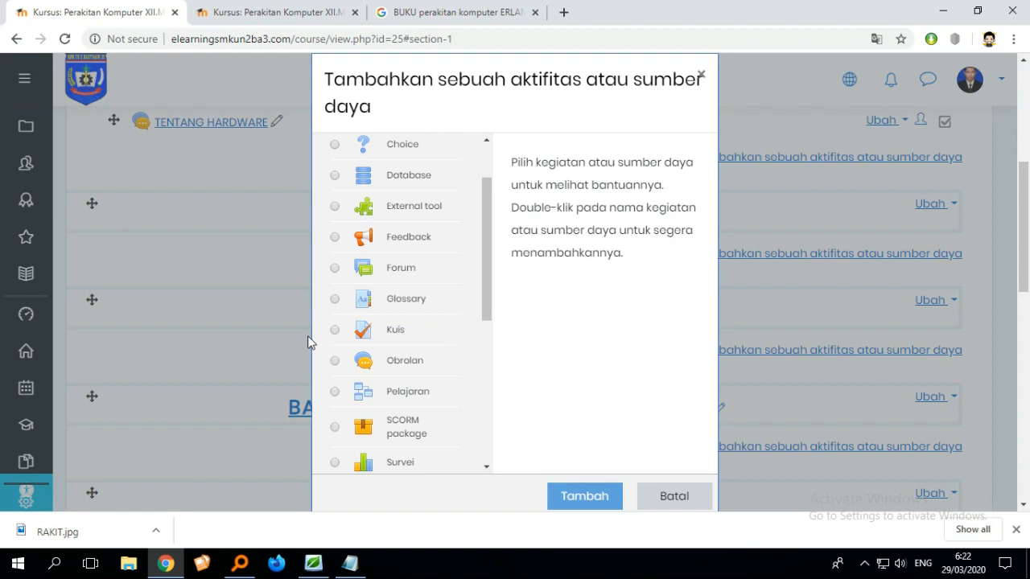
left_click(337, 332)
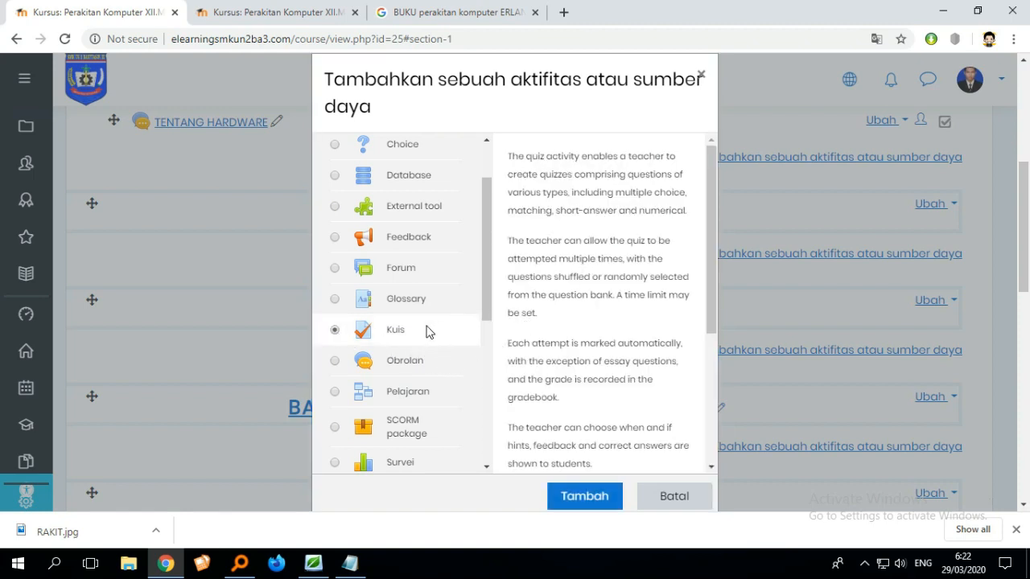
scroll(457, 349, "down", 1)
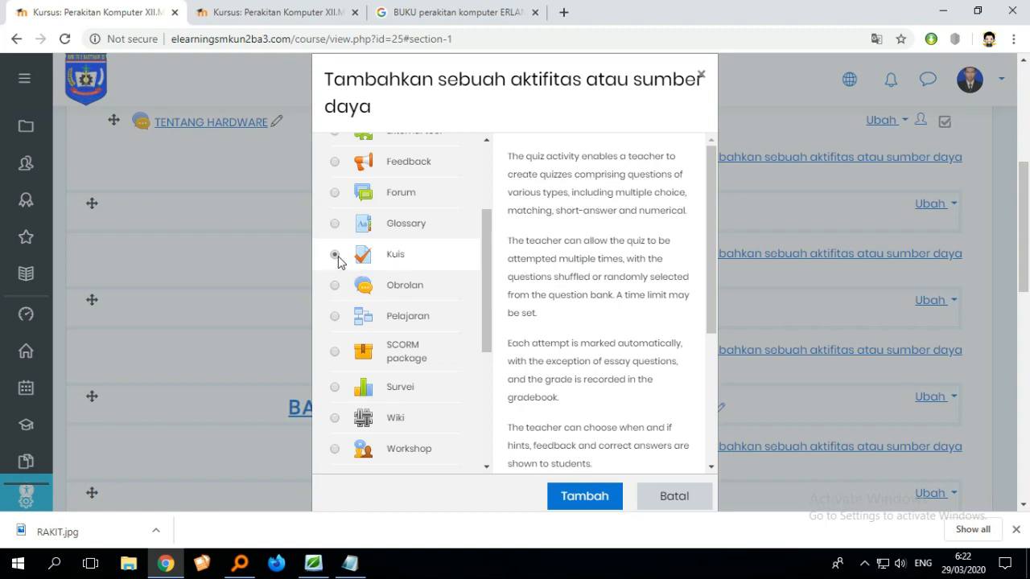
left_click(587, 499)
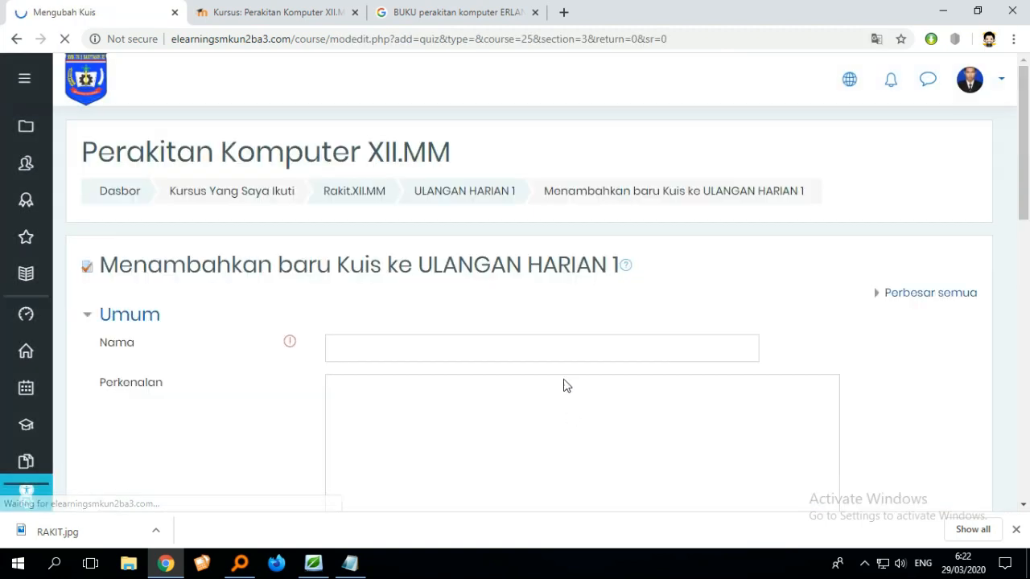
- Name the quiz ULANGAN HARIAN 1
scroll(555, 364, "down", 4)
scroll(553, 355, "up", 3)
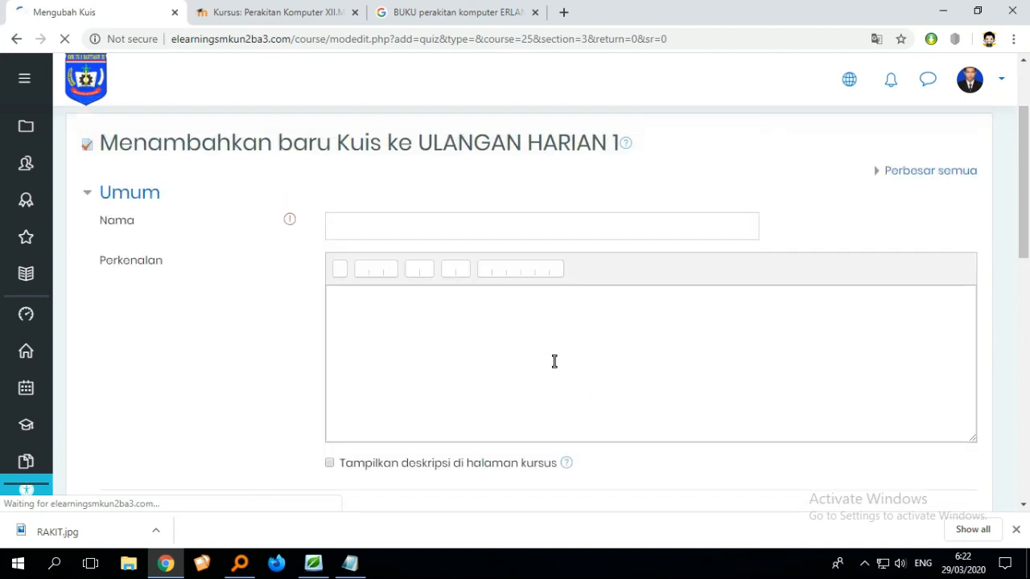
left_click(466, 227)
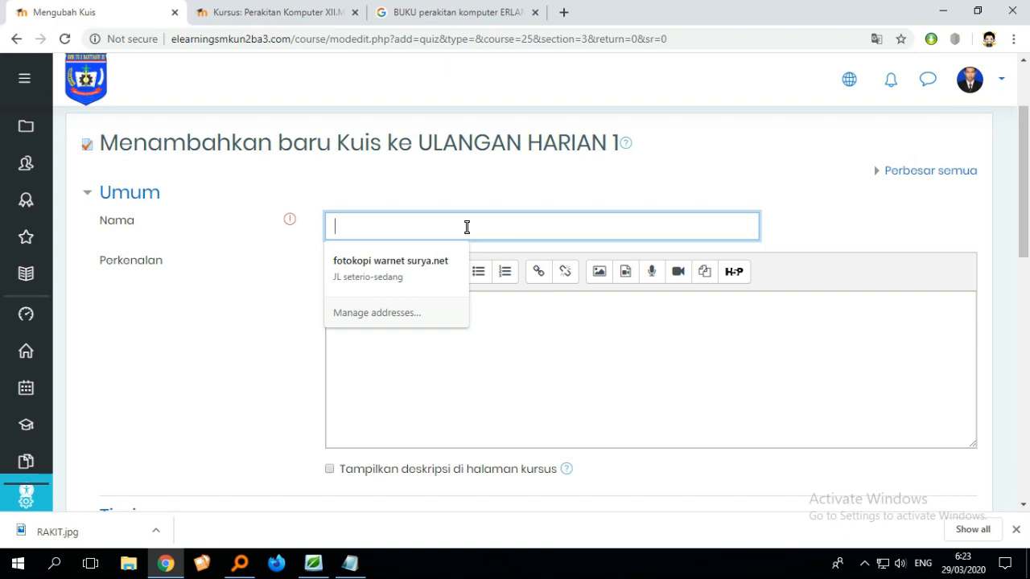
type("KU")
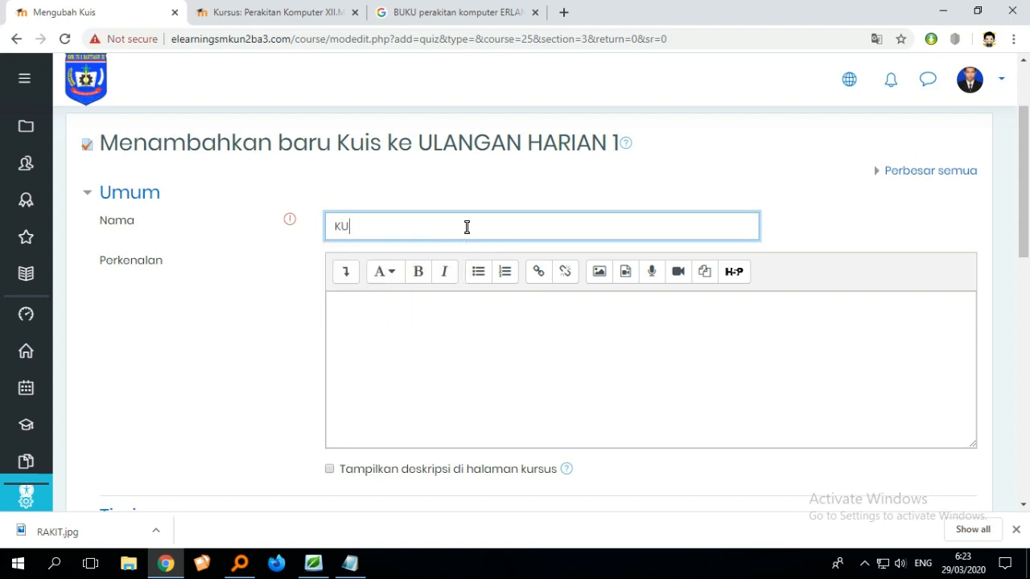
key("BackSpace")
key("BackSpace")
type("ULANGAN HAR")
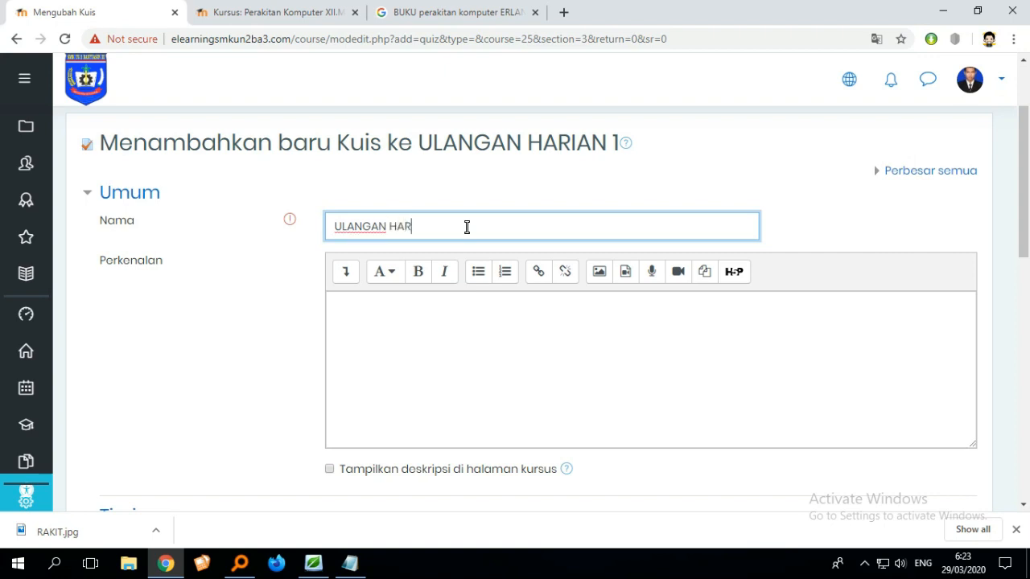
type("IAN 1")
- Enter the quiz introduction text BOLEH BUKA BUKU
left_click(496, 342)
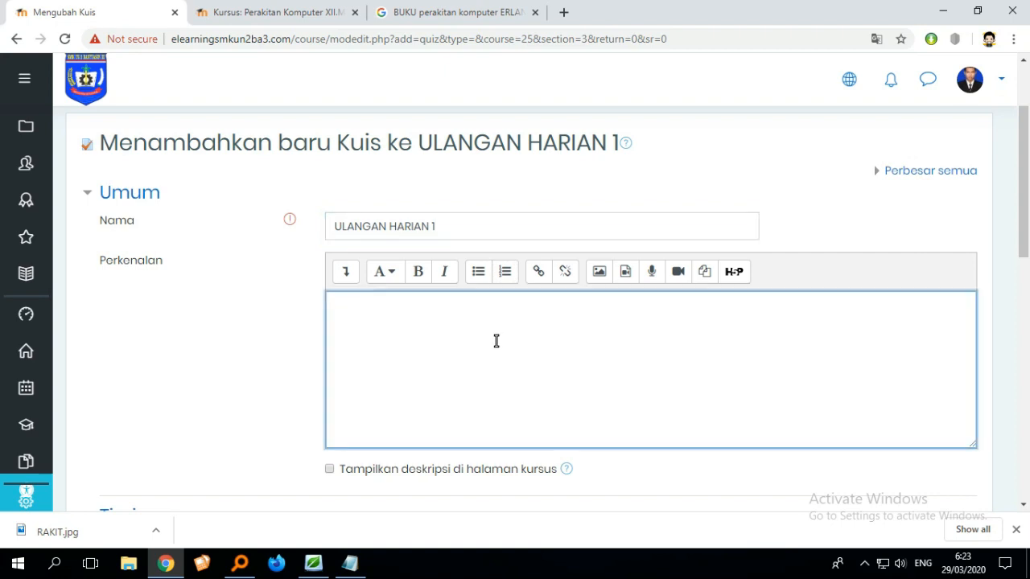
scroll(496, 341, "down", 1)
scroll(496, 341, "up", 1)
type("BOLEH BUK")
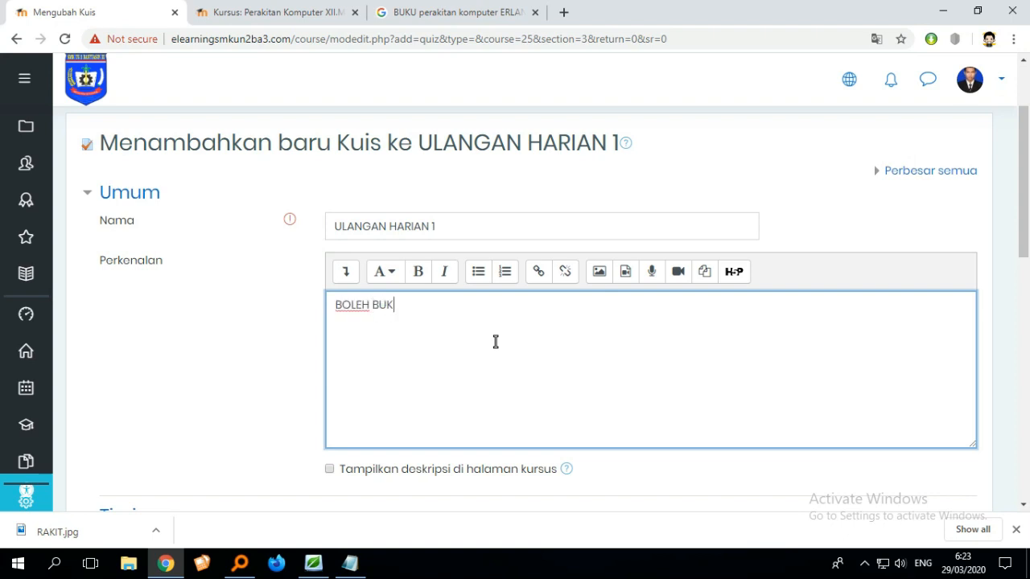
type("A BUKU")
scroll(496, 341, "down", 1)
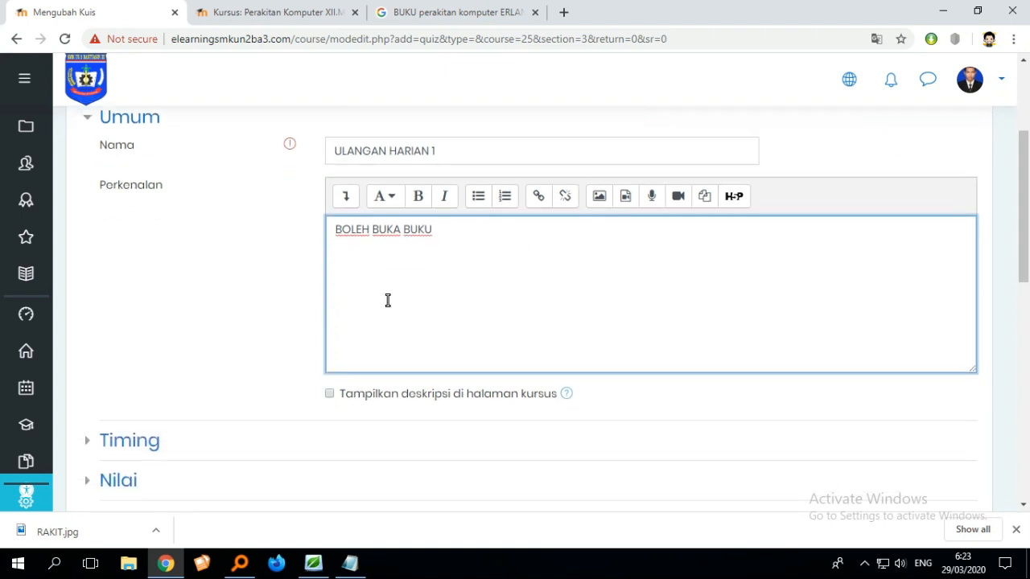
scroll(483, 306, "up", 2)
scroll(529, 325, "down", 2)
scroll(593, 308, "up", 2)
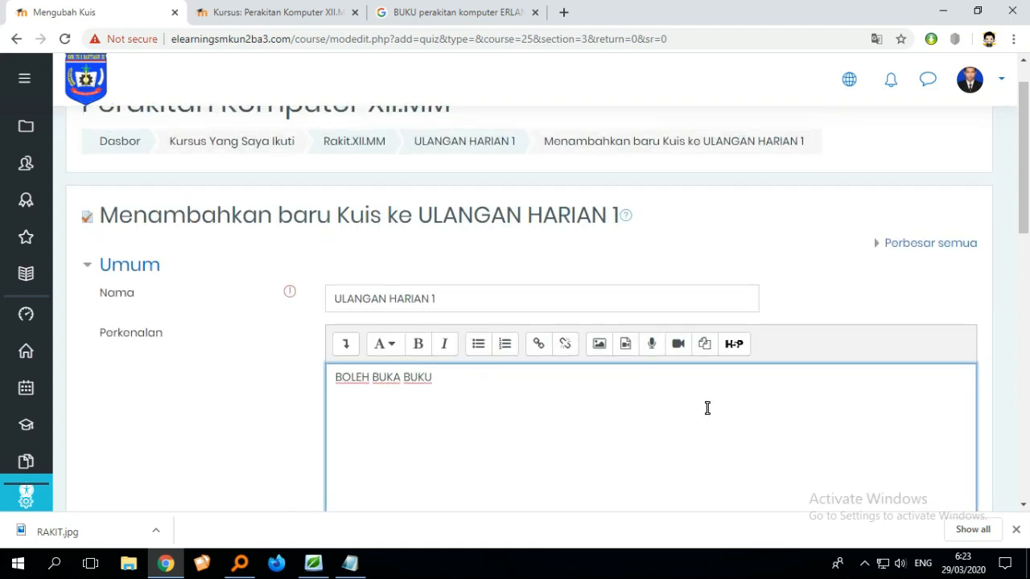
- Save the quiz settings and display the quiz
scroll(705, 410, "down", 3)
scroll(725, 359, "up", 1)
scroll(726, 379, "up", 1)
scroll(733, 343, "down", 7)
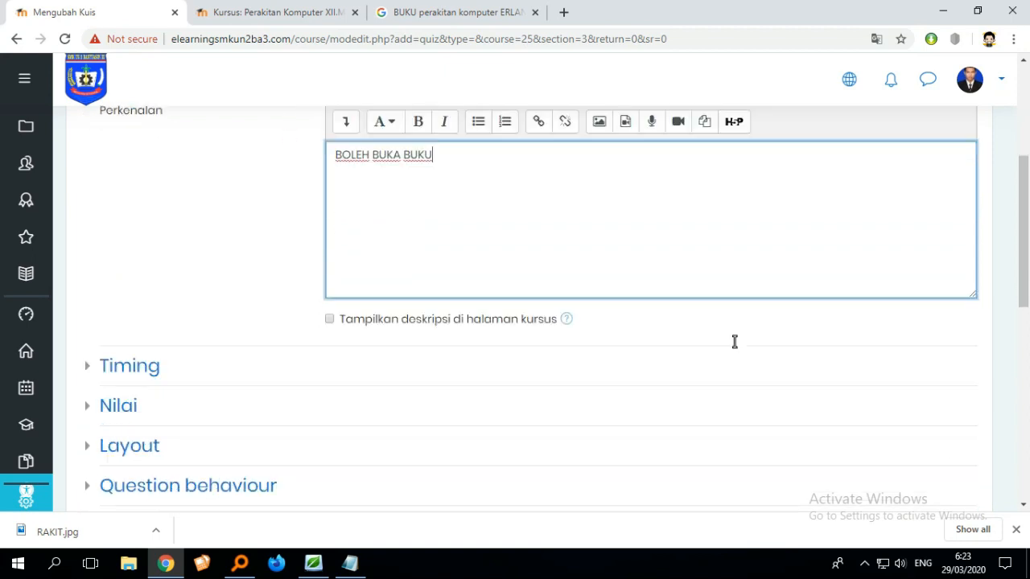
scroll(734, 344, "down", 2)
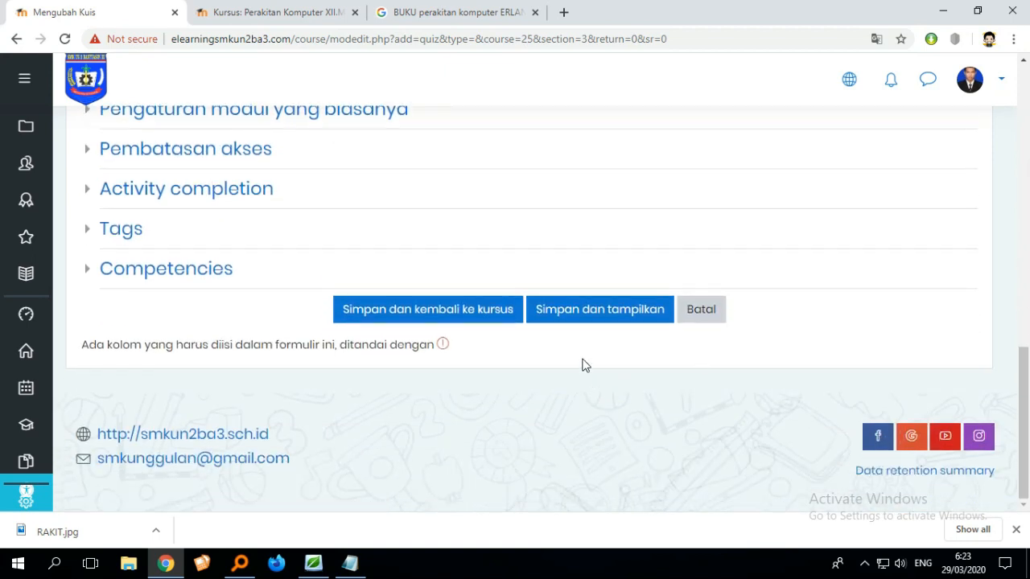
left_click(609, 318)
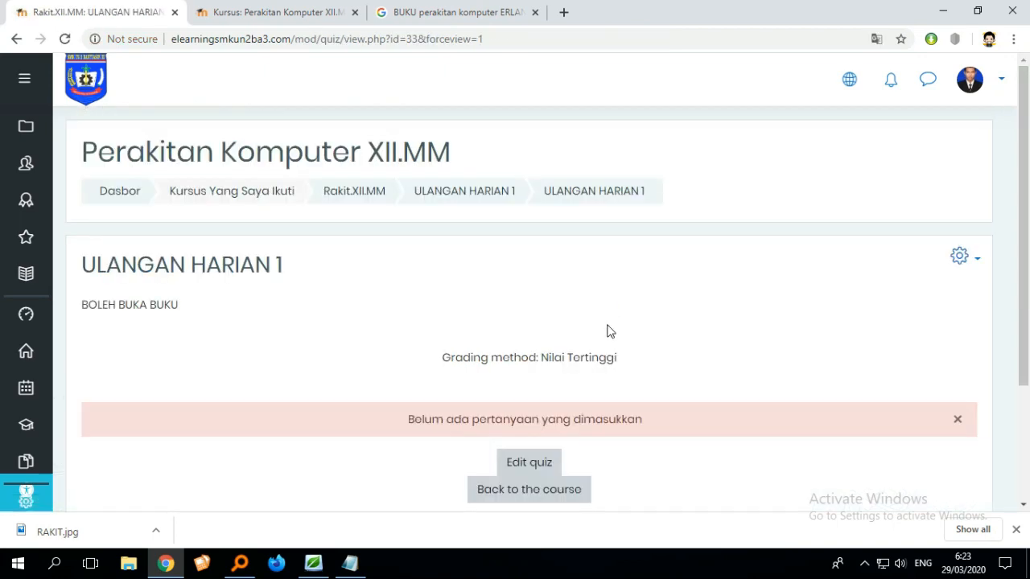
- Open the quiz editor and start adding a new question to the quiz
scroll(652, 336, "down", 2)
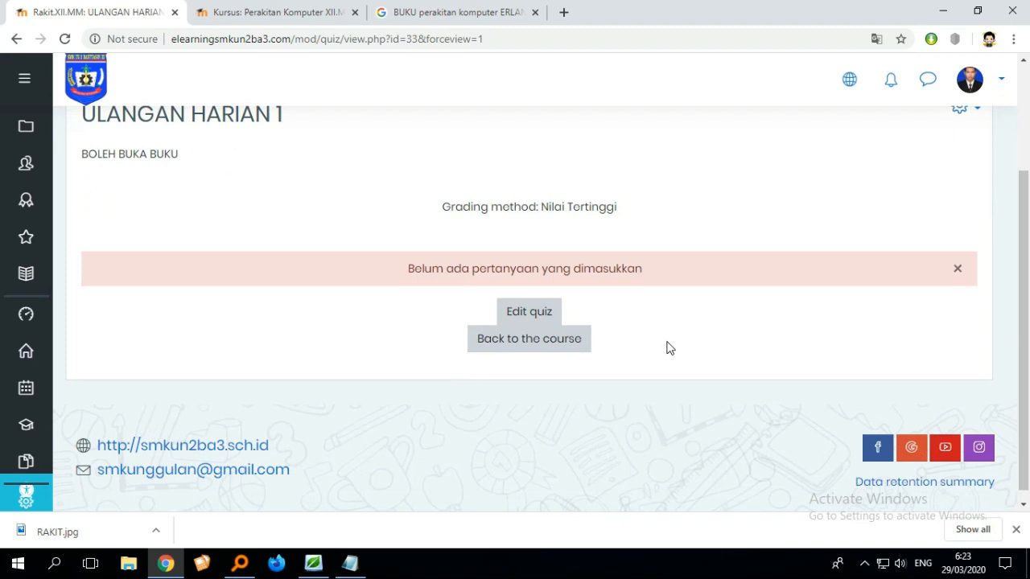
scroll(668, 348, "up", 1)
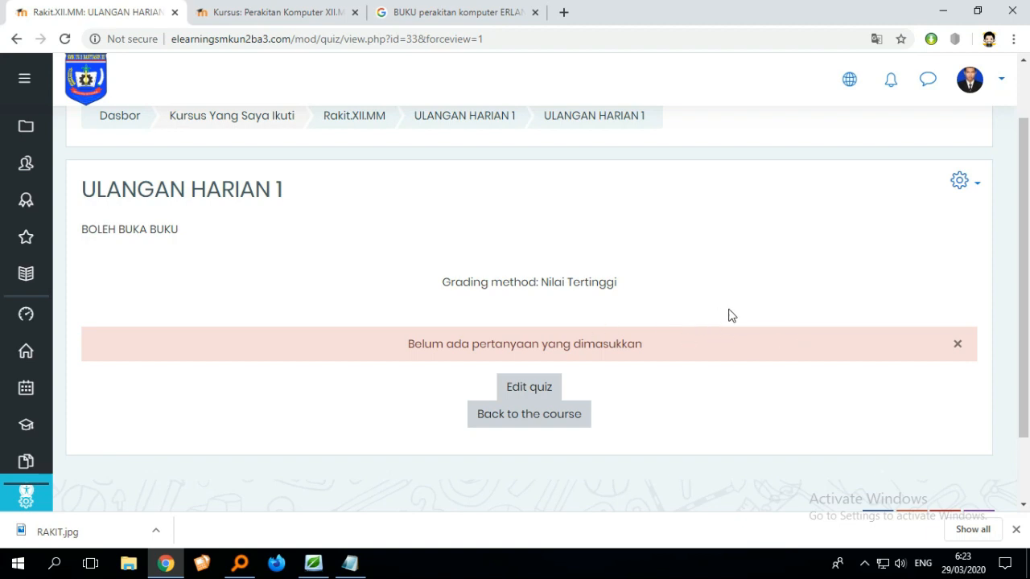
left_click(527, 390)
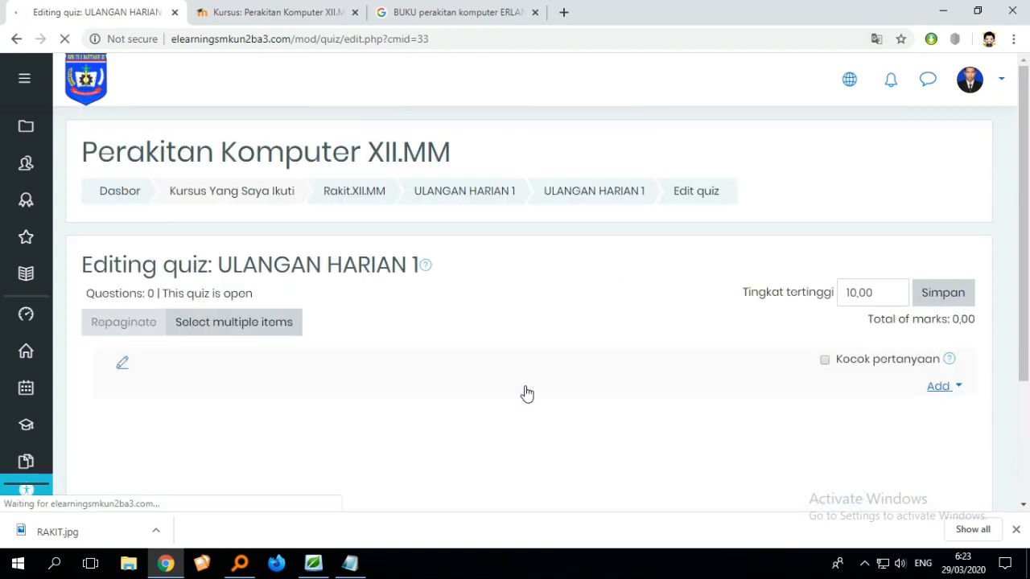
scroll(531, 389, "down", 3)
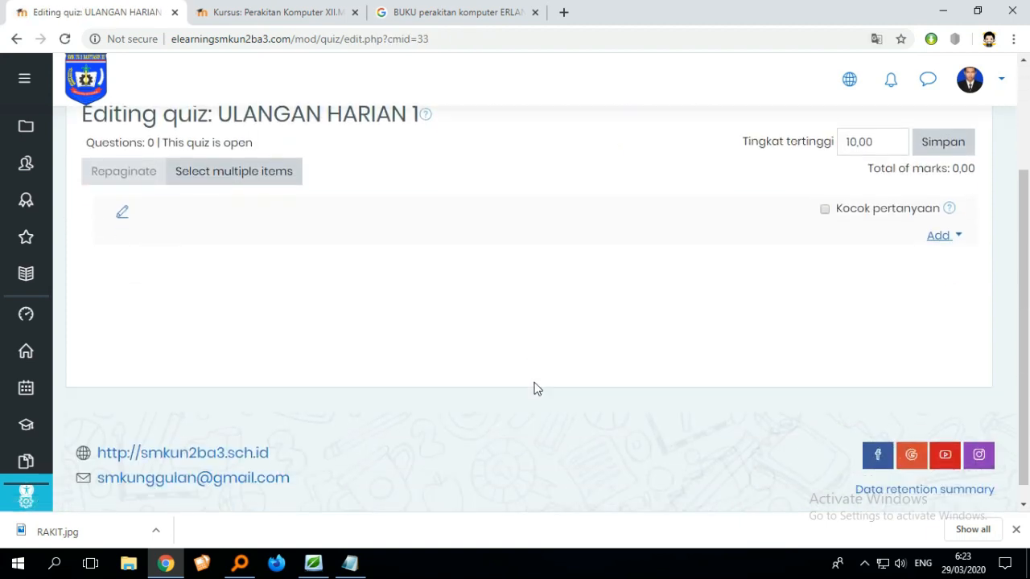
scroll(536, 388, "up", 2)
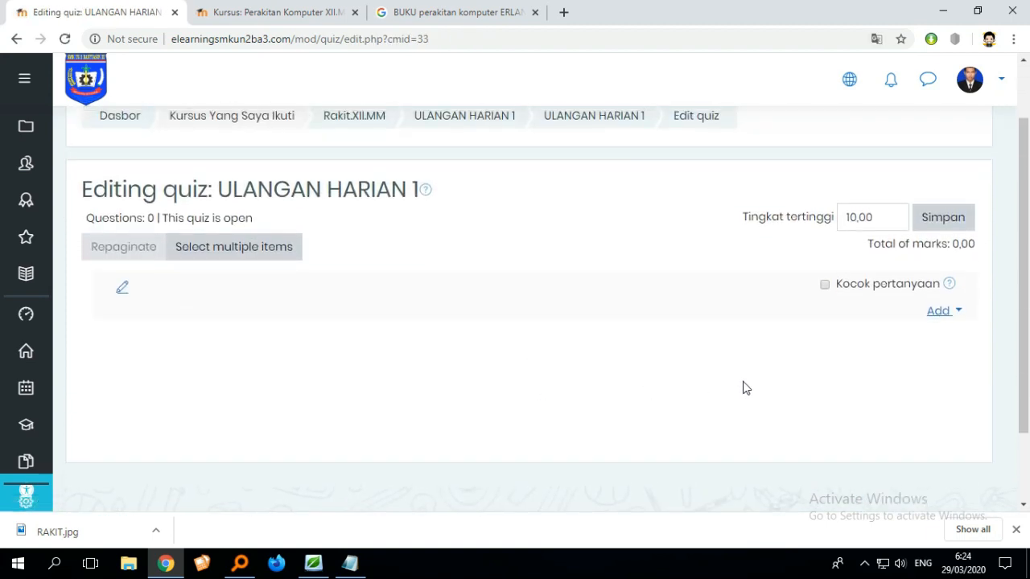
left_click(956, 318)
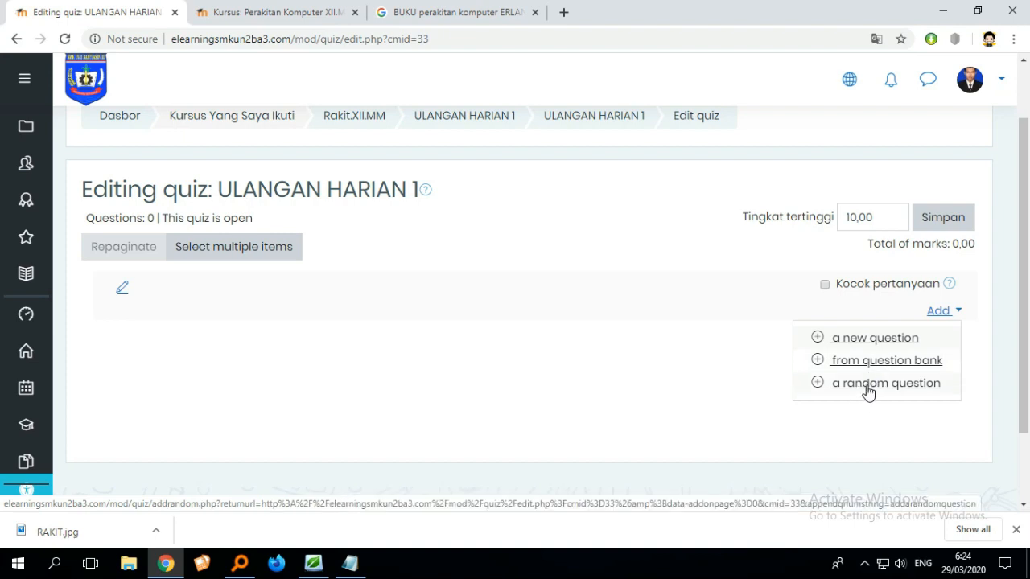
left_click(856, 341)
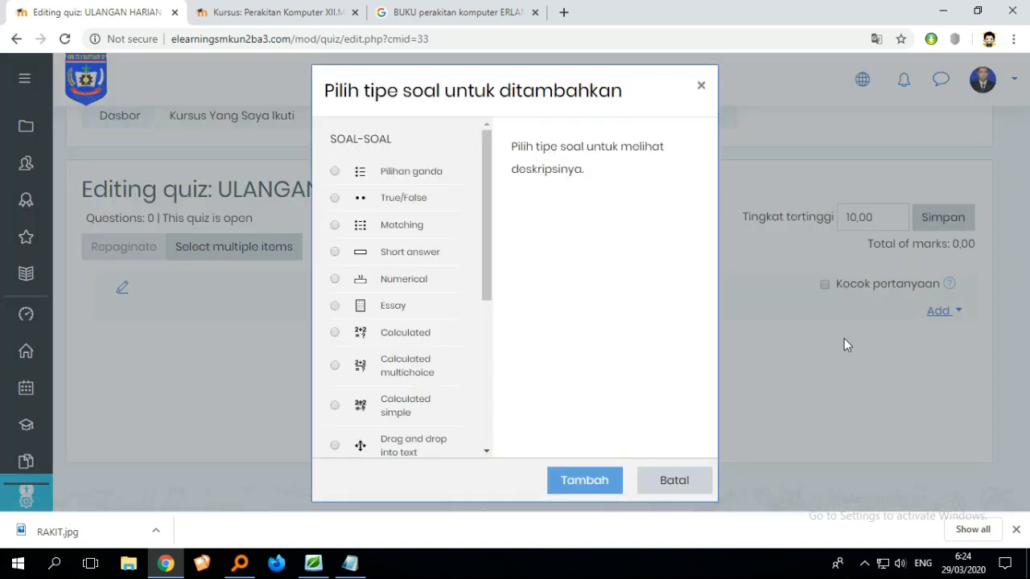
- Compare the available question types and add a Pilihan ganda (multiple choice) question
left_click_drag(488, 231, 479, 209)
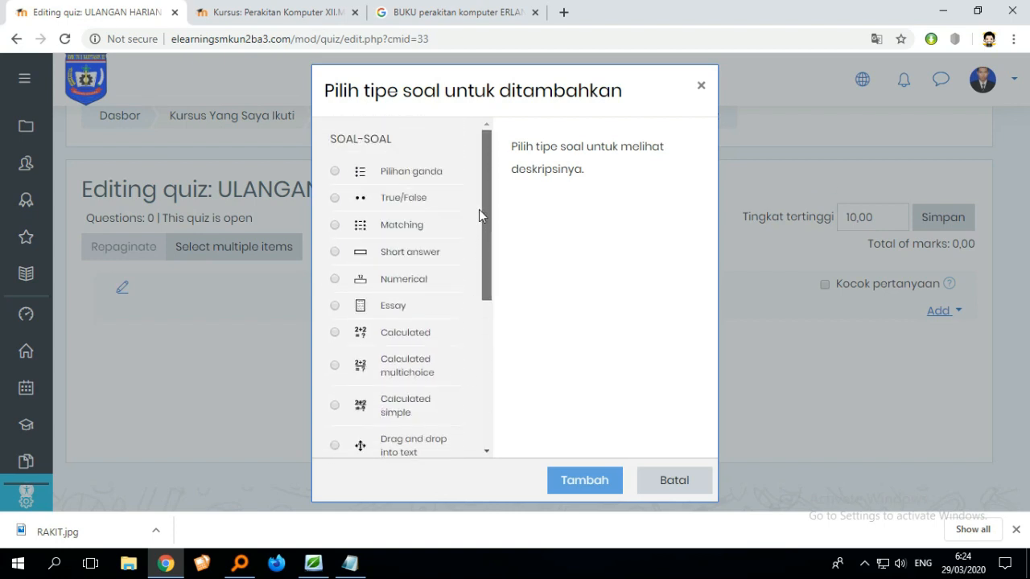
left_click(334, 307)
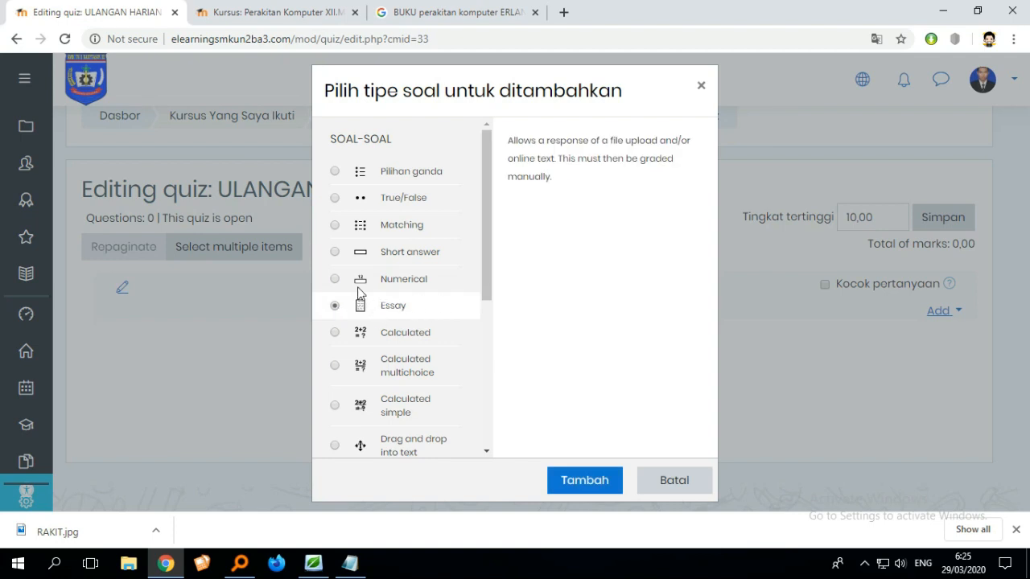
left_click(336, 253)
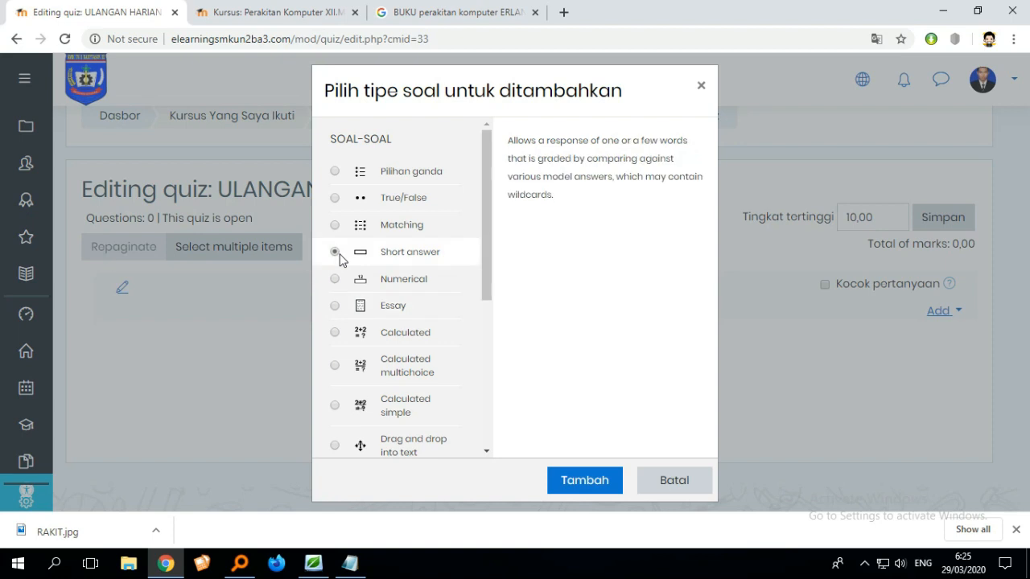
left_click(386, 234)
left_click(357, 203)
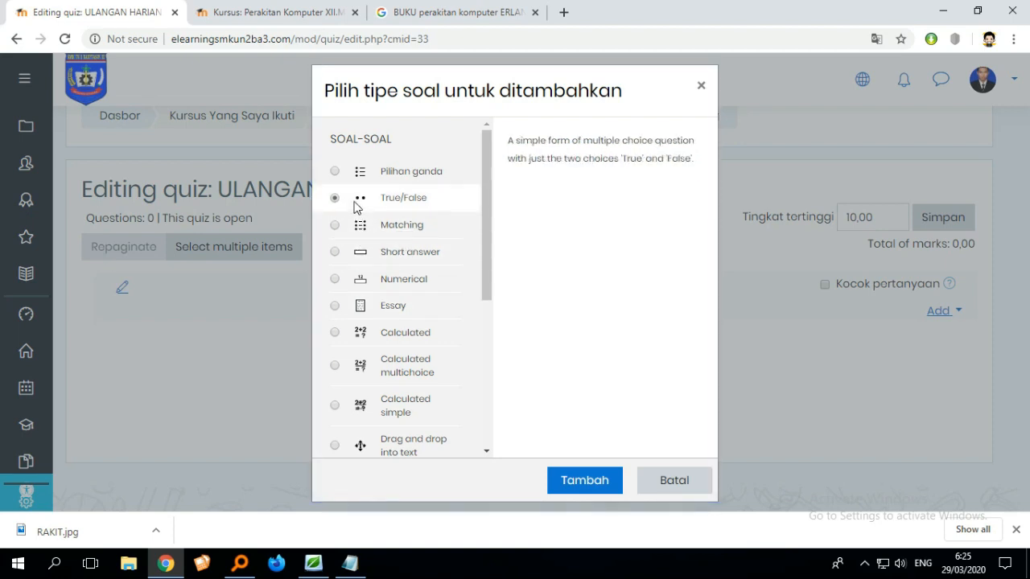
scroll(378, 338, "down", 3)
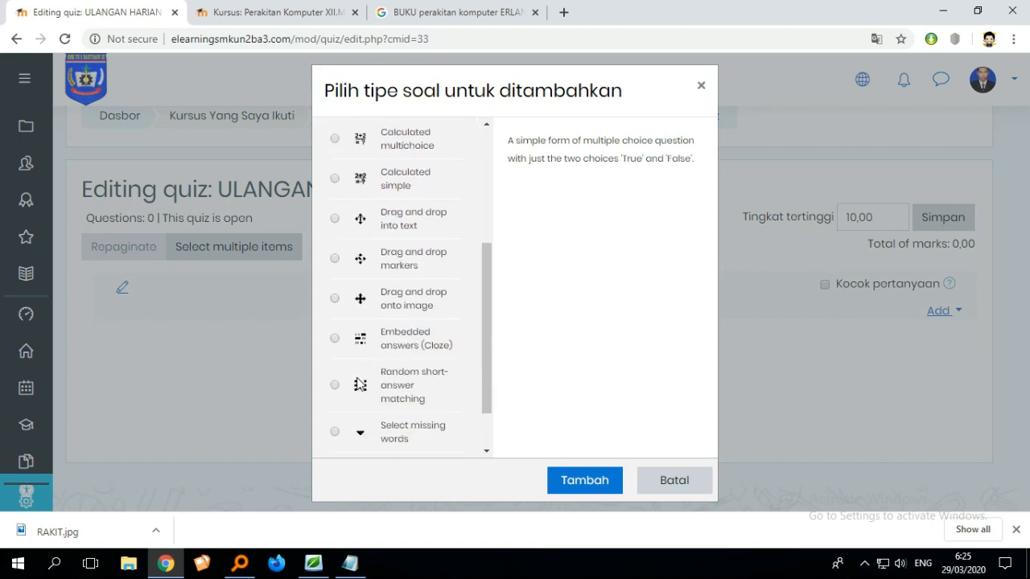
scroll(383, 375, "down", 1)
scroll(379, 373, "up", 3)
scroll(379, 373, "down", 3)
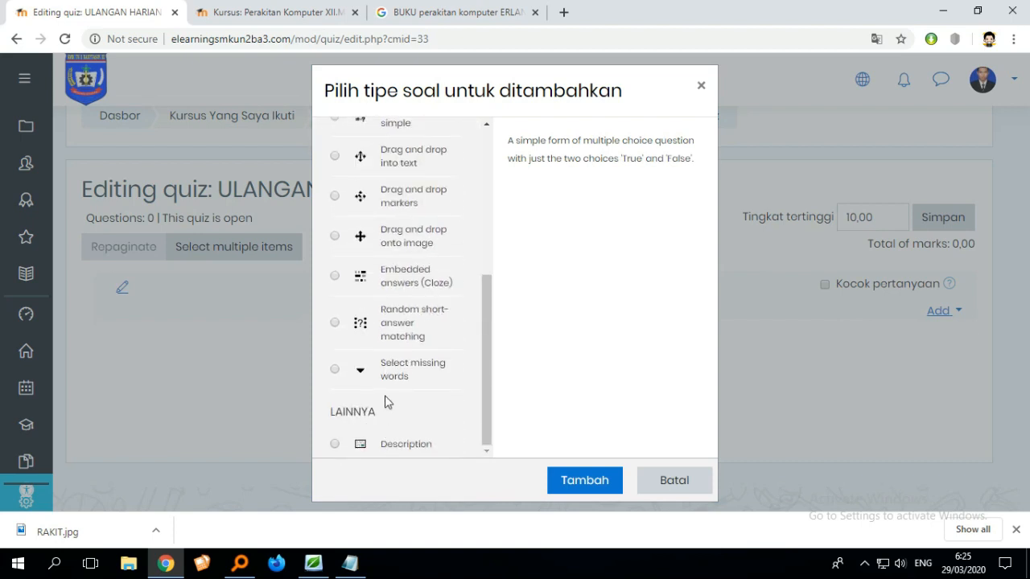
scroll(385, 364, "up", 5)
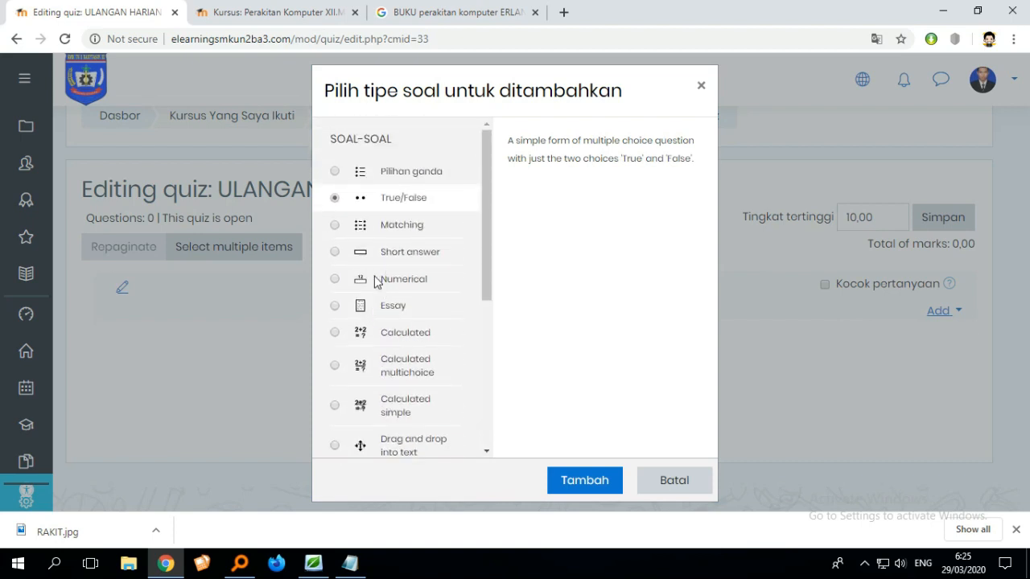
left_click(336, 172)
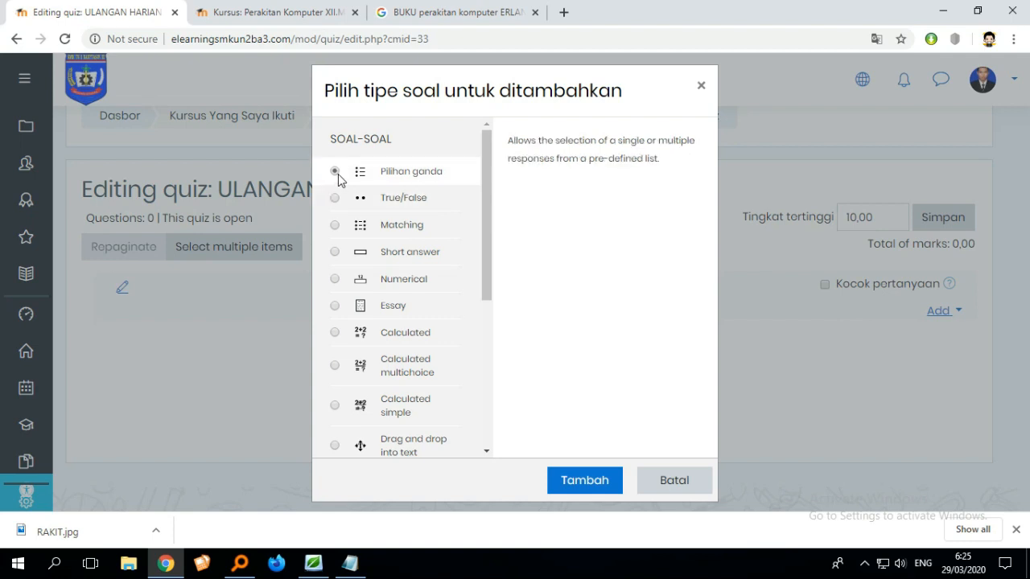
left_click(575, 483)
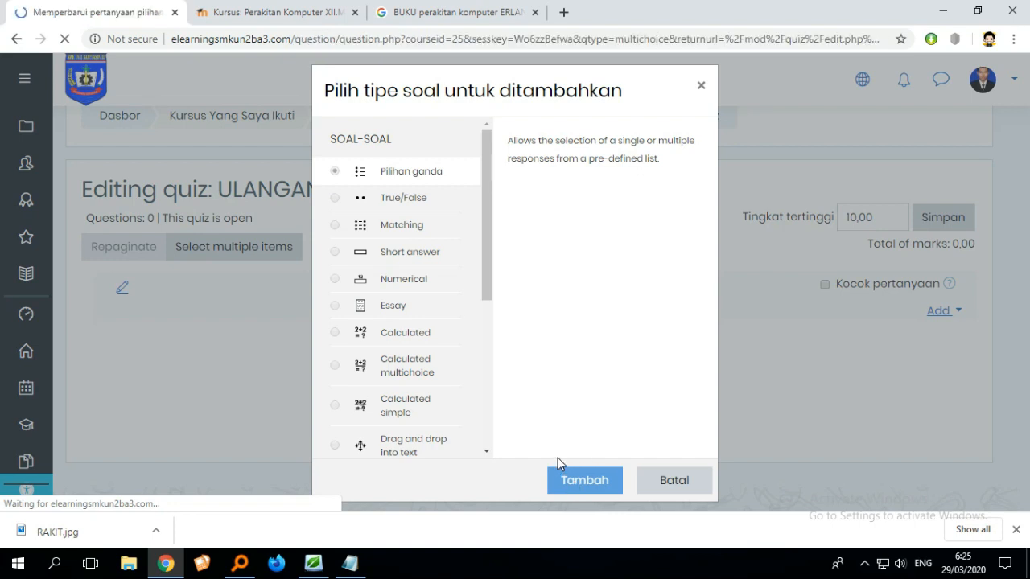
- Examine the fields of the new multiple choice question form
scroll(531, 447, "down", 1)
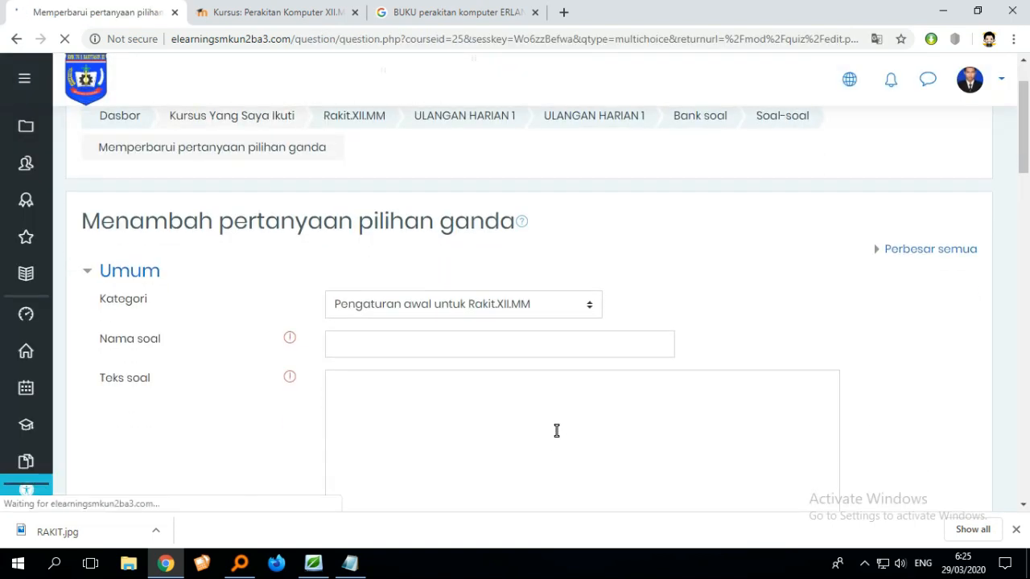
scroll(597, 405, "down", 2)
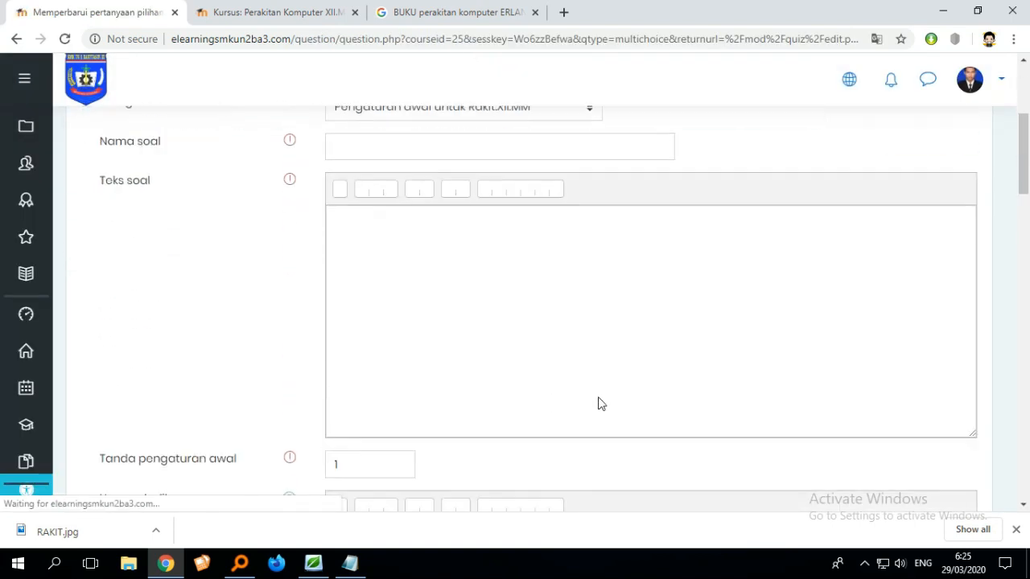
scroll(595, 399, "up", 1)
scroll(622, 393, "down", 1)
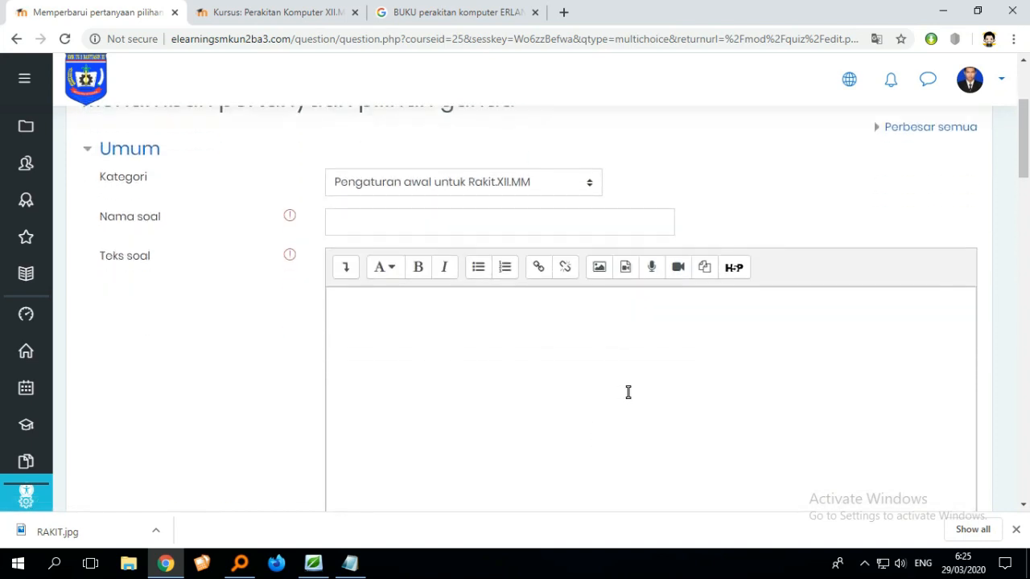
scroll(624, 393, "up", 1)
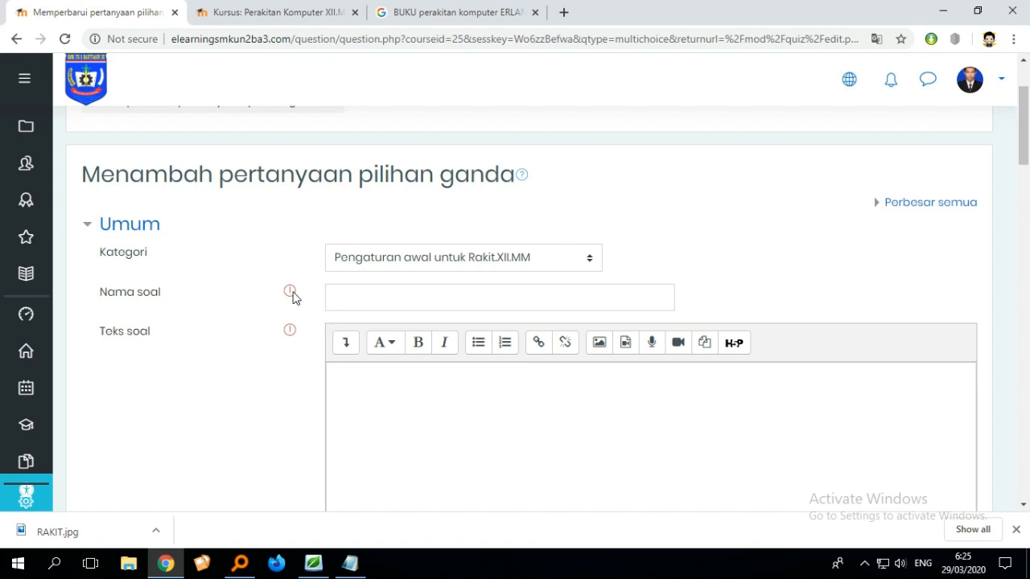
left_click(511, 305)
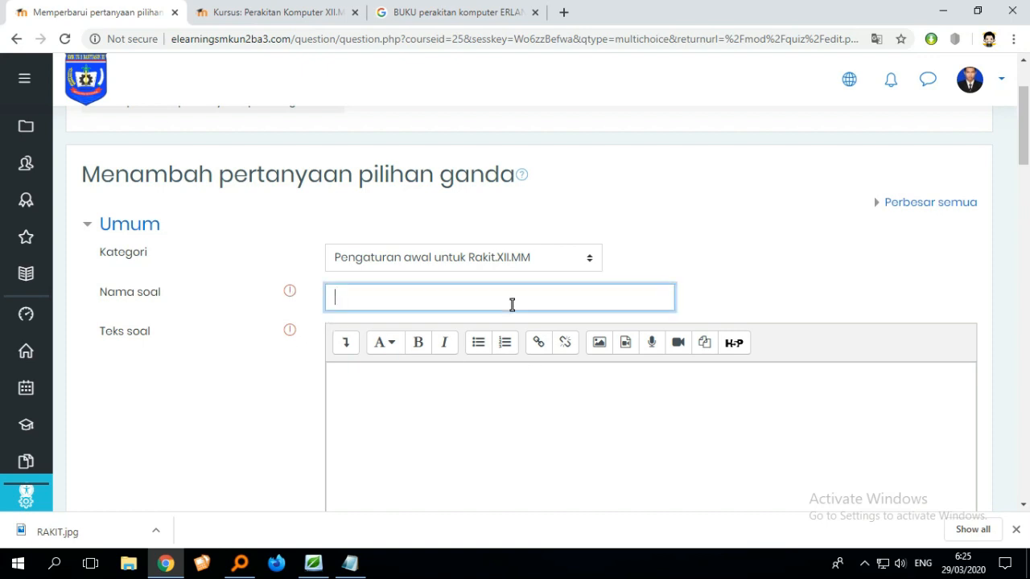
scroll(547, 326, "down", 4)
scroll(552, 344, "up", 4)
scroll(295, 351, "down", 5)
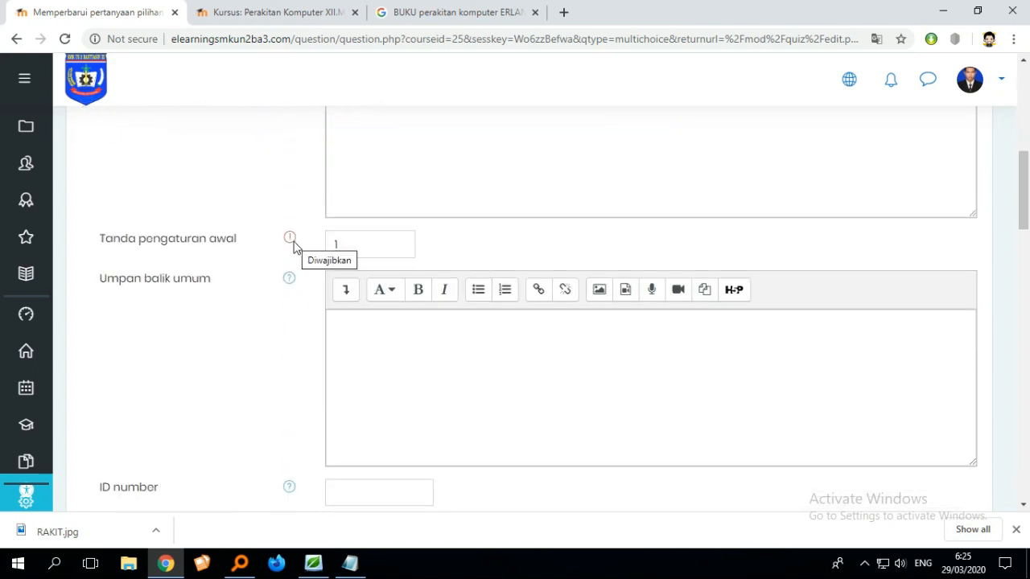
scroll(326, 332, "down", 4)
scroll(325, 338, "down", 6)
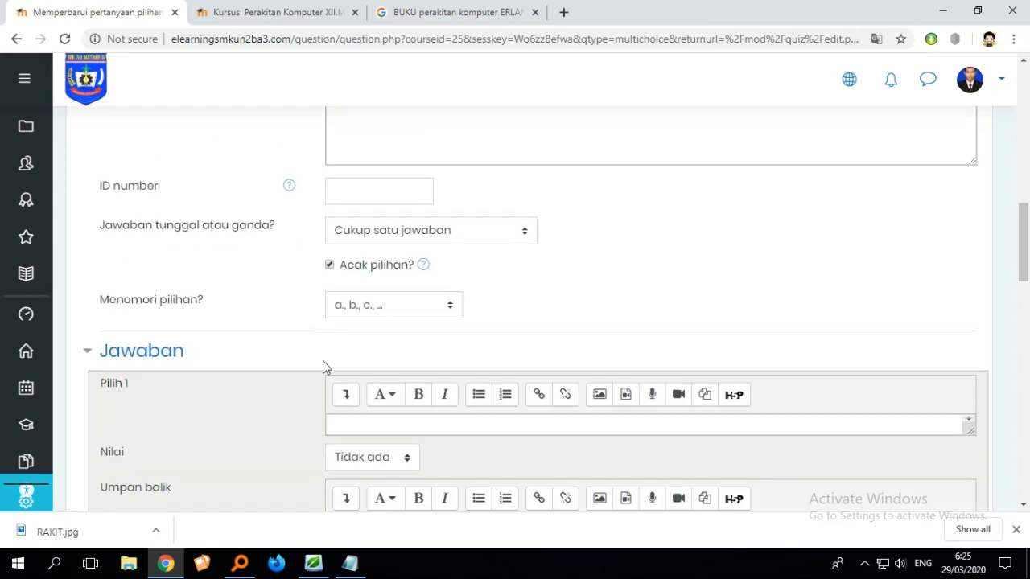
scroll(792, 402, "down", 6)
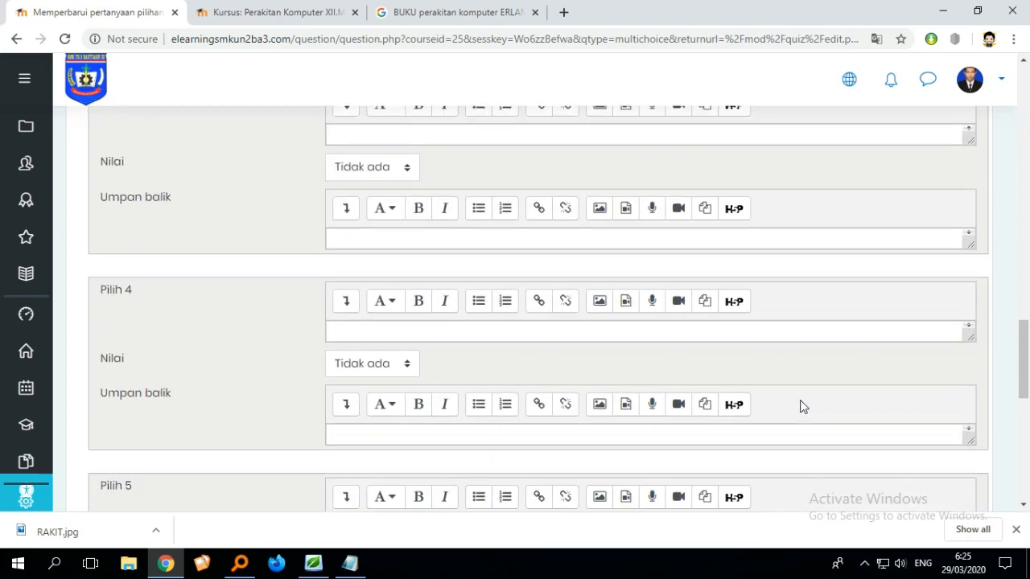
scroll(741, 409, "up", 13)
scroll(741, 409, "up", 9)
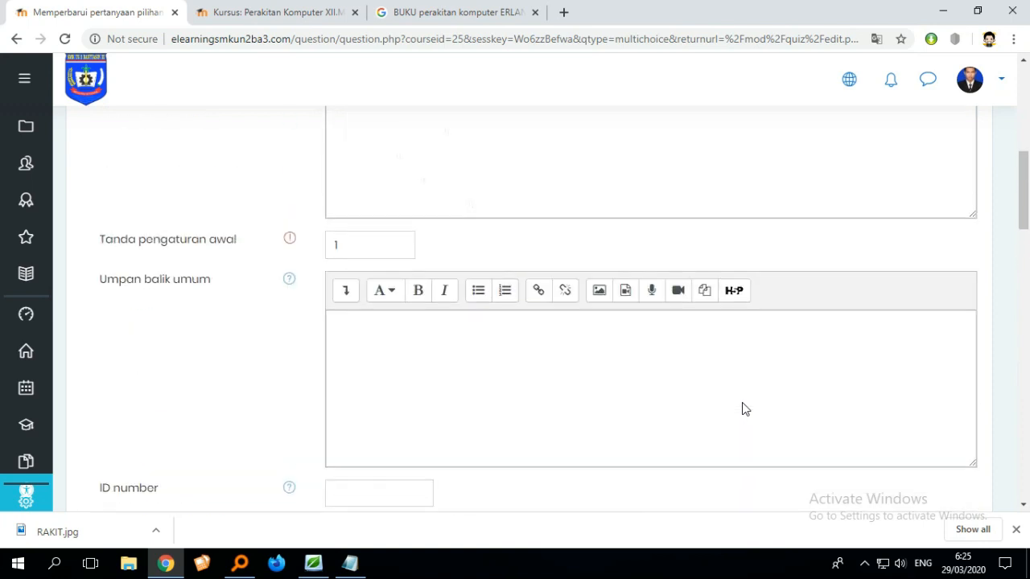
scroll(628, 414, "down", 2)
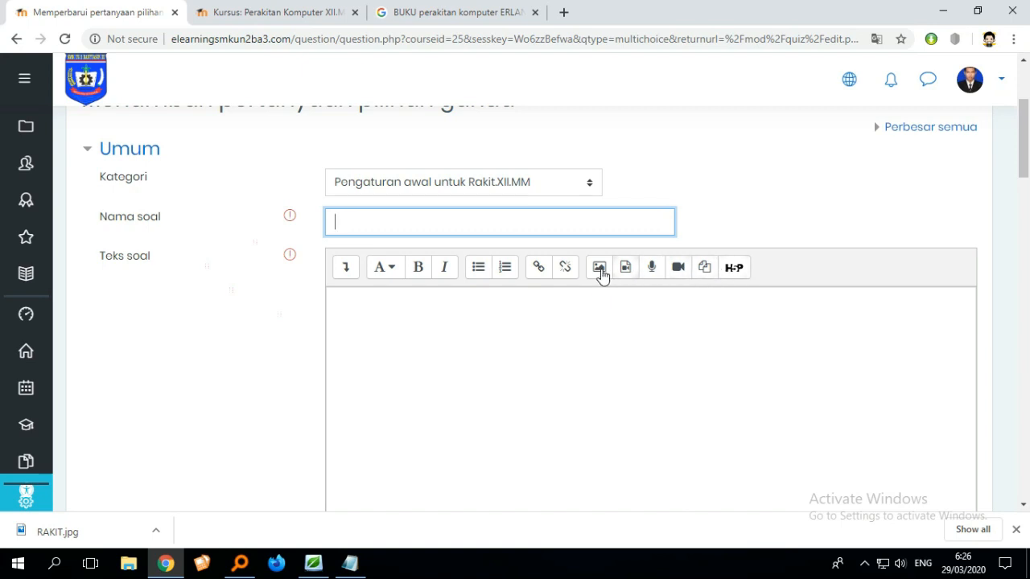
scroll(378, 256, "up", 1)
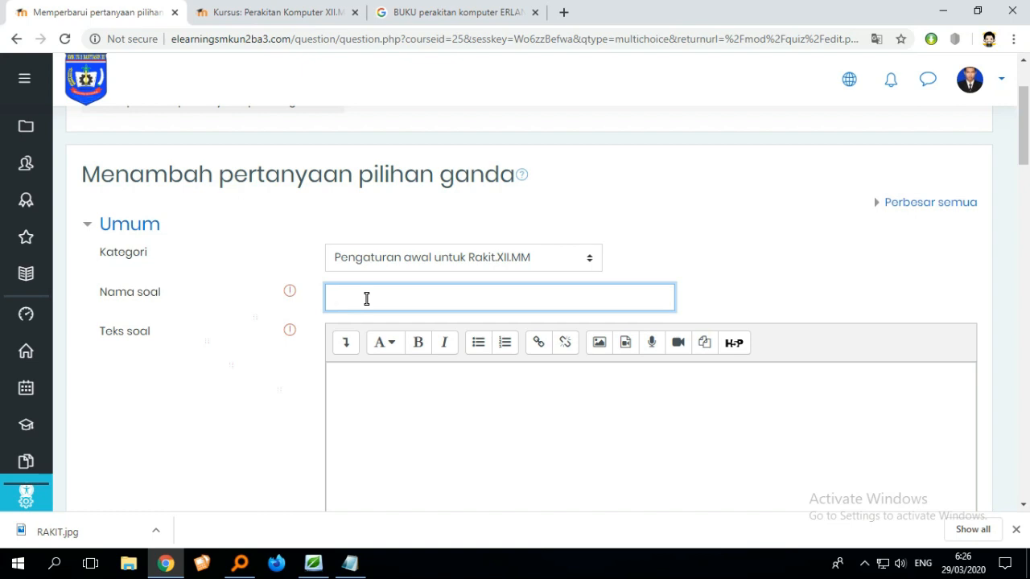
scroll(373, 303, "down", 2)
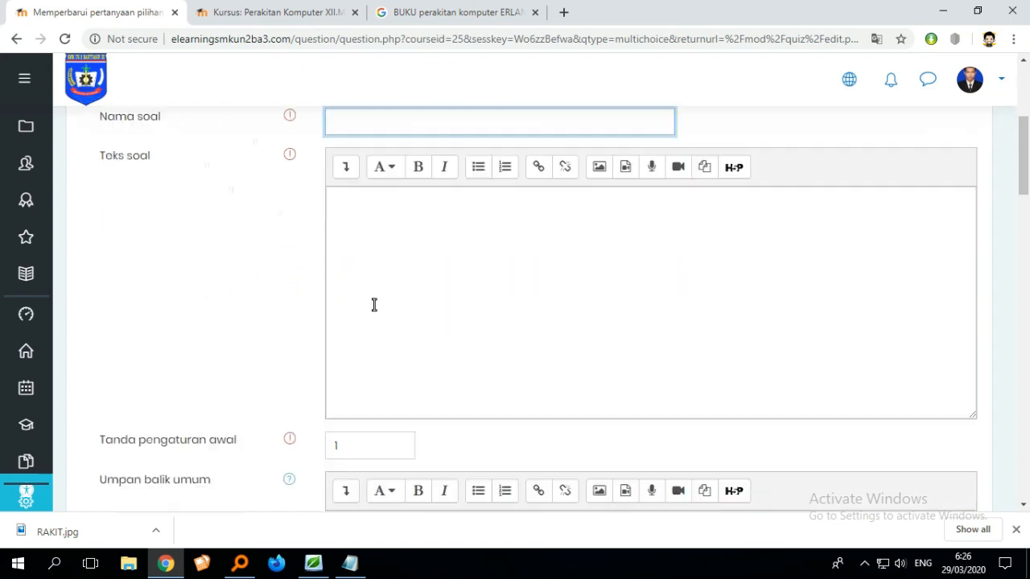
scroll(386, 329, "up", 2)
scroll(392, 336, "down", 3)
scroll(393, 336, "up", 2)
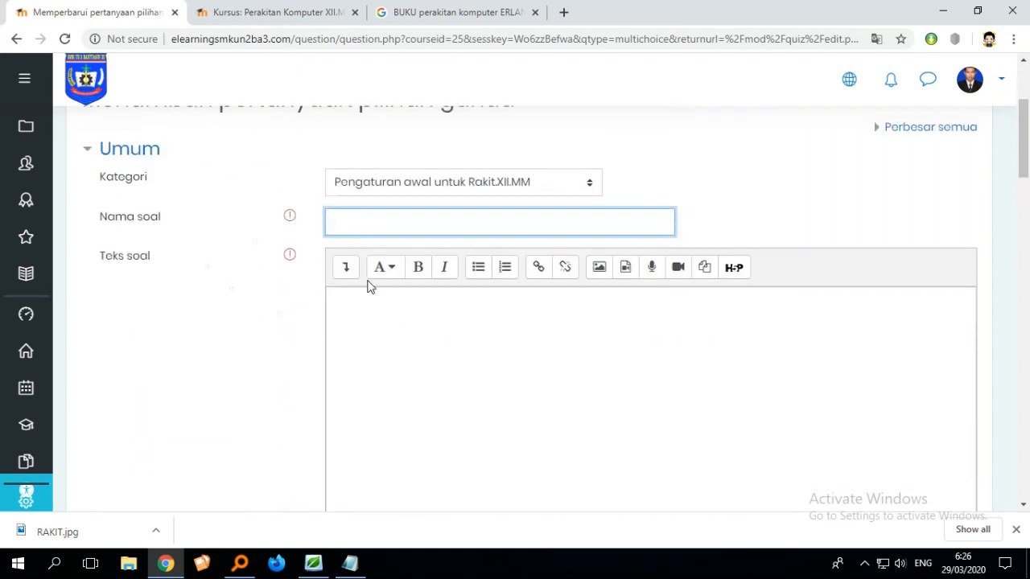
- Name the question APA ITU HARDWARE
left_click(379, 217)
type("APA ITU HARDWARE")
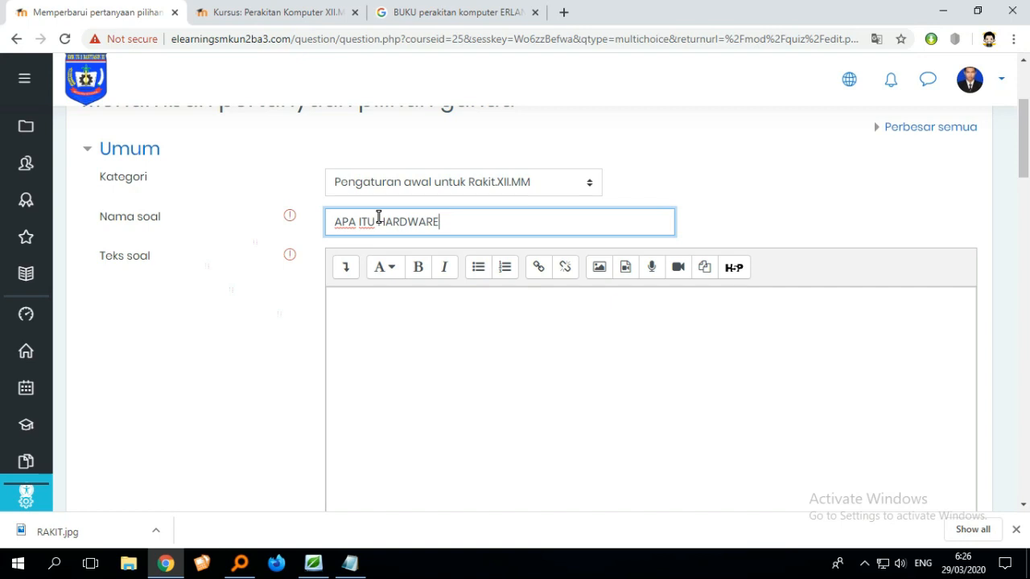
- Enter the question text APA ITU HARDWARE
left_click(430, 329)
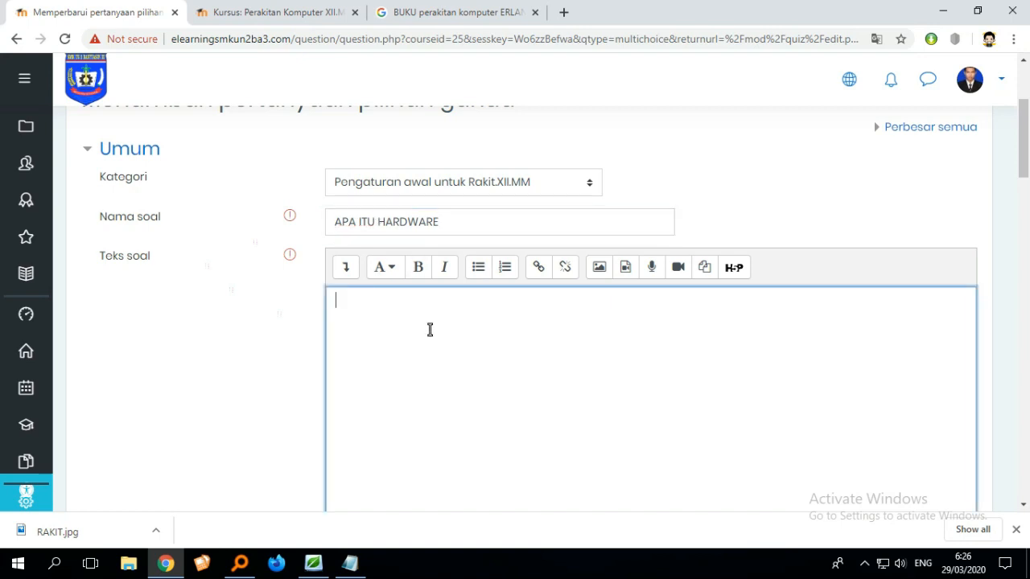
type("APA ITU HARD")
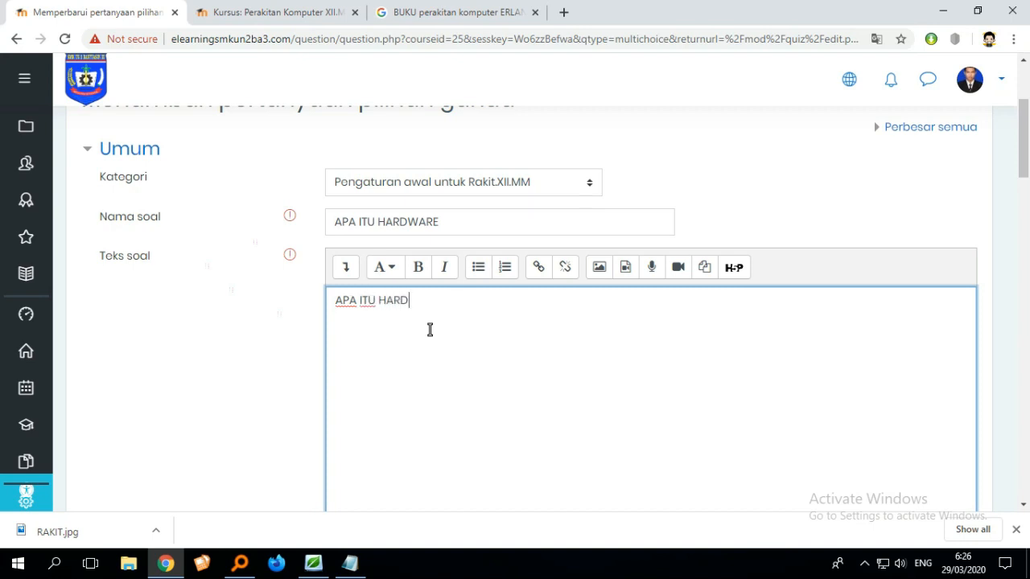
type("WARE")
scroll(610, 294, "down", 1)
scroll(510, 285, "down", 5)
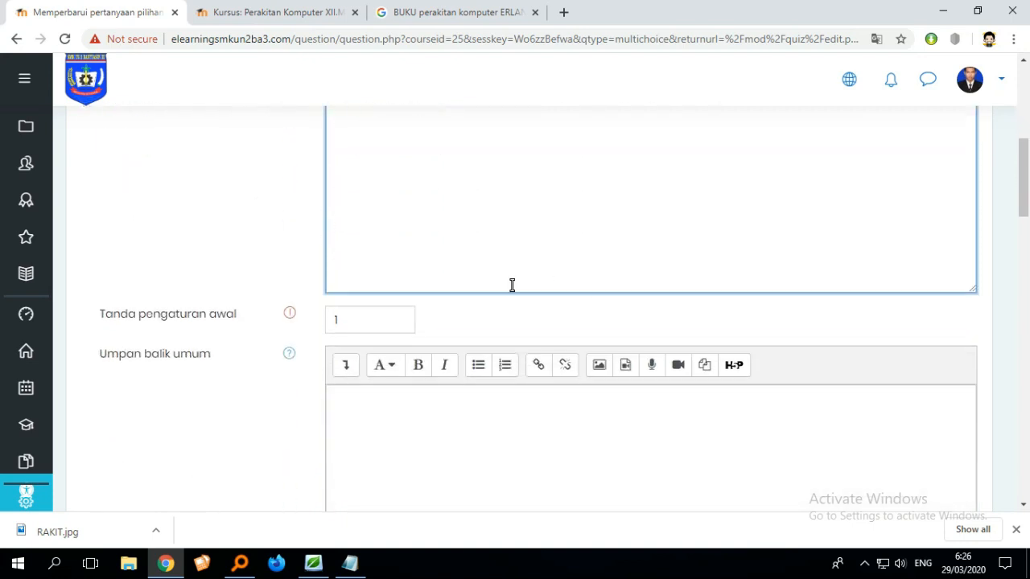
- Enter PERANGKAT as the first answer choice
scroll(510, 288, "up", 2)
scroll(517, 292, "down", 4)
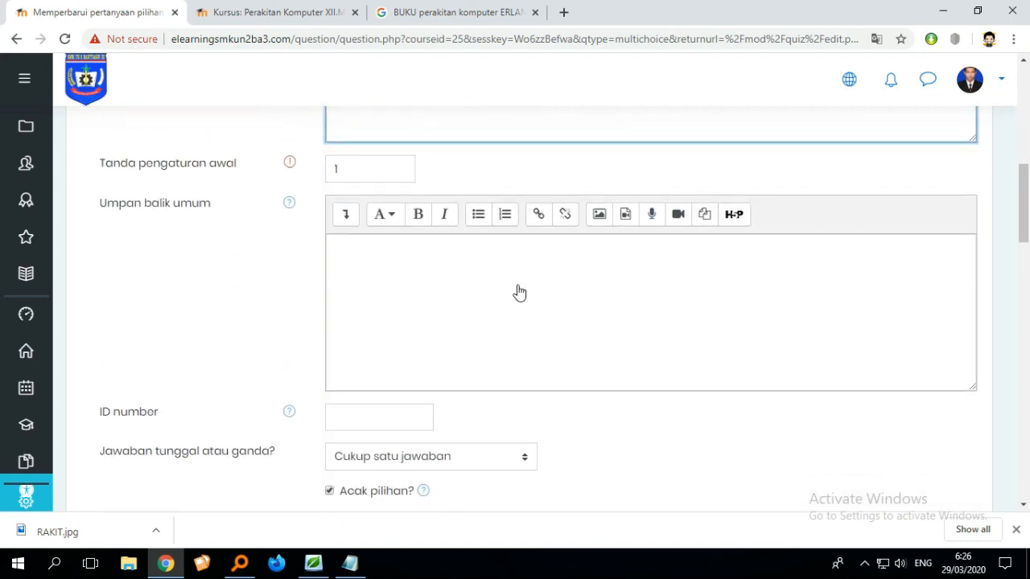
scroll(511, 292, "up", 1)
scroll(513, 293, "up", 6)
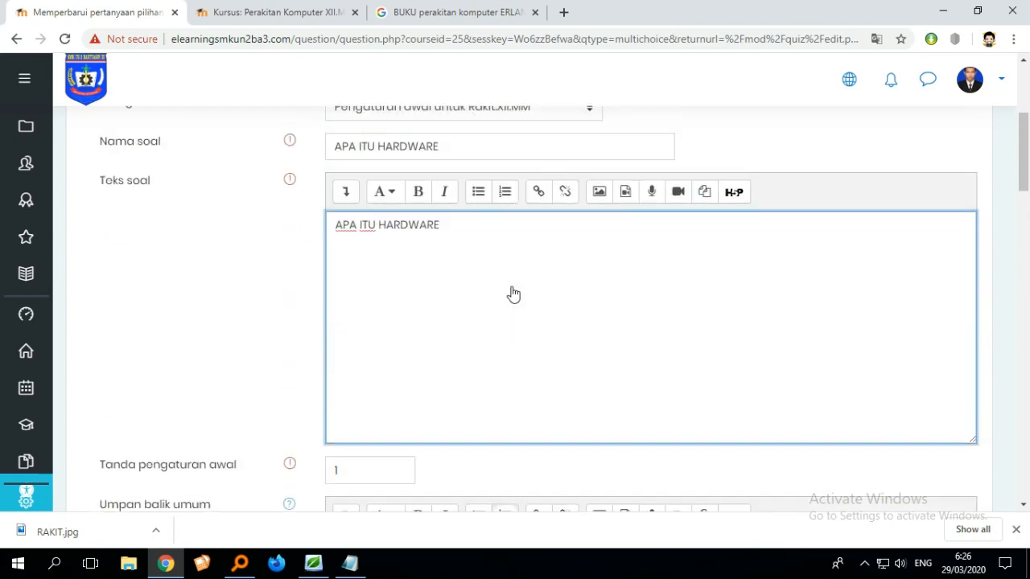
scroll(359, 359, "down", 2)
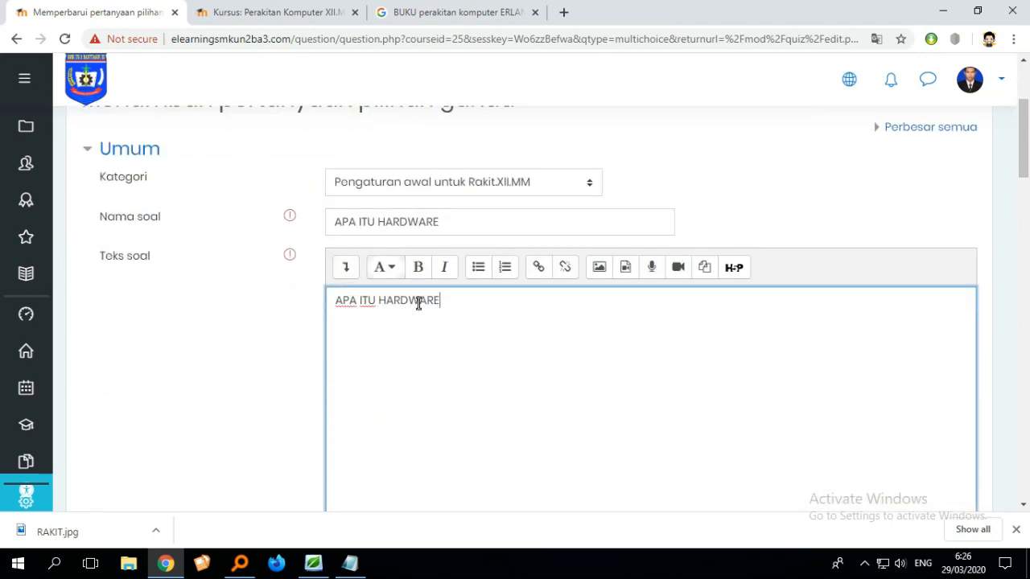
scroll(416, 301, "down", 9)
scroll(459, 298, "down", 1)
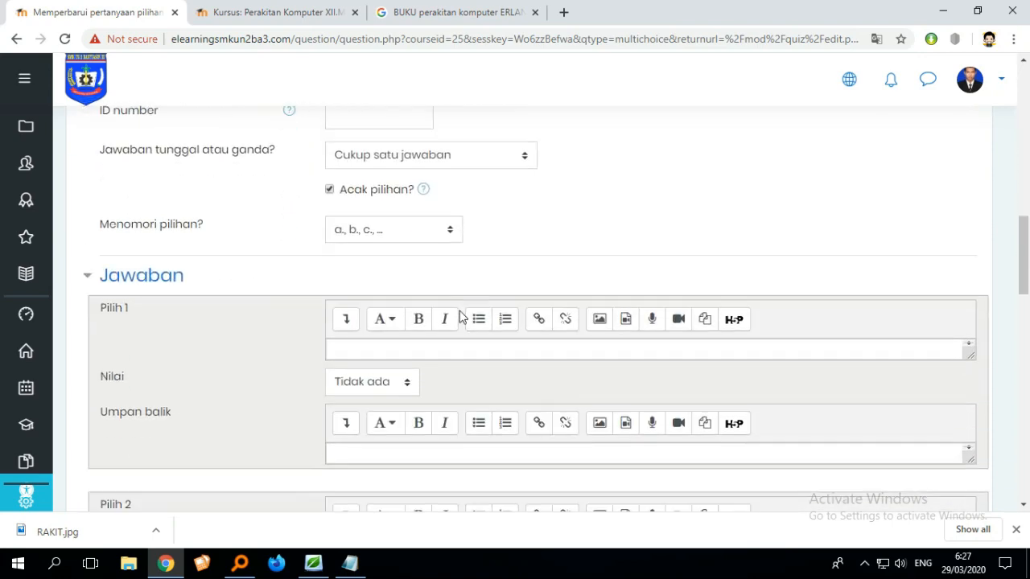
left_click(362, 352)
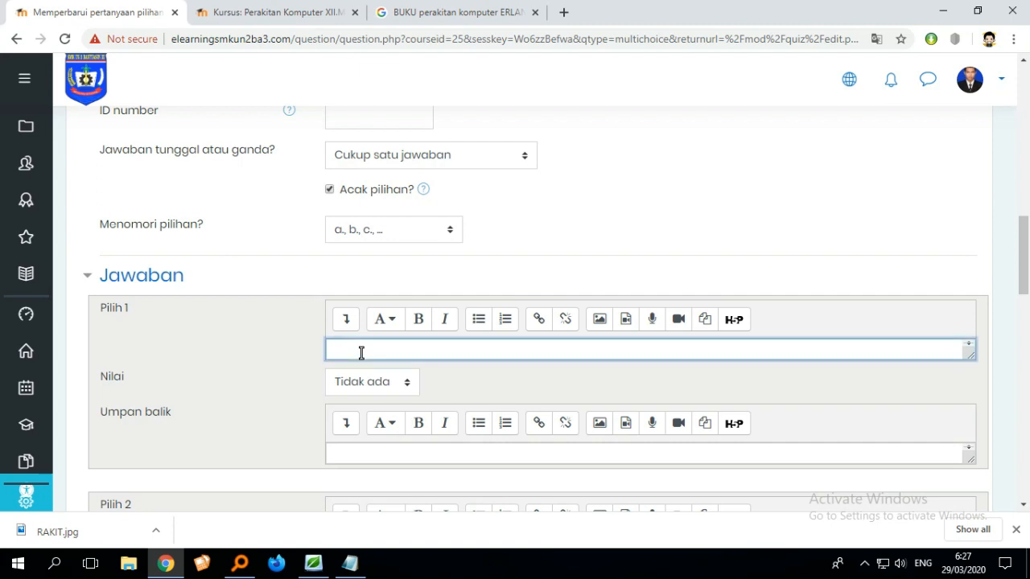
type("PERANGKAT")
- Enter KERAS as the second answer choice
scroll(361, 354, "down", 2)
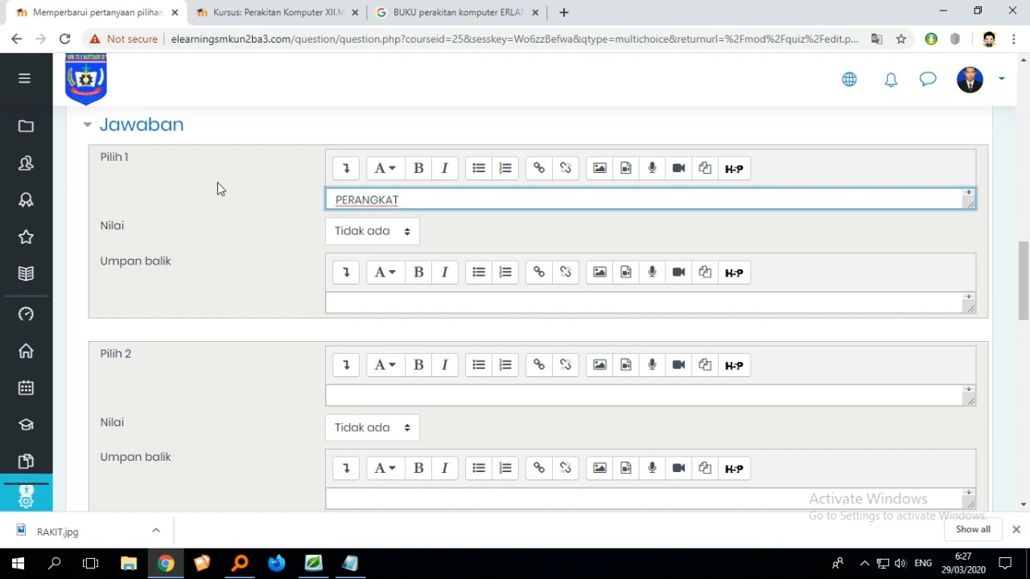
left_click(367, 394)
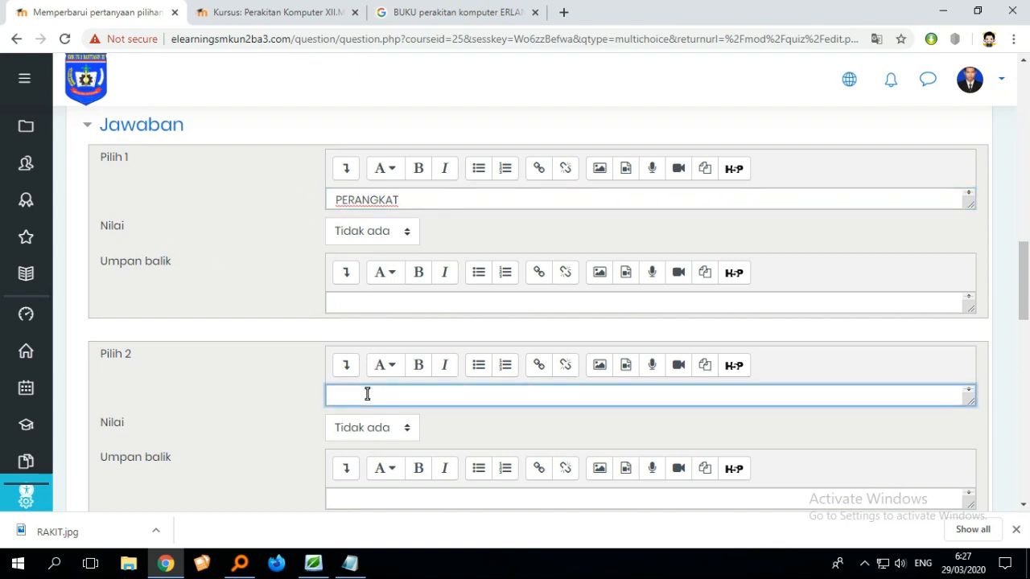
type("KERAS")
key("Return")
scroll(415, 392, "down", 3)
scroll(427, 392, "up", 2)
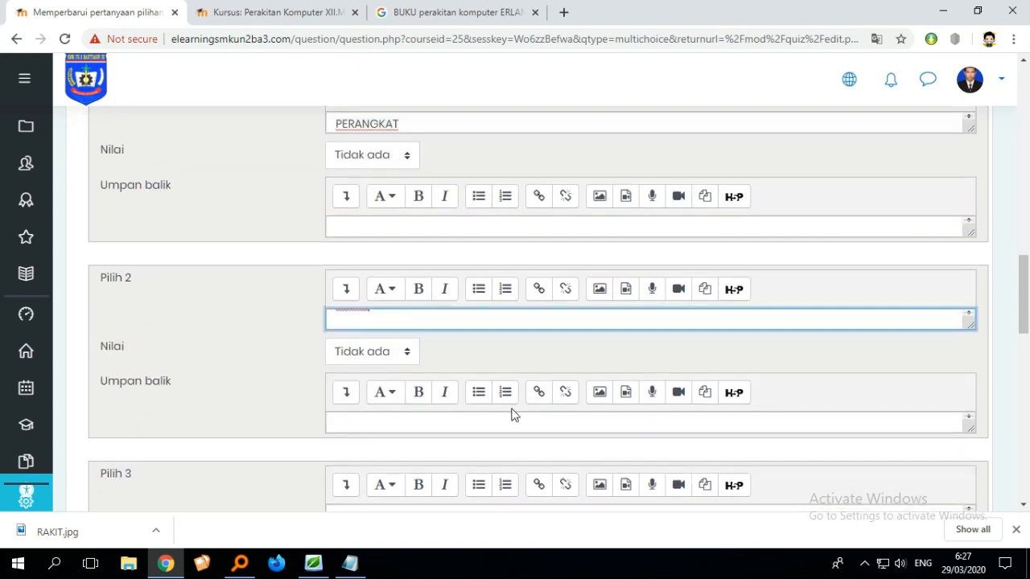
- Enter LEMBUT as the third answer choice
scroll(513, 416, "down", 1)
scroll(480, 407, "down", 1)
left_click(421, 367)
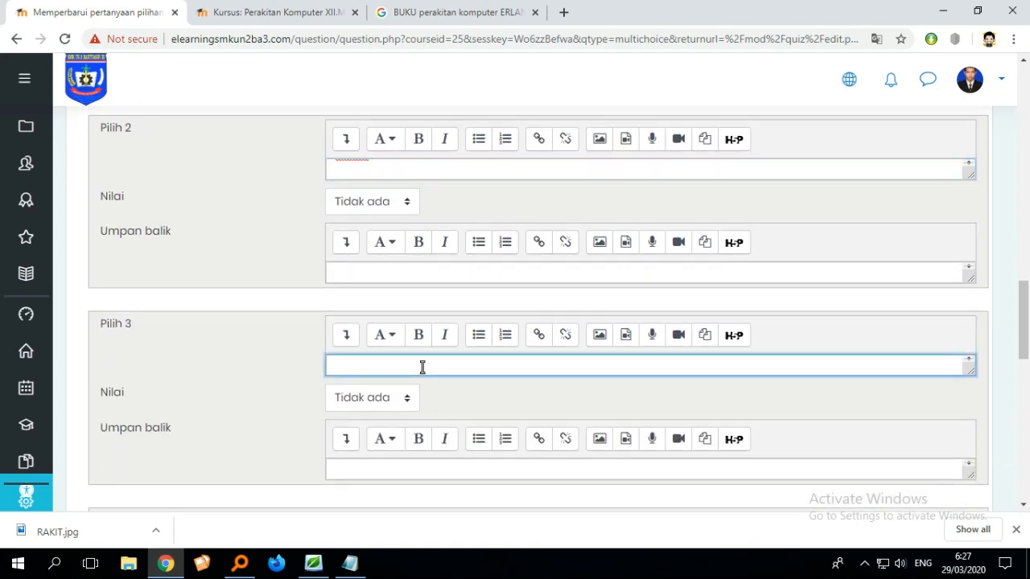
scroll(412, 395, "up", 1)
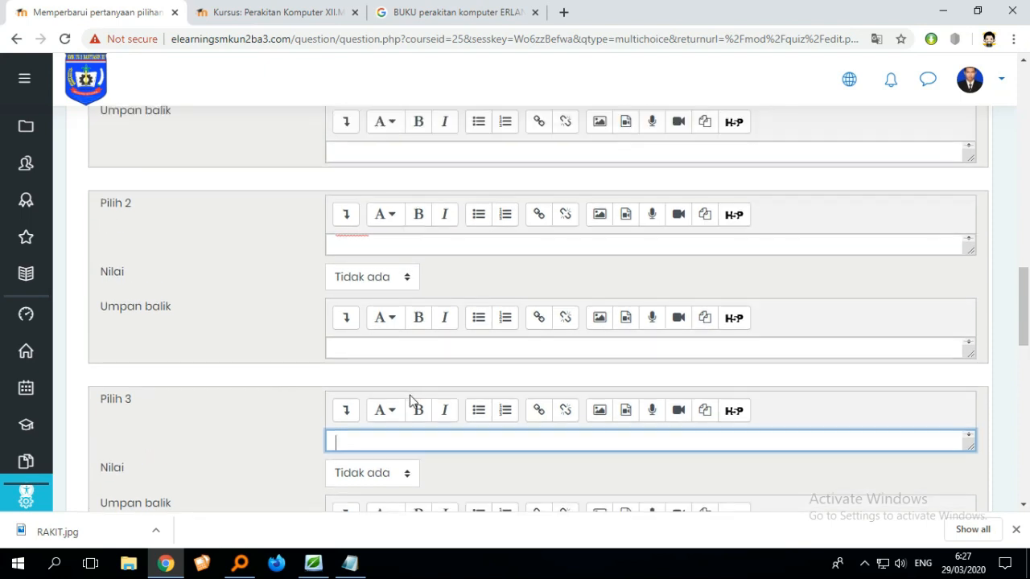
type("LE")
type("MBU")
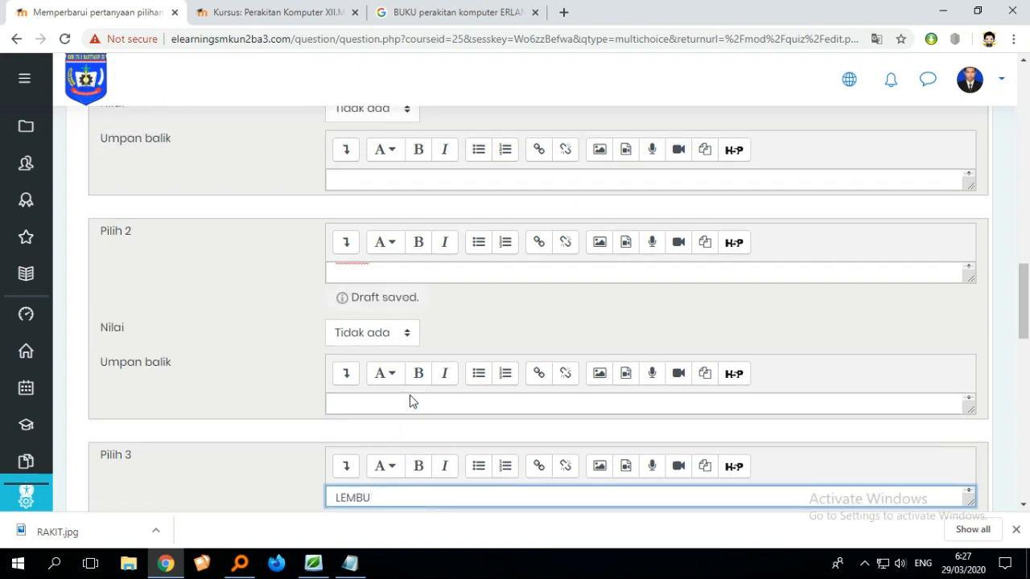
type("T")
- Enter RAM as the fourth answer choice
scroll(487, 388, "down", 4)
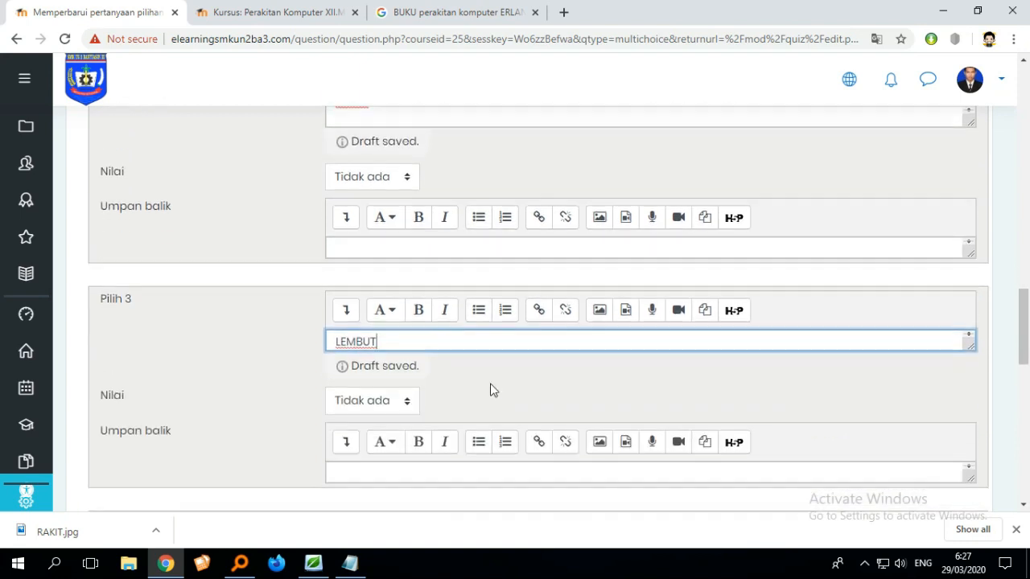
left_click(379, 420)
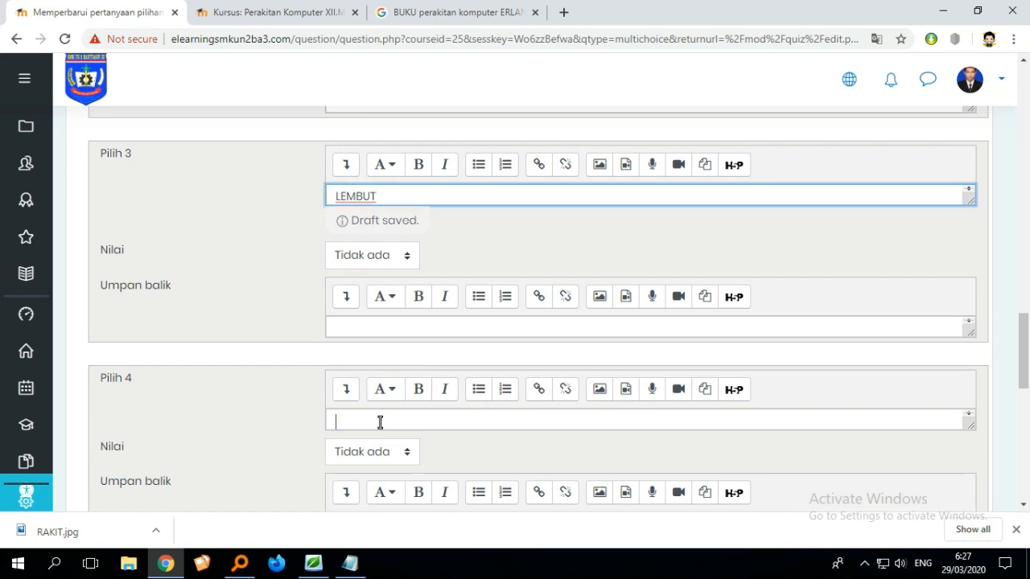
scroll(611, 420, "down", 1)
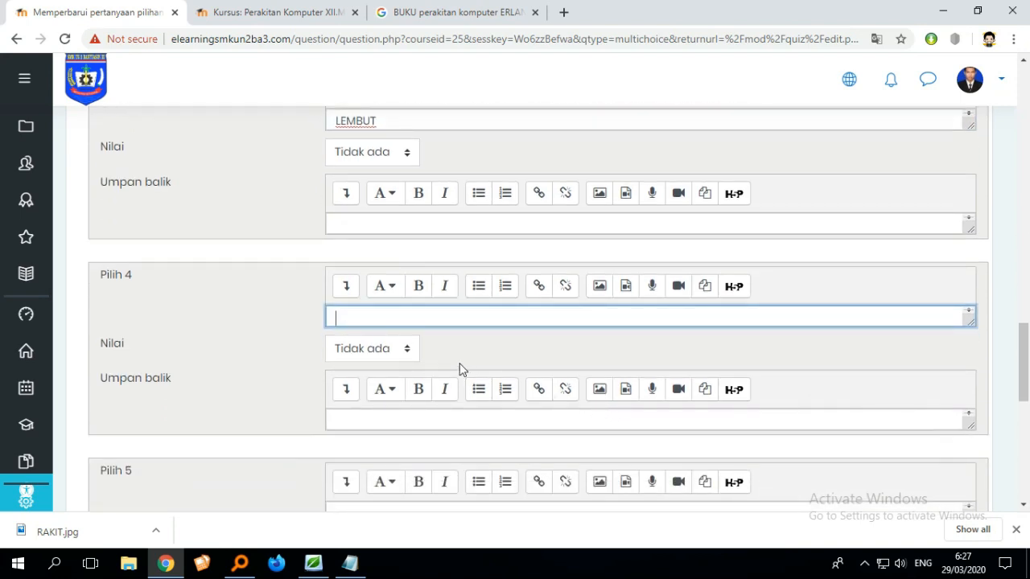
type("RAM")
- Enter PERANGKAT KERAS as the fifth answer choice
scroll(472, 403, "down", 2)
left_click(452, 361)
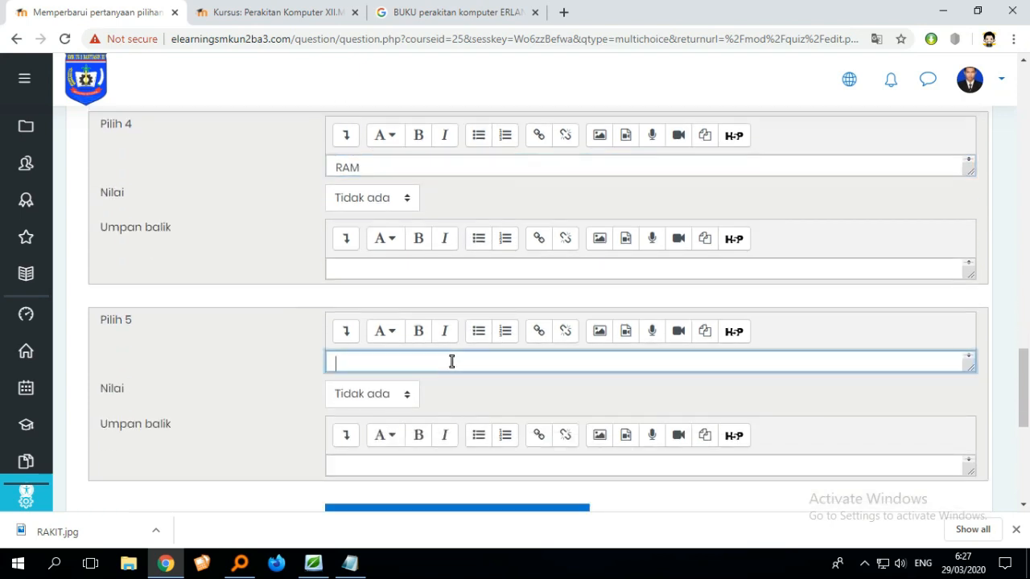
type("PERANGKAT KERAS")
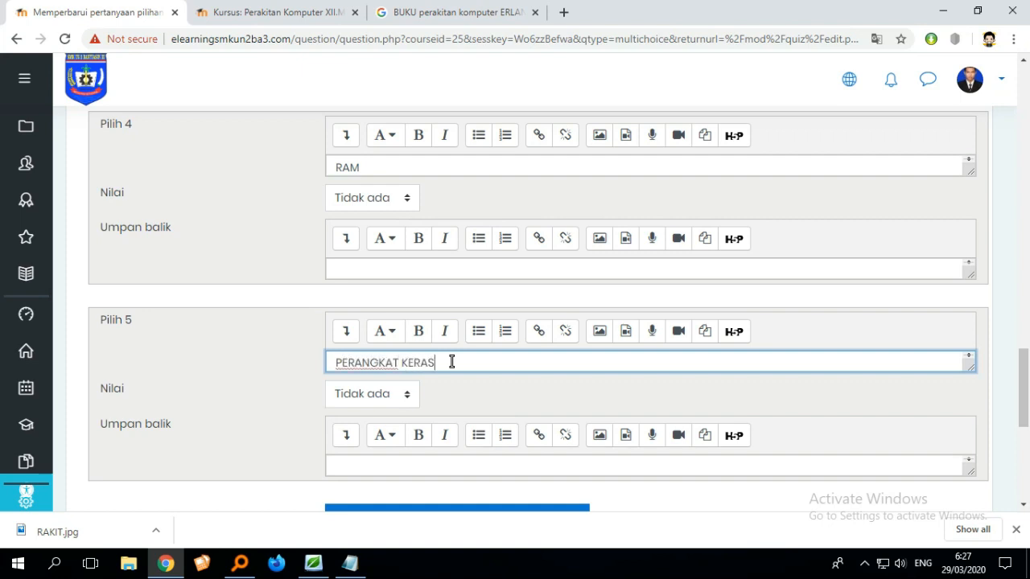
- Review the question name, text and all five answer choices in the form
scroll(727, 290, "up", 12)
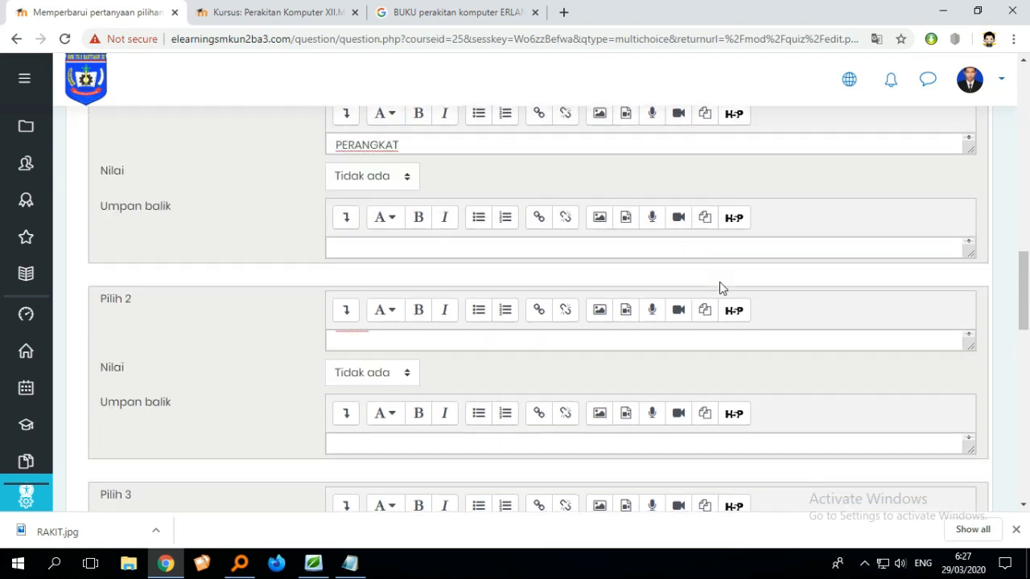
scroll(678, 278, "up", 15)
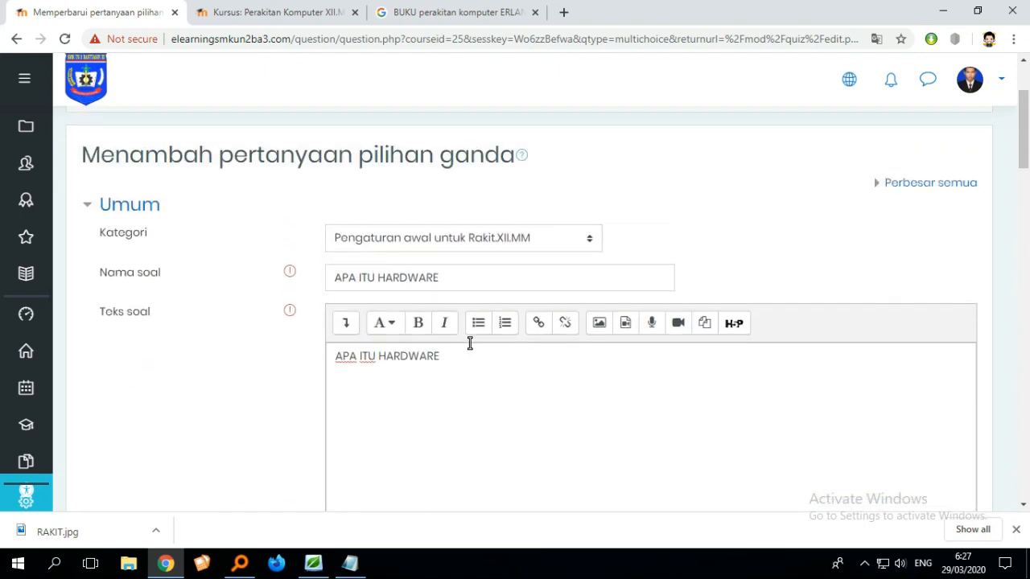
scroll(463, 346, "down", 2)
scroll(458, 351, "down", 7)
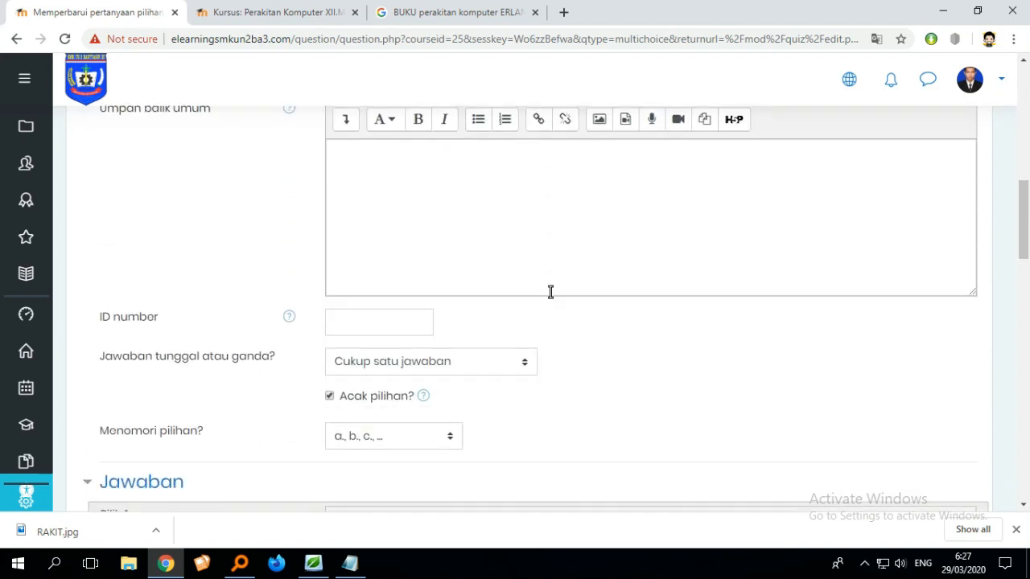
scroll(560, 301, "down", 2)
scroll(442, 284, "down", 1)
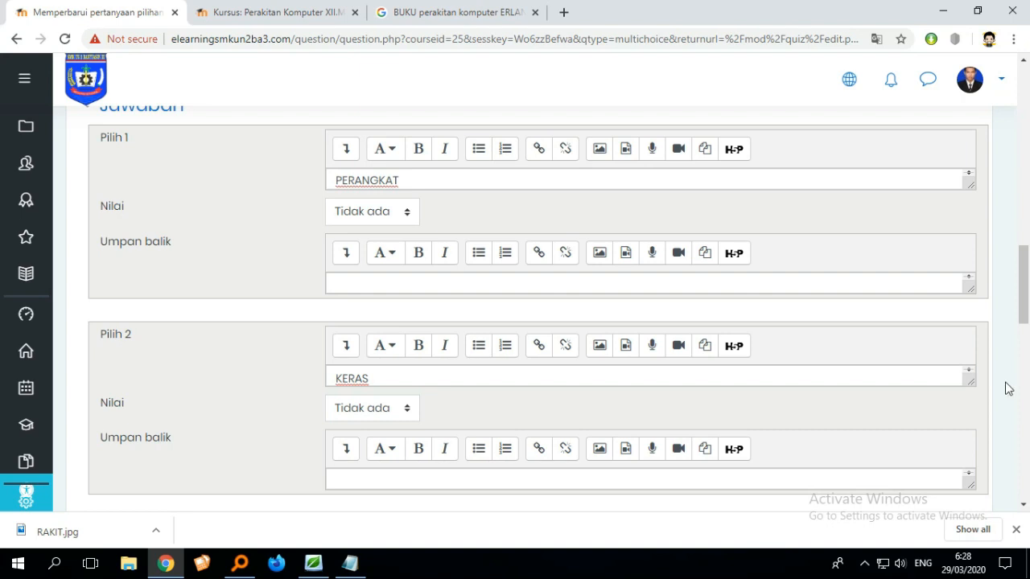
scroll(994, 386, "down", 3)
scroll(873, 330, "down", 1)
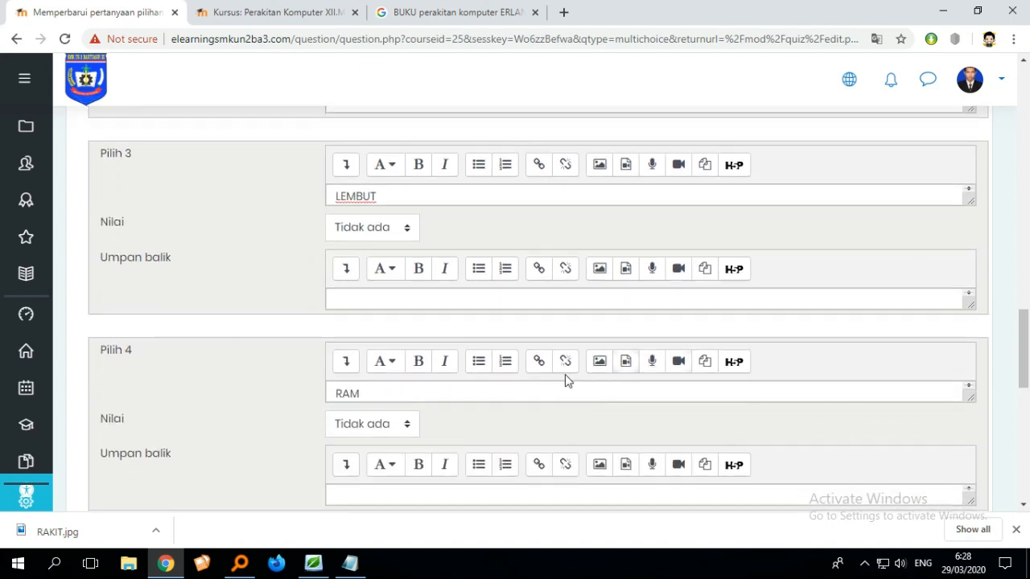
scroll(716, 400, "down", 1)
scroll(972, 409, "down", 2)
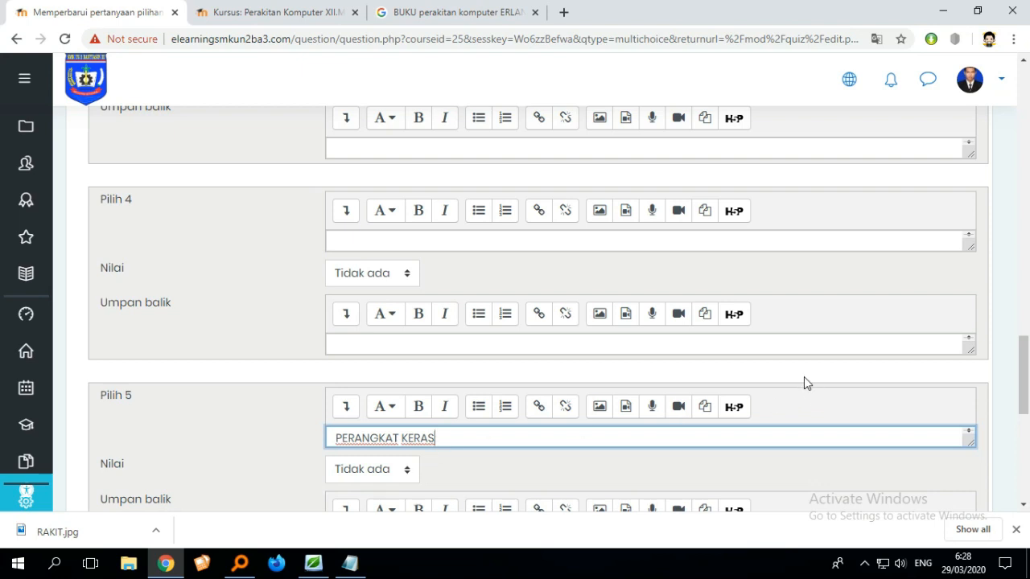
- Set the fifth choice's grade to 60%
left_click_drag(1025, 381, 1027, 390)
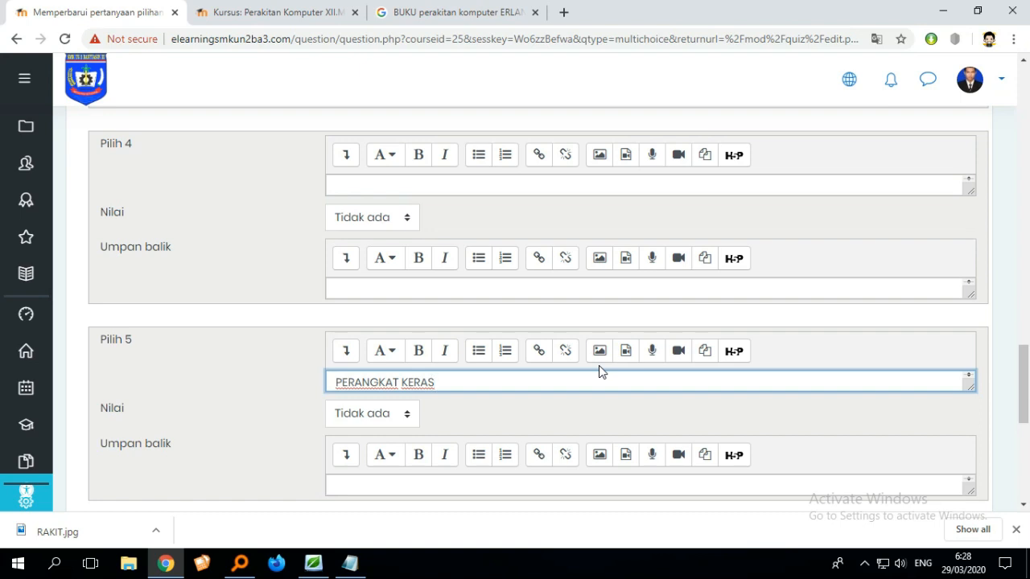
left_click(394, 426)
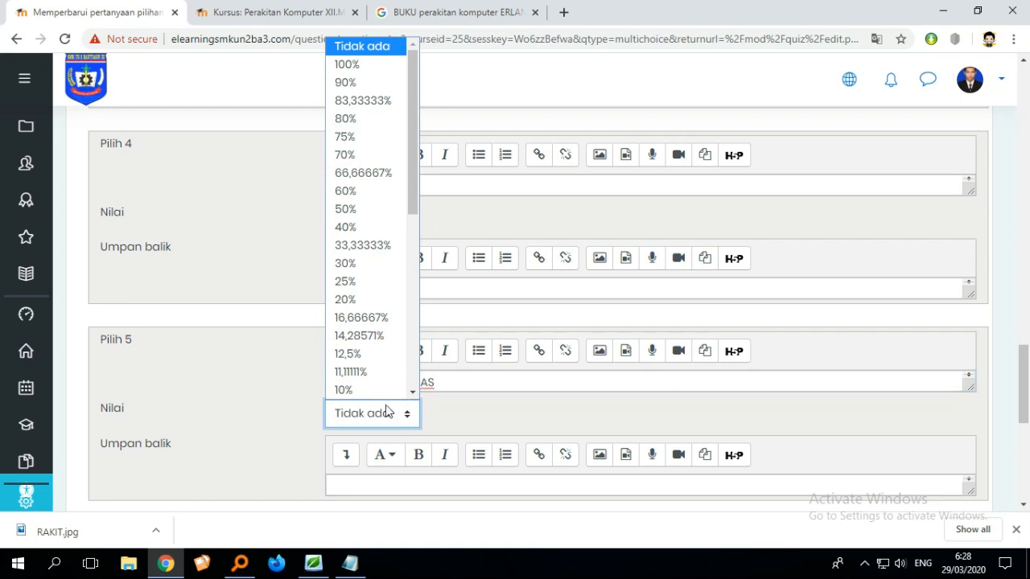
scroll(386, 397, "down", 1)
scroll(385, 396, "down", 2)
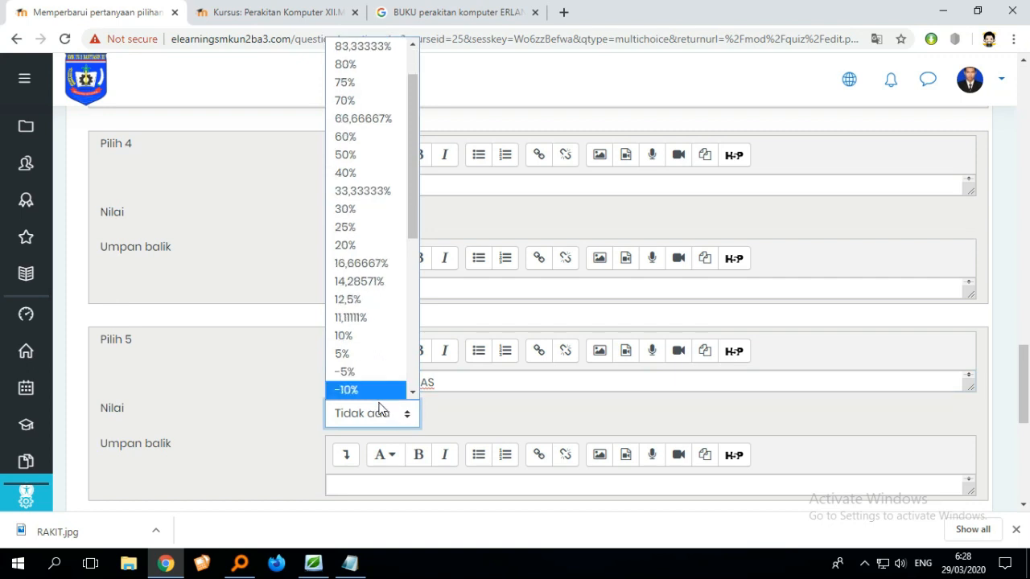
left_click_drag(414, 204, 418, 161)
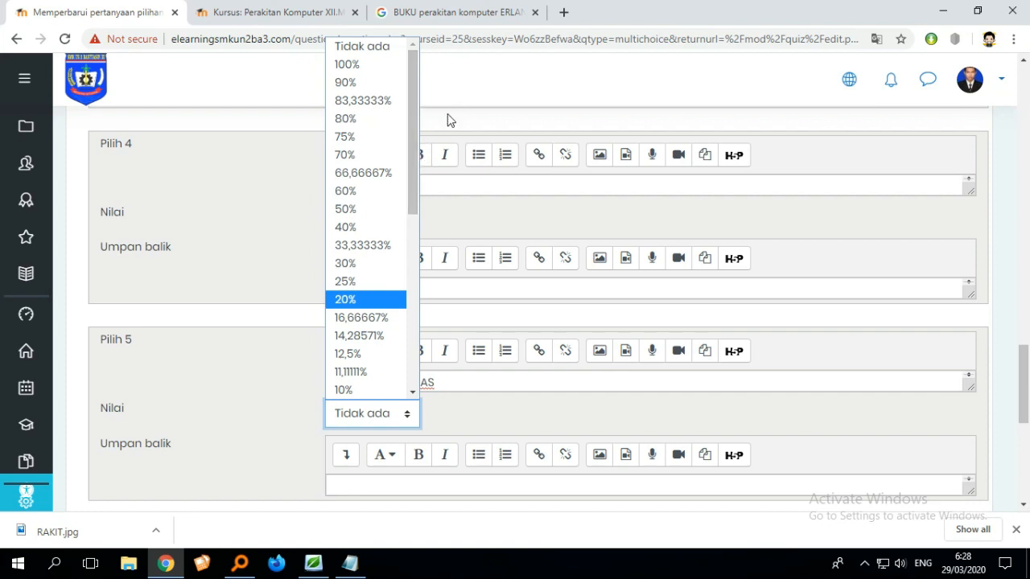
left_click(375, 193)
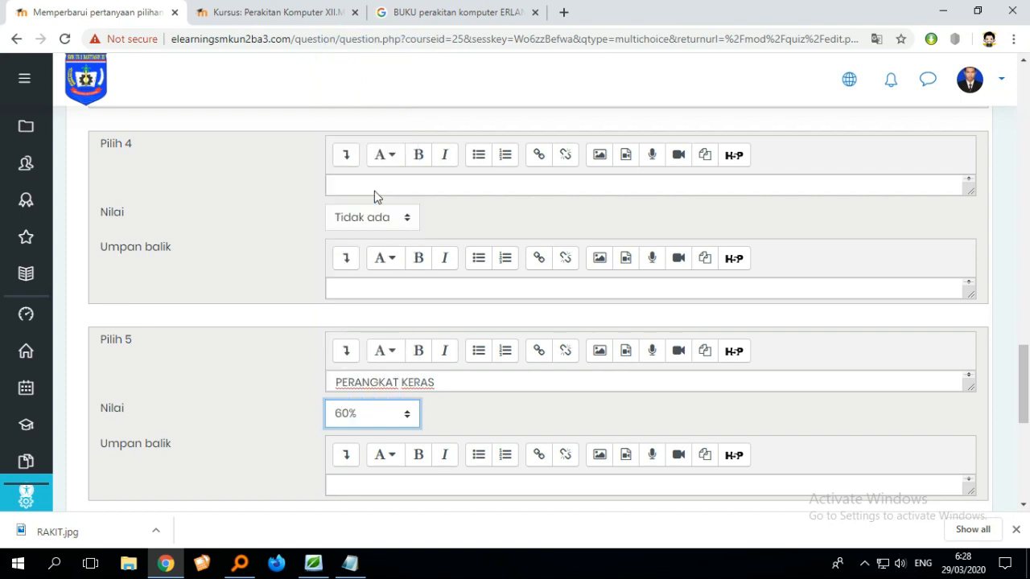
- Give the fourth choice a 40% grade and revert it to Tidak ada
left_click(383, 222)
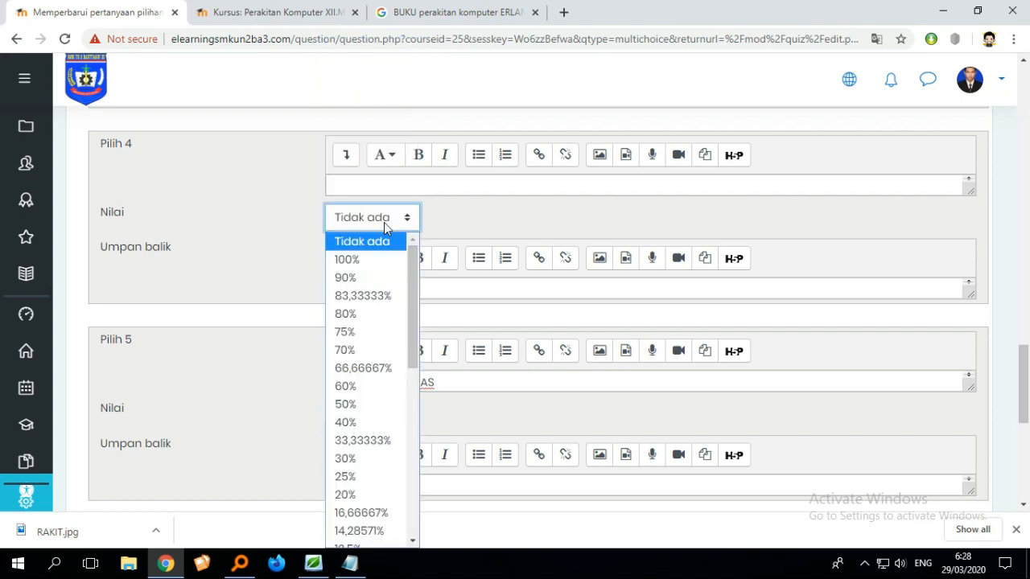
left_click(362, 423)
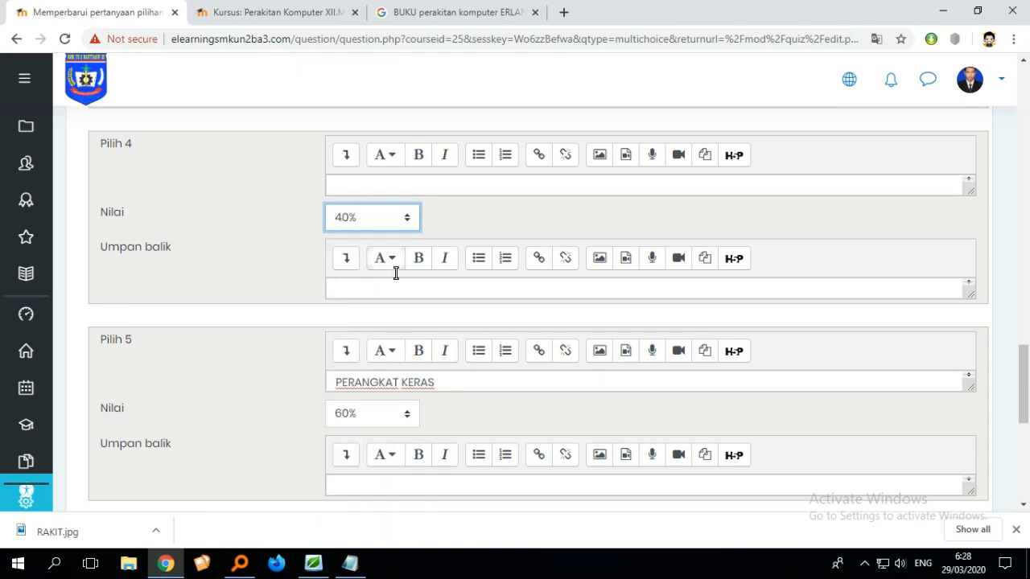
left_click(397, 216)
key("Home")
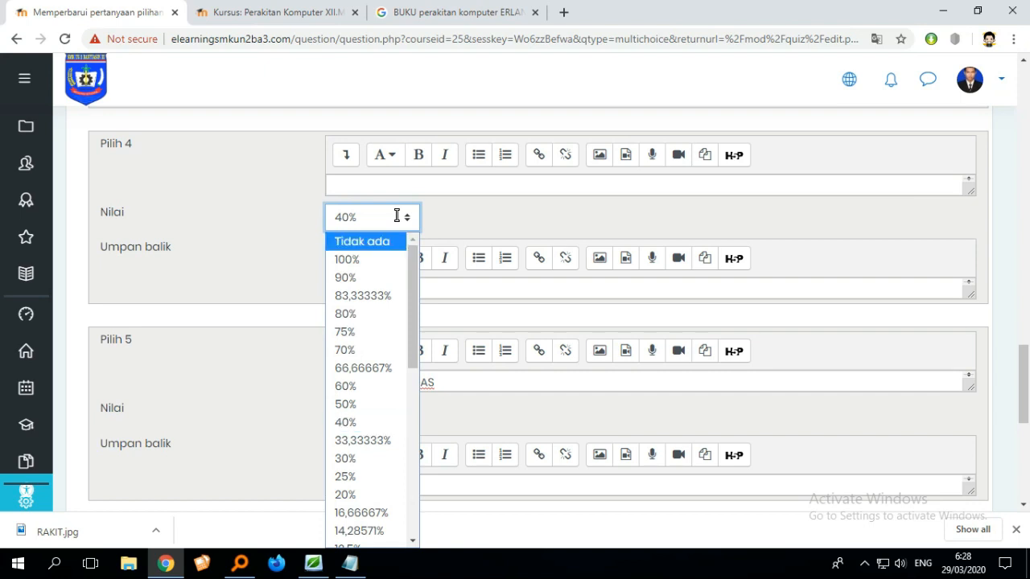
left_click(387, 243)
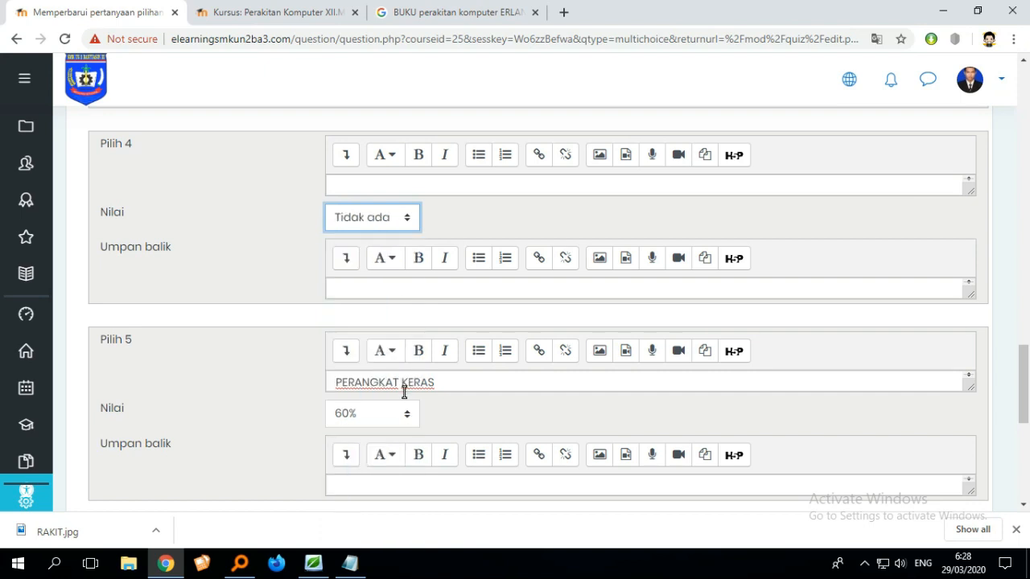
- Set the fifth choice PERANGKAT KERAS's grade to 100%
left_click(387, 420)
key("Down")
key("Down")
key("Down")
key("Down")
key("Down")
key("Down")
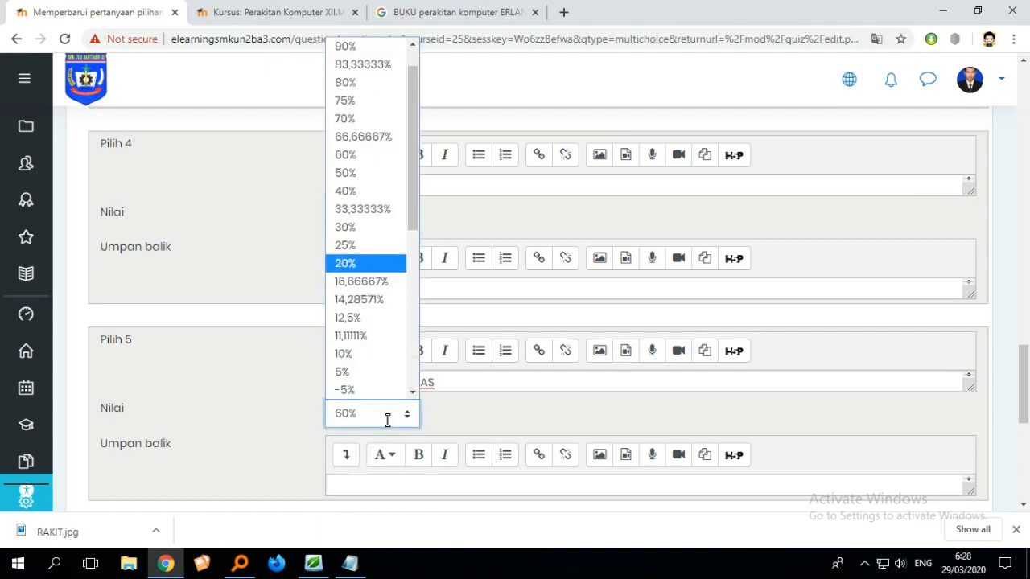
key("Up")
key("Up")
key("Up")
key("Up")
key("Up")
key("Up")
key("Up")
key("Up")
key("Up")
key("Up")
key("Up")
key("Up")
key("Up")
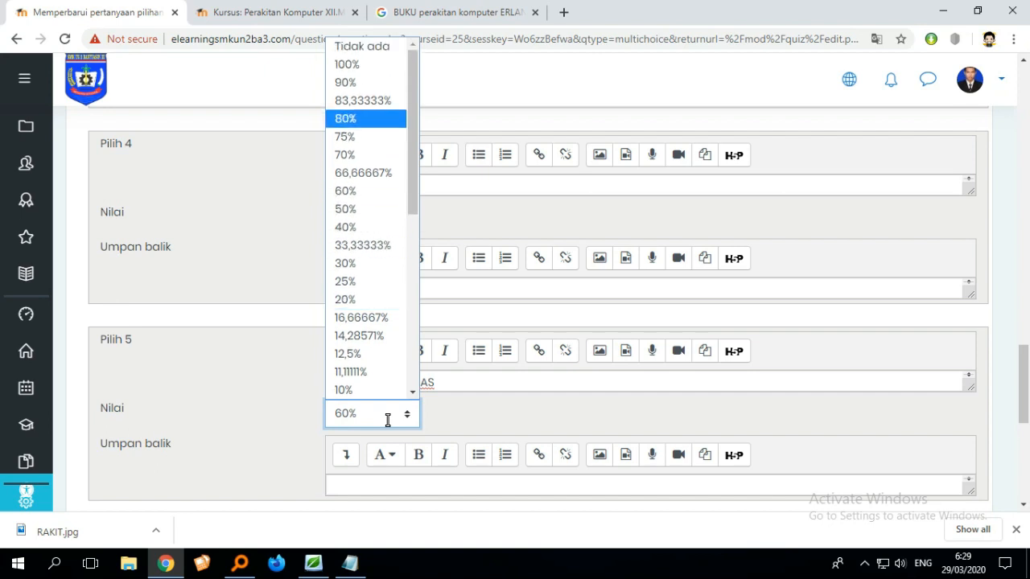
key("Return")
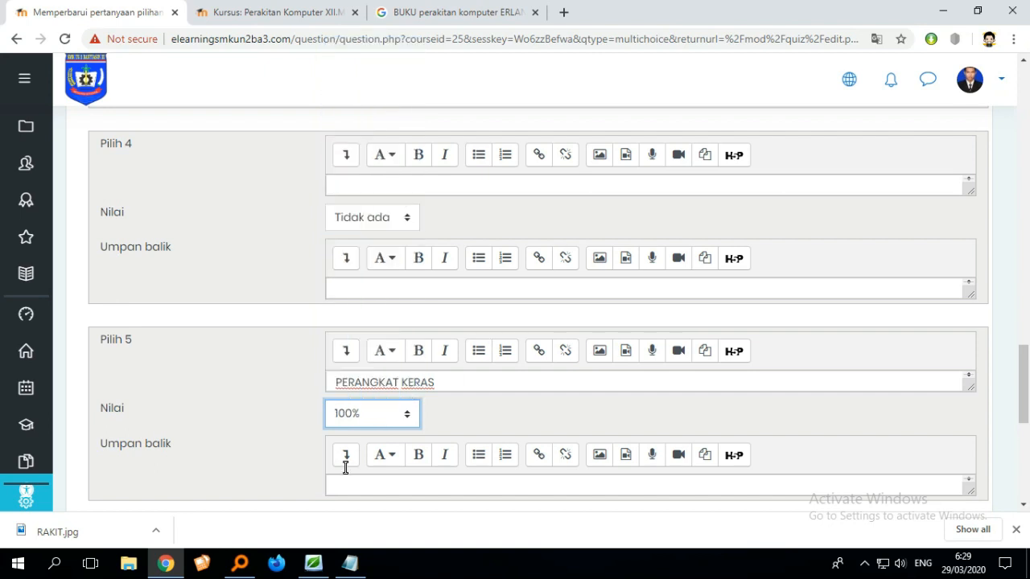
scroll(816, 423, "up", 8)
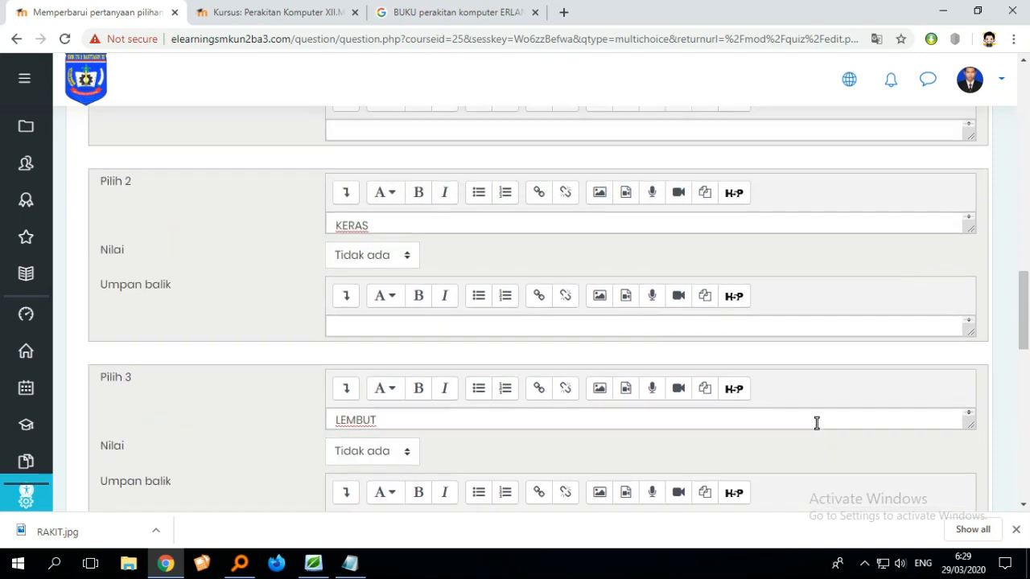
- Review the multiple choice question form from top to bottom and save the question
scroll(816, 423, "up", 12)
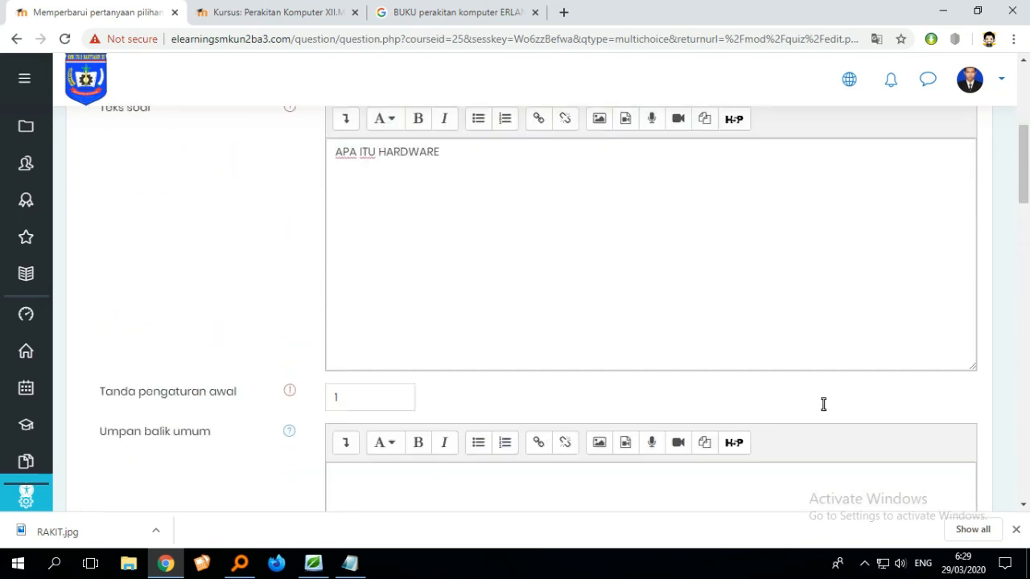
scroll(536, 362, "up", 2)
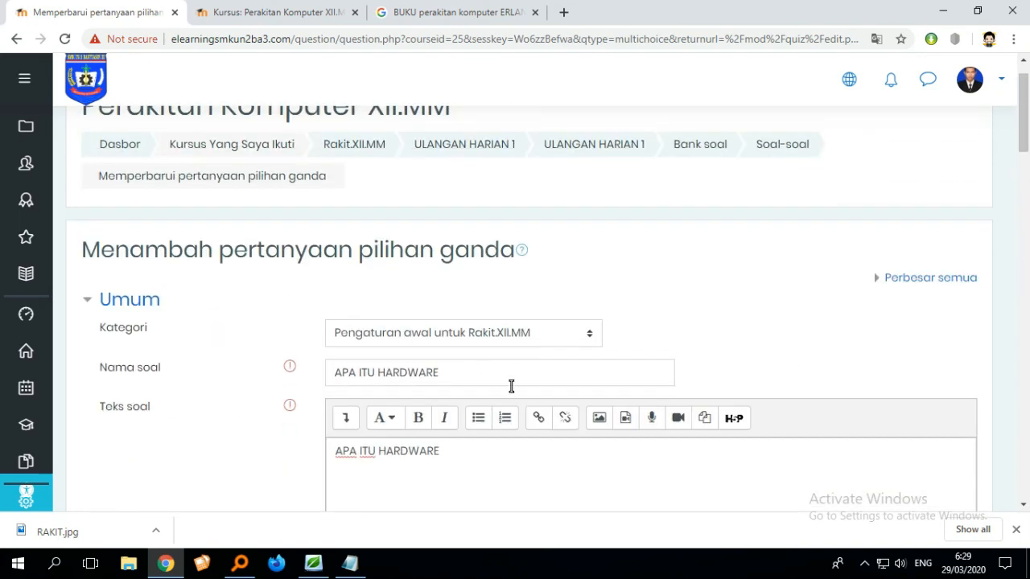
scroll(507, 394, "down", 3)
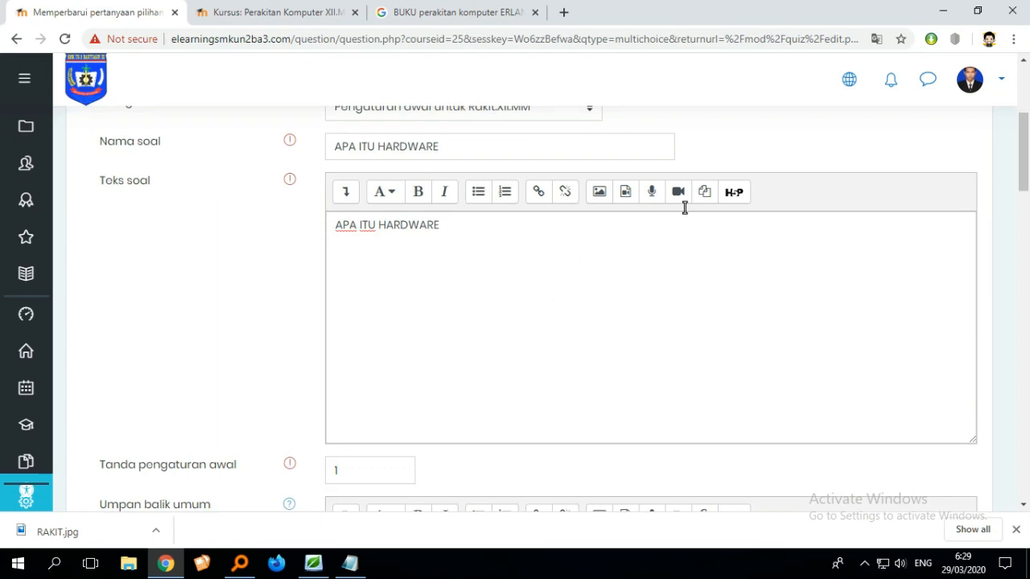
scroll(659, 313, "down", 10)
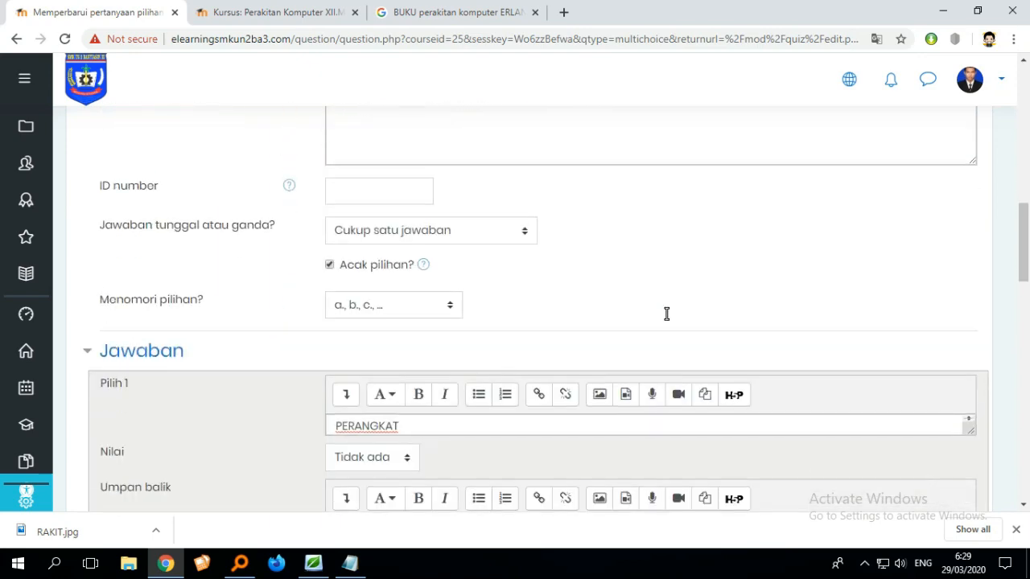
scroll(476, 306, "up", 5)
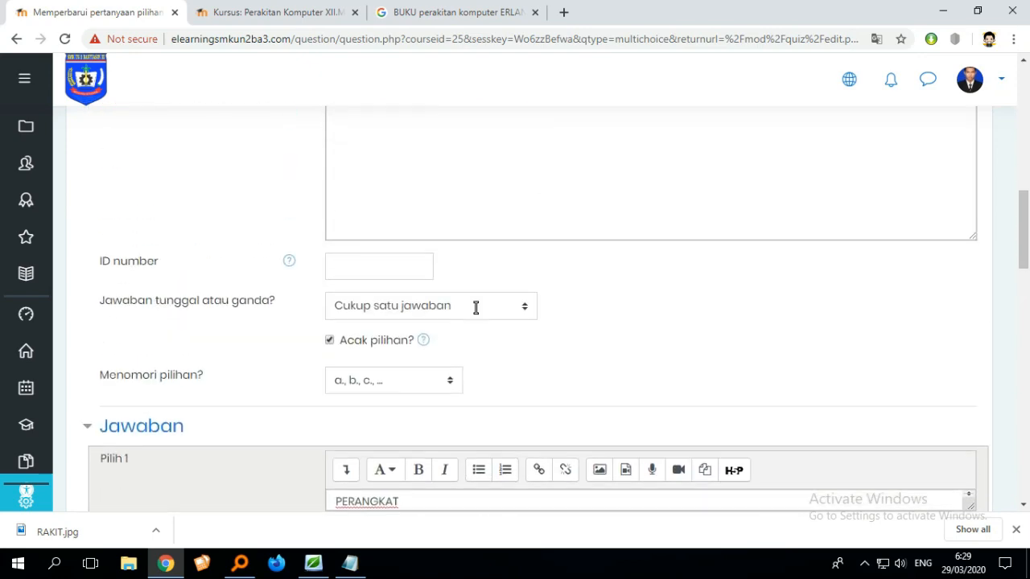
scroll(476, 305, "down", 4)
scroll(495, 398, "down", 8)
scroll(494, 398, "up", 13)
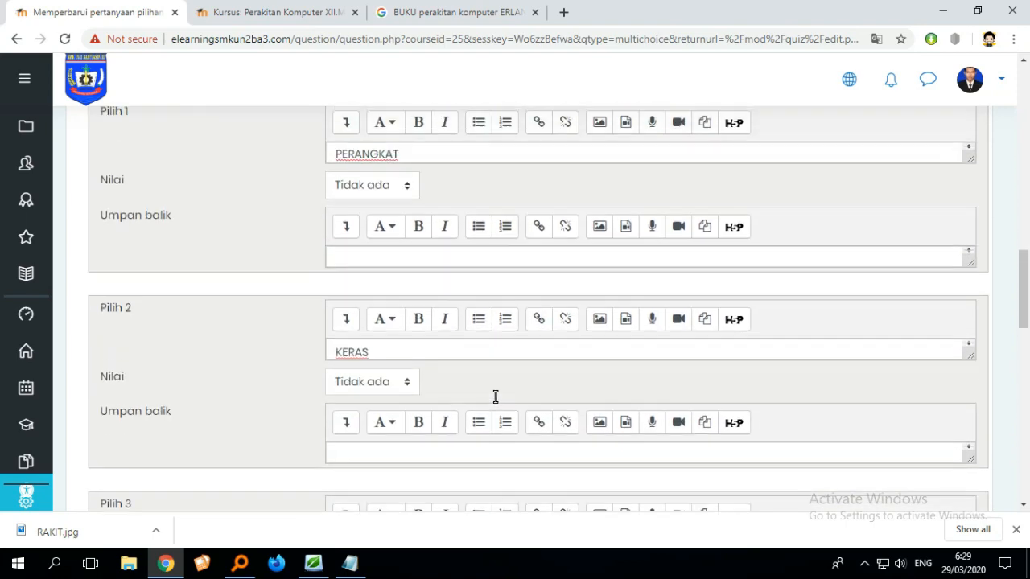
scroll(496, 397, "down", 2)
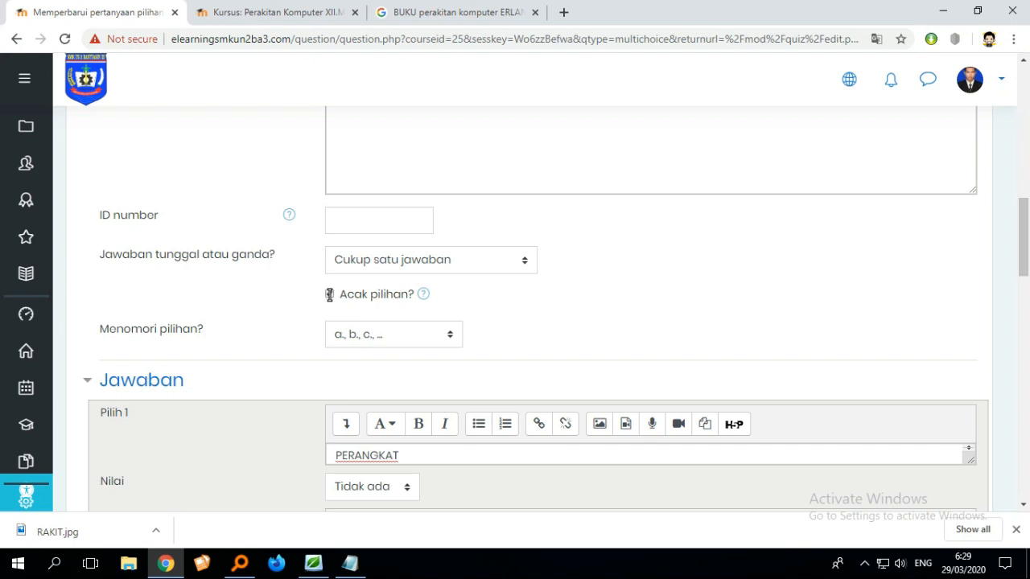
scroll(398, 343, "down", 3)
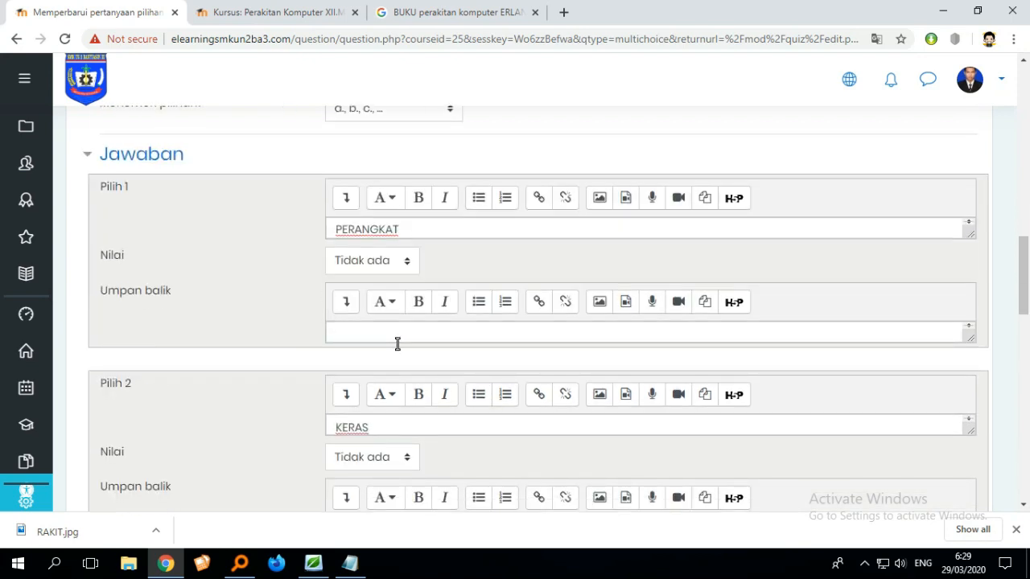
scroll(397, 343, "down", 10)
scroll(603, 373, "up", 3)
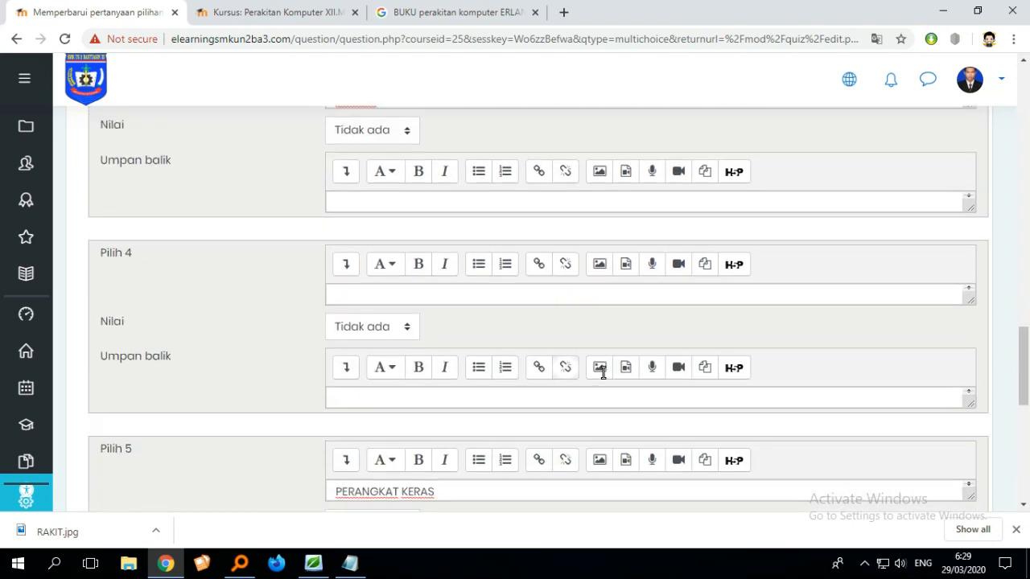
scroll(603, 373, "up", 7)
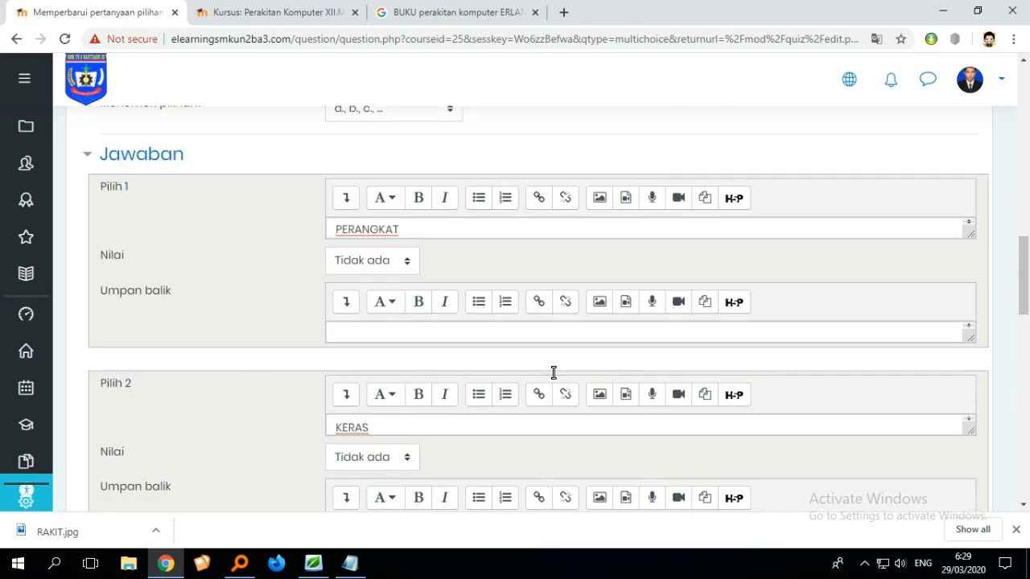
scroll(554, 372, "down", 12)
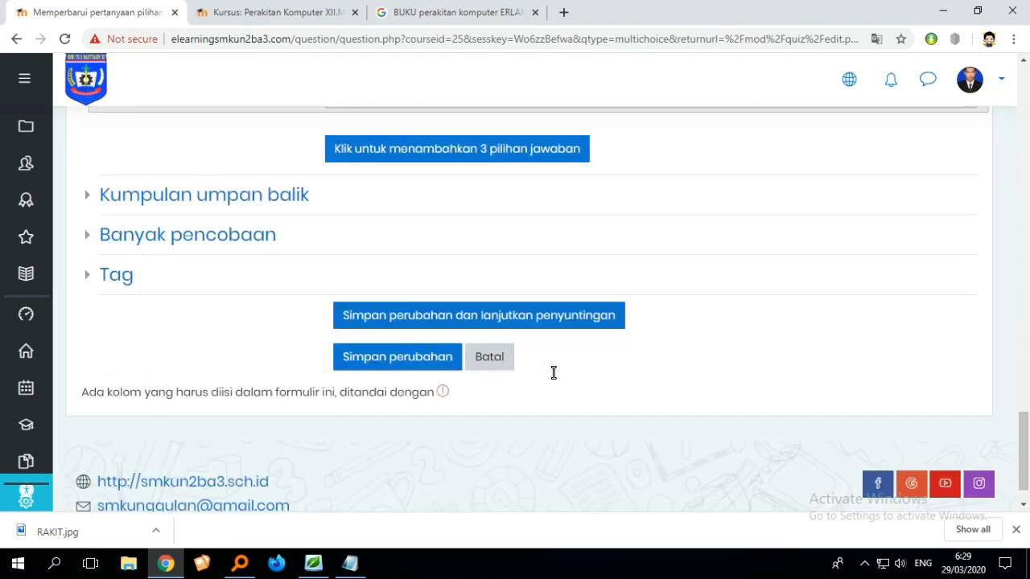
scroll(553, 372, "up", 1)
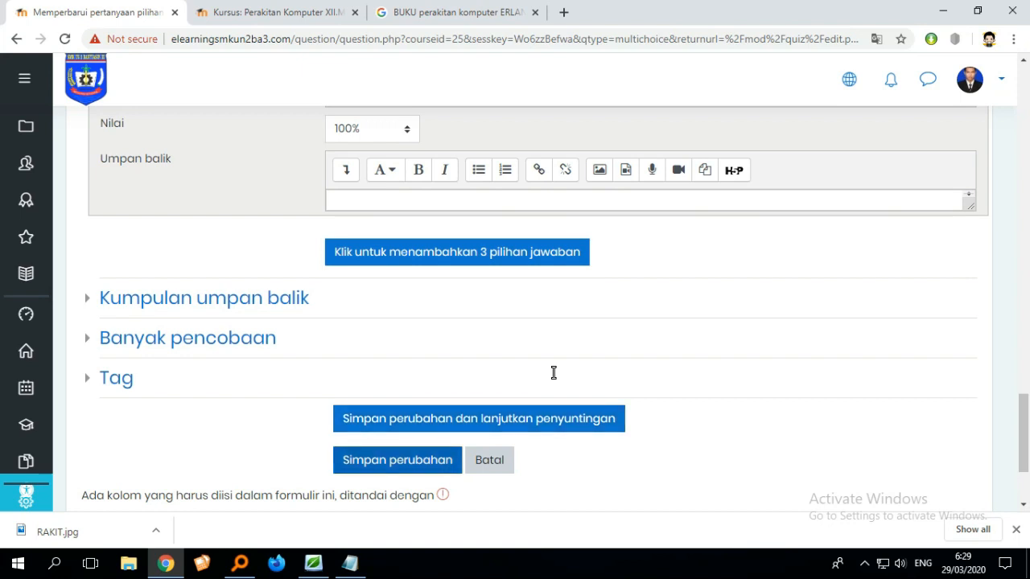
left_click(415, 458)
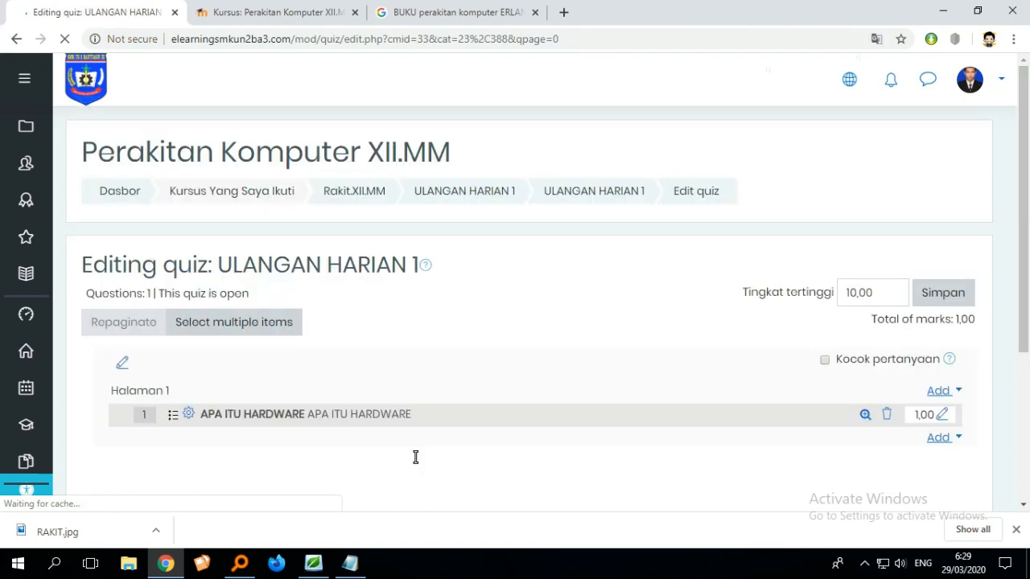
scroll(415, 457, "down", 2)
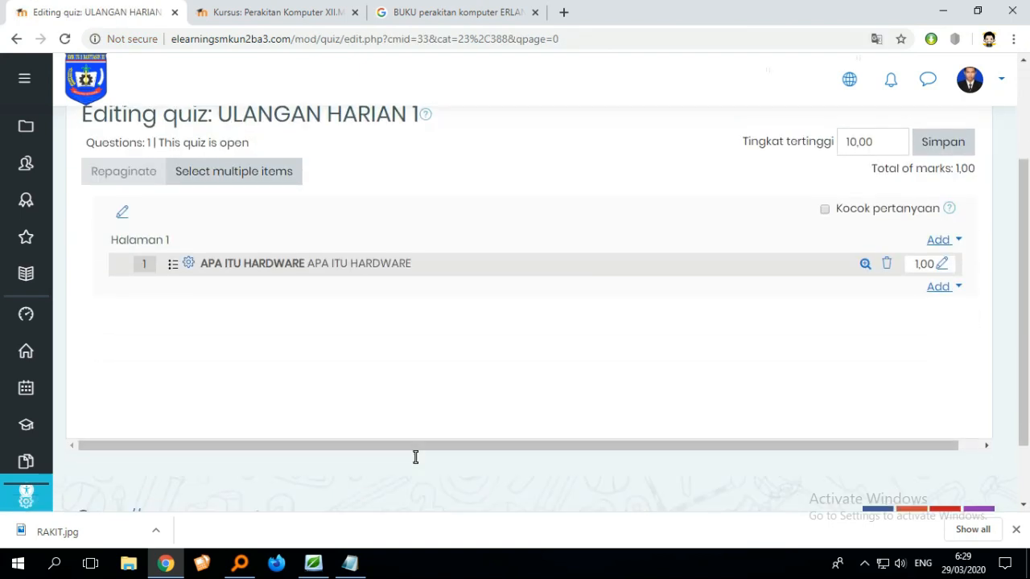
left_click(172, 266)
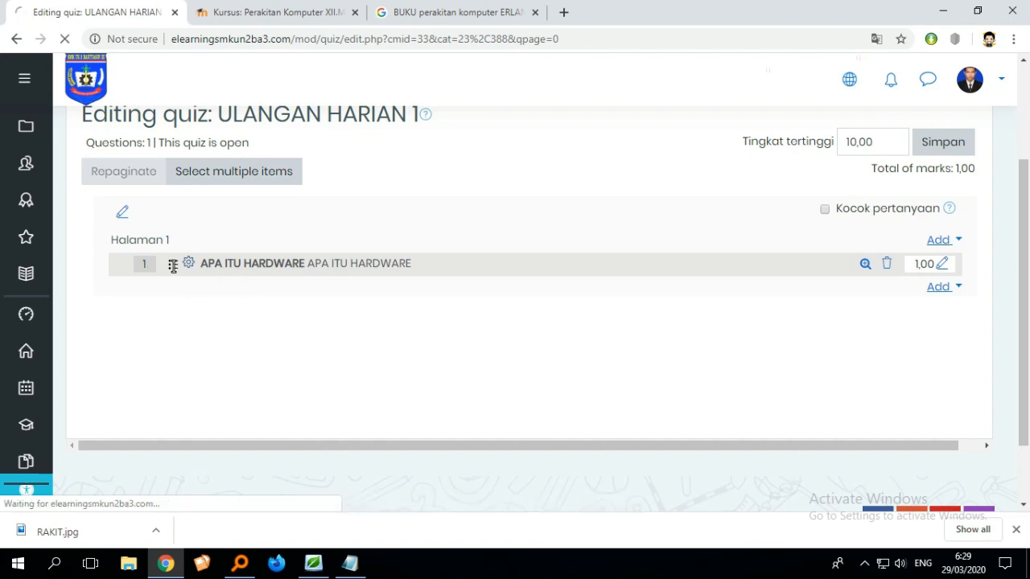
scroll(298, 298, "down", 3)
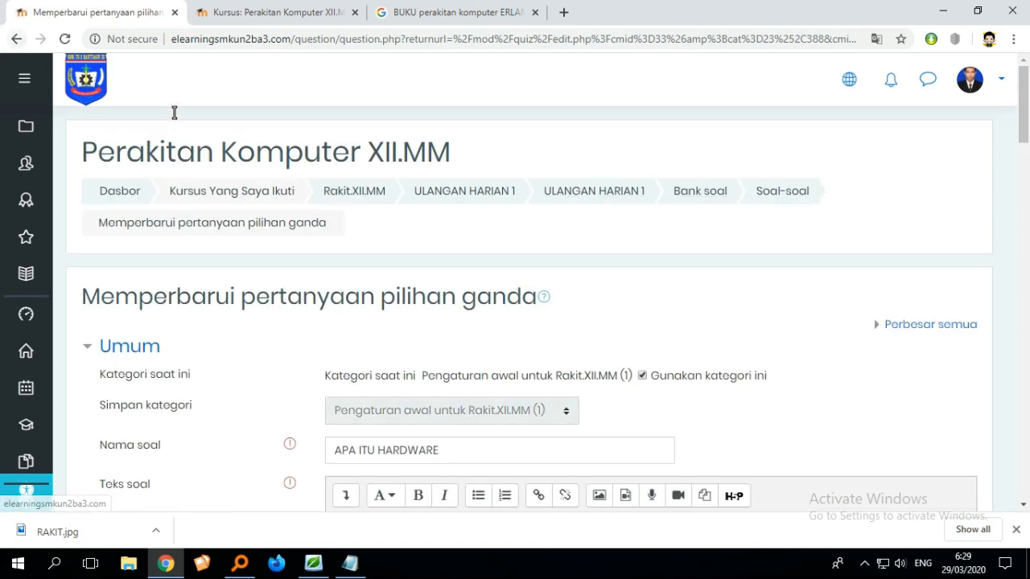
left_click(15, 38)
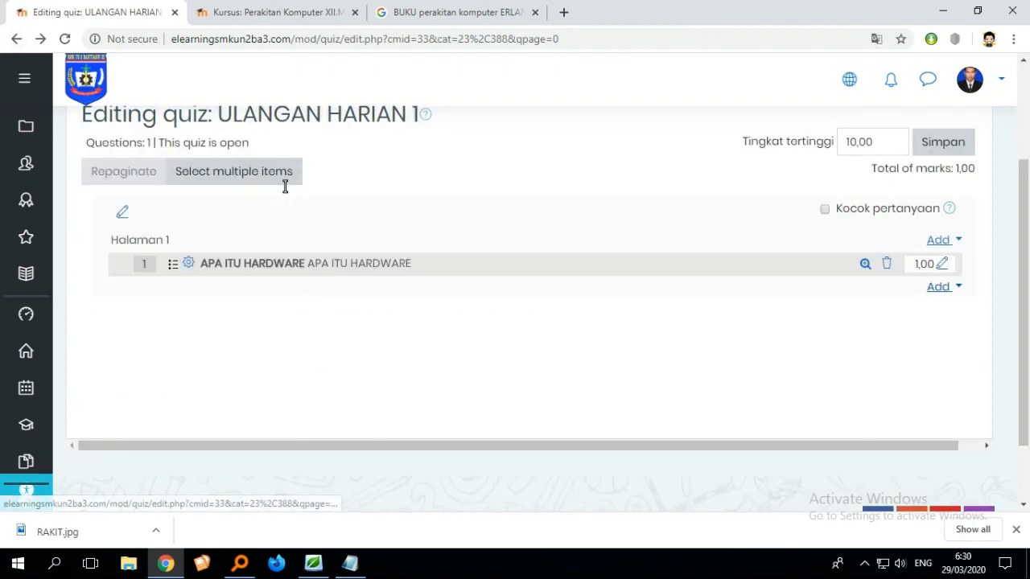
- Add a new Essay question to the end of the ULANGAN HARIAN 1 quiz
left_click(948, 289)
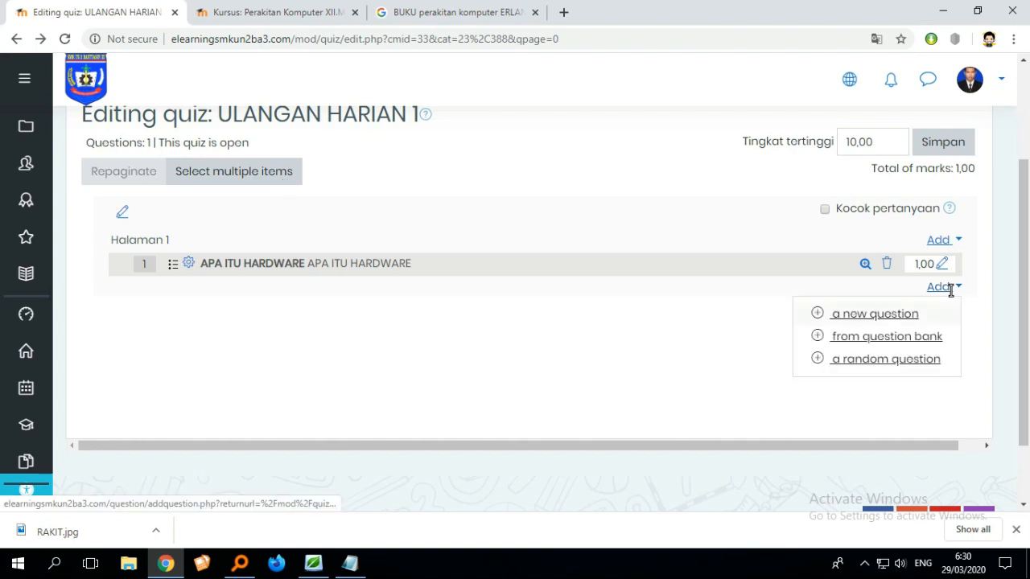
left_click(869, 312)
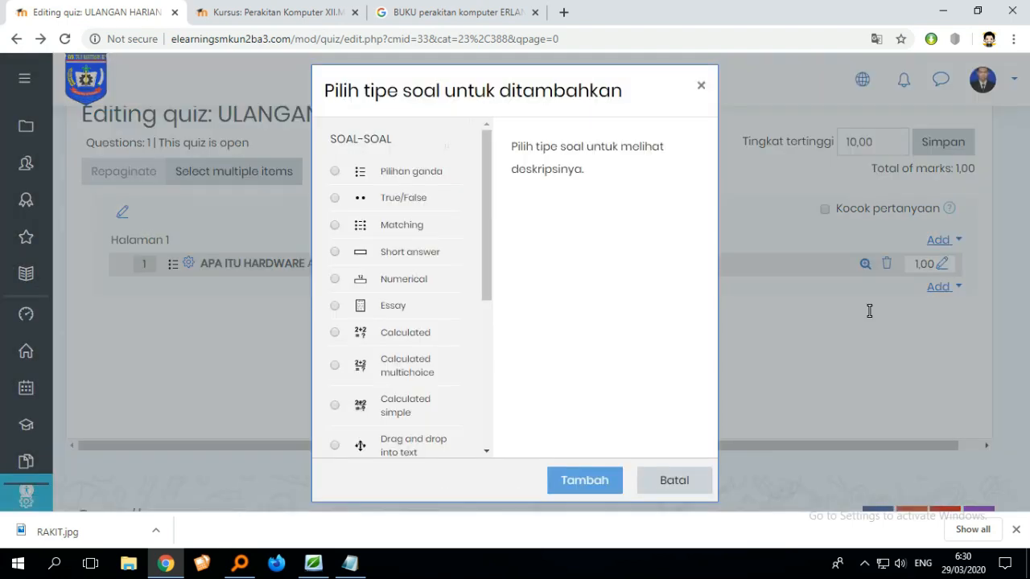
scroll(869, 311, "down", 1)
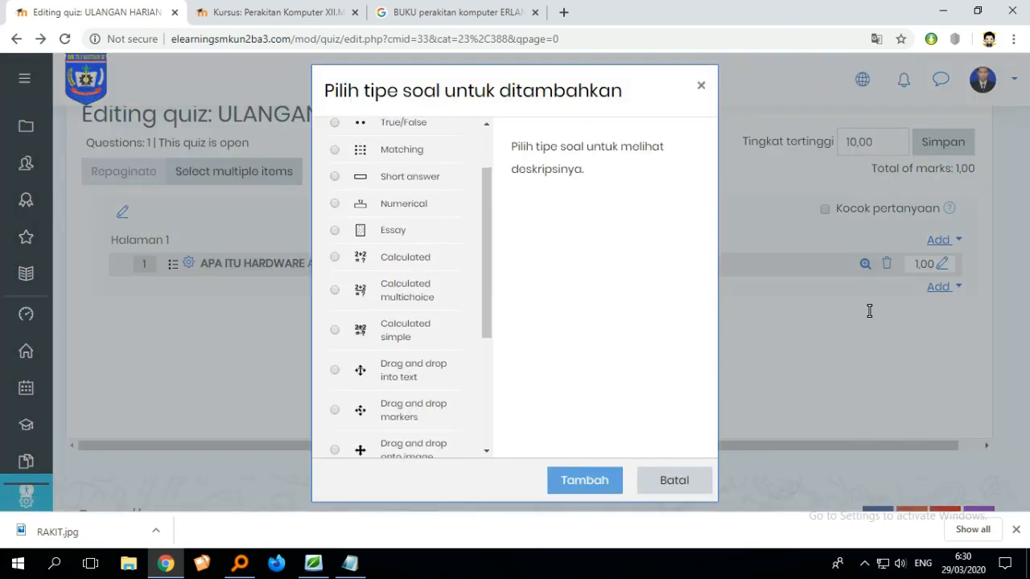
left_click(335, 231)
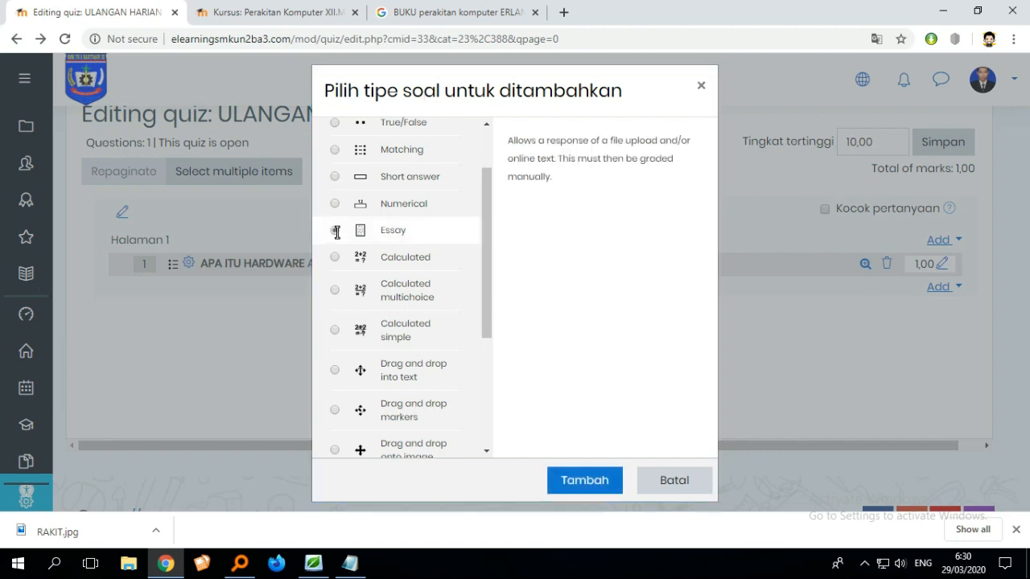
left_click(579, 478)
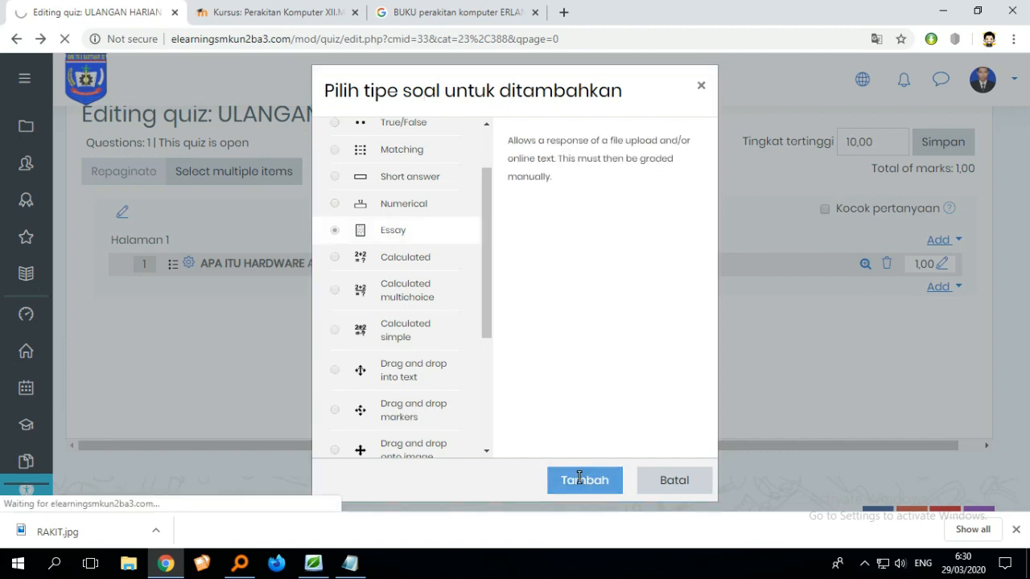
scroll(486, 370, "down", 2)
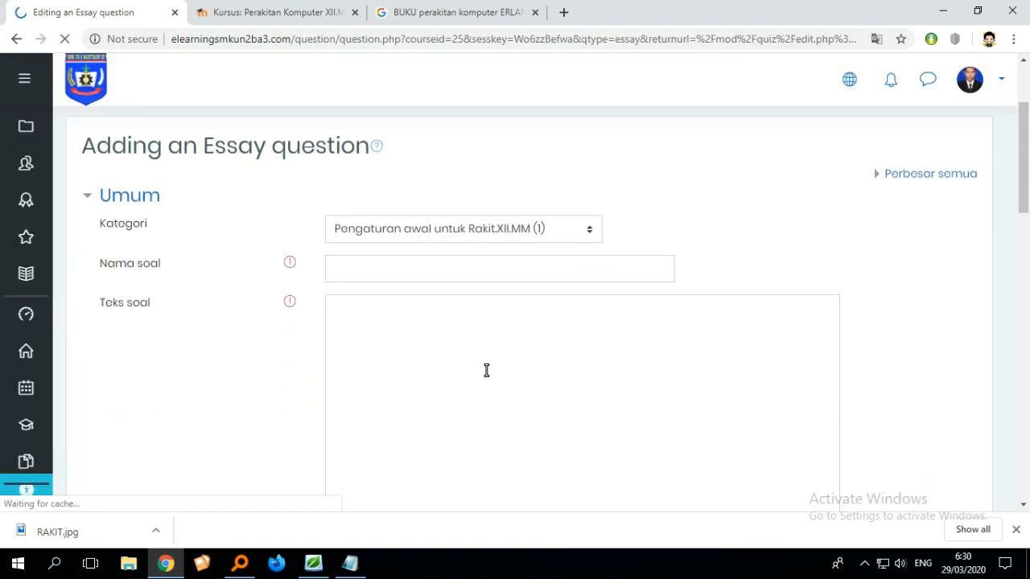
left_click(427, 268)
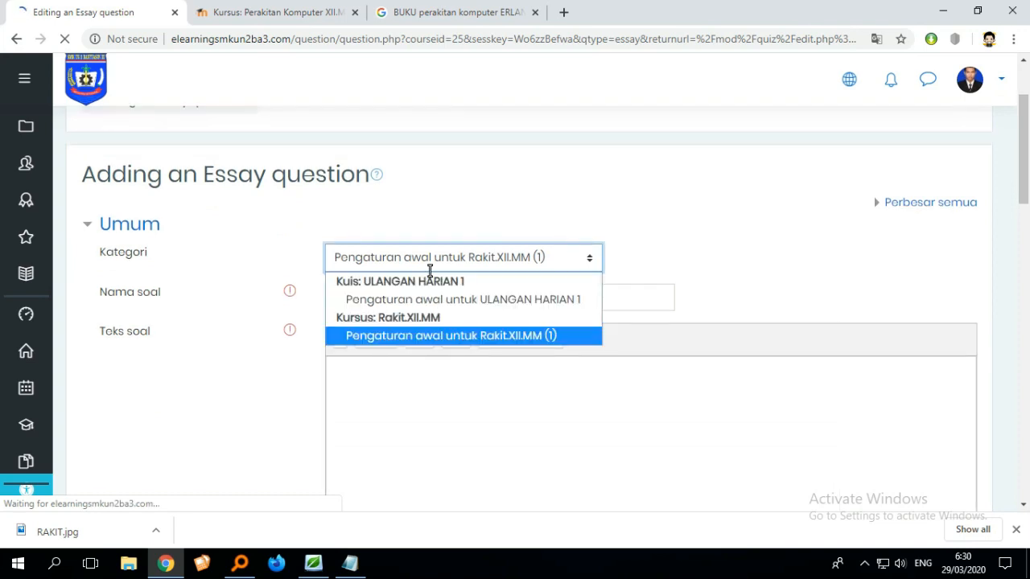
left_click(627, 292)
- Name the essay question JELASKAN TENTANG HARDWARE
scroll(531, 298, "down", 1)
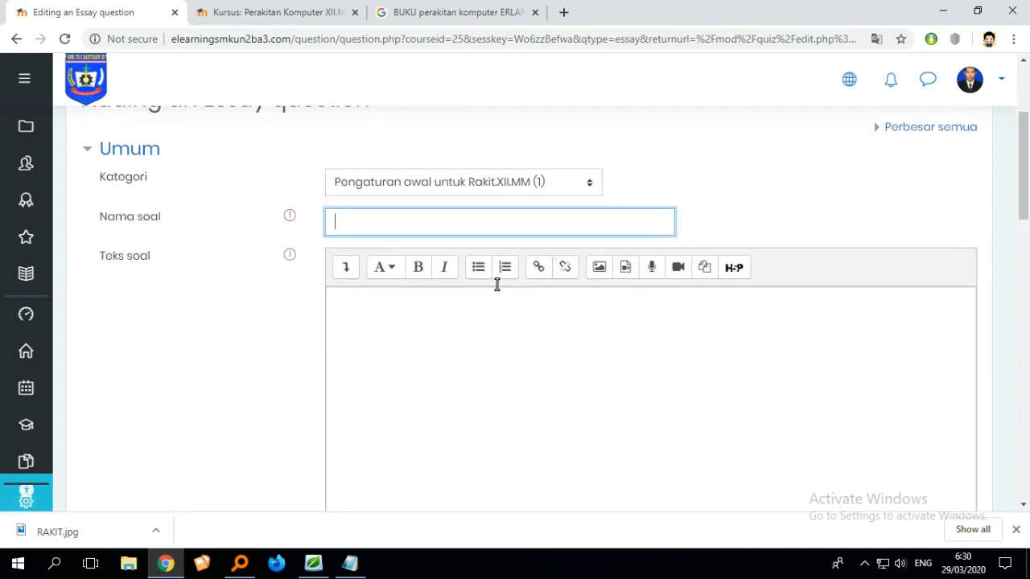
scroll(460, 228, "down", 1)
scroll(452, 243, "up", 1)
type("ESA")
key("BackSpace")
key("BackSpace")
key("BackSpace")
type("A")
type("ELASK")
type("AN TEN")
type("TANG ")
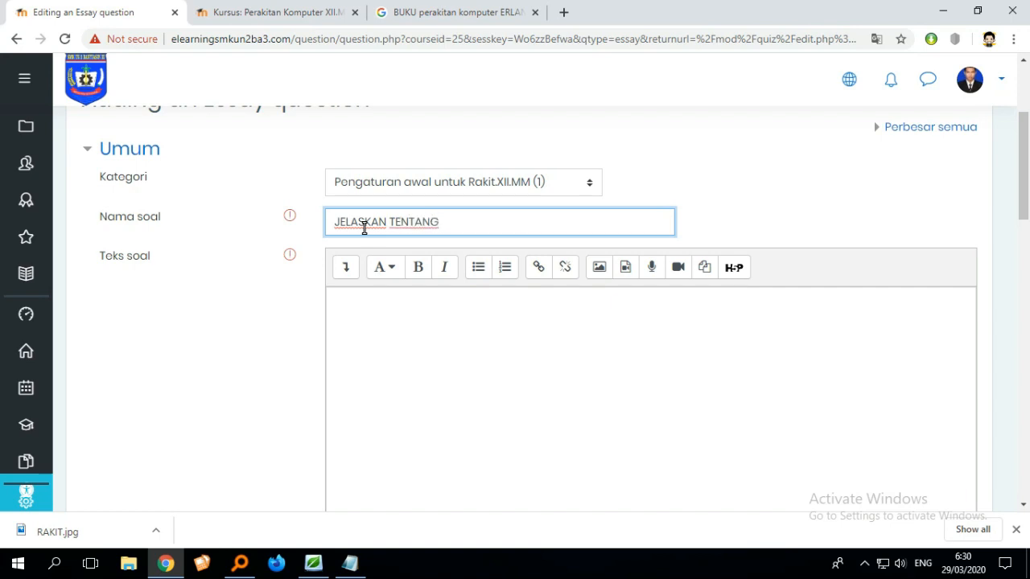
type("HARDWARE")
- Enter JELASKAN TENTANG HARDWARE as the essay question text
left_click(387, 307)
scroll(389, 310, "down", 1)
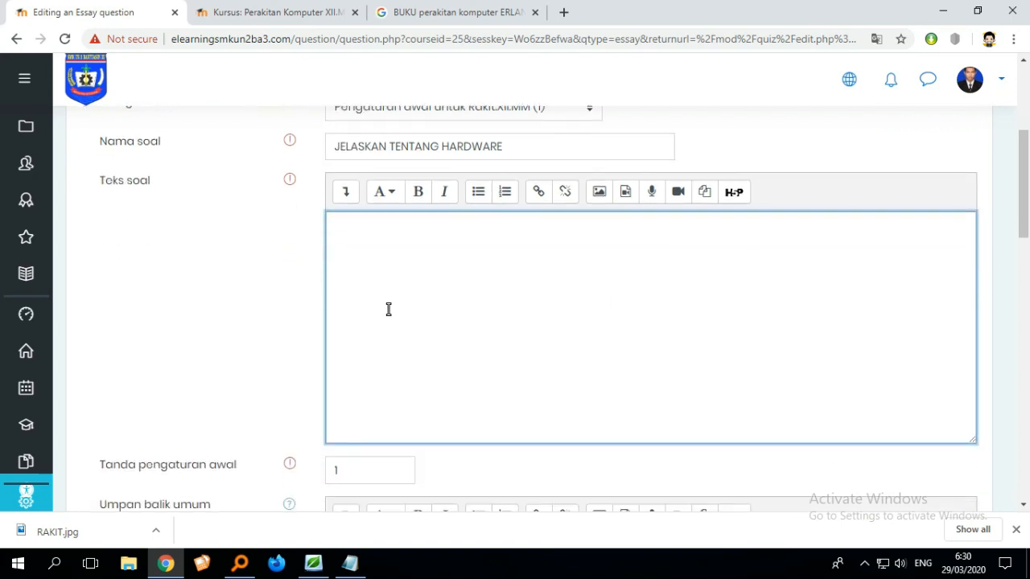
type("JE")
type("LASKAN TENTANG ")
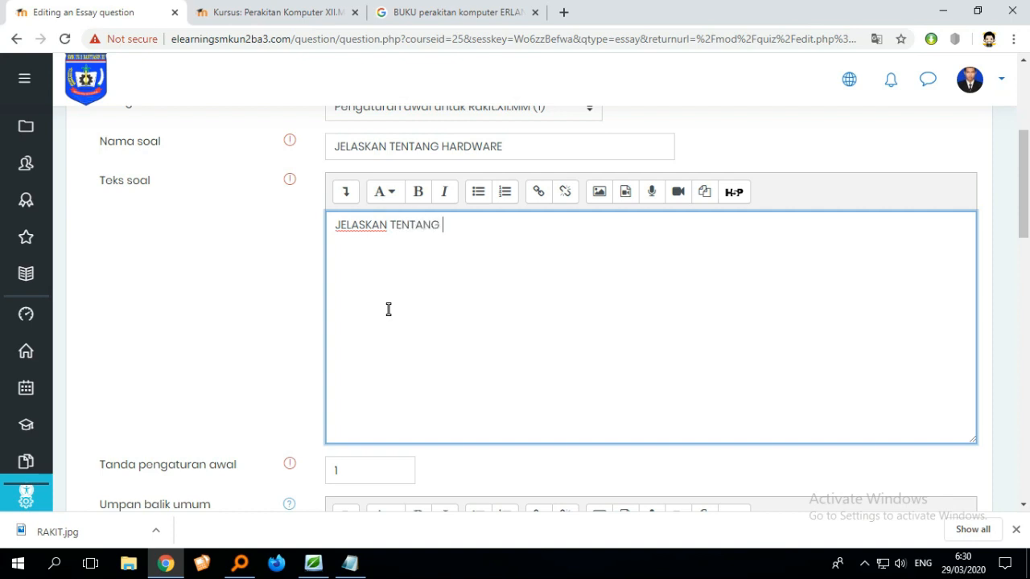
type("HARDWARE")
- Review the essay question's response options and save the question
scroll(478, 327, "down", 3)
scroll(488, 330, "down", 1)
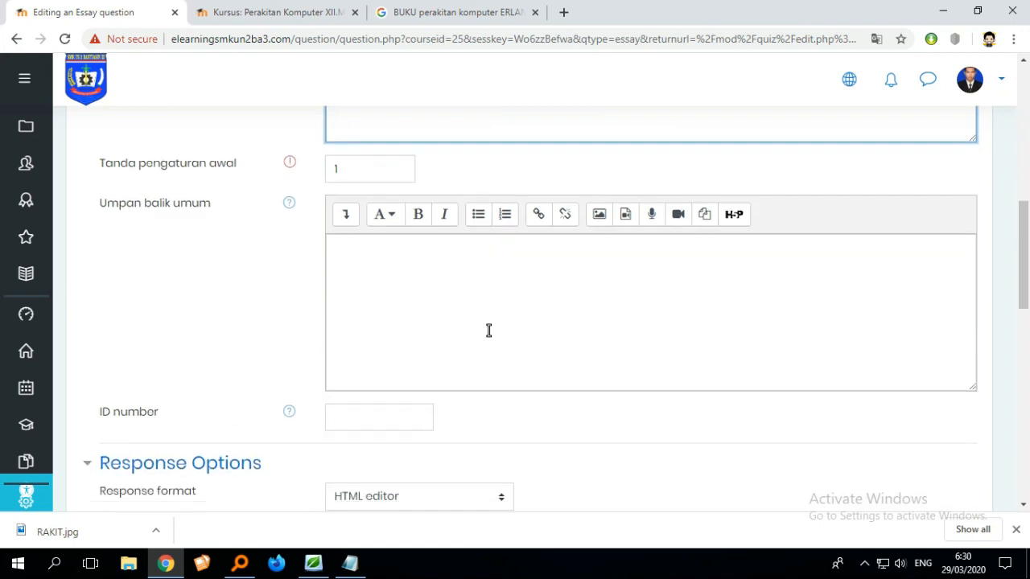
scroll(552, 347, "down", 1)
scroll(556, 348, "down", 3)
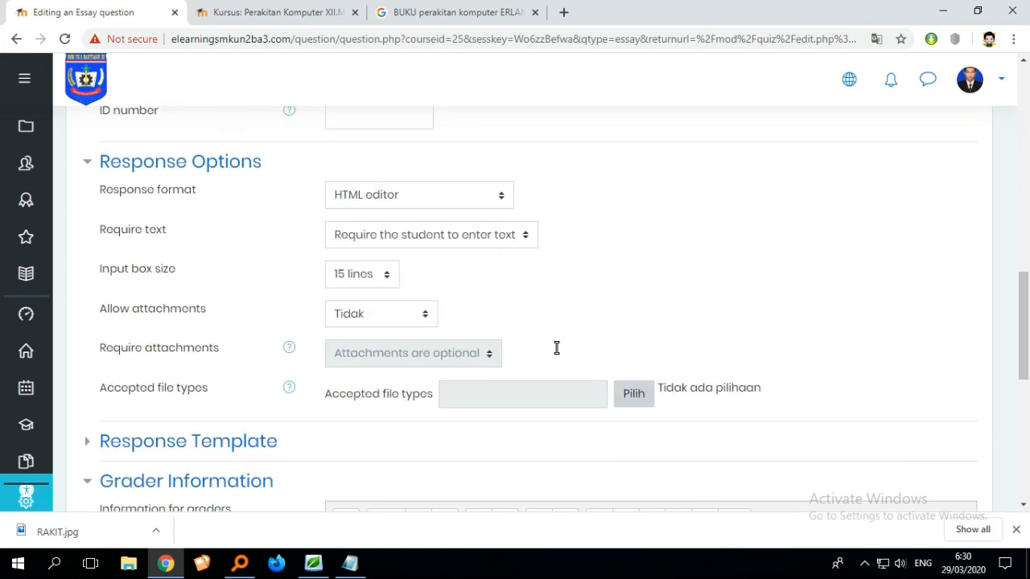
scroll(475, 289, "up", 8)
scroll(367, 325, "up", 2)
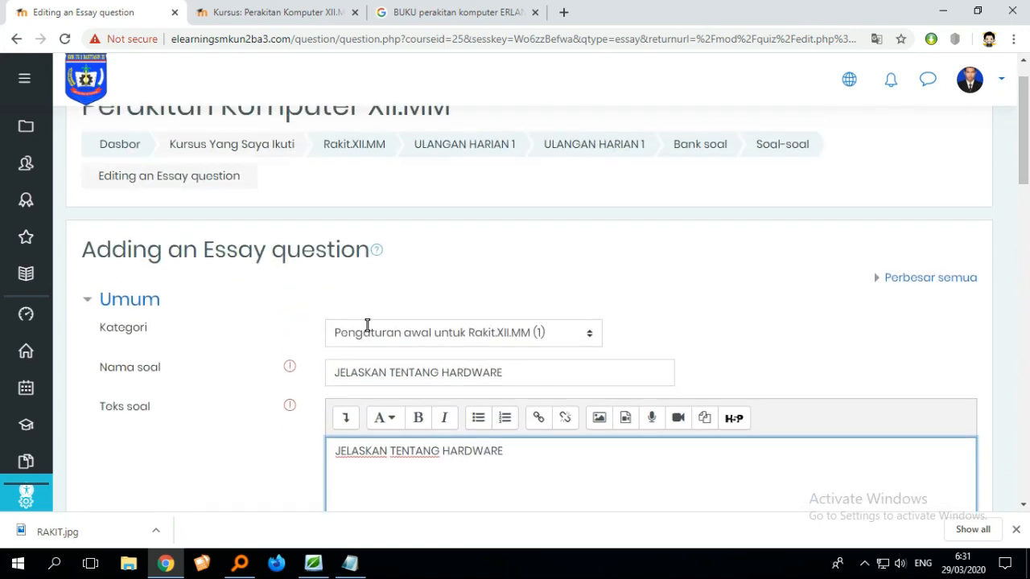
scroll(366, 325, "down", 6)
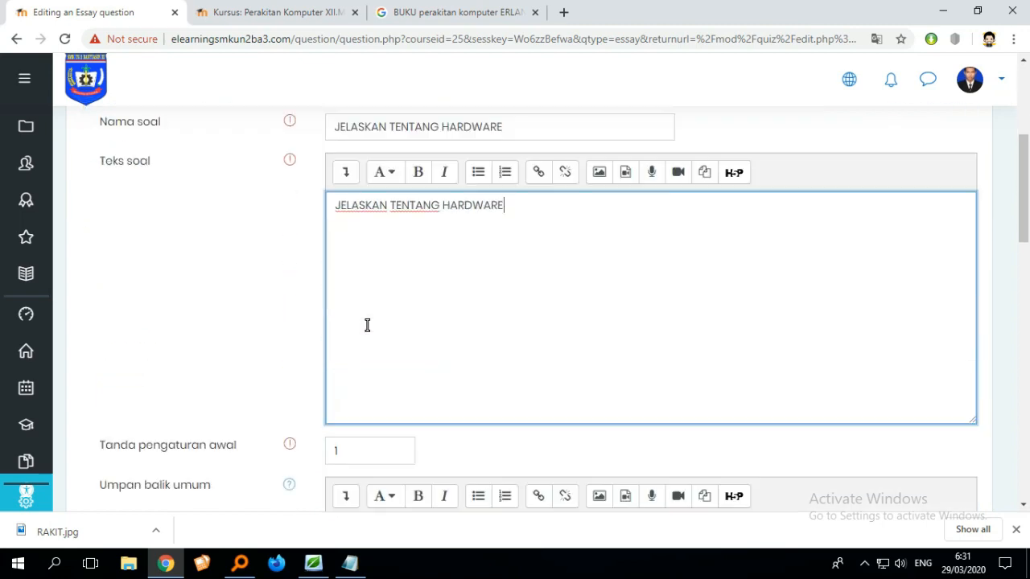
scroll(366, 325, "up", 1)
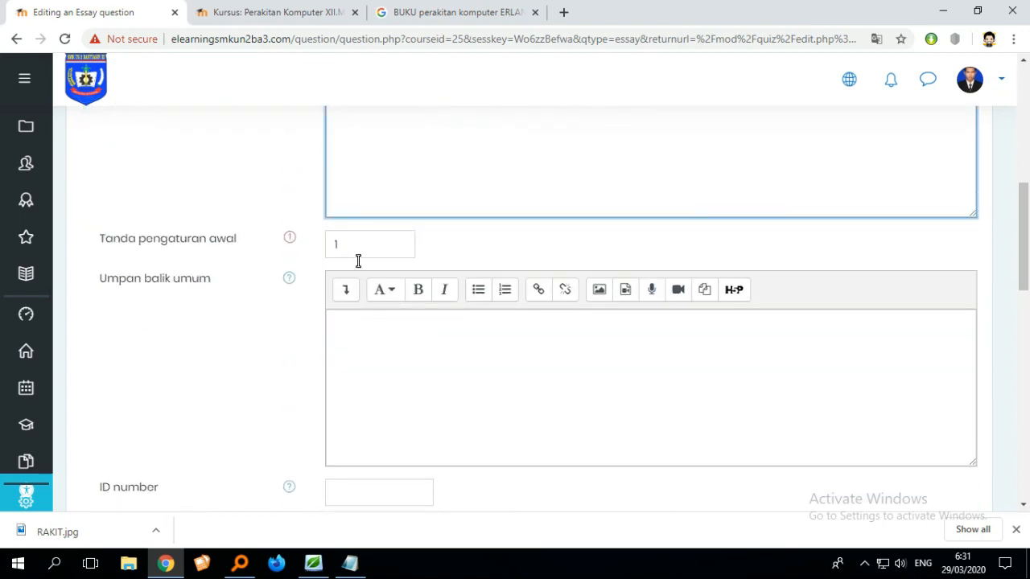
scroll(359, 274, "down", 15)
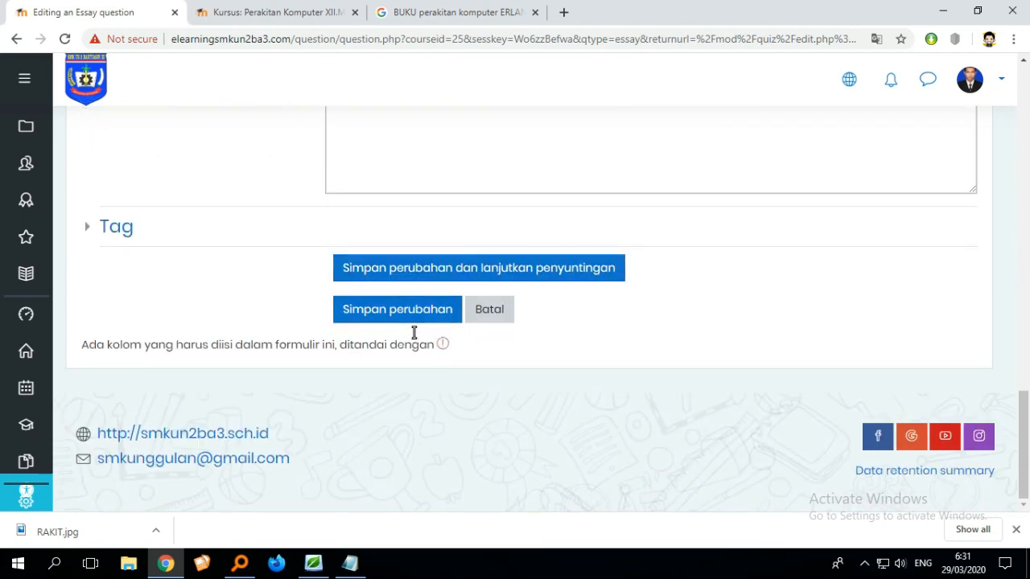
left_click(404, 305)
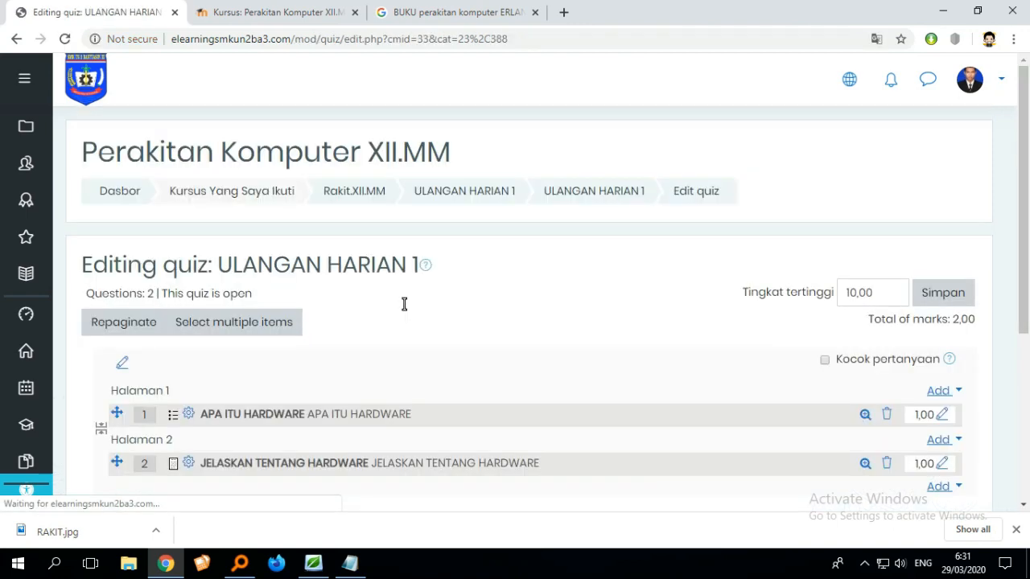
- Review the two questions in the ULANGAN HARIAN 1 quiz and return to the Rakit.XII.MM course page
scroll(404, 304, "down", 2)
scroll(404, 305, "up", 2)
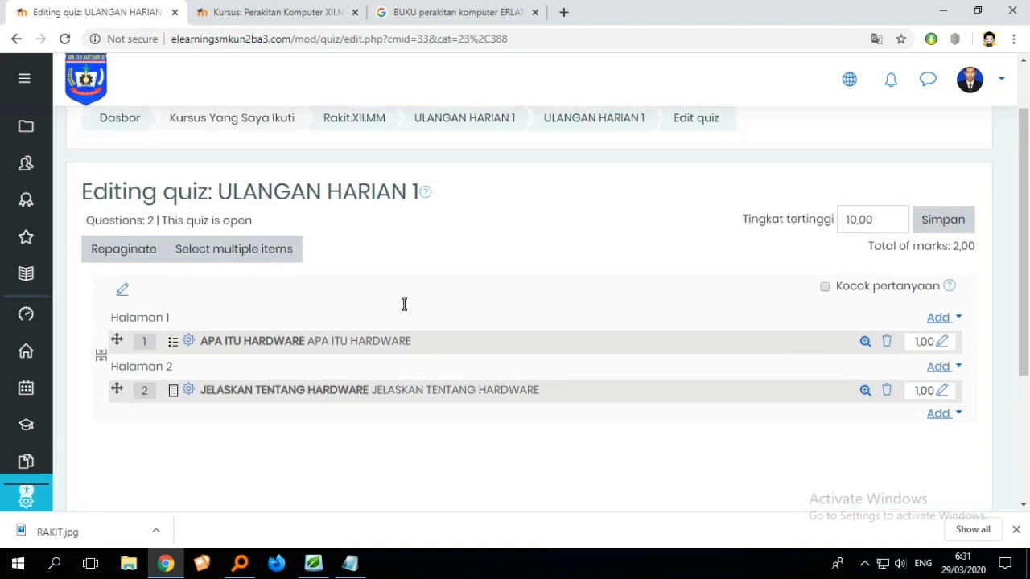
scroll(404, 304, "down", 1)
scroll(404, 304, "up", 1)
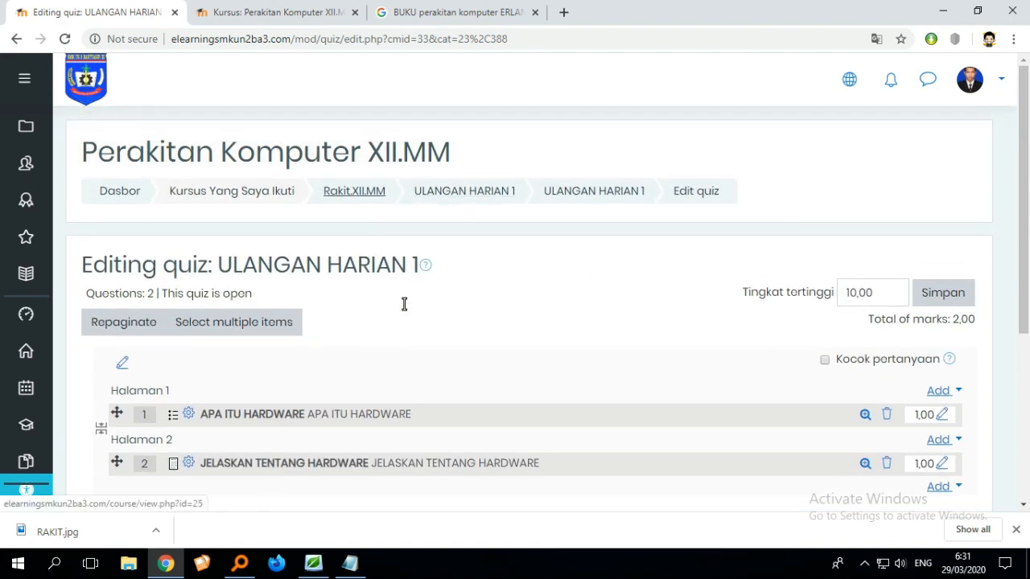
left_click(366, 192)
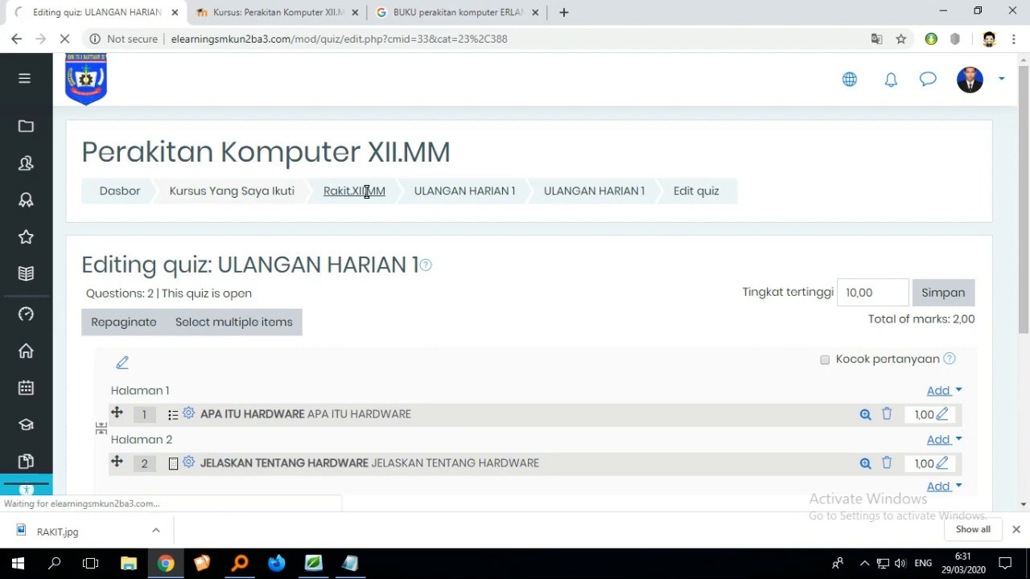
- Look over the course sections to check the ULANGAN HARIAN 1 quiz listed under its topic
scroll(366, 192, "down", 2)
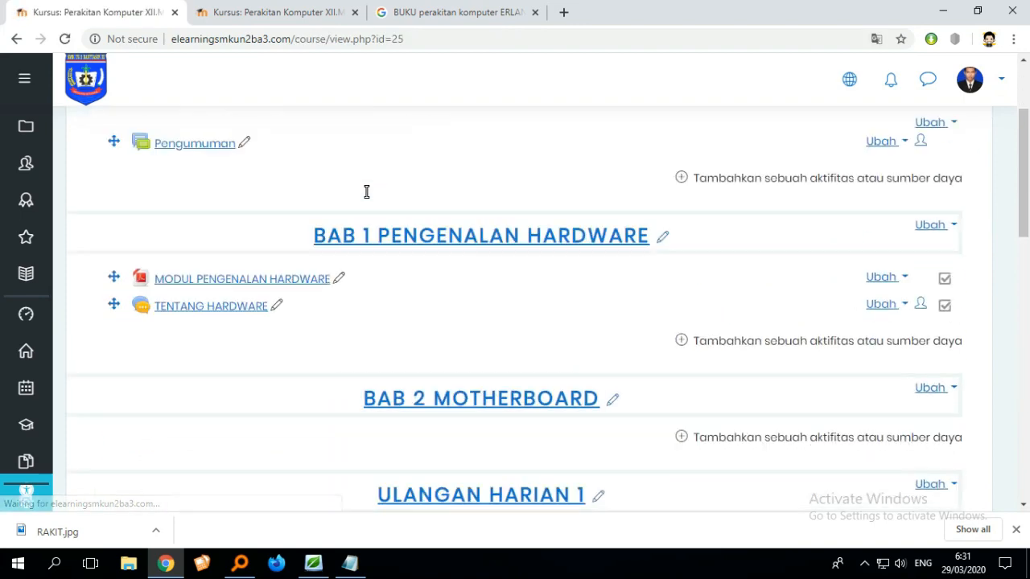
scroll(366, 191, "down", 3)
scroll(366, 191, "up", 1)
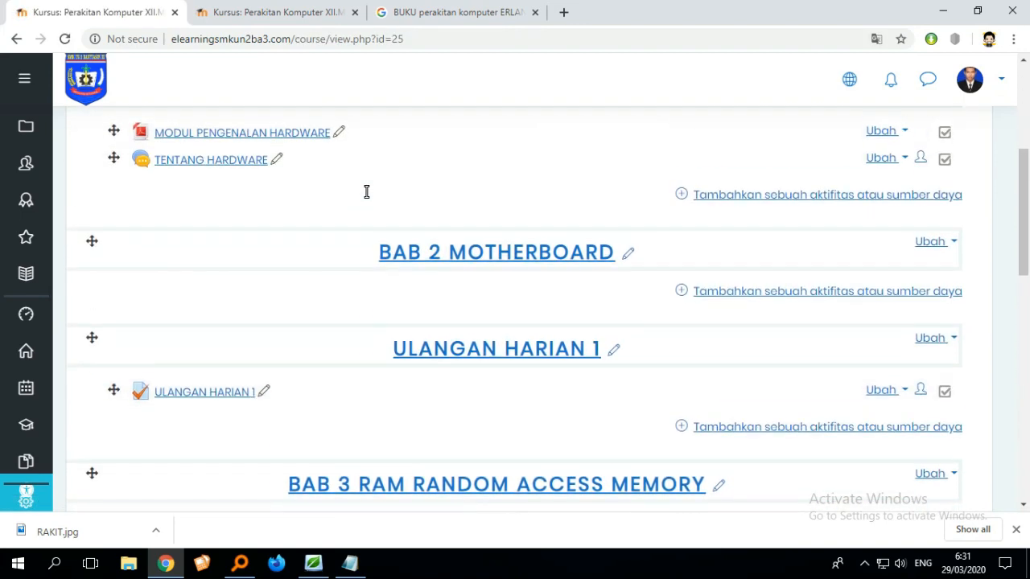
scroll(298, 394, "up", 1)
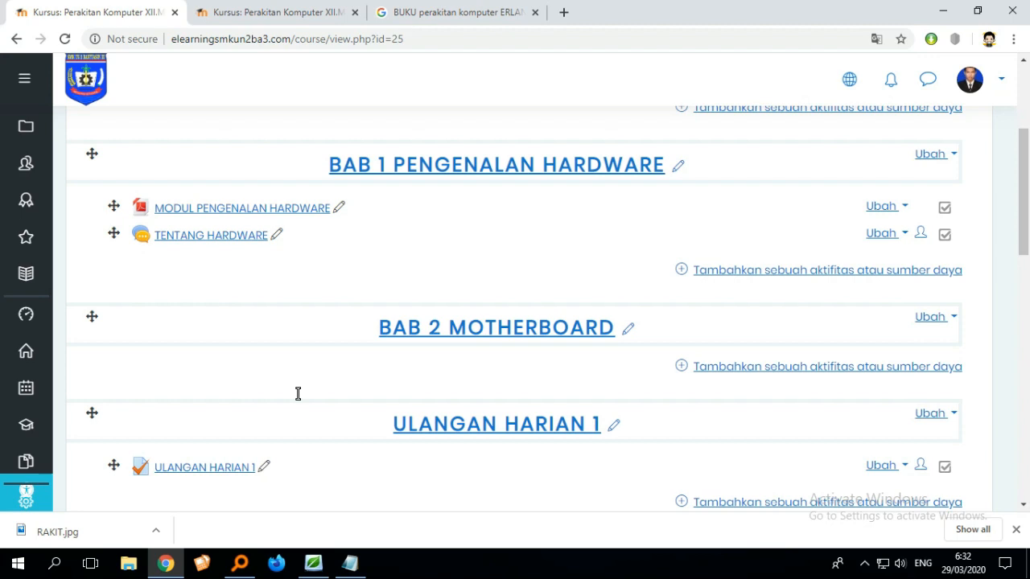
left_click(865, 563)
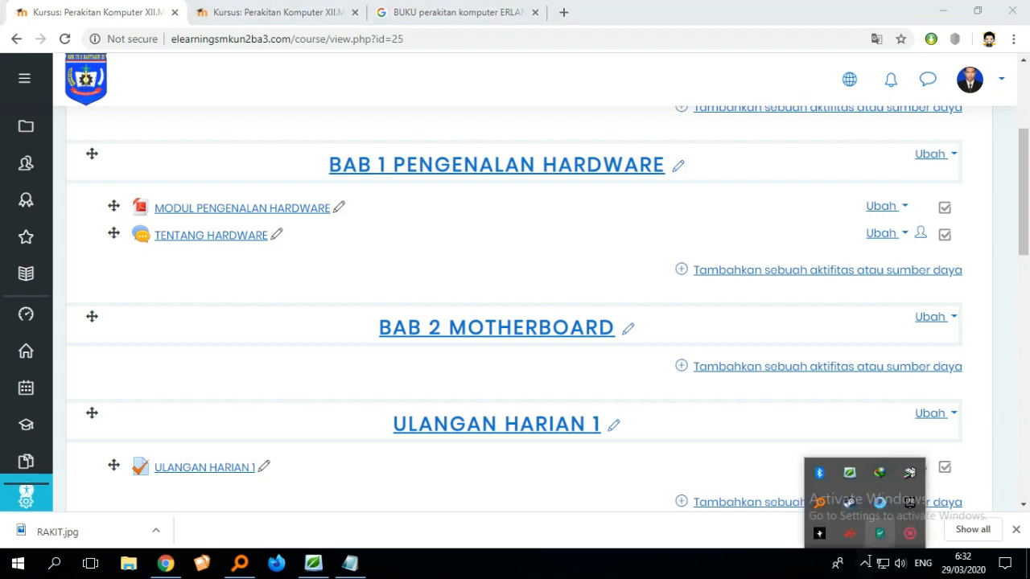
left_click(909, 534)
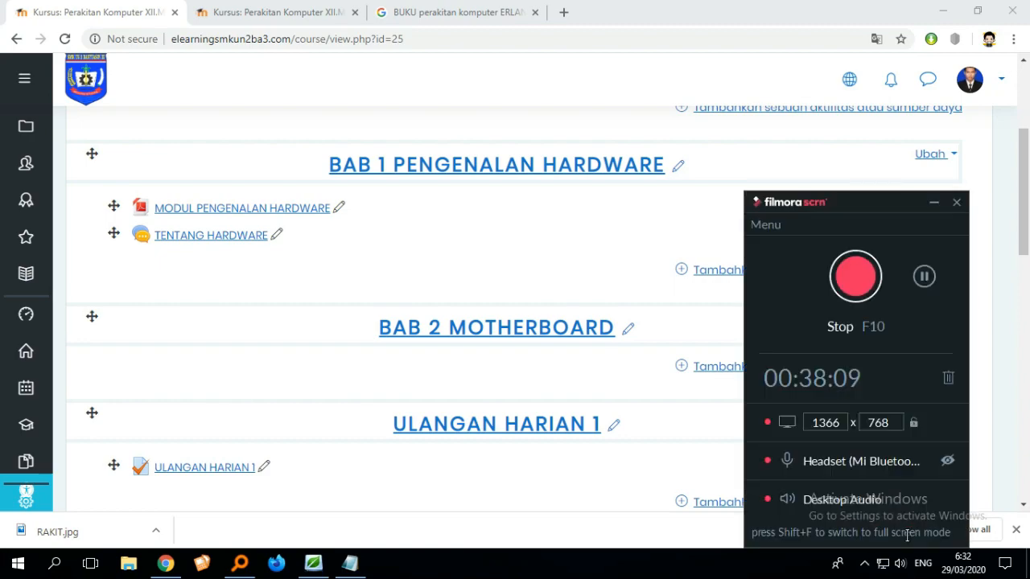